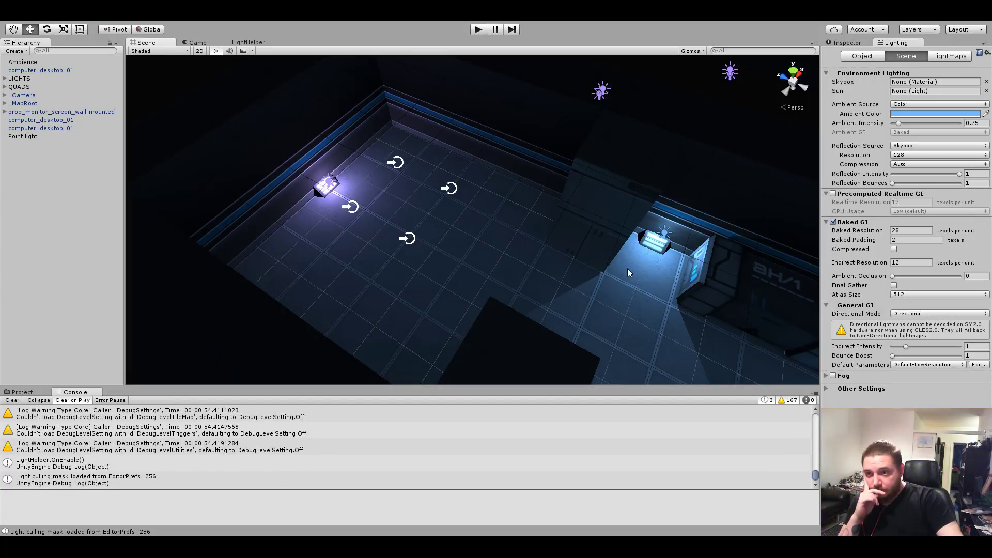
Pull back over the level, swing to the first room, and select and frame the fixture's point light.
mouse_move(490, 284)
right_mouse_down()
mouse_move(593, 232)
mouse_move(577, 244)
right_mouse_up()
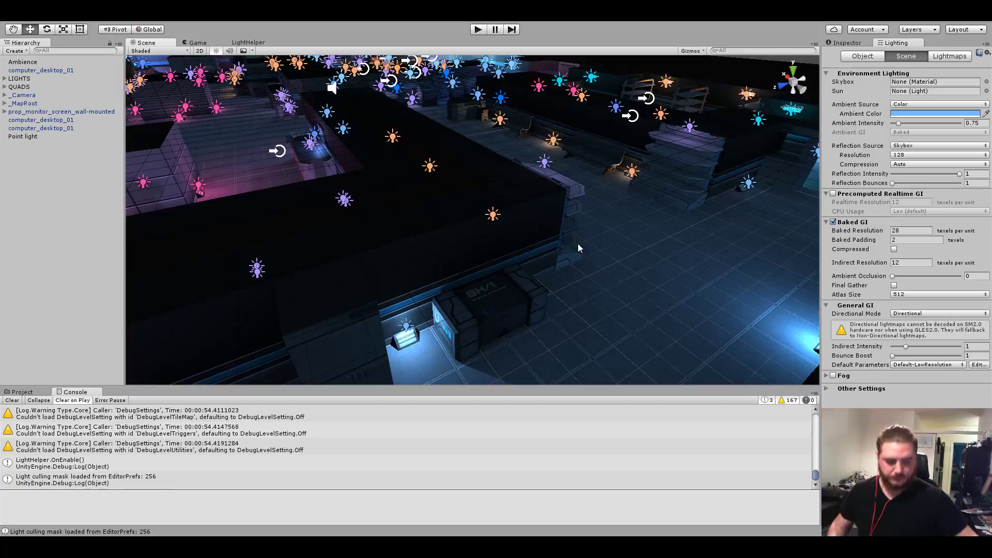
right_click_drag(571, 249, 364, 260)
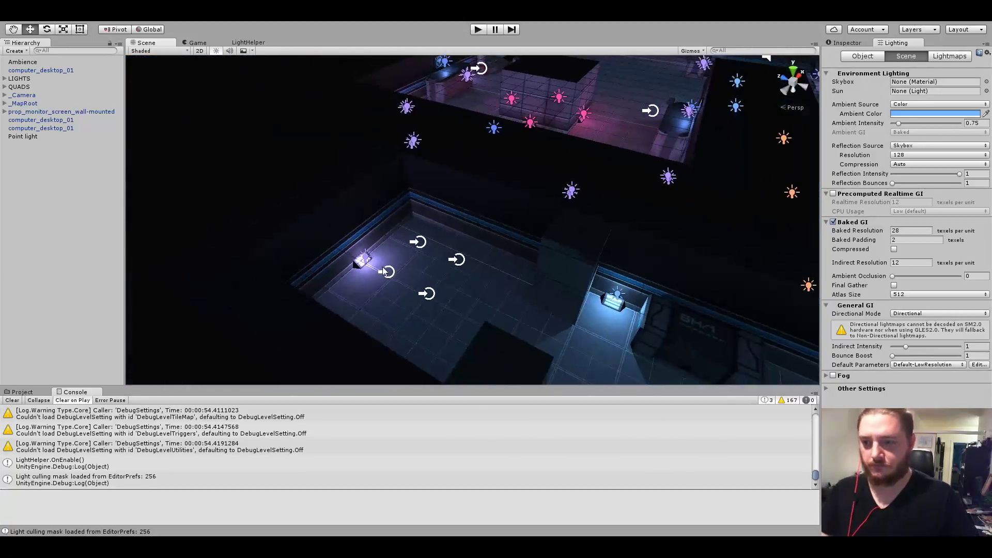
left_click(364, 260)
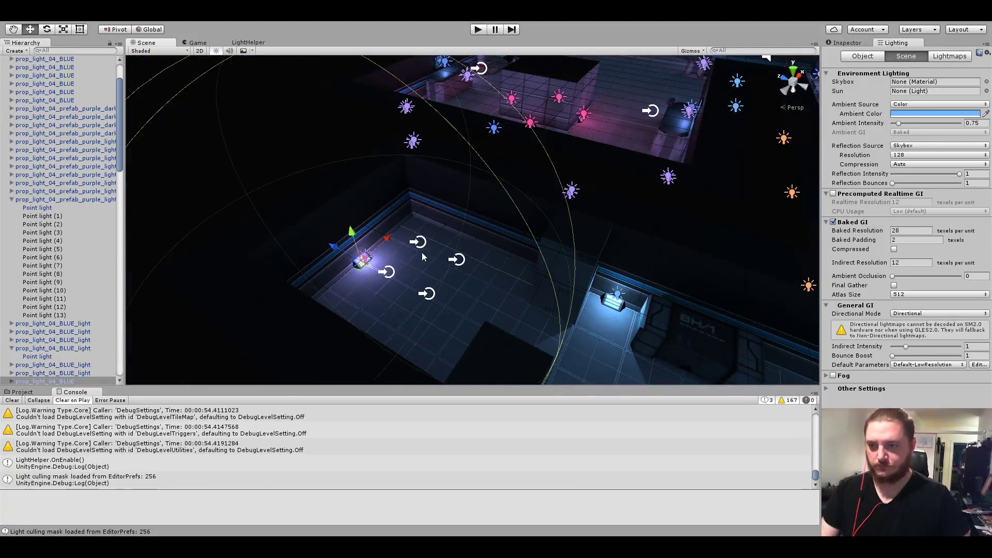
key("f")
Select the fixture's other point light and turn the view back out over the room.
left_click(287, 270)
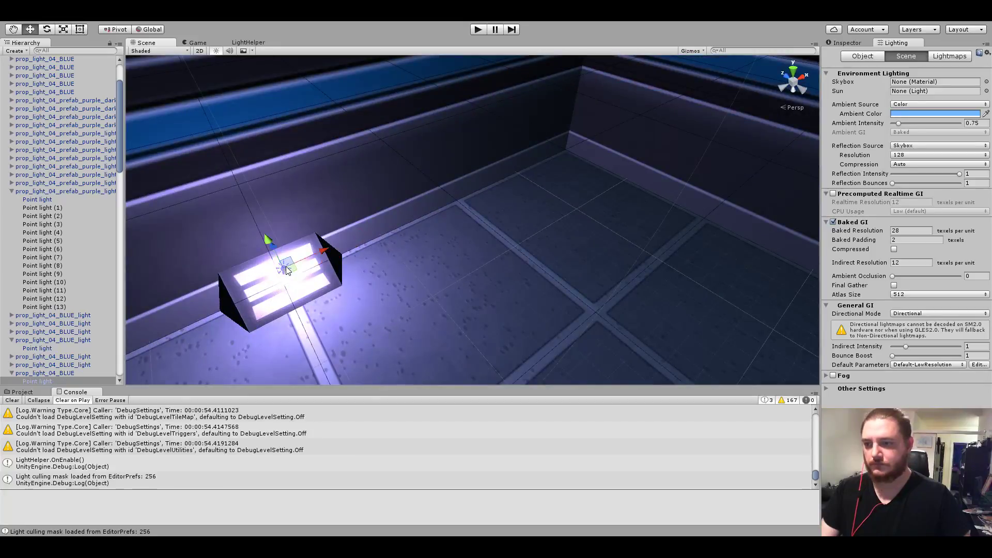
right_click_drag(449, 279, 519, 263)
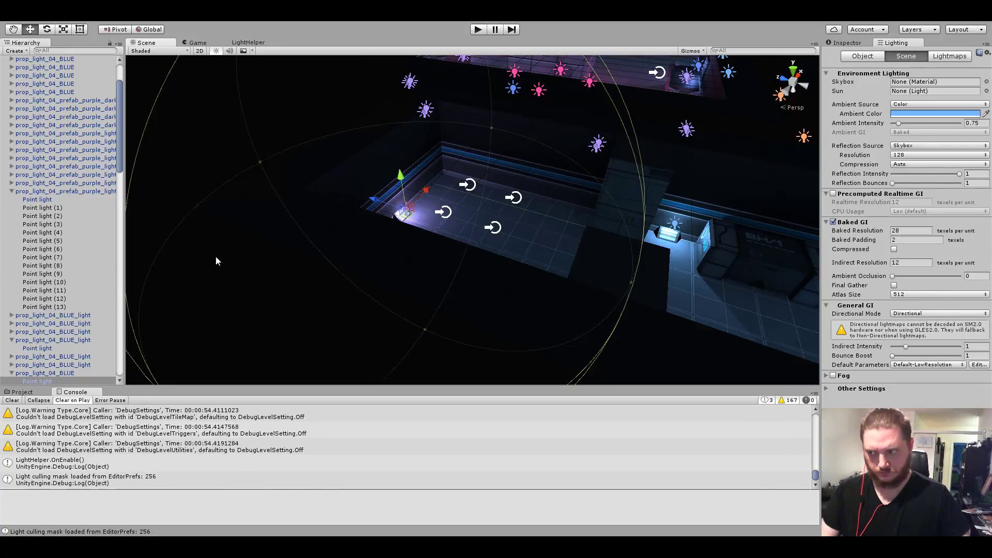
scroll(76, 312, "down", 2)
Show the point light's properties, then select the left and right corridor lanterns' point lights.
left_click(844, 43)
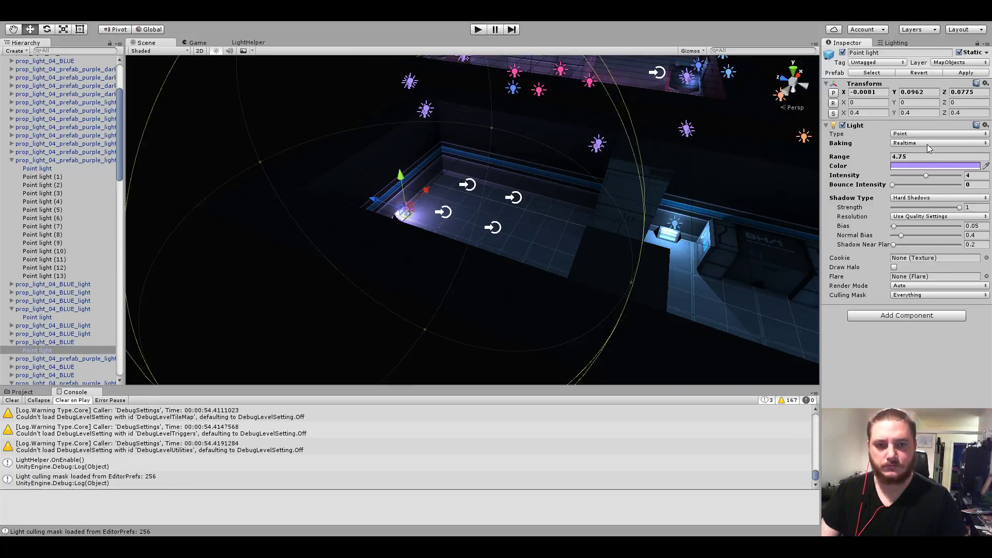
left_click_drag(496, 222, 451, 244, "alt")
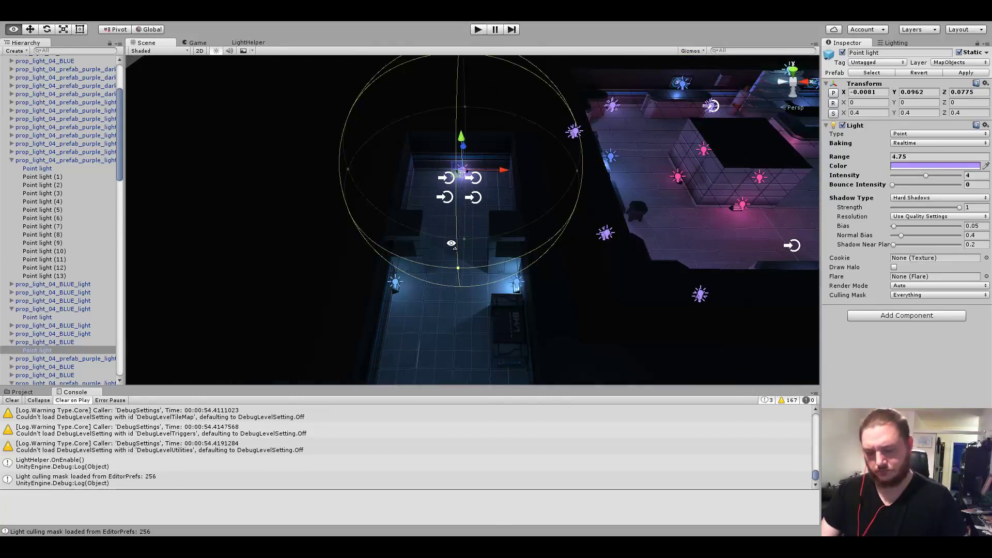
left_click_drag(451, 243, 429, 235, "alt")
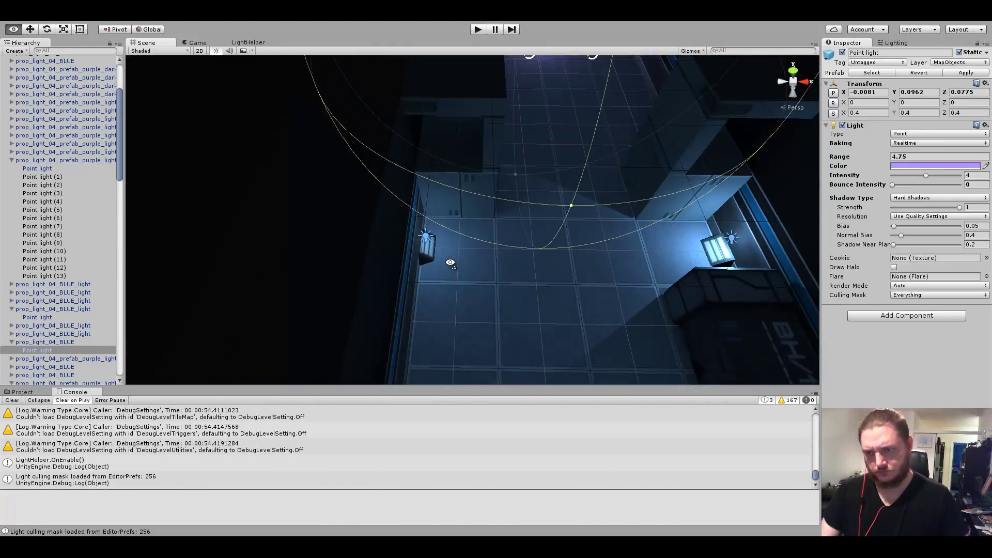
left_click(430, 236)
left_click(427, 238)
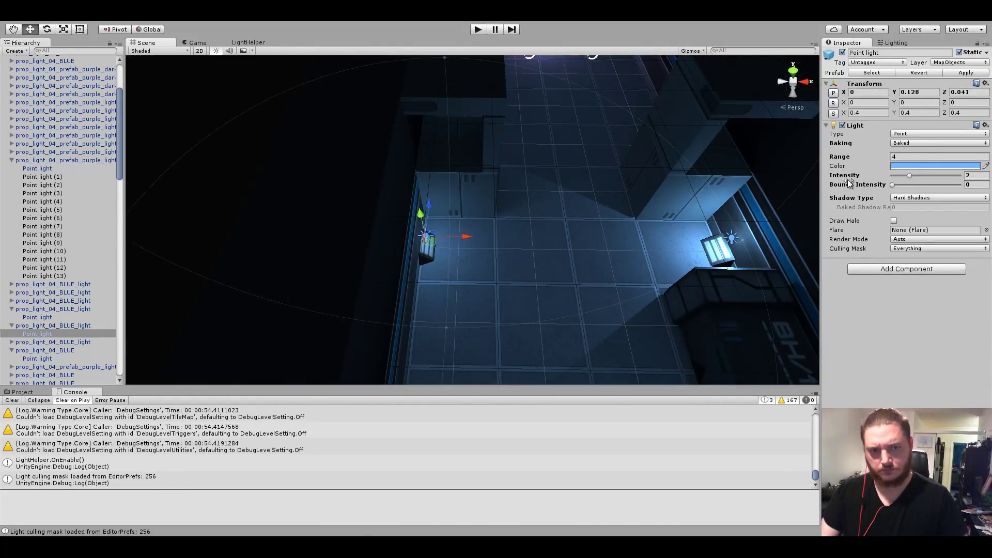
left_click(730, 241)
left_click(730, 242)
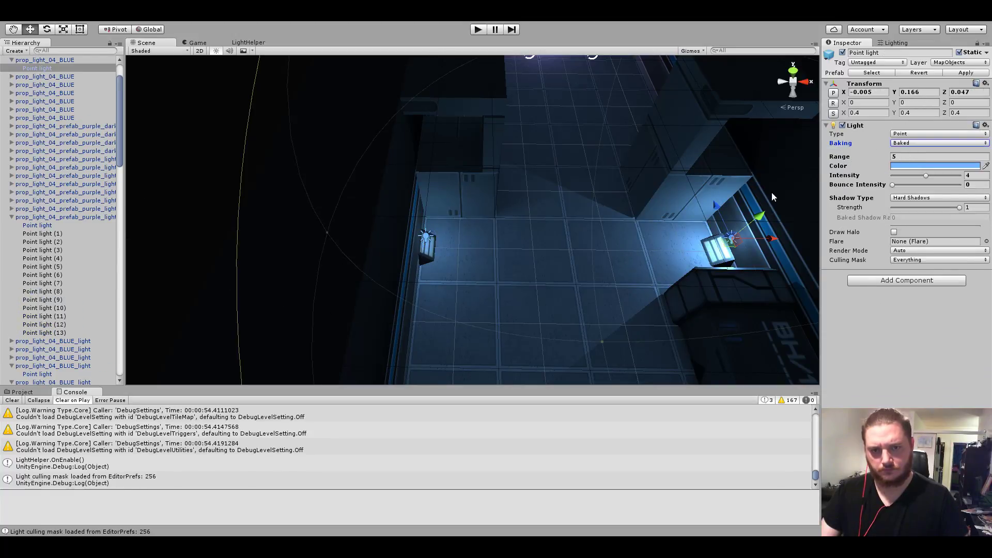
Change the lantern's point light Shadow Type to Soft Shadows.
left_click_drag(570, 204, 705, 203, "alt")
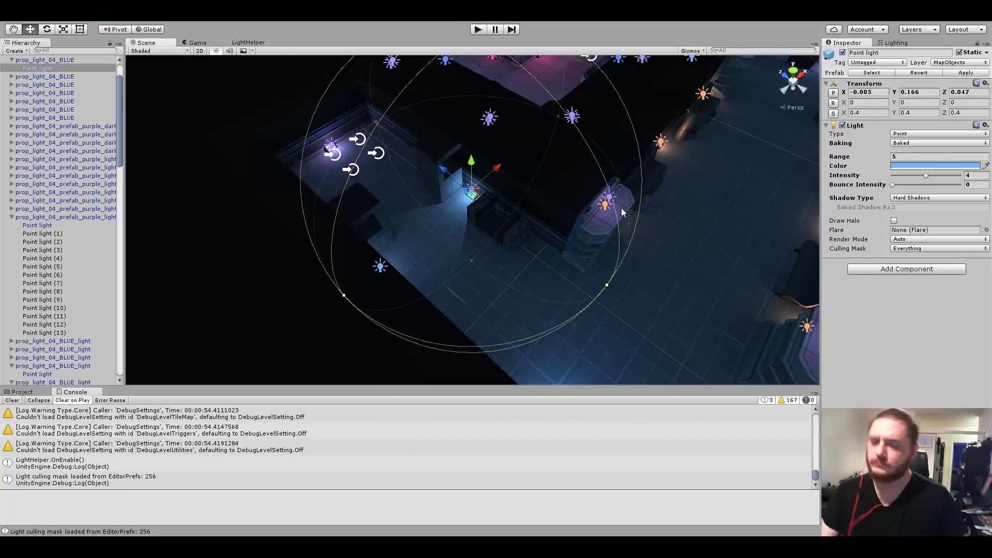
left_click(919, 201)
left_click(913, 207)
Select the upper-left room fixture's point light, then the blue floor-level fixture from above.
left_click(333, 158)
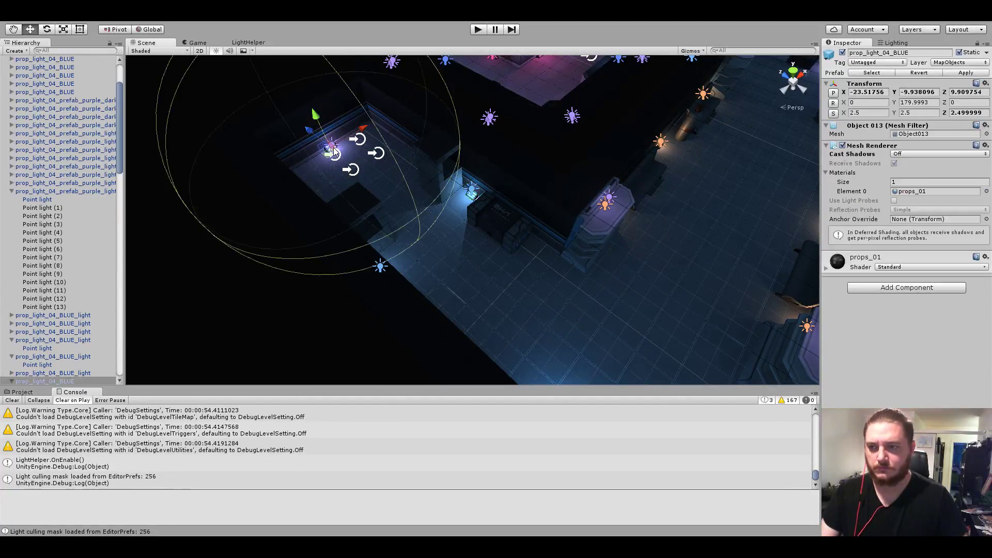
left_click_drag(333, 158, 269, 171, "alt")
scroll(25, 344, "down", 3)
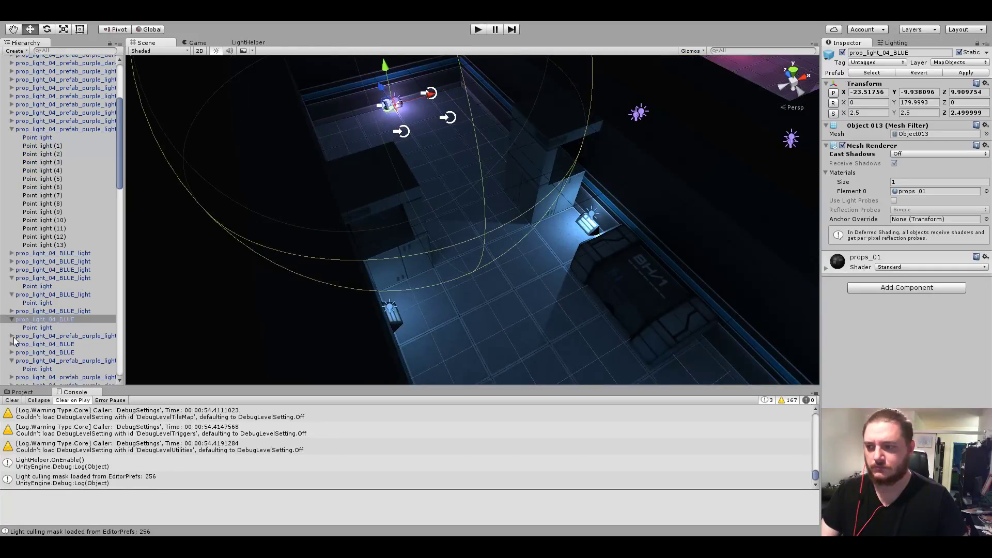
left_click(40, 327)
mouse_move(562, 307)
left_mouse_down("alt")
mouse_move(830, 366)
mouse_move(3, 267)
left_mouse_up("alt")
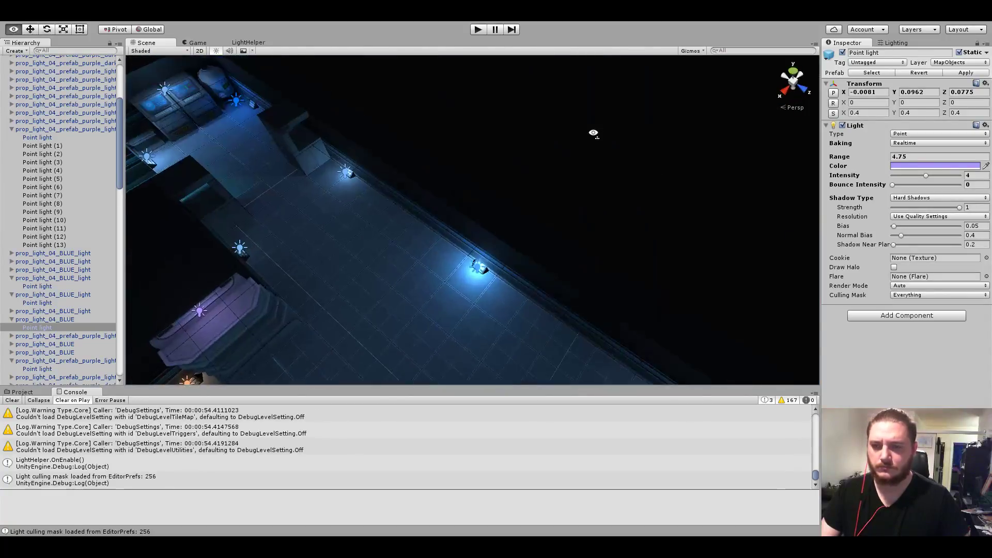
left_click_drag(593, 132, 611, 115, "alt")
left_click(599, 167)
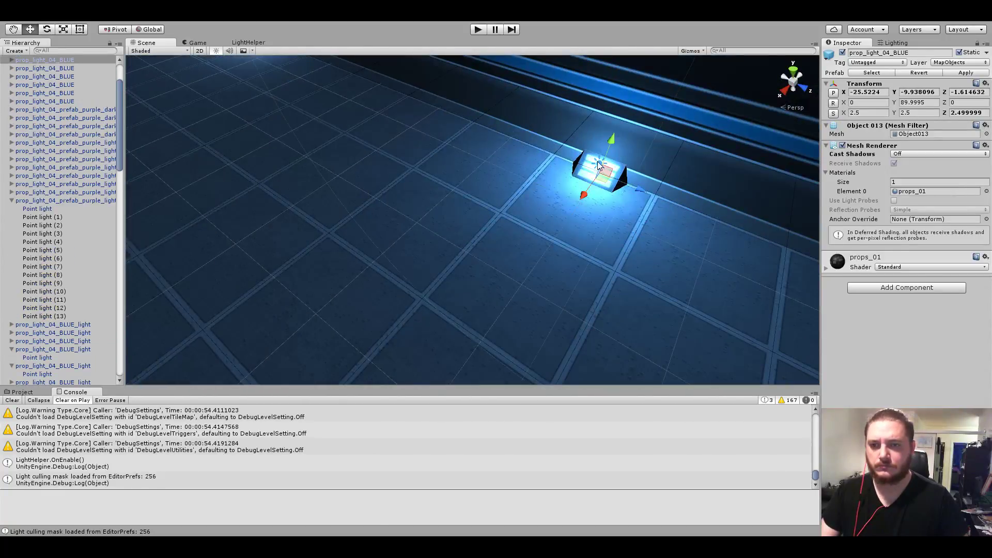
Set the blue fixture's point light Range to 5.
left_click(599, 166)
mouse_move(689, 206)
left_mouse_down("alt")
mouse_move(571, 215)
mouse_move(413, 204)
left_mouse_up("alt")
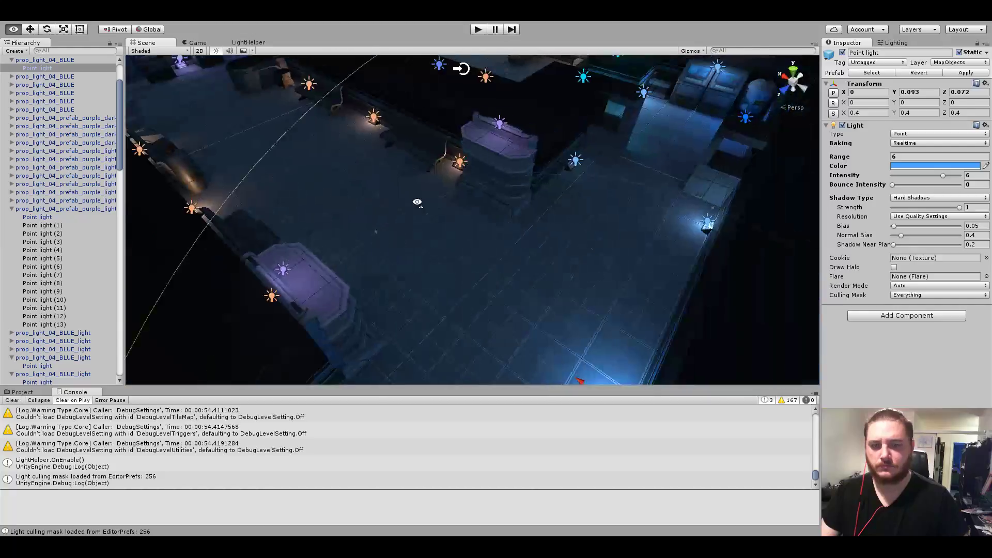
mouse_move(626, 215)
left_mouse_down("alt")
mouse_move(450, 260)
mouse_move(476, 222)
mouse_move(466, 219)
left_mouse_up("alt")
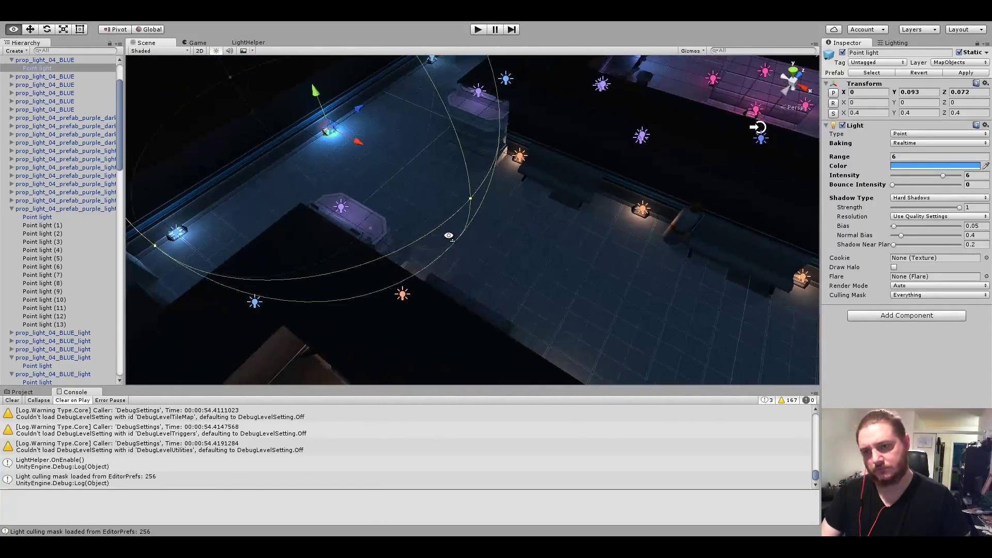
left_click(906, 157)
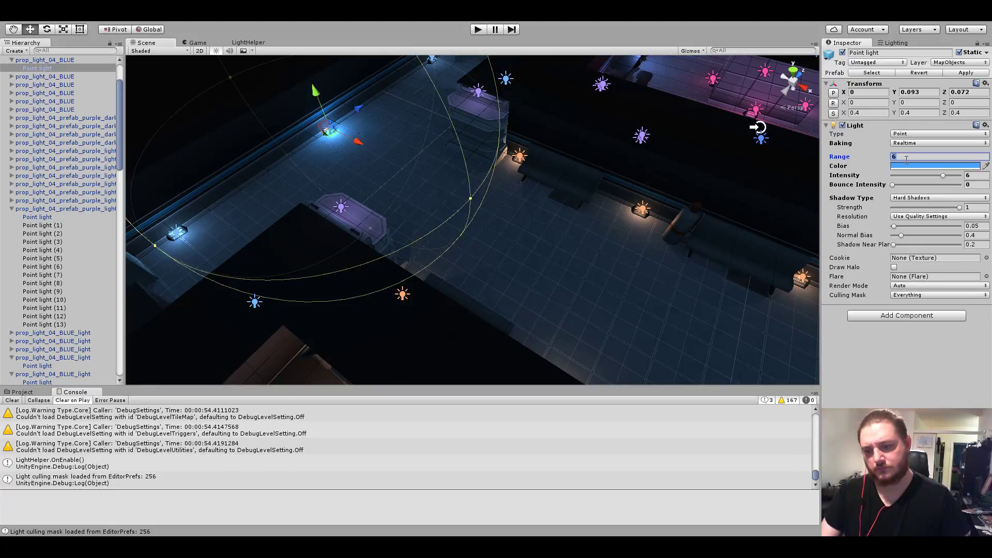
type("5")
Select the orange lantern by the benches and its point light.
left_click_drag(501, 226, 509, 197, "alt")
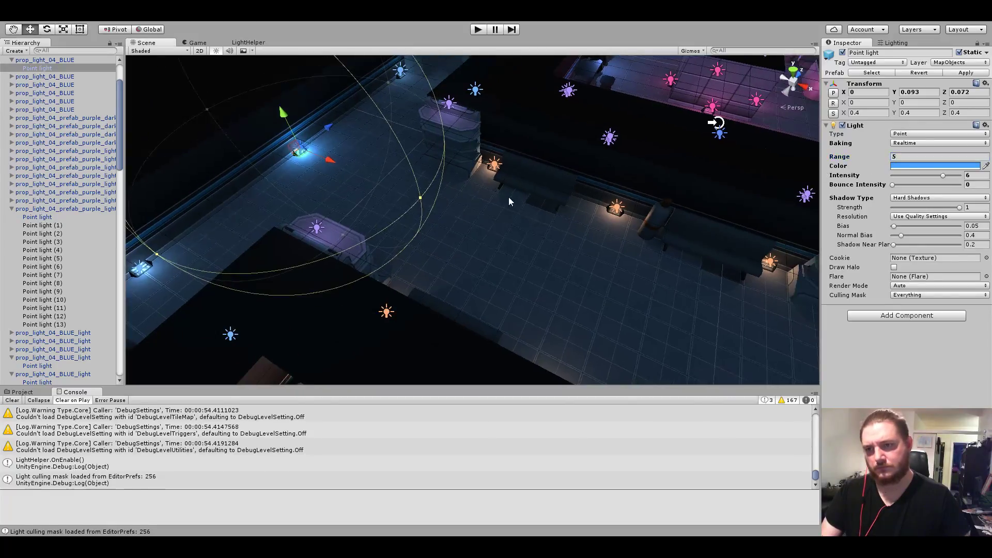
left_click(496, 171)
scroll(516, 211, "up", 5)
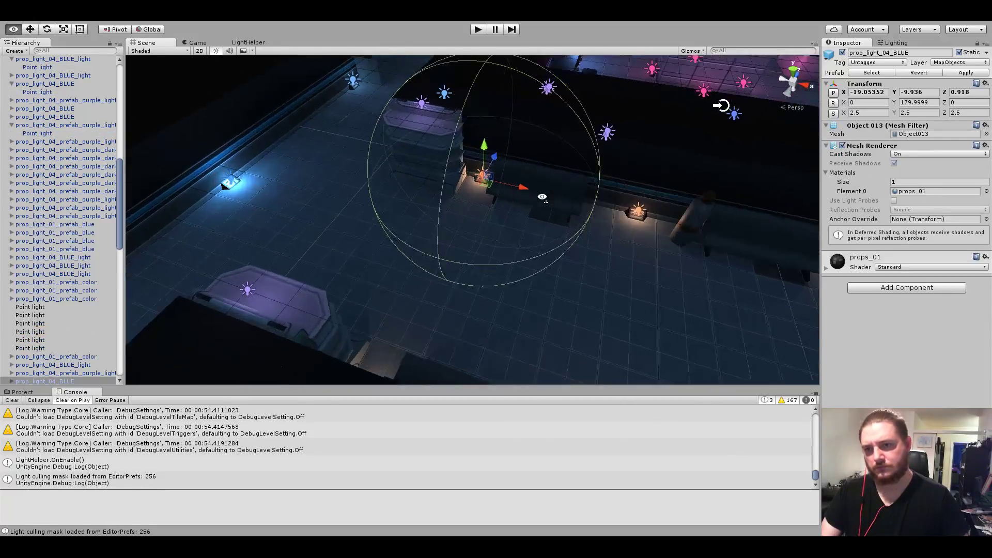
scroll(584, 129, "up", 5)
left_click_drag(597, 133, 577, 198, "alt")
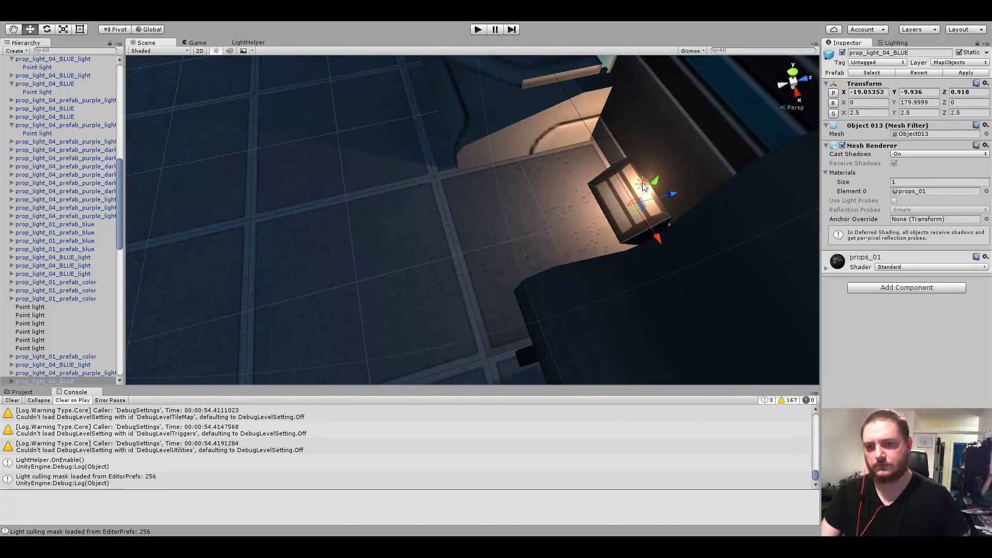
left_click(643, 182)
scroll(549, 223, "down", 5)
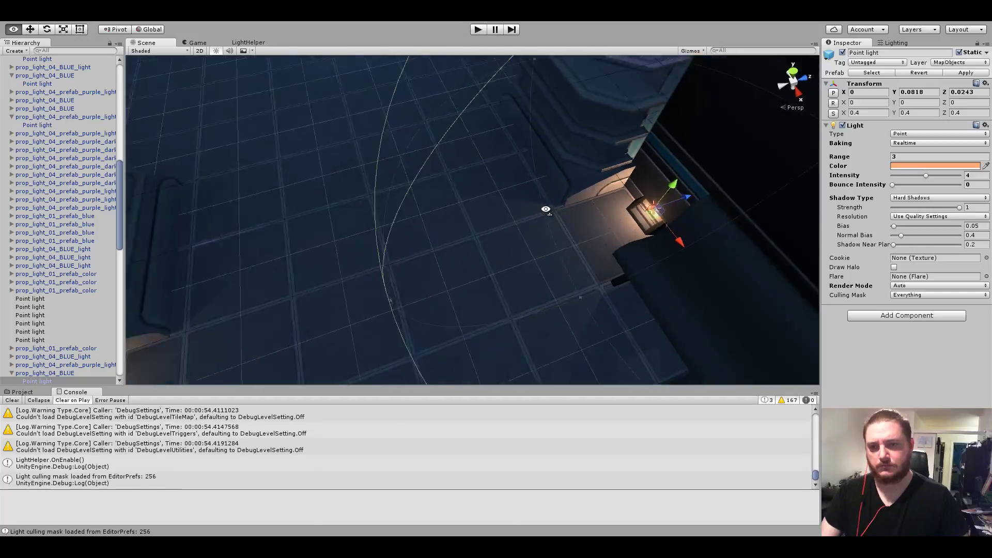
mouse_move(549, 223)
left_mouse_down("alt")
mouse_move(663, 230)
mouse_move(512, 250)
left_mouse_up("alt")
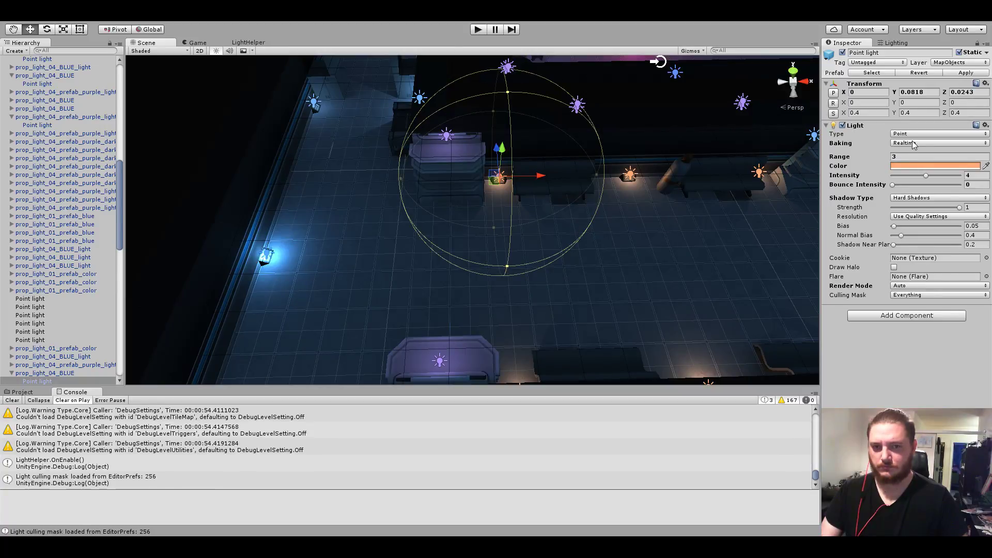
Select the orange lamp beside the purple console from a top-down view.
left_click_drag(562, 307, 643, 317, "alt")
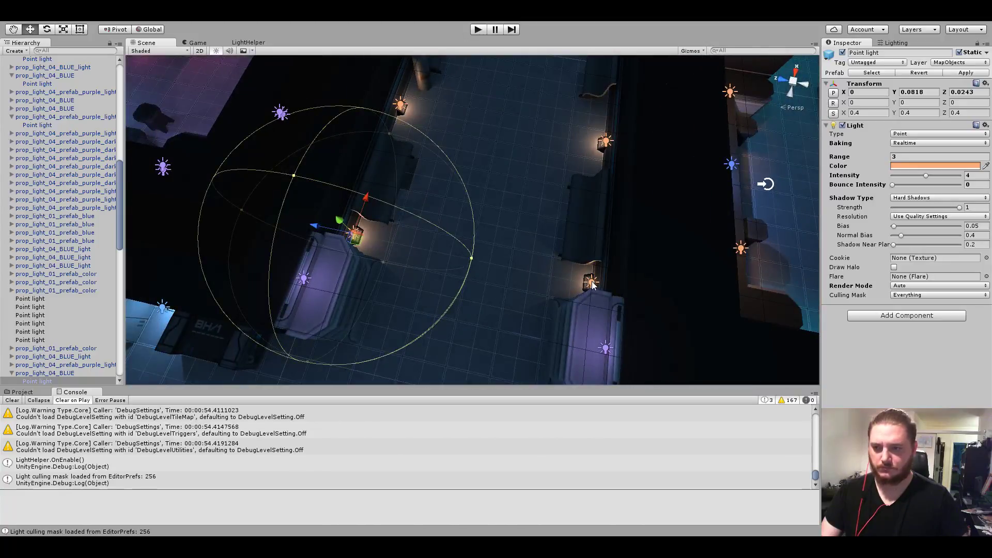
left_click(593, 284)
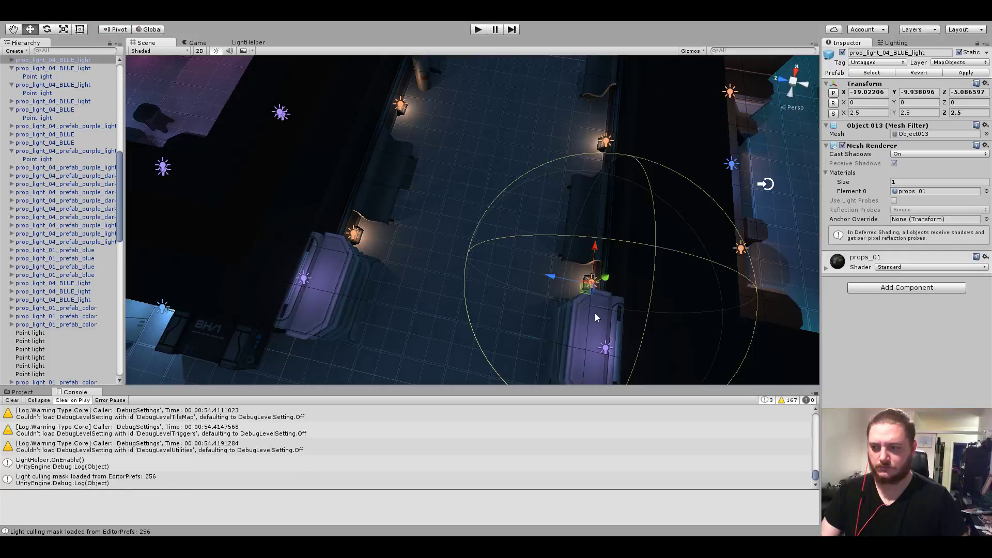
scroll(67, 300, "down", 2)
scroll(85, 282, "down", 2)
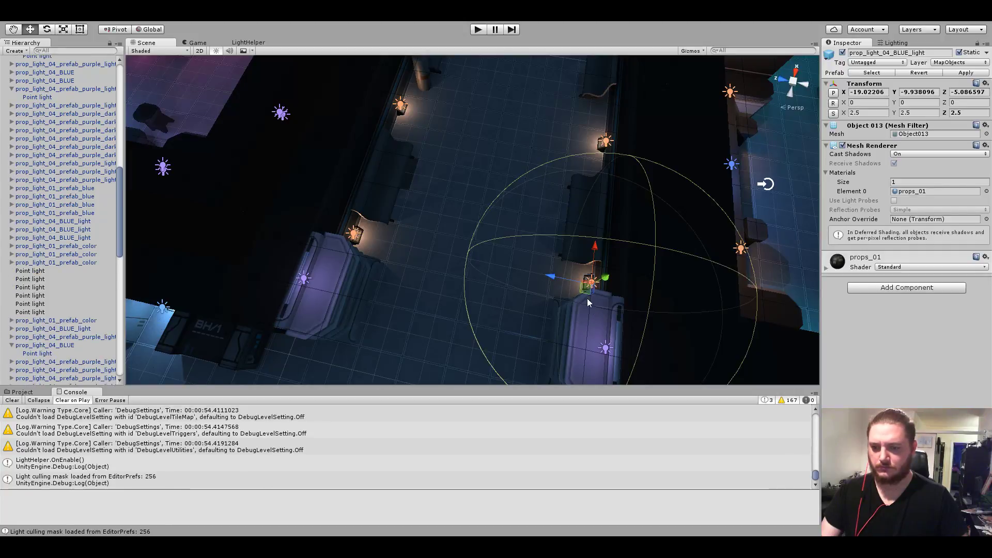
Expand the console lamp, select its point light, and set Range to 2.5.
key("f")
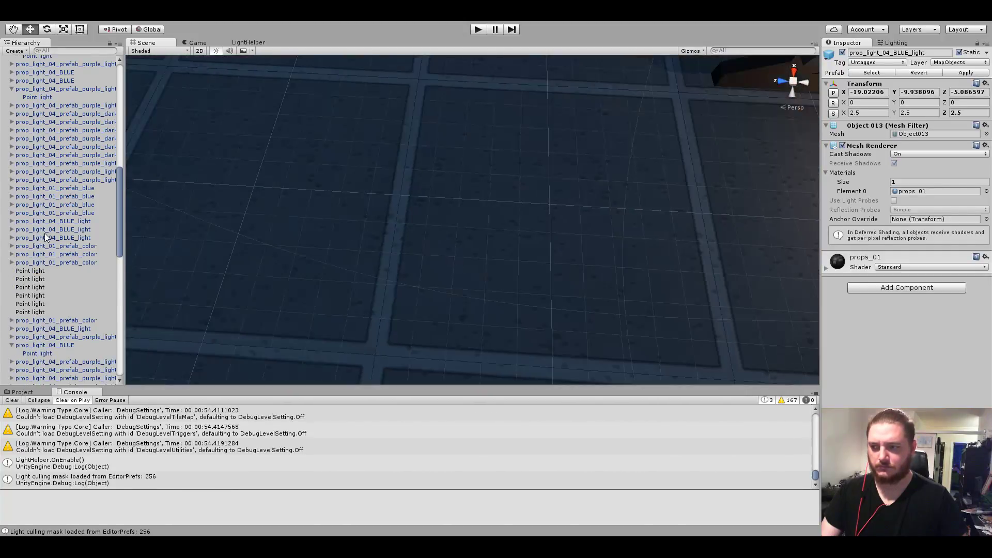
scroll(46, 237, "up", 2)
scroll(31, 196, "up", 1)
scroll(21, 165, "up", 2)
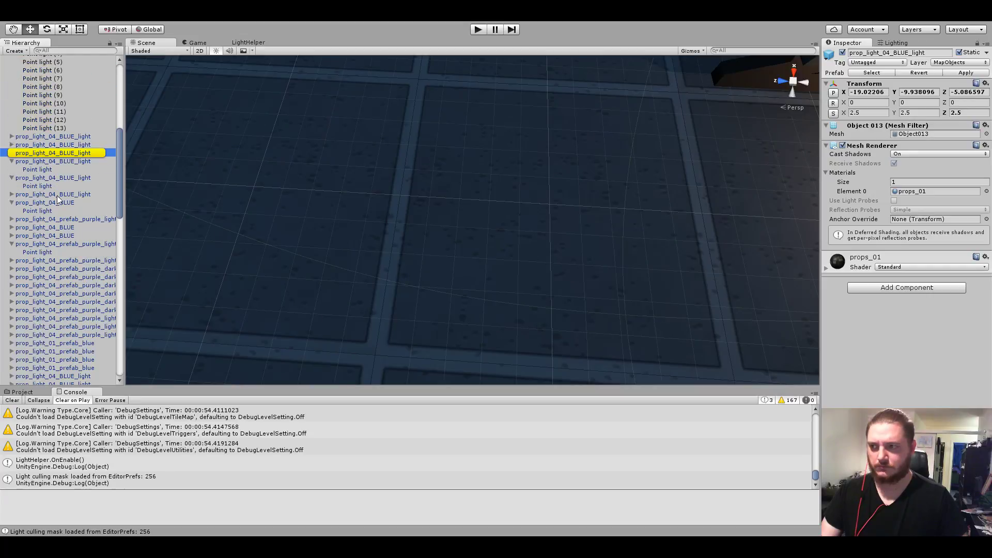
left_click(12, 154)
left_click(31, 161)
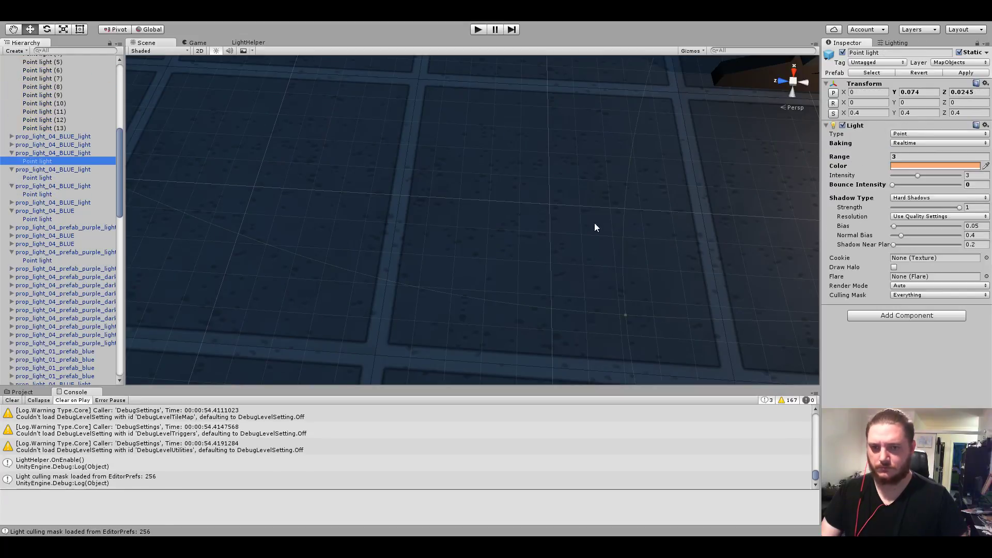
key("f")
left_click(913, 156)
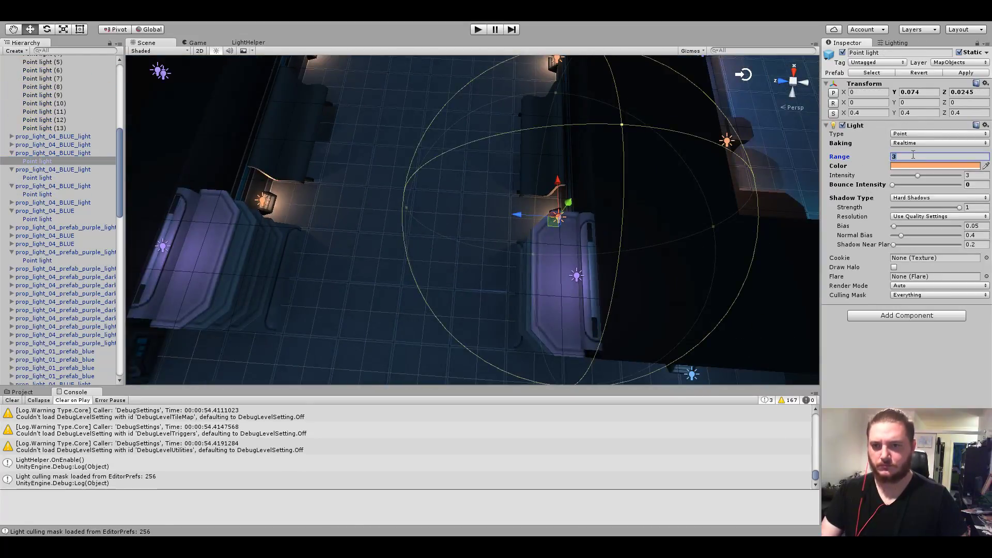
type("2")
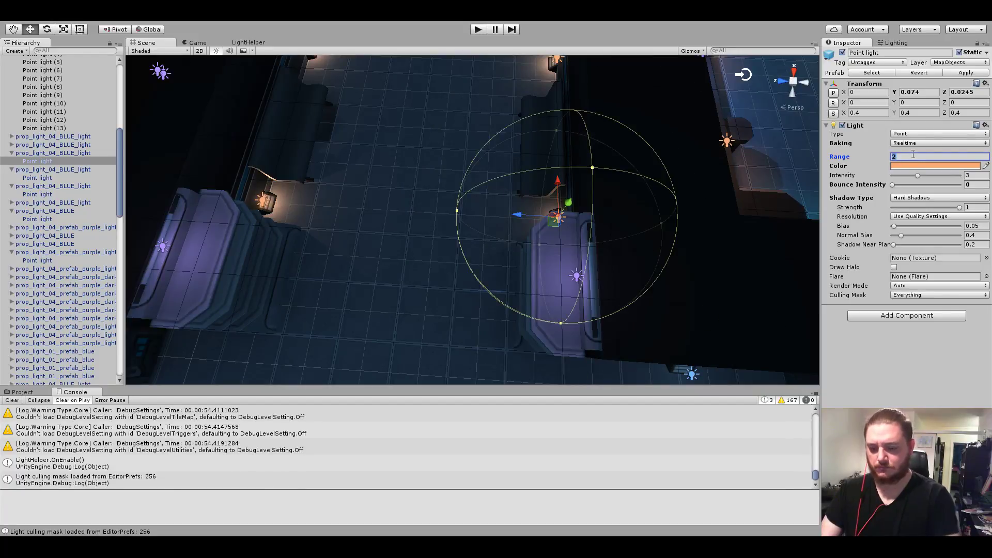
type(",5")
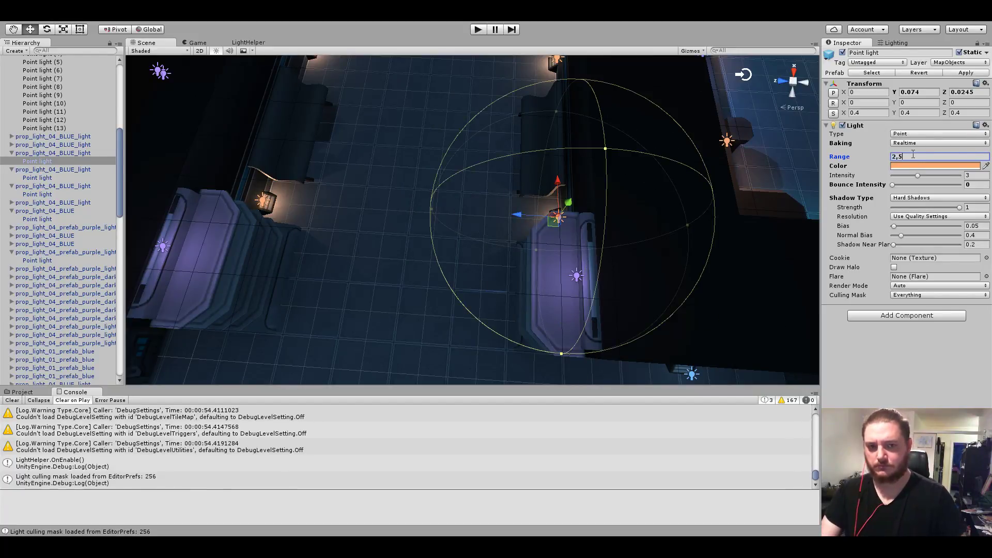
key("BackSpace")
key("BackSpace")
type(".5")
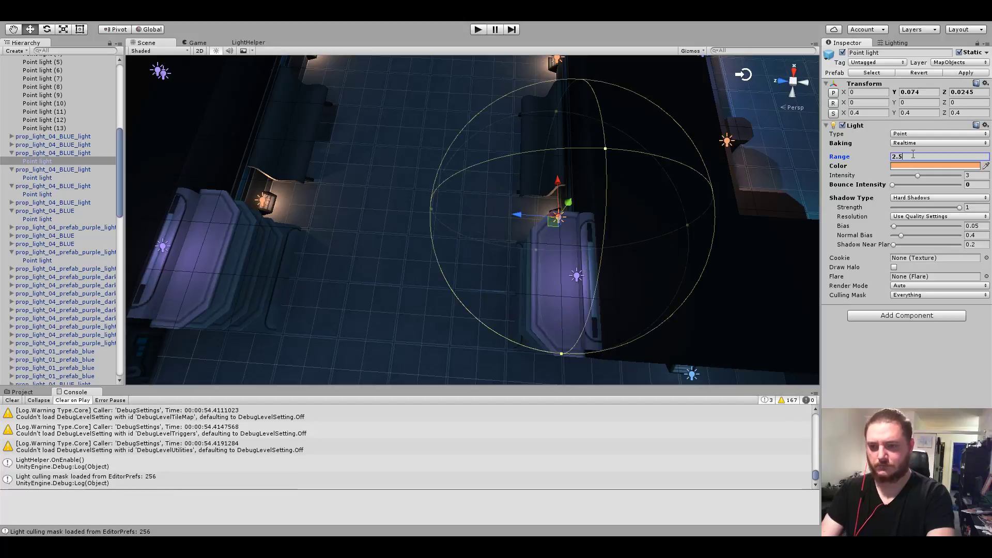
Set the left console lamp's point light Range to 2.5 as well.
left_click(264, 207)
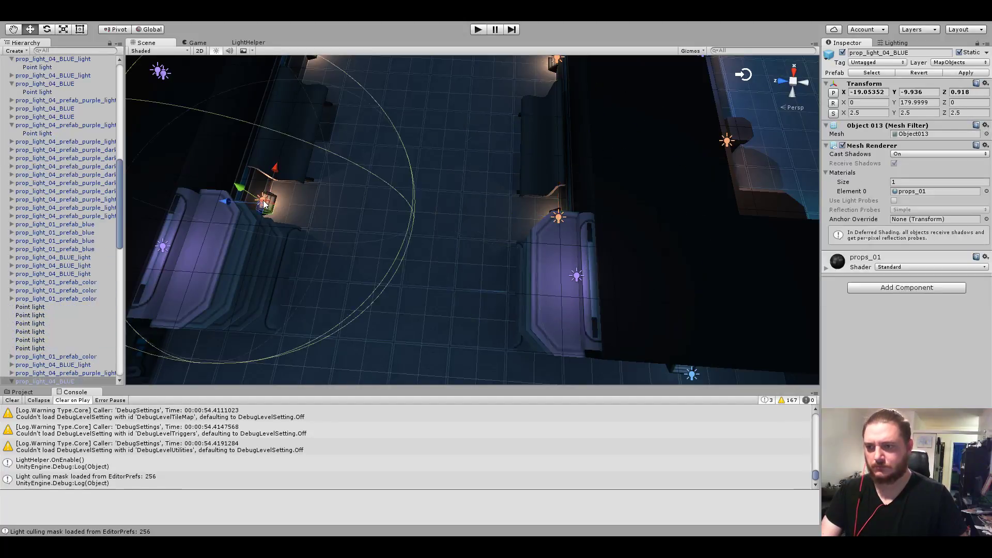
left_click(263, 202)
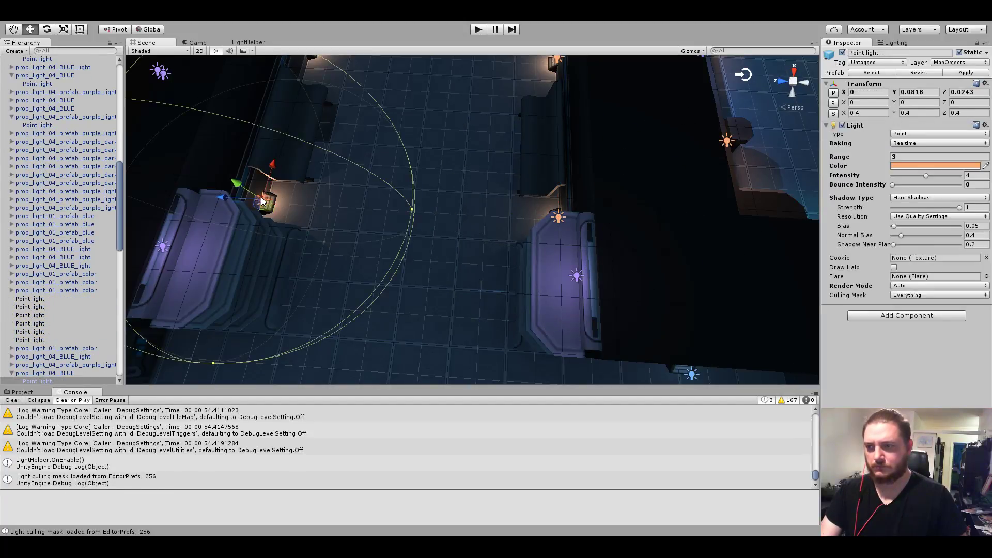
left_click(896, 156)
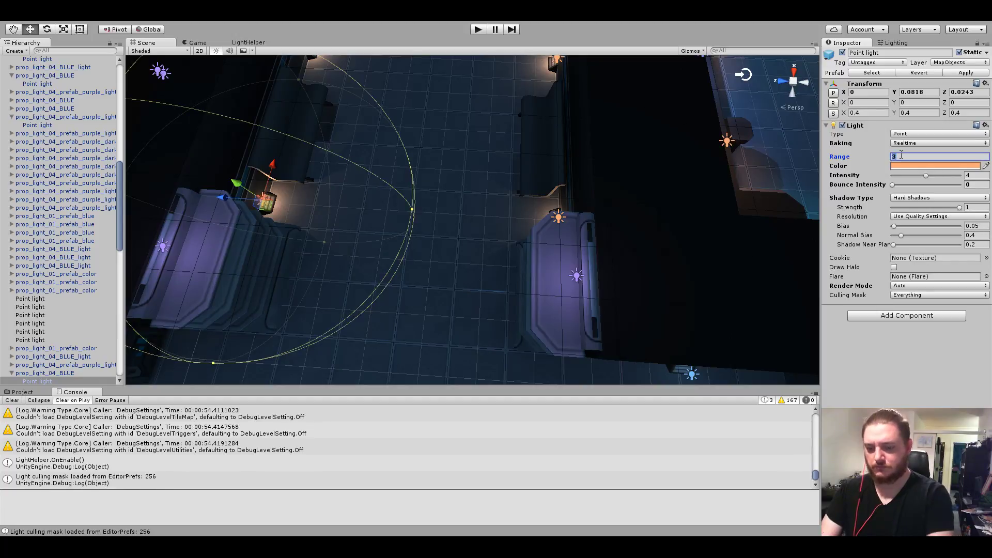
type("2.5")
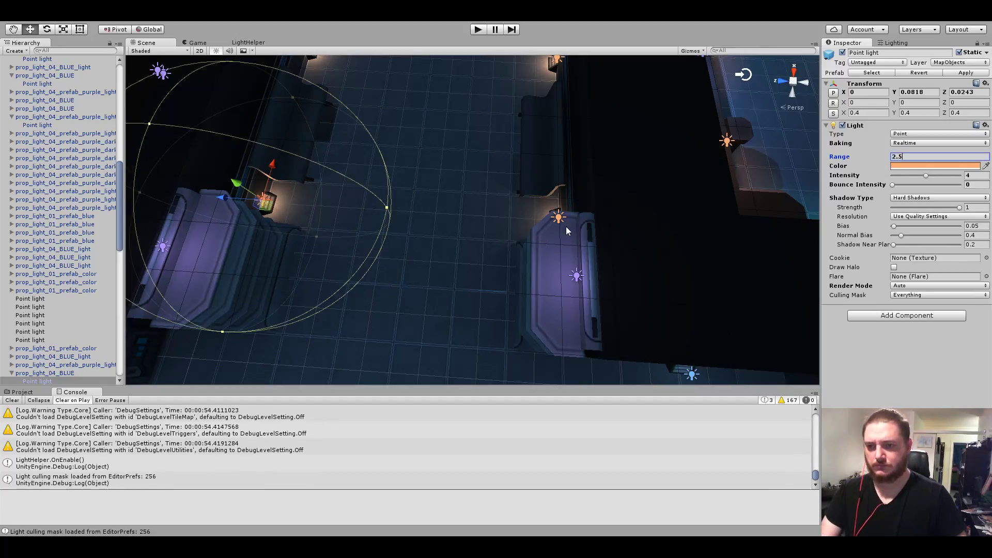
left_click(558, 217, "shift")
mouse_move(556, 200)
right_mouse_down()
mouse_move(546, 221)
mouse_move(652, 267)
right_mouse_up()
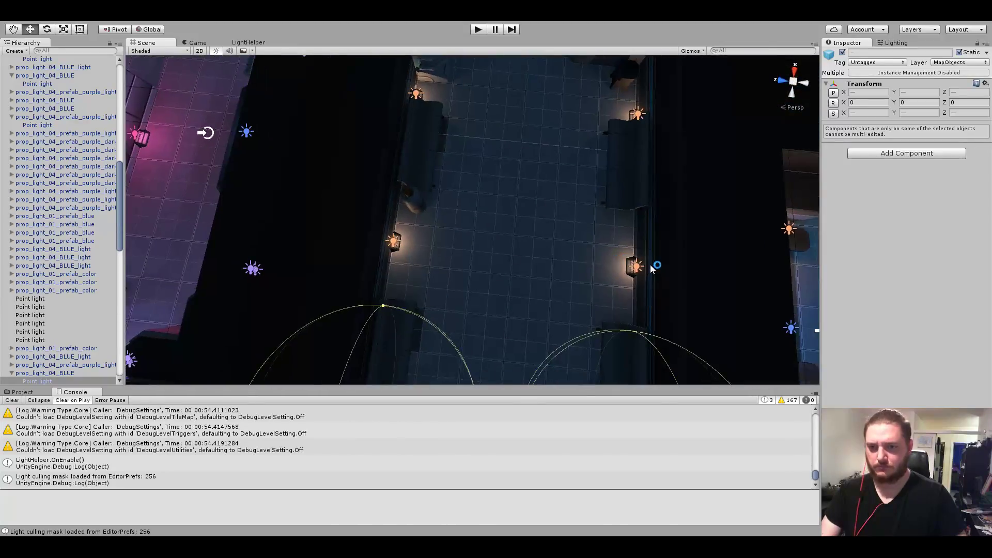
Set the right corridor wall lamp's point light Range to 2.8.
left_click(638, 269)
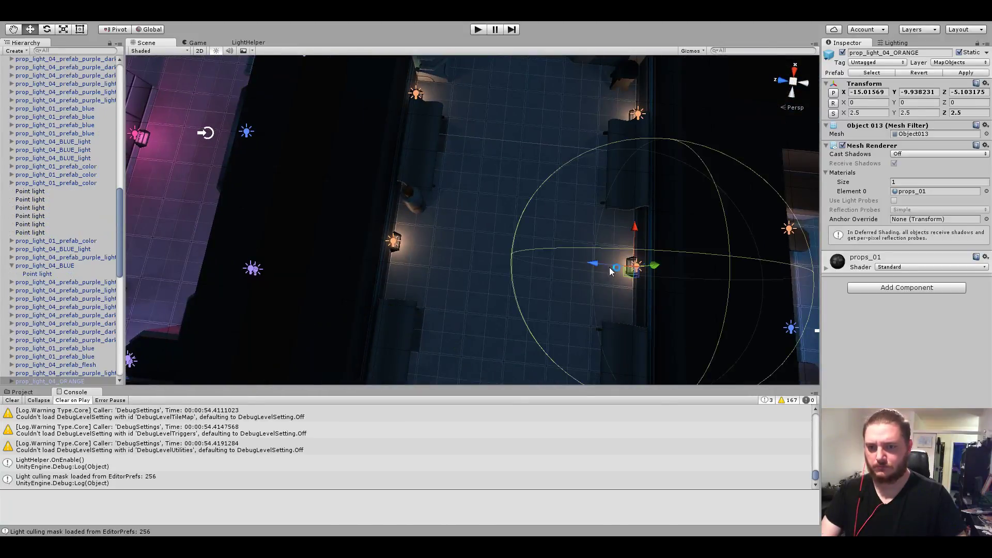
left_click(393, 243, "shift")
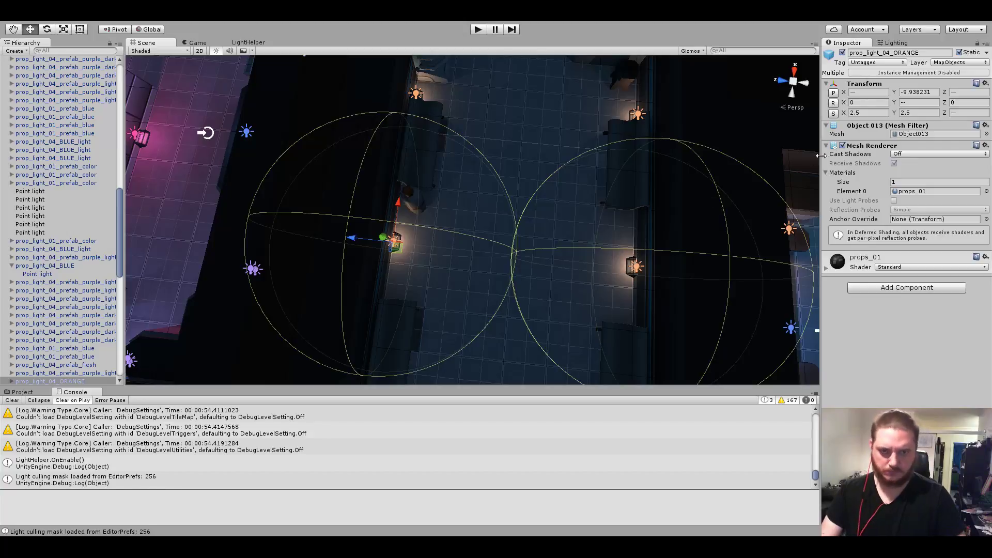
left_click(639, 270)
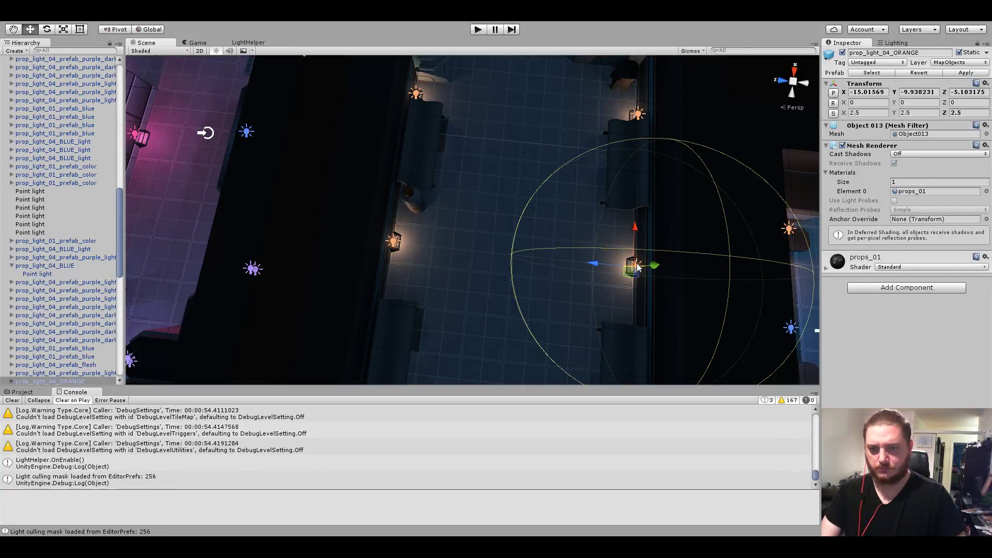
left_click(638, 266)
double_click(894, 156)
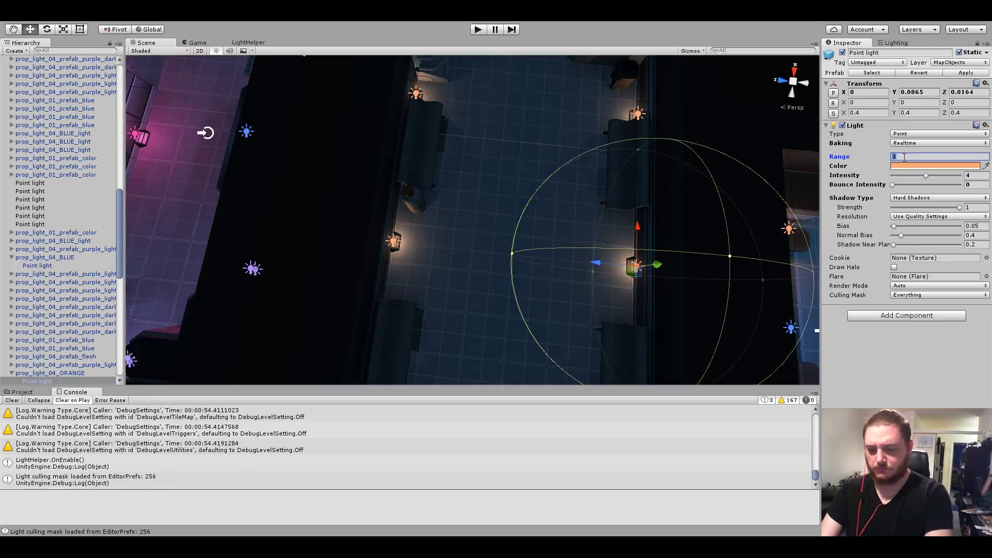
type("2.")
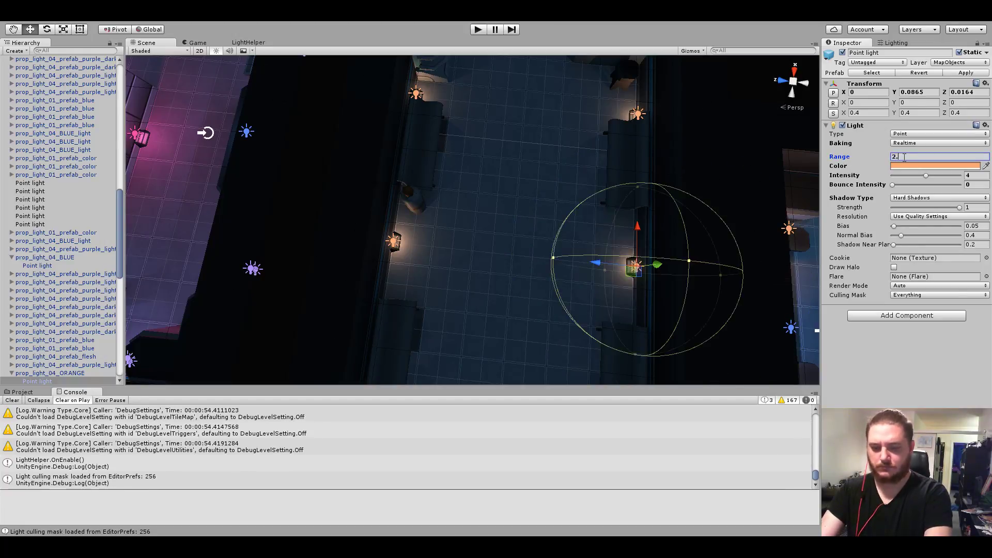
type("8")
Set the left corridor wall lamp's point light Range to 2.8.
left_click(394, 246)
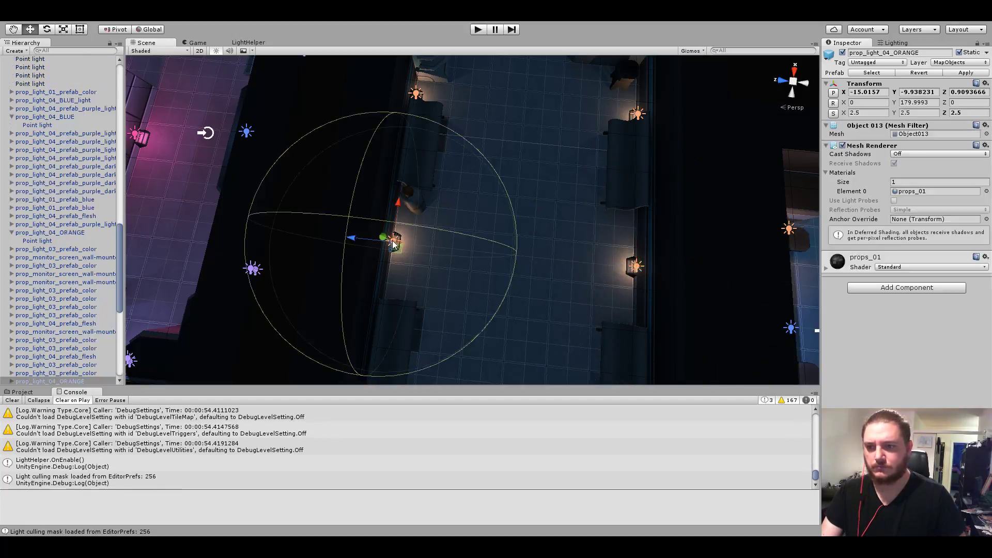
left_click_drag(433, 261, 461, 194, "alt")
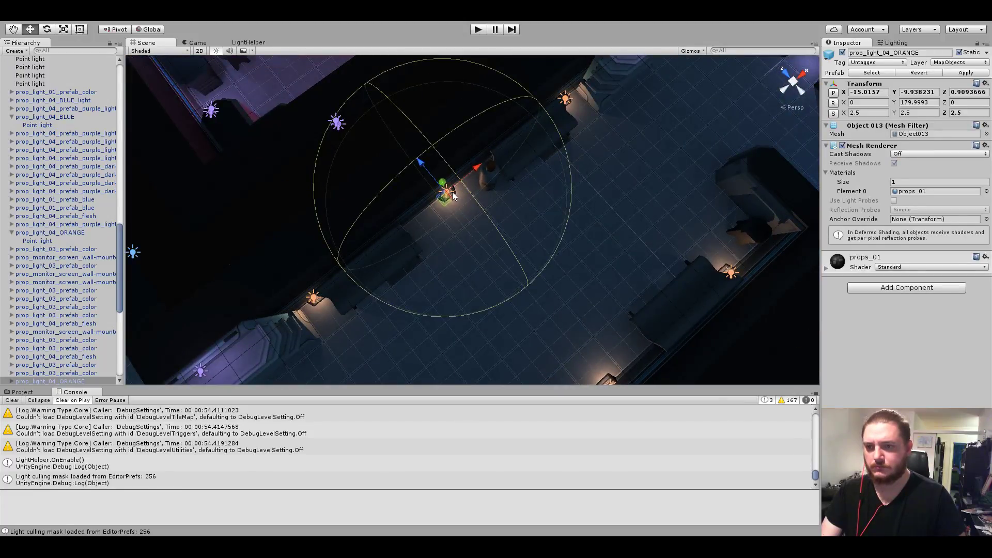
left_click_drag(451, 191, 453, 221, "alt")
scroll(454, 220, "up", 5)
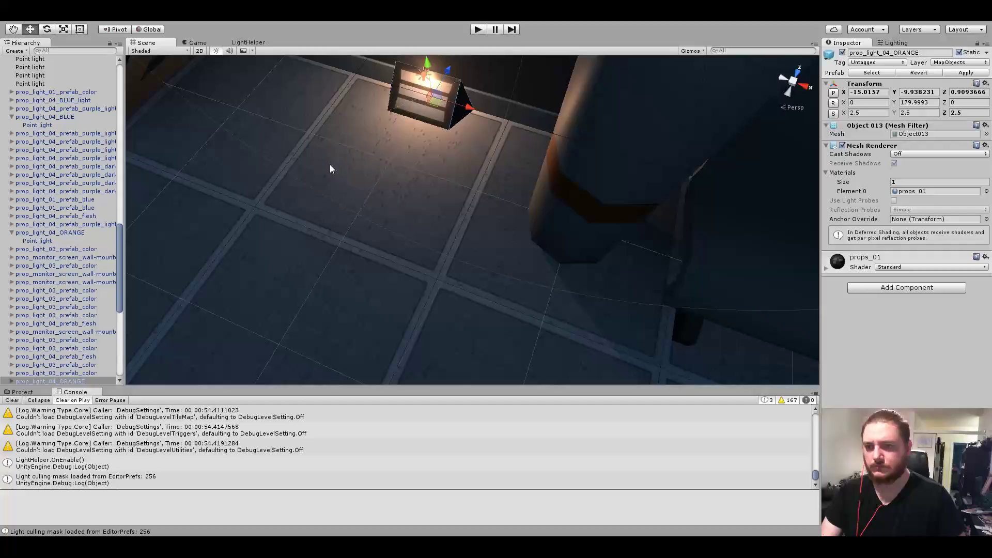
left_click(422, 80)
left_click(909, 156)
type("2.8")
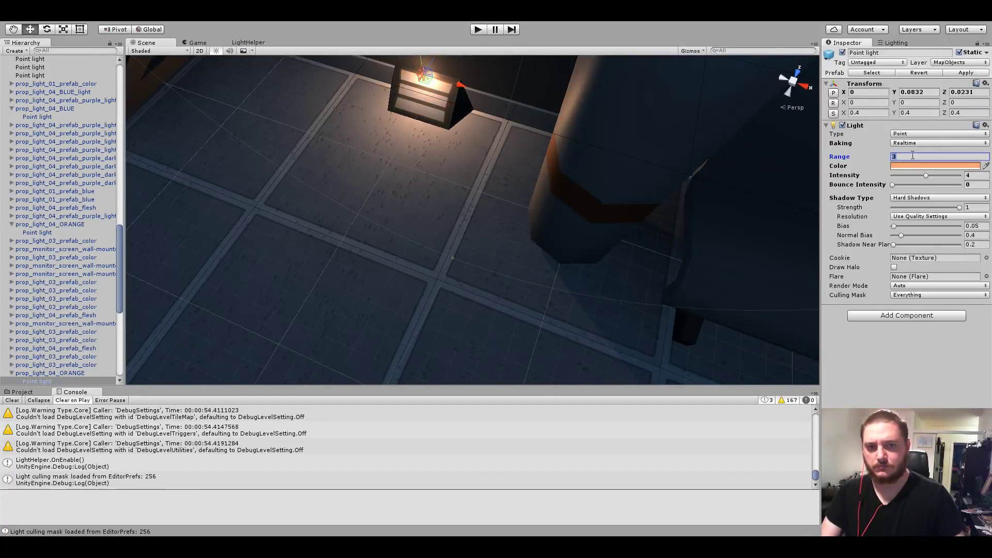
scroll(562, 233, "down", 10)
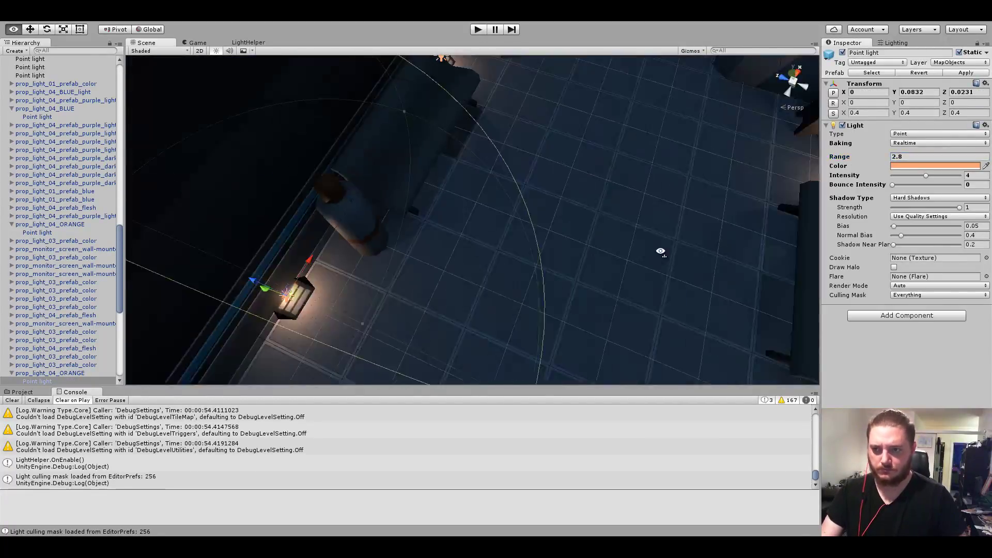
left_click_drag(657, 250, 721, 277, "alt")
Set the point light Range of the lamp on the room's right side to 2.8.
left_click(518, 253, "shift")
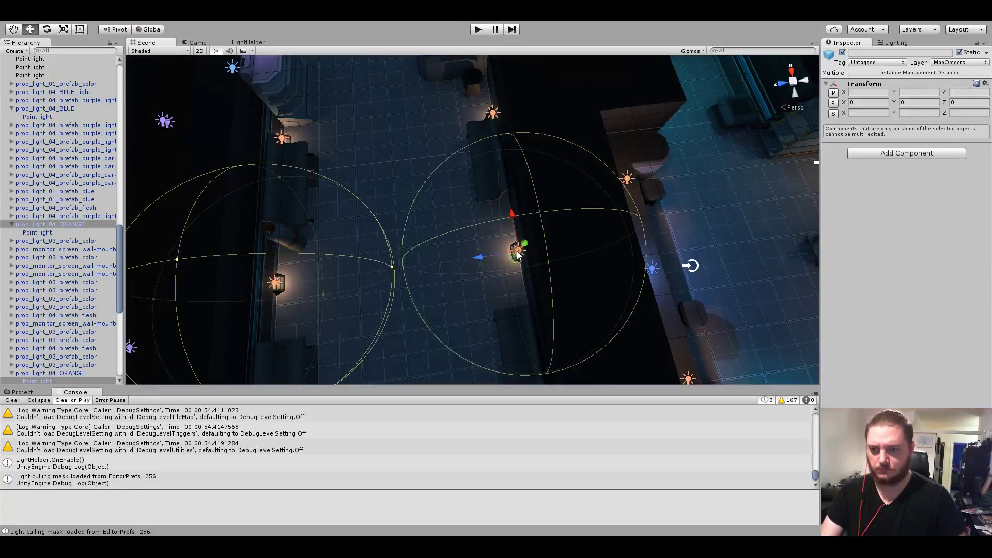
mouse_move(518, 253)
left_mouse_down("alt")
mouse_move(499, 253)
mouse_move(569, 217)
left_mouse_up("alt")
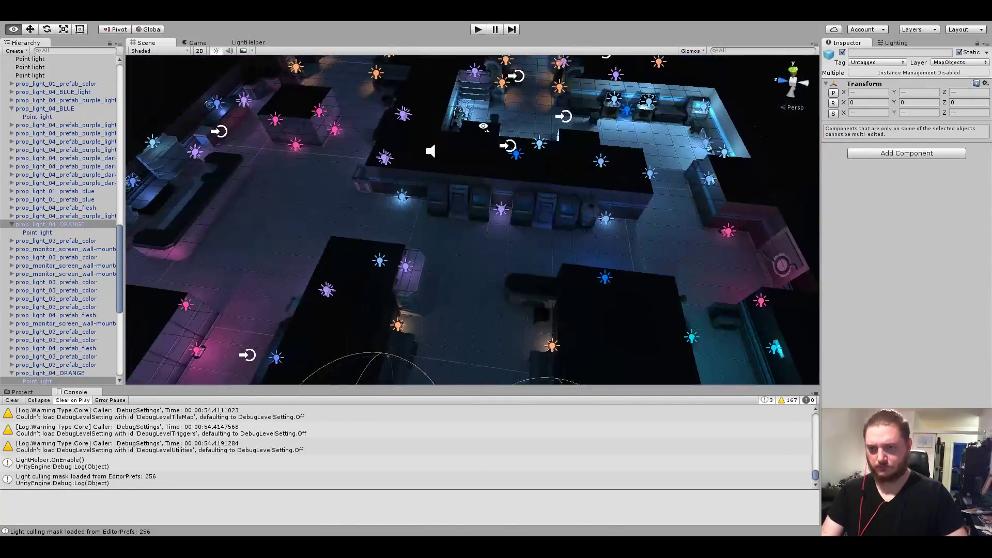
scroll(594, 196, "up", 10)
left_click(615, 189)
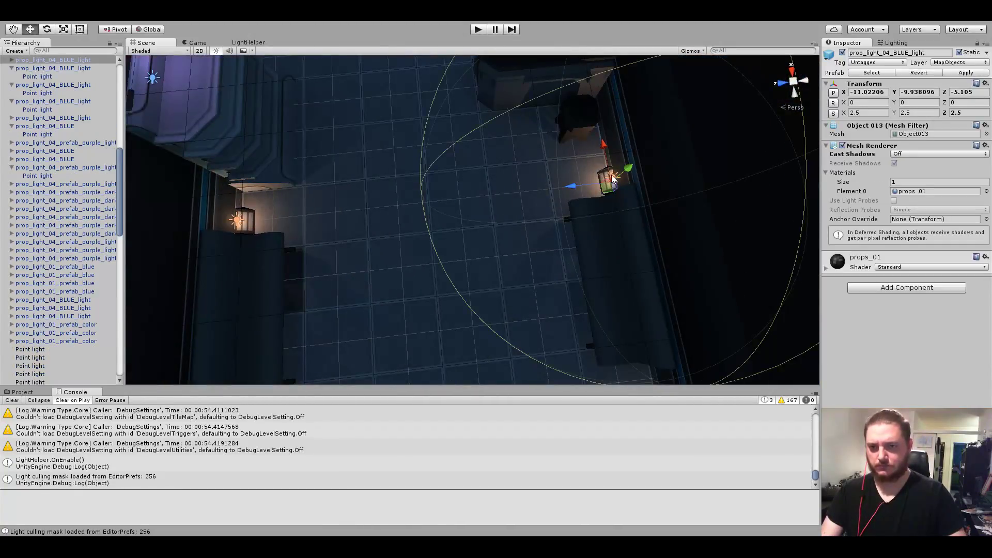
left_click(612, 178)
left_click(908, 156)
type("2.8")
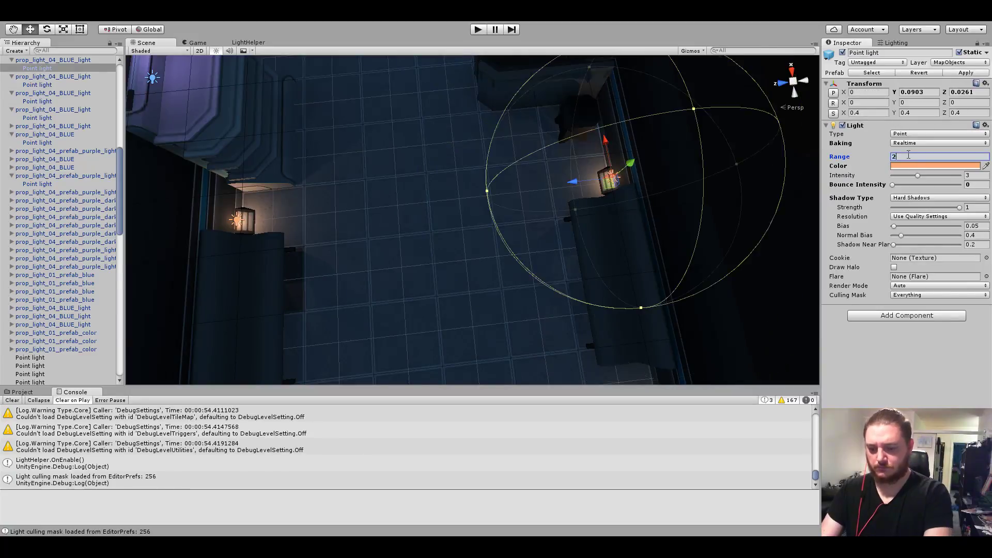
Set the left-wall lamp's point light Range to 2.8 and open the Lighting scene settings.
left_click(233, 222)
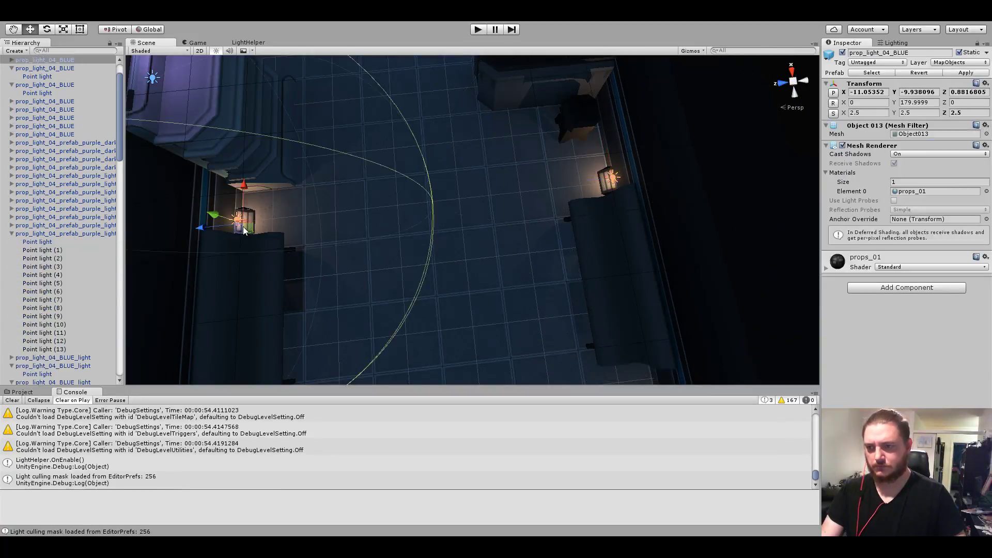
left_click(239, 221)
left_click(909, 157)
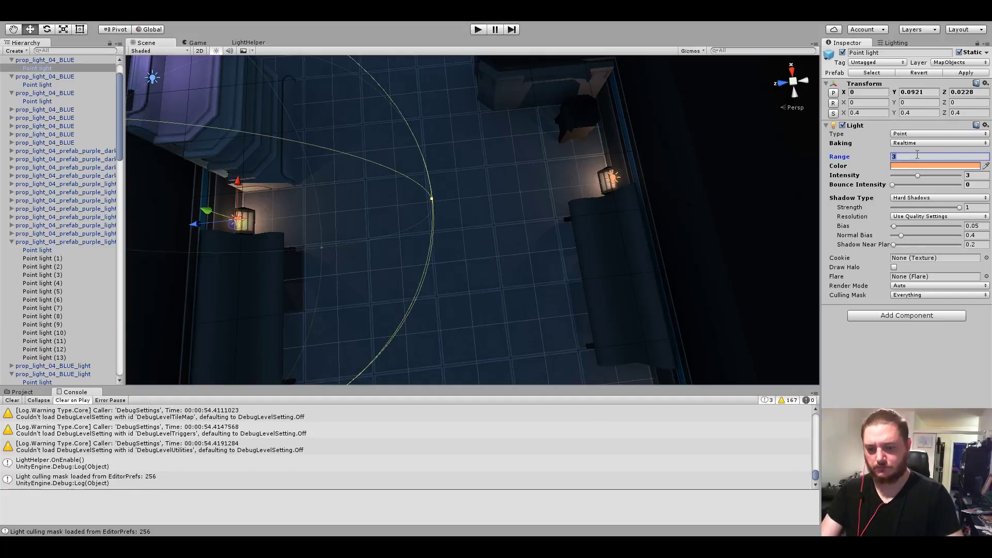
type("2.8")
scroll(536, 206, "down", 5)
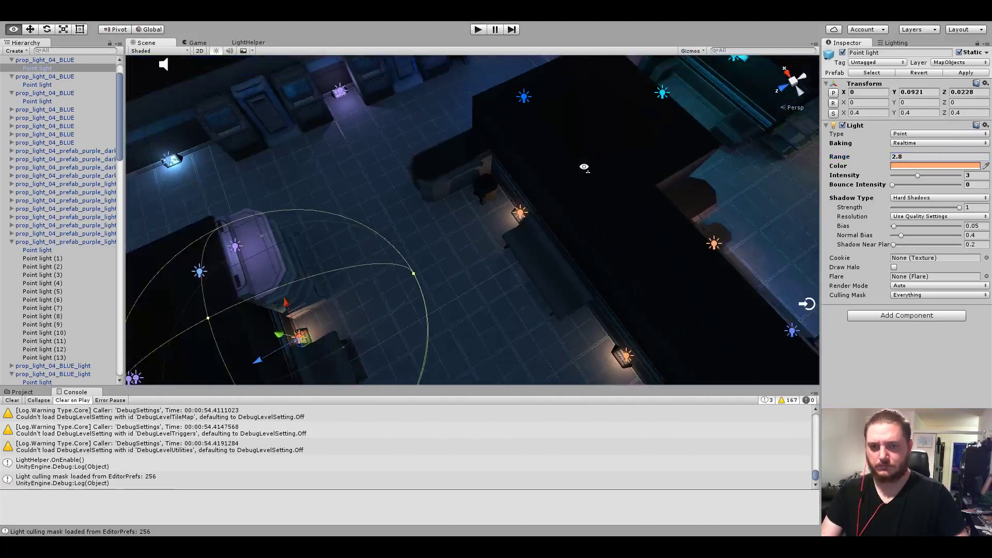
left_click_drag(536, 206, 687, 158, "alt")
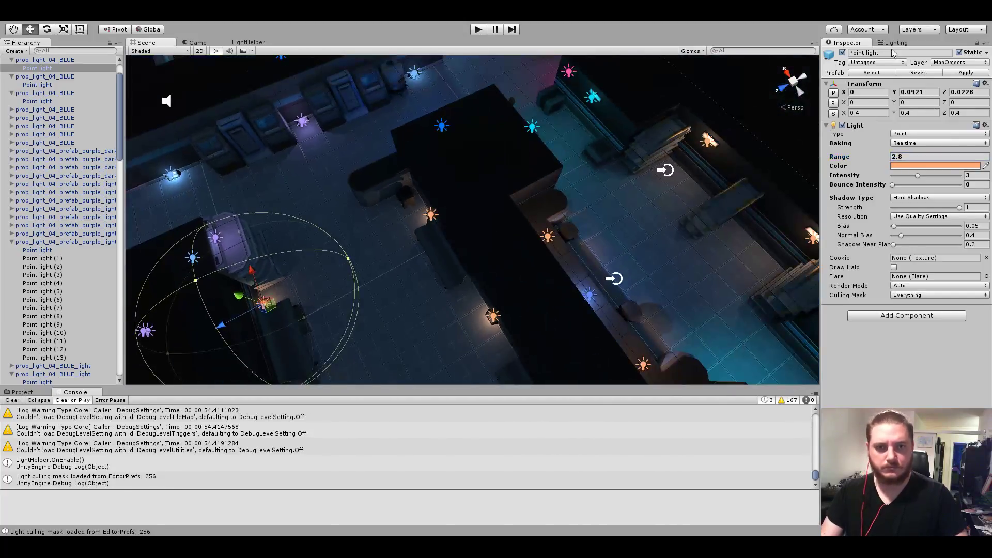
left_click(894, 44)
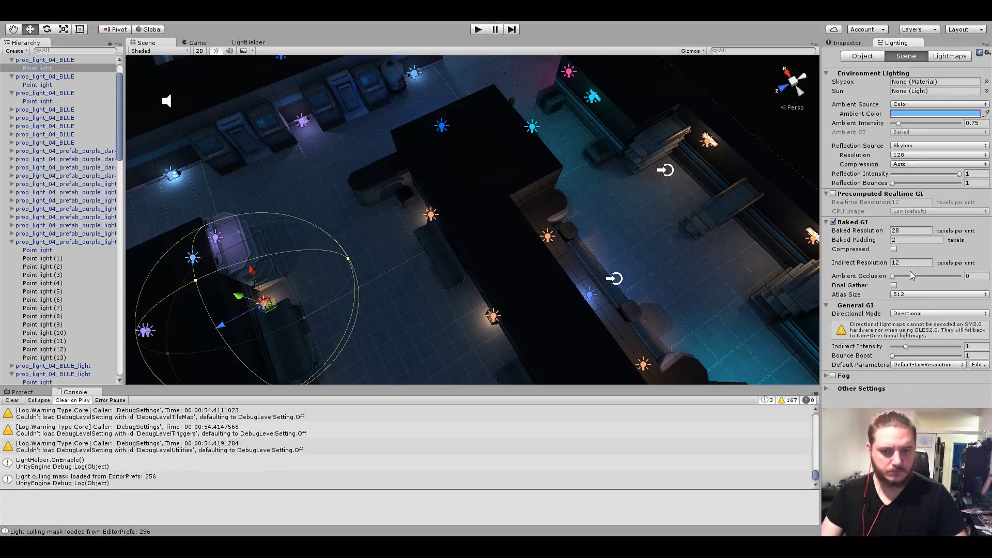
Switch back to the Inspector showing the orange lantern's point light at range 2.8.
left_click(856, 45)
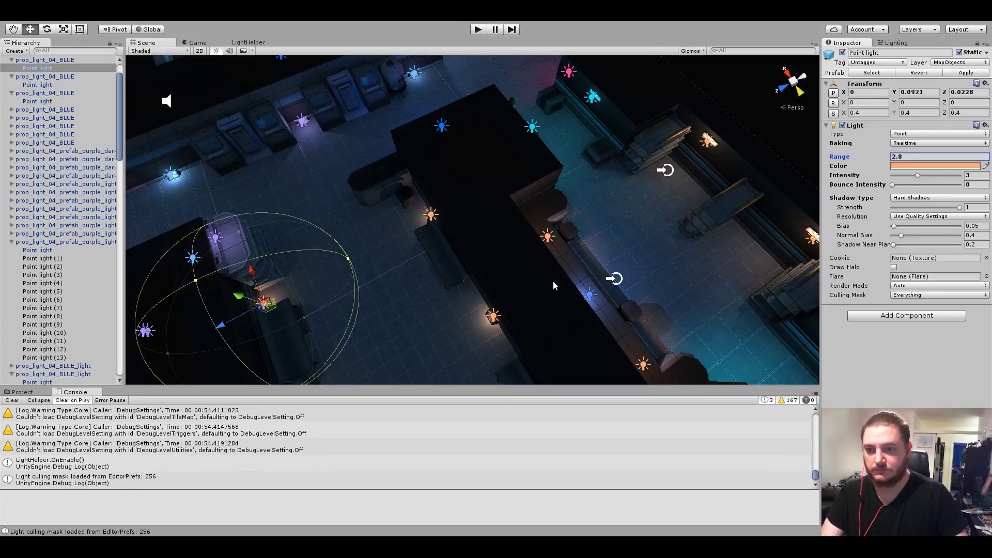
Find the blue wall lamp, frame it, and select its point light.
right_click_drag(554, 286, 390, 274)
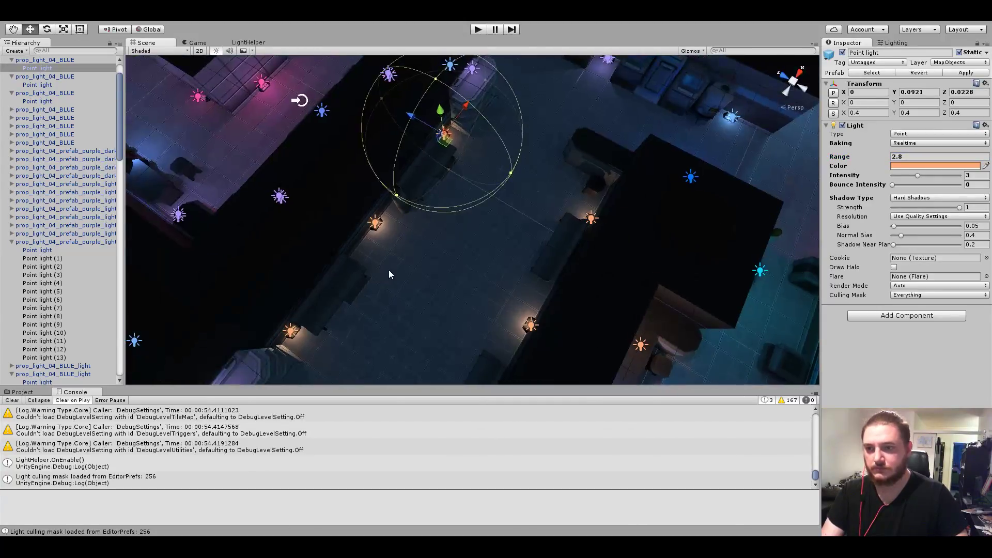
mouse_move(388, 270)
right_mouse_down()
mouse_move(372, 188)
mouse_move(346, 200)
right_mouse_up()
left_click(350, 216)
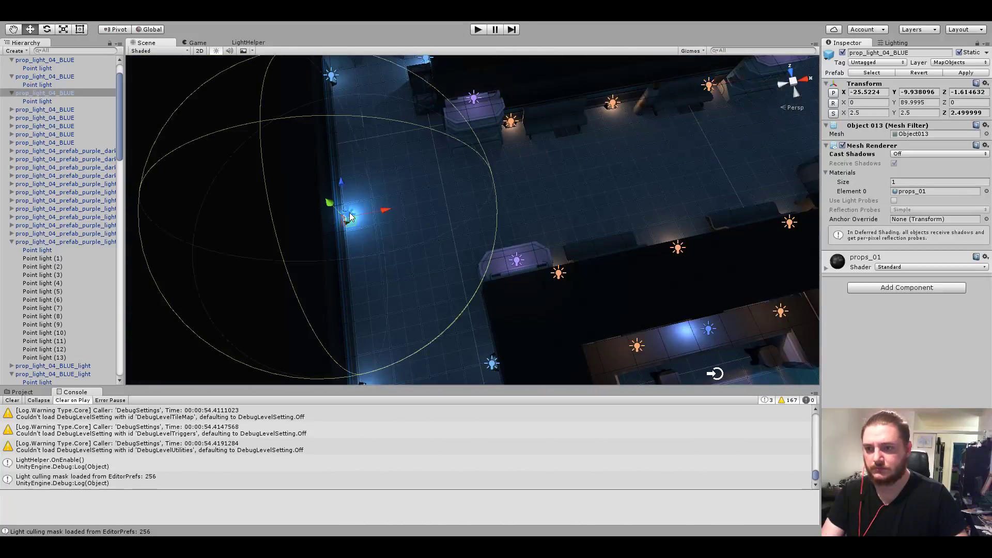
key("f")
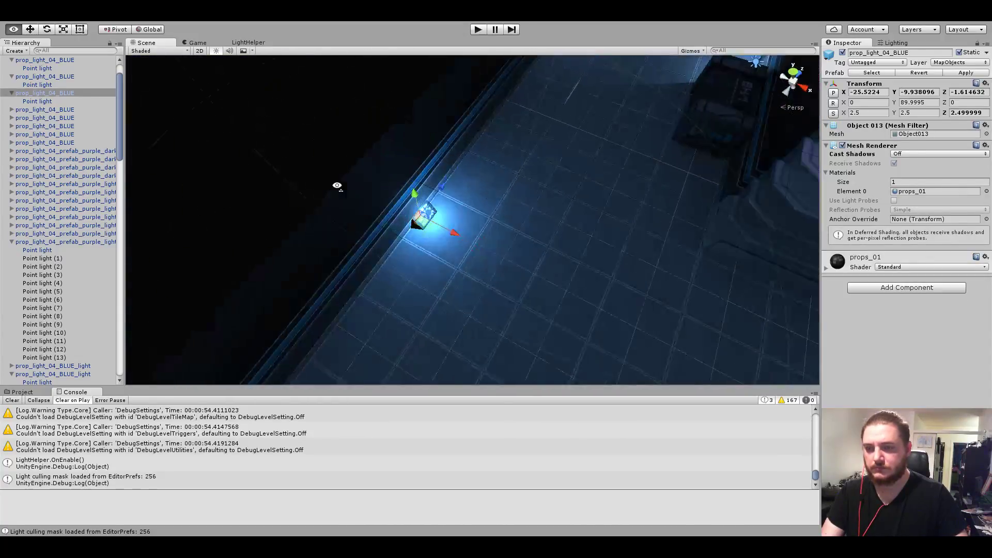
left_click(422, 213)
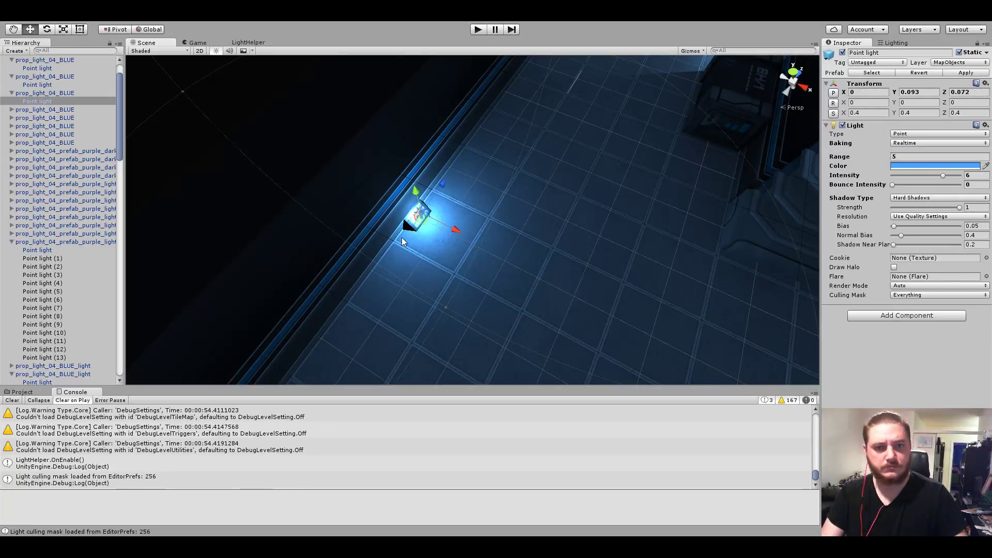
left_click_drag(401, 238, 685, 245, "alt")
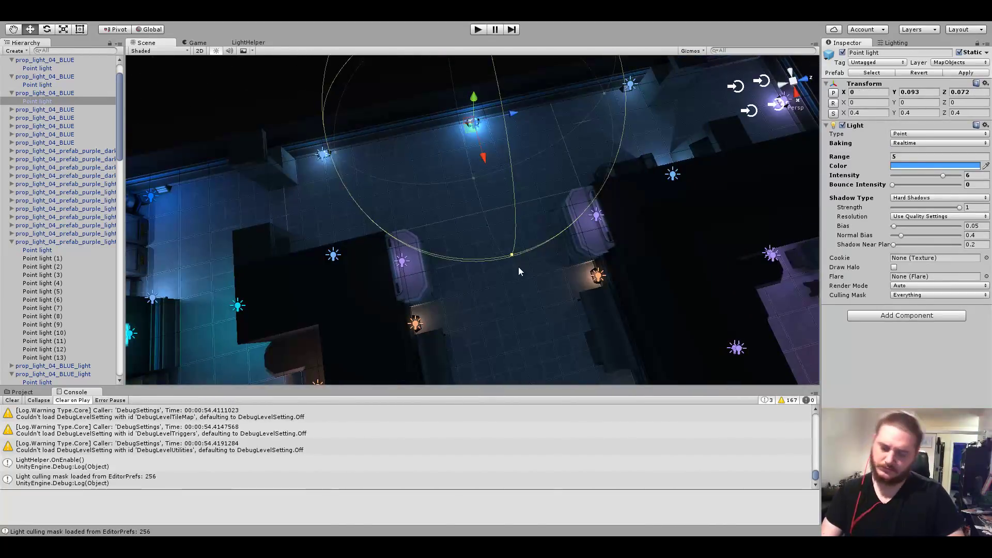
left_click_drag(520, 265, 463, 201, "alt")
scroll(464, 201, "up", 5)
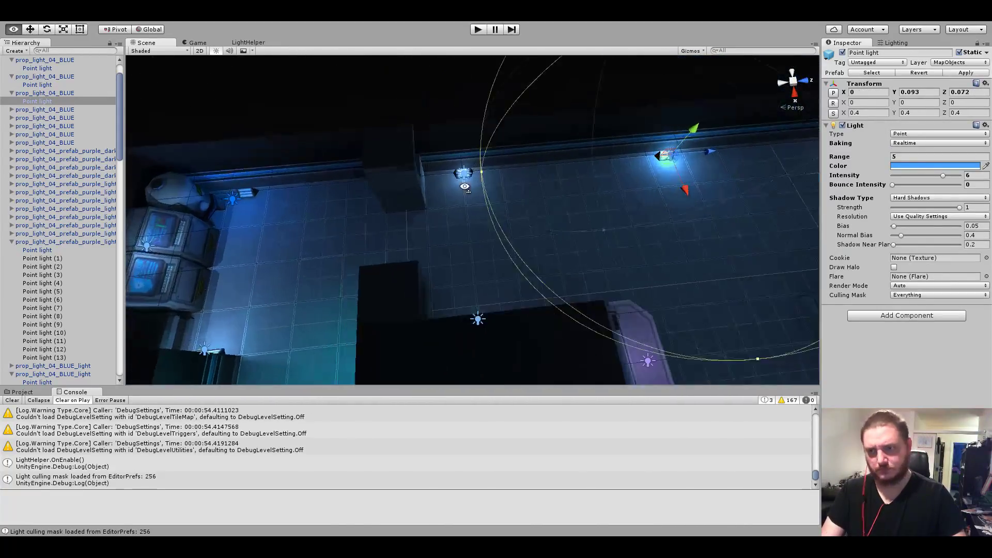
Set the blue wall lamp's point light Baking mode to Baked.
left_click(478, 164)
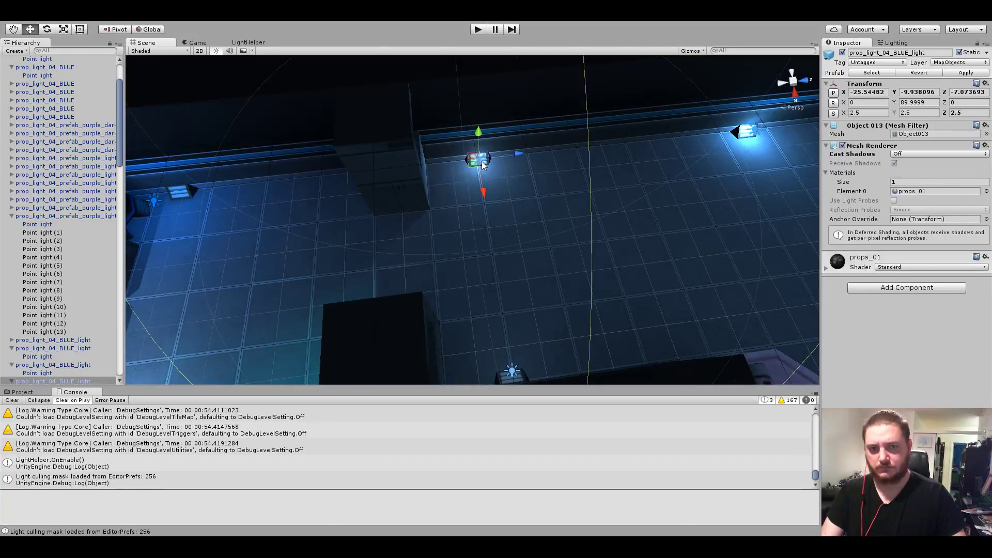
left_click(482, 165)
scroll(616, 201, "down", 3)
left_click_drag(636, 193, 941, 200, "alt")
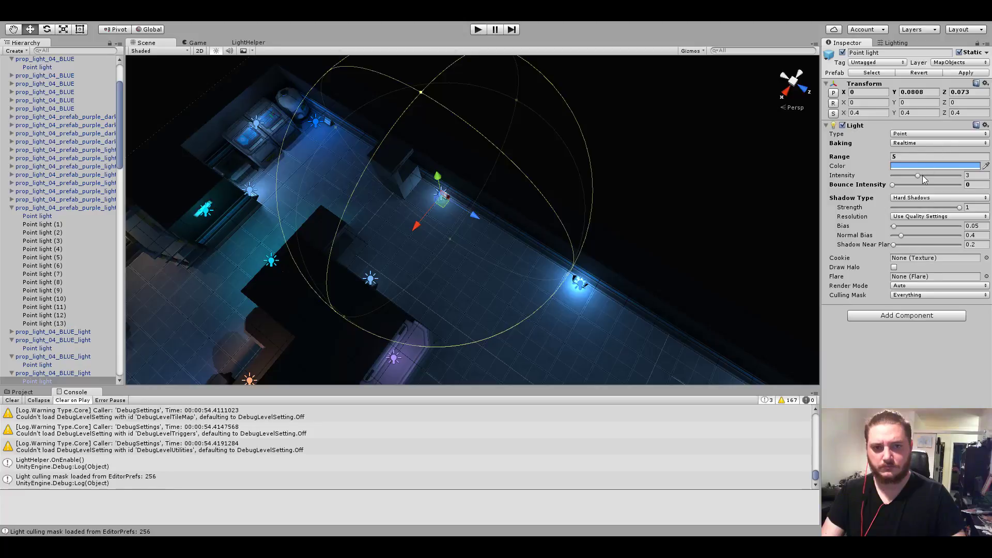
left_click(938, 143)
left_click(909, 152)
Reselect the blue lamp mesh and its point light from another angle.
mouse_move(671, 232)
left_mouse_down("alt")
mouse_move(524, 307)
mouse_move(478, 279)
mouse_move(593, 277)
left_mouse_up("alt")
left_click(524, 307)
left_click(523, 306)
left_click_drag(878, 319, 590, 296, "alt")
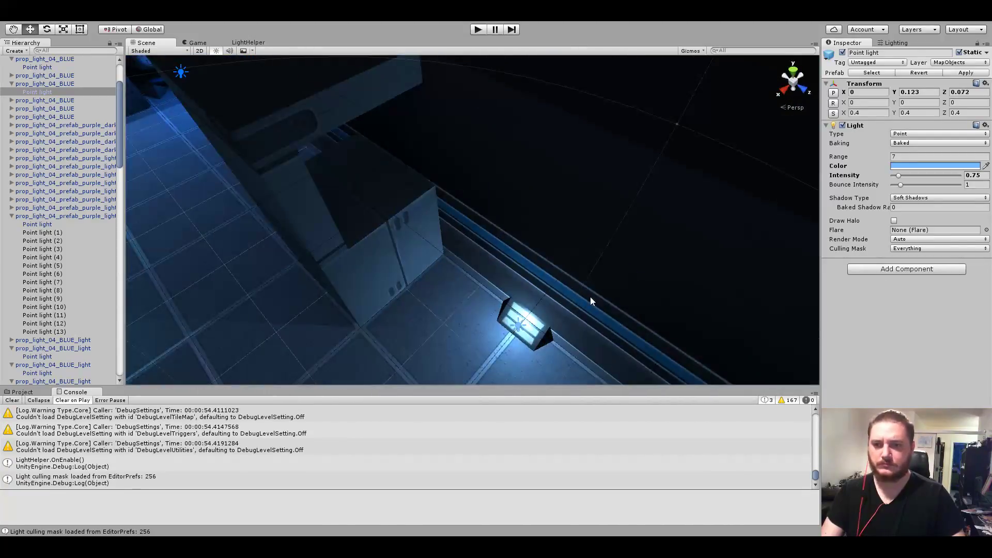
Set the blue wall lamp's point light Shadow Type to Soft Shadows.
left_click(518, 332)
left_click(519, 331)
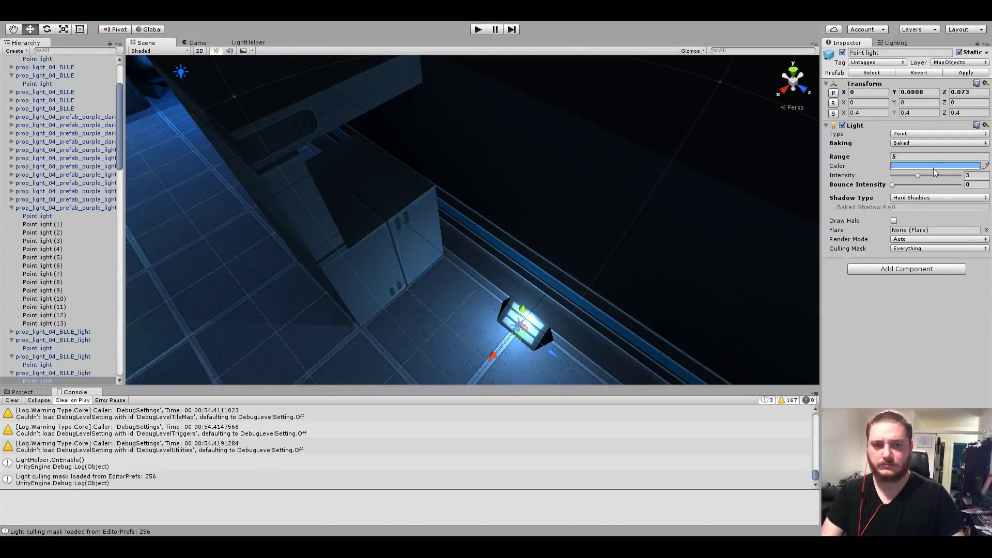
left_click(902, 197)
left_click(905, 221)
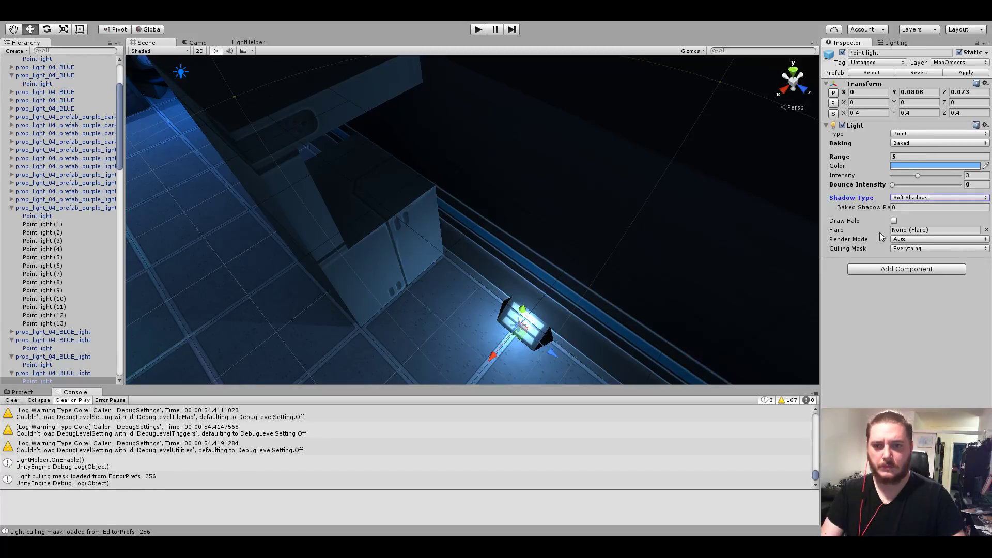
Select and frame other realtime point lights in the room.
mouse_move(723, 233)
left_mouse_down("alt")
mouse_move(593, 160)
mouse_move(511, 163)
left_mouse_up("alt")
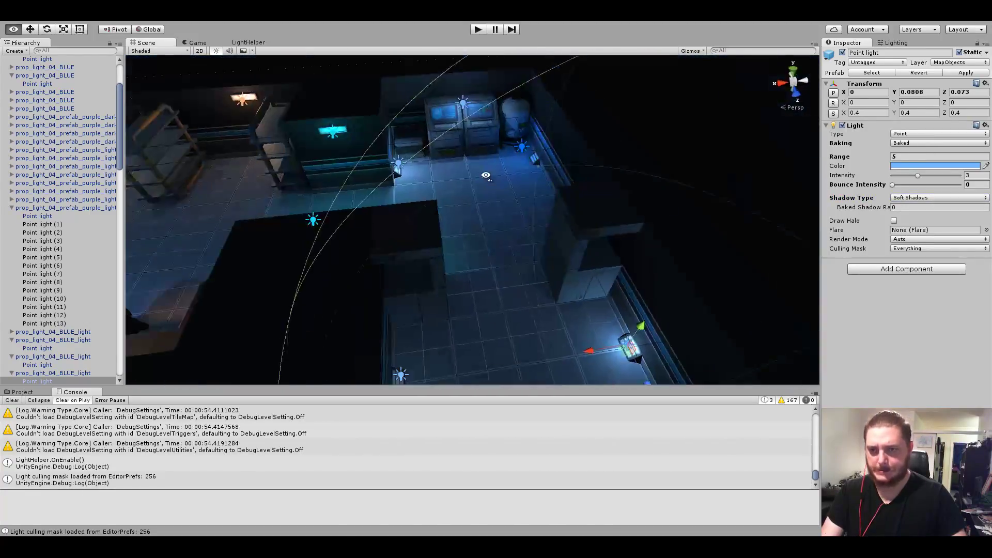
left_click(541, 156)
left_click(541, 156)
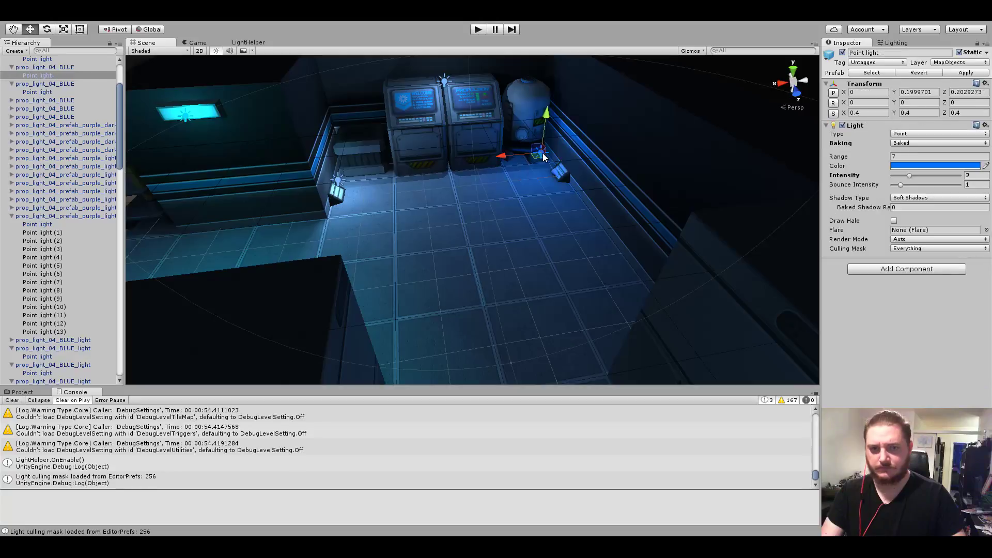
key("f")
left_click(546, 153)
key("f")
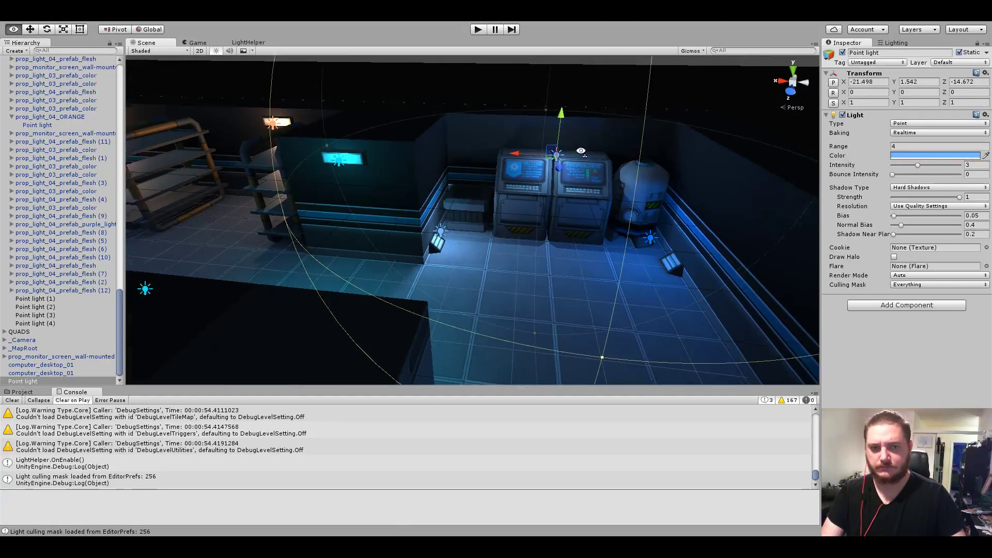
mouse_move(546, 153)
left_mouse_down("alt")
mouse_move(356, 284)
mouse_move(440, 225)
left_mouse_up("alt")
scroll(440, 225, "up", 5)
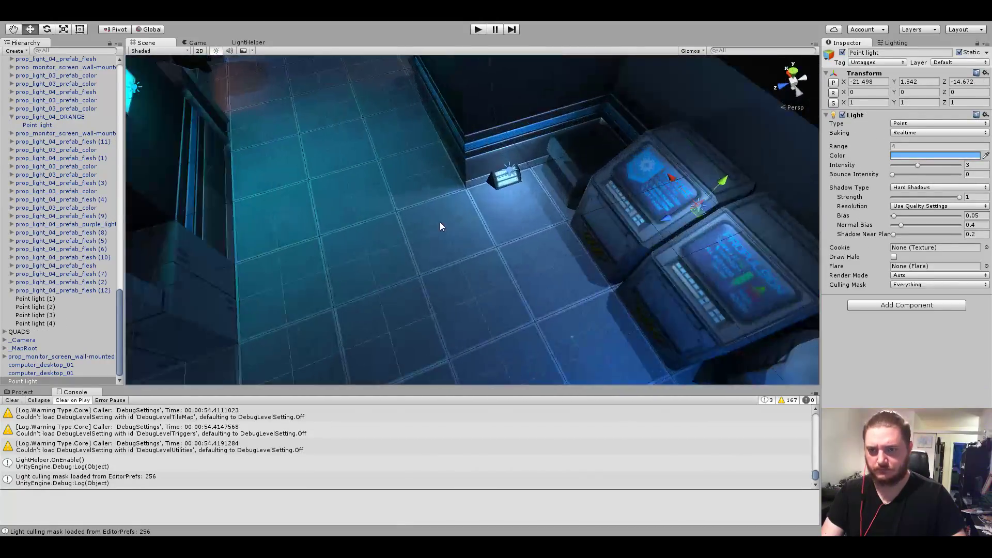
Select the console wall lamp's point light, then the blue strip light's point light.
left_click(513, 171)
left_click(514, 172)
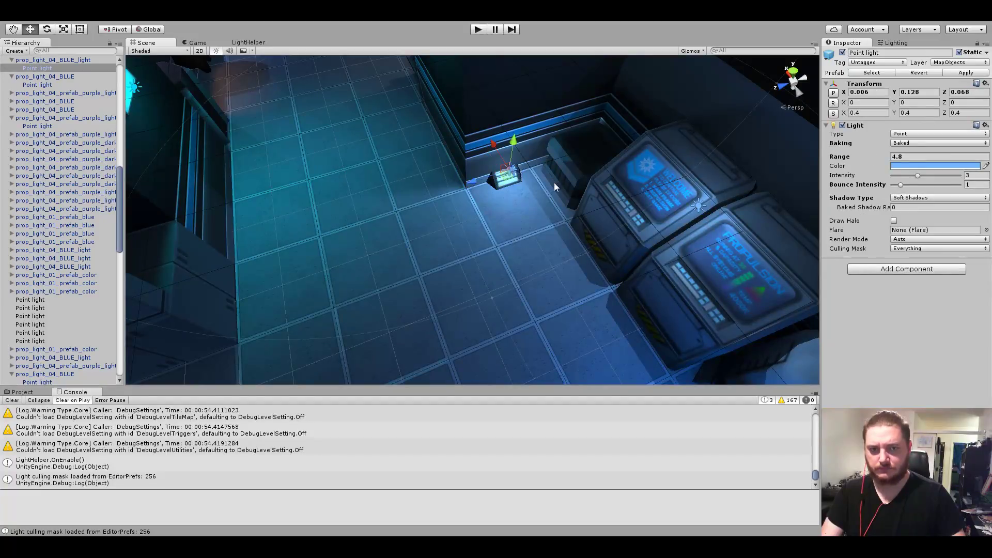
scroll(516, 202, "down", 10)
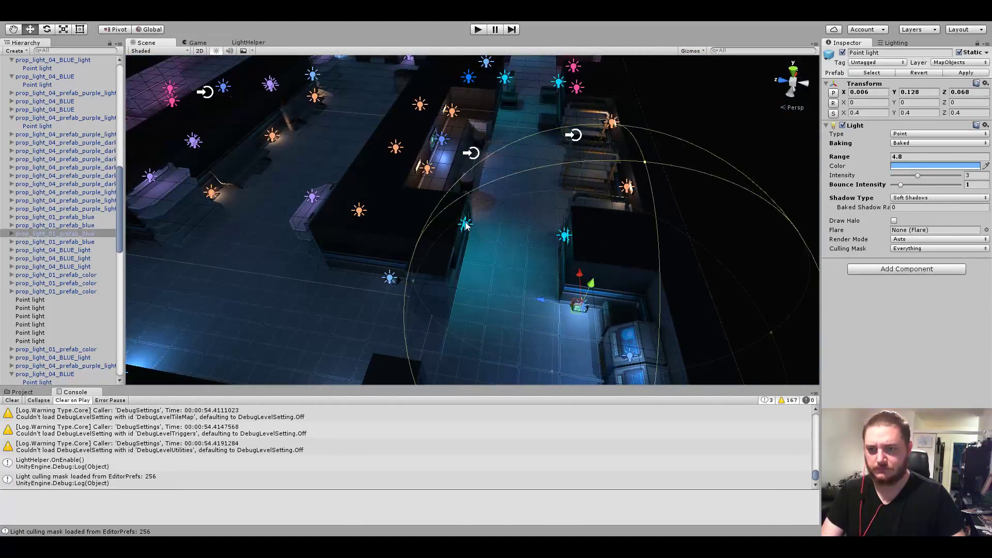
left_click(465, 224)
scroll(472, 227, "up", 5)
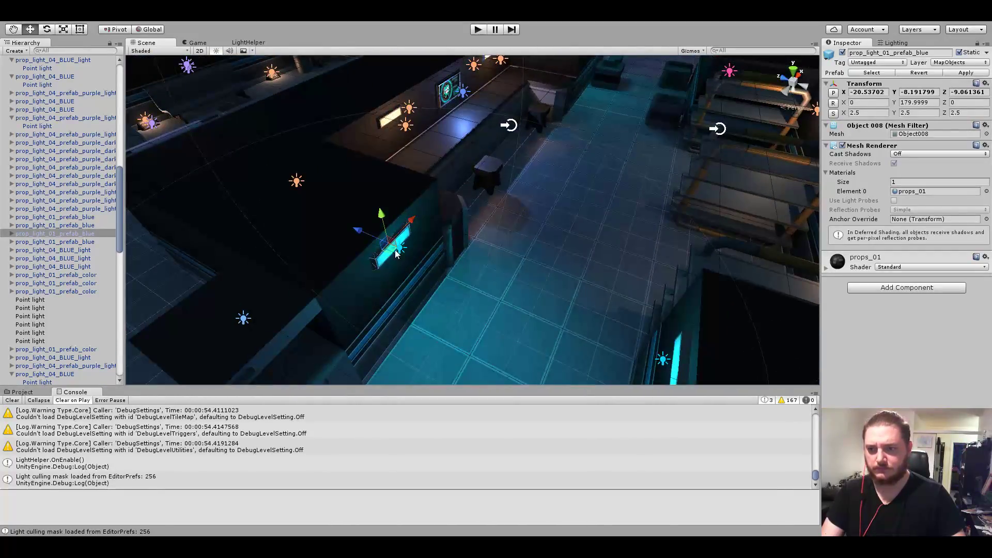
left_click(402, 251)
Select and frame the right-hand blue strip light's point light.
left_click_drag(497, 249, 581, 269, "alt")
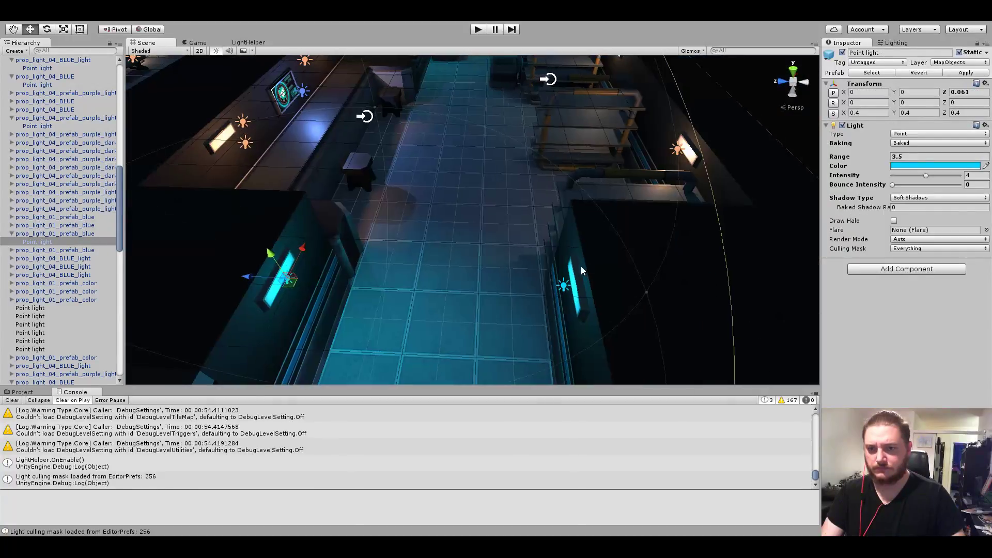
left_click(565, 291)
left_click(564, 290)
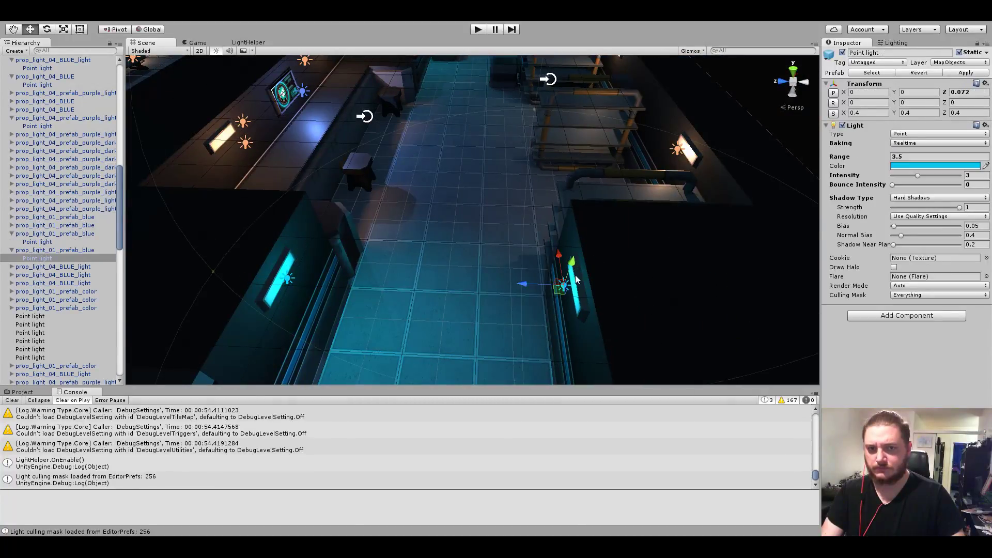
key("f")
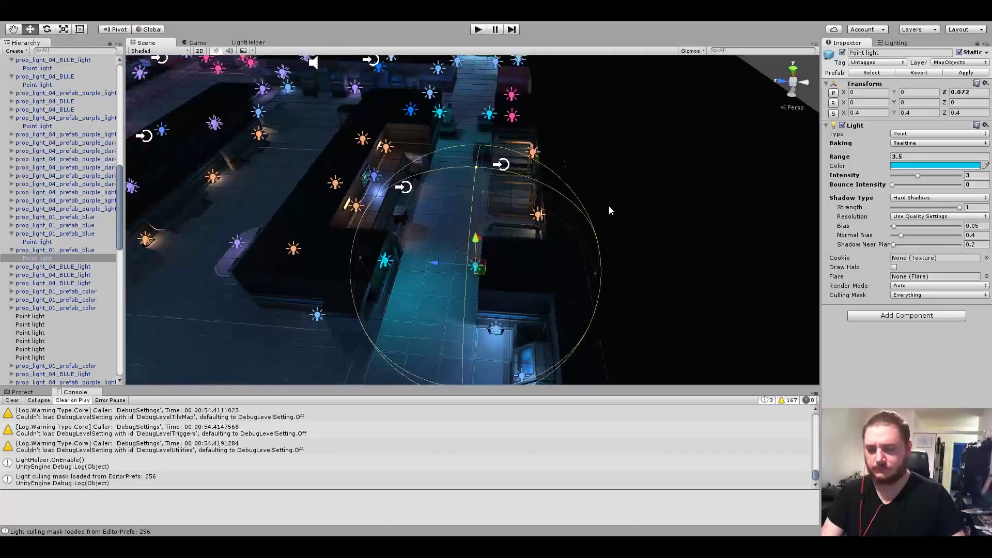
mouse_move(703, 188)
left_mouse_down("alt")
mouse_move(586, 178)
mouse_move(873, 201)
left_mouse_up("alt")
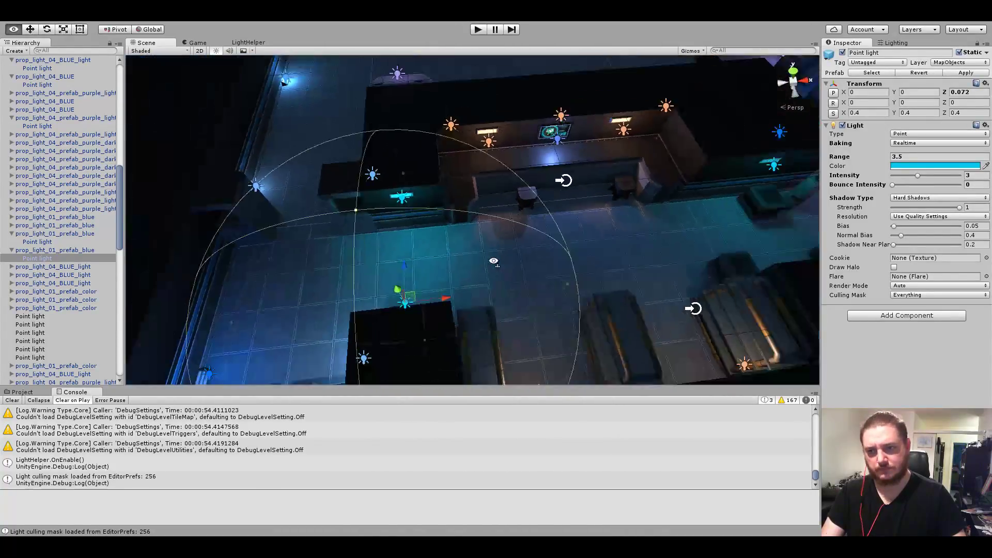
Set the blue strip light's point light Baking to Baked.
left_click(917, 166)
left_click(519, 150)
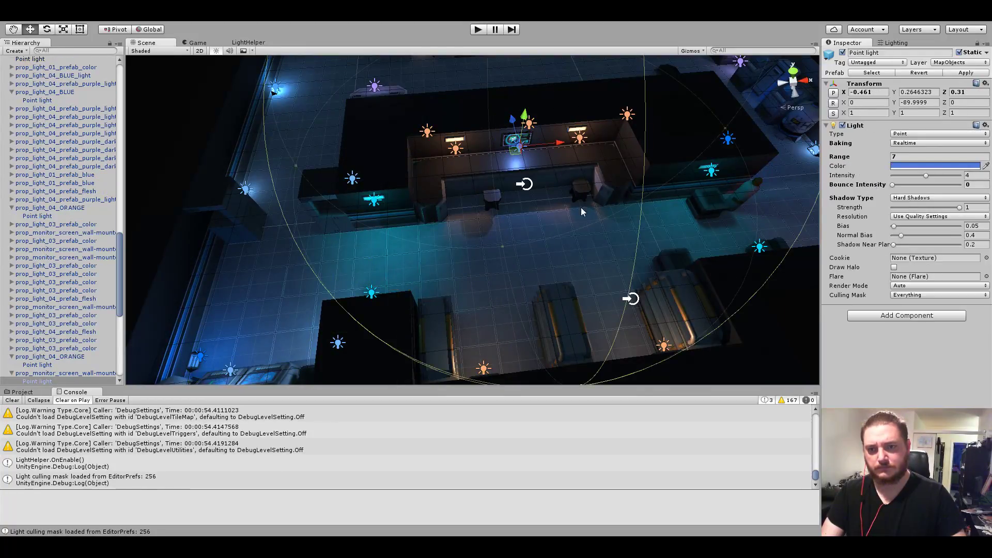
left_click_drag(580, 207, 437, 209, "alt")
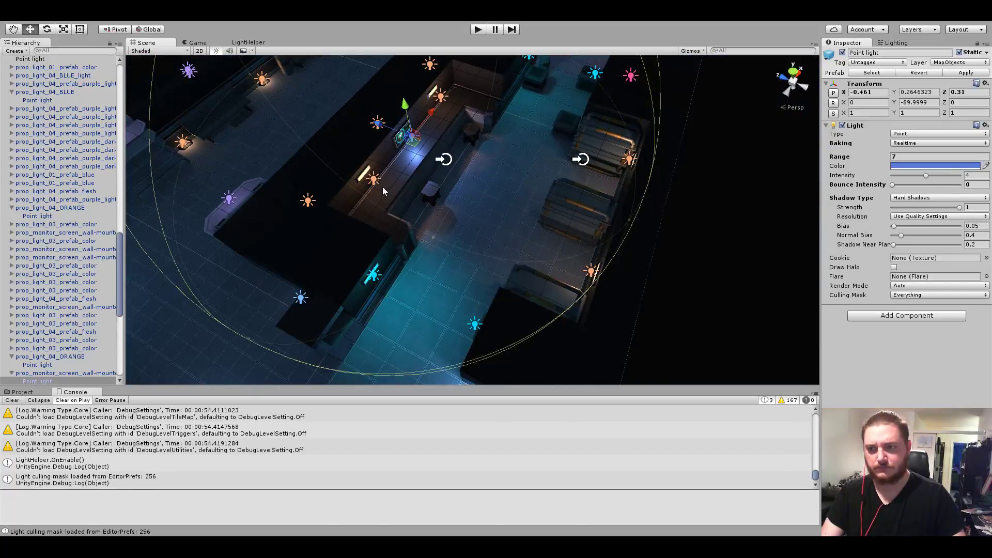
Select the orange point lights, then the prop_light_01_prefab_color lamp.
left_click(374, 182)
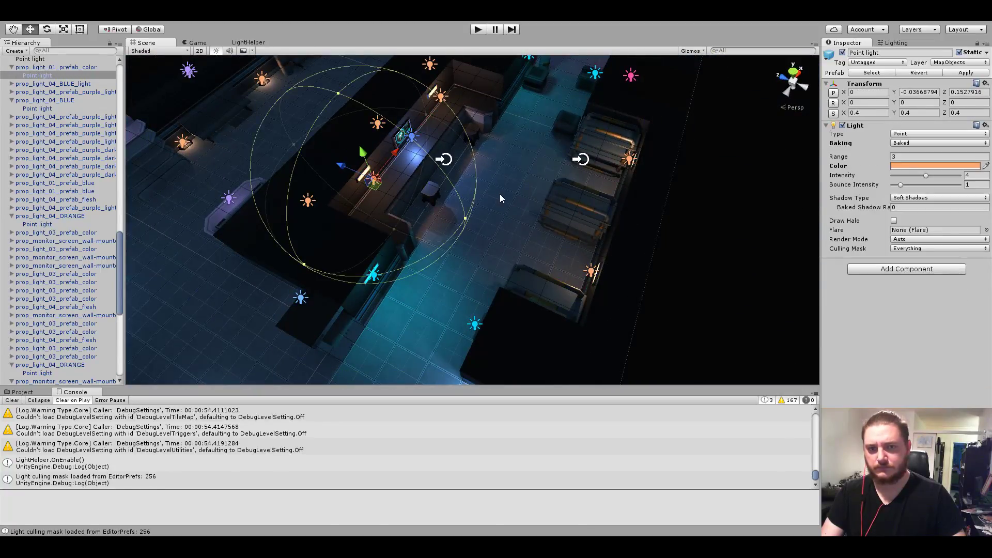
left_click(442, 101)
left_click(441, 101)
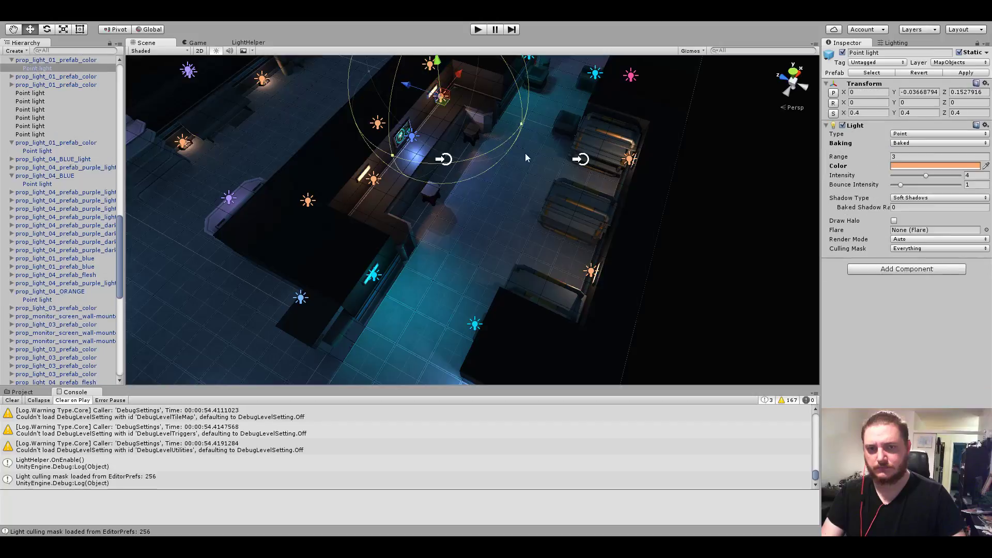
left_click(629, 162)
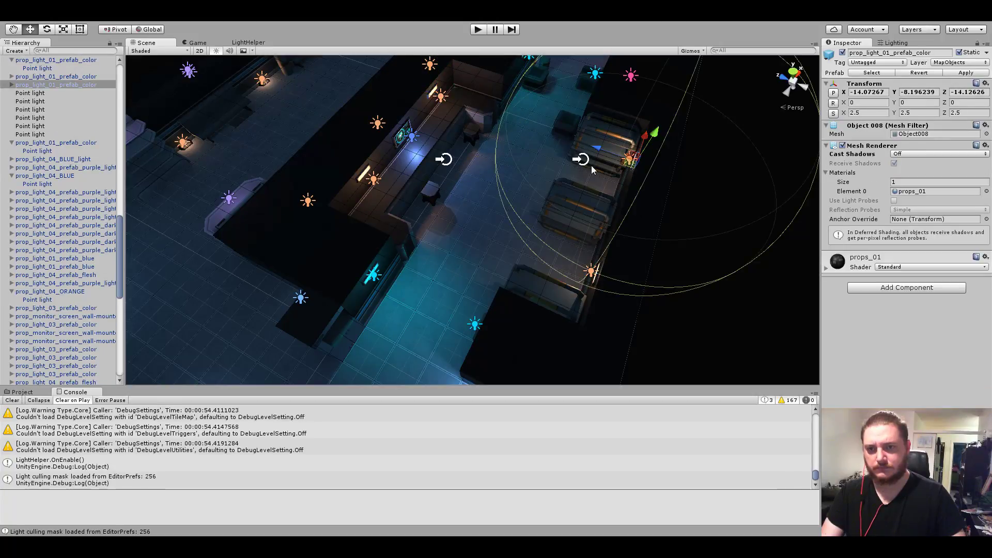
left_click(593, 277)
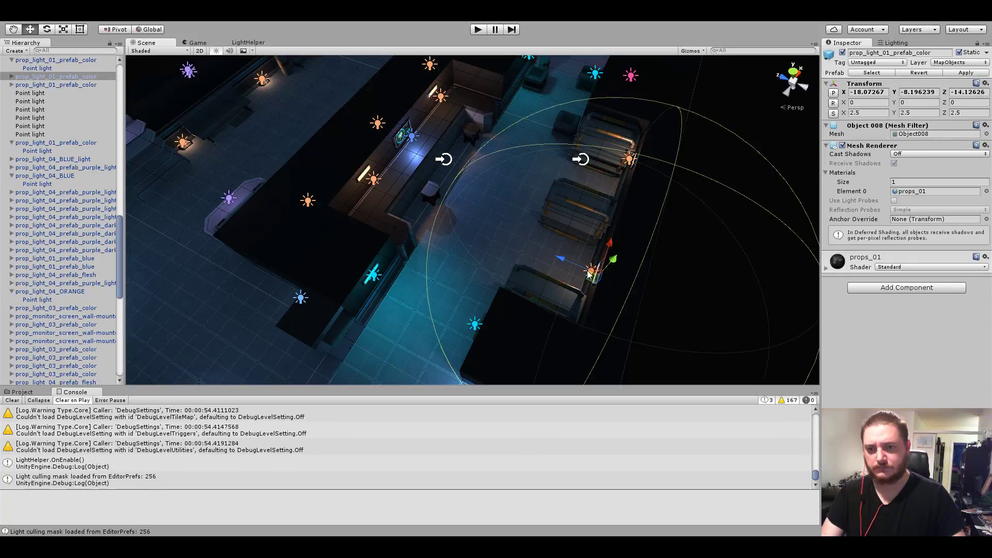
scroll(587, 274, "up", 10)
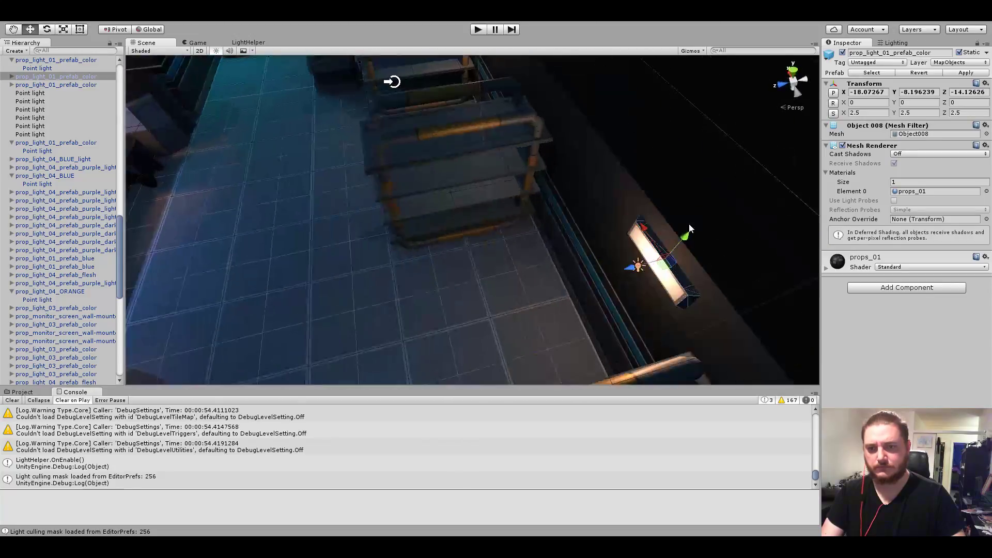
Set the first orange lamp's child point light to Baked.
left_click(640, 275)
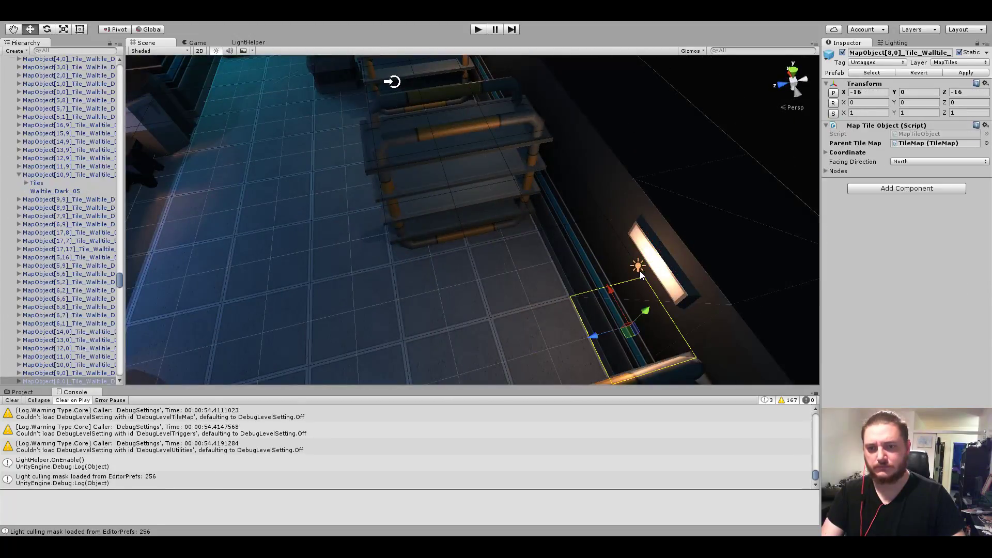
left_click(641, 272)
mouse_move(635, 261)
left_mouse_down("alt")
mouse_move(751, 181)
mouse_move(469, 220)
mouse_move(509, 264)
mouse_move(568, 243)
left_mouse_up("alt")
scroll(468, 220, "up", 5)
left_click(424, 200)
scroll(508, 265, "down", 5)
left_click(935, 143)
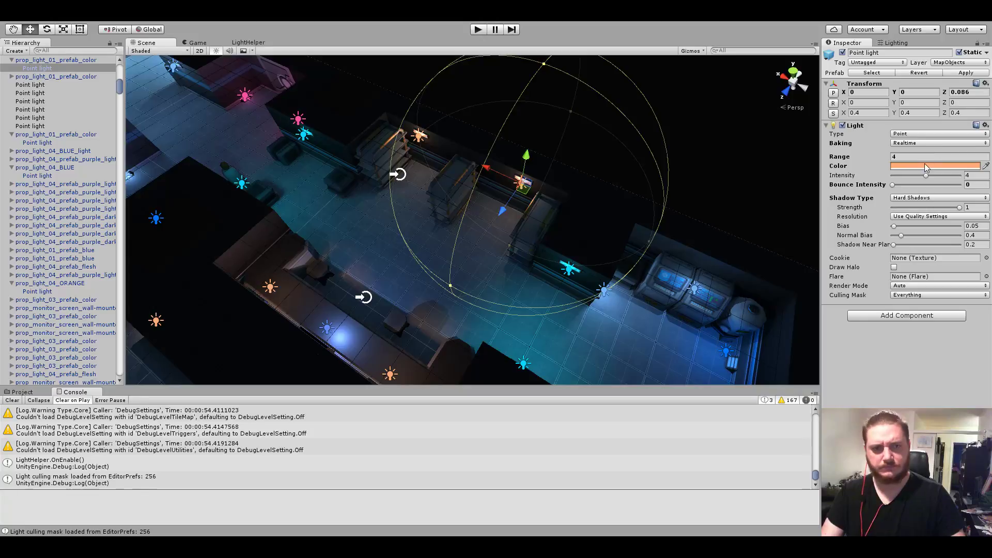
left_click(909, 161)
Switch the ceiling lamp's child point light to Baked.
left_click_drag(532, 176, 574, 114, "alt")
scroll(574, 114, "up", 5)
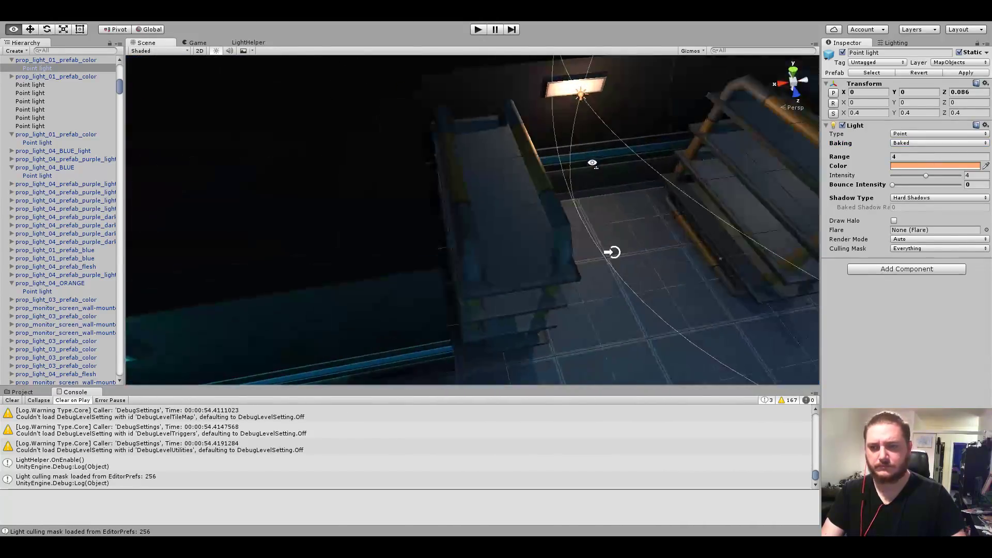
left_click(574, 115)
left_click(569, 115)
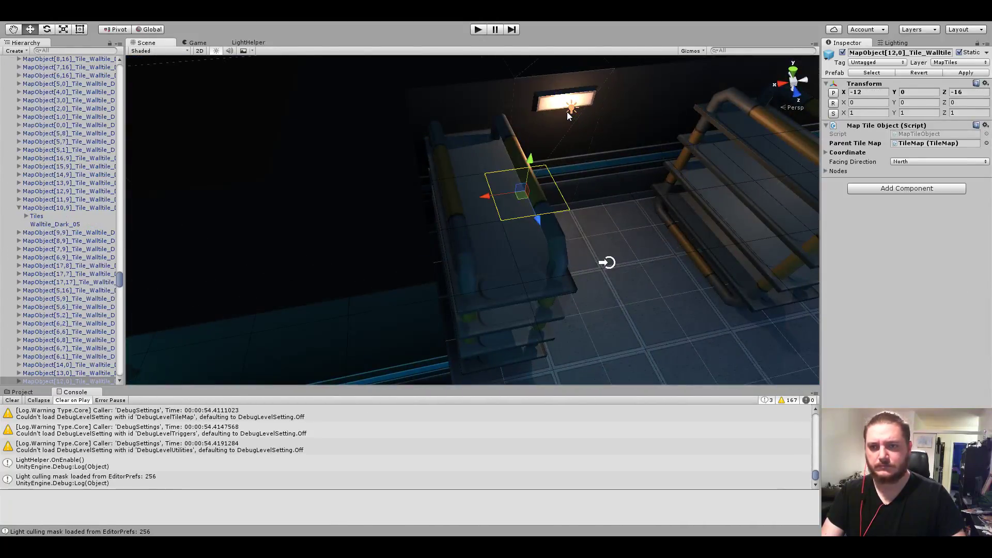
left_click(573, 108)
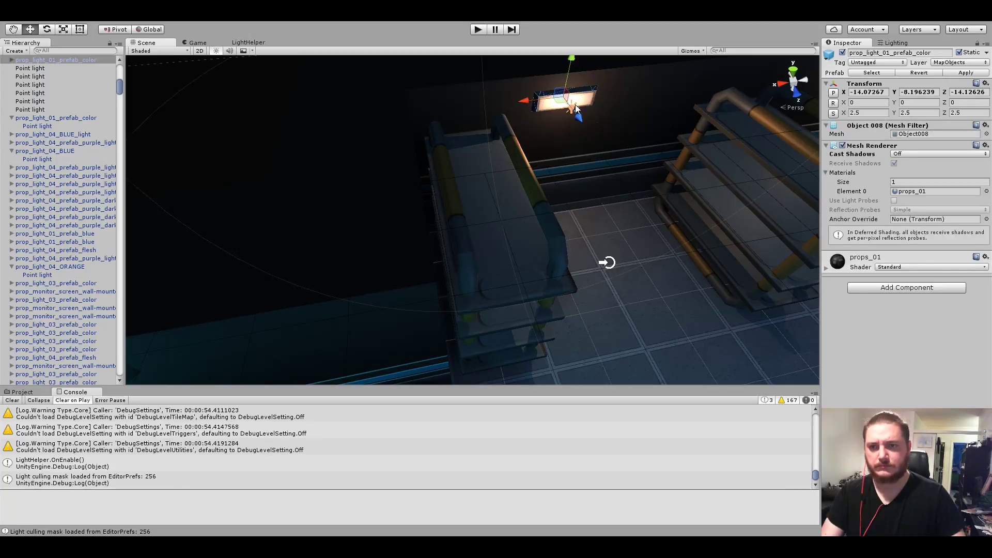
key("f")
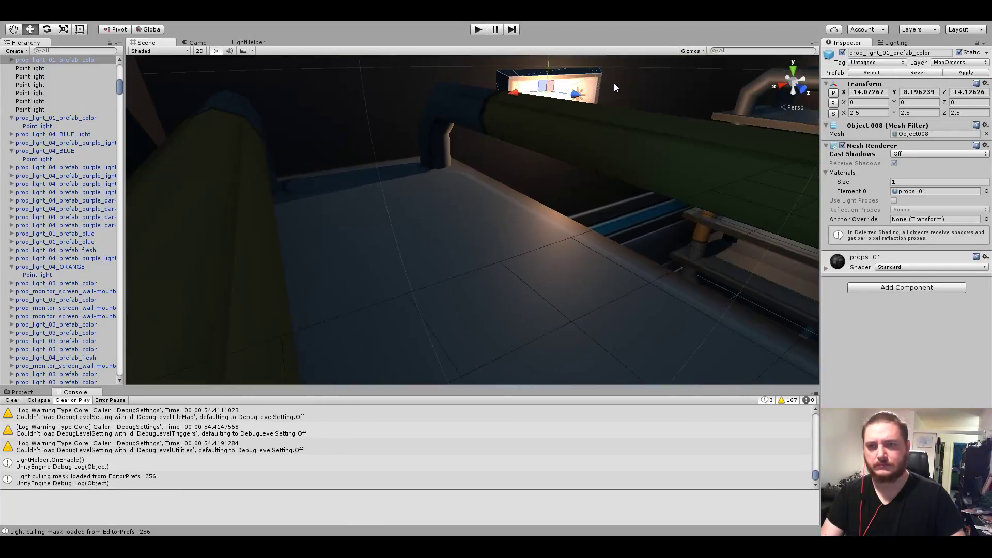
scroll(391, 218, "up", 3)
scroll(391, 217, "up", 2)
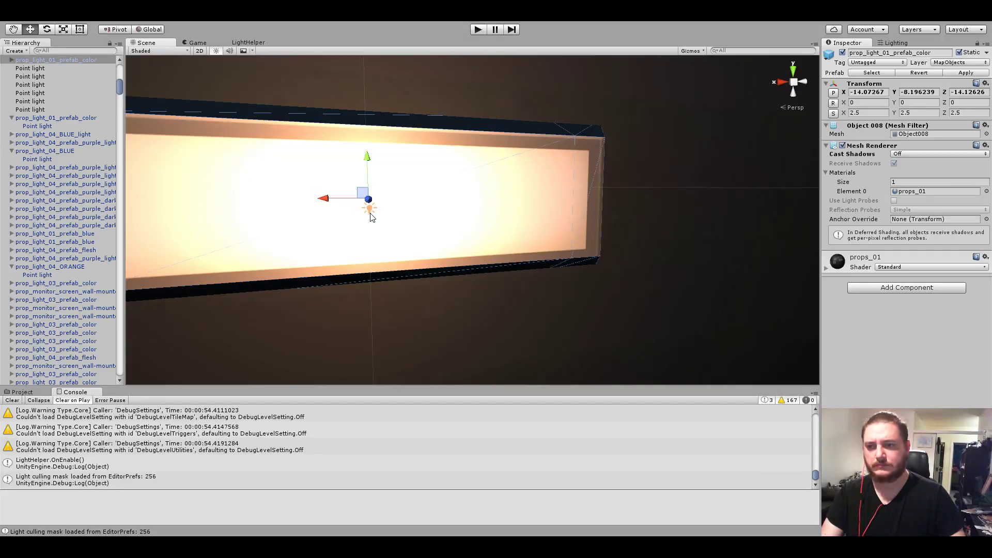
right_click_drag(369, 216, 369, 203)
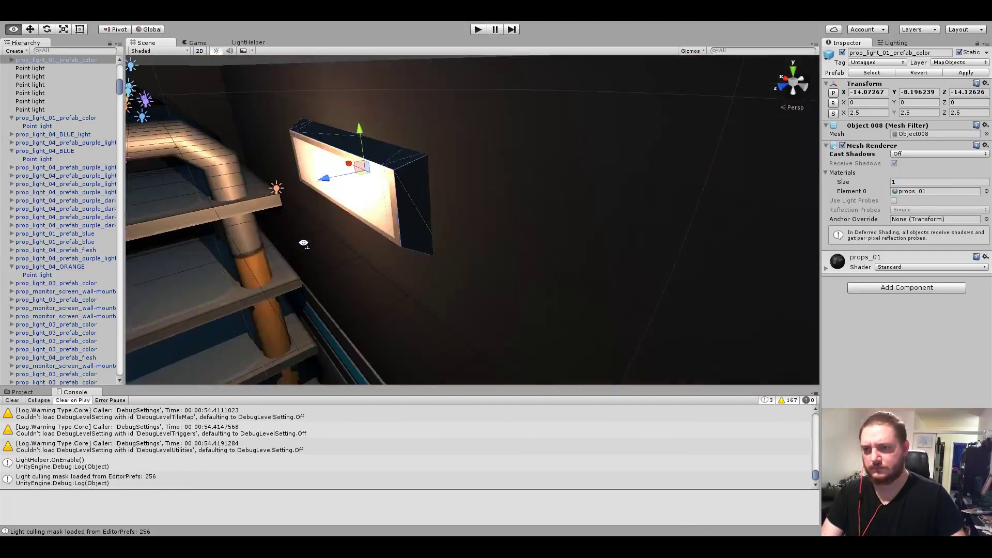
left_click(334, 199)
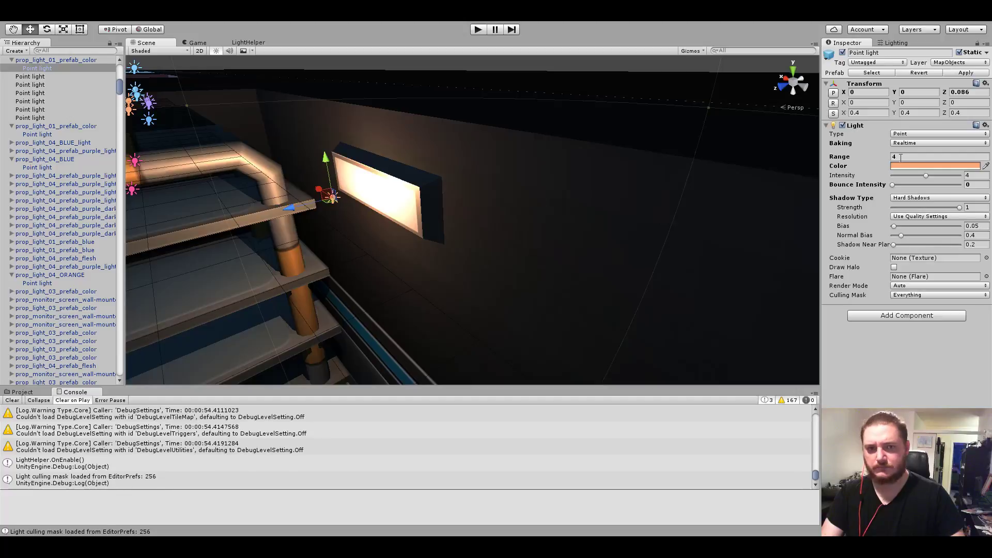
left_click(925, 143)
left_click(925, 160)
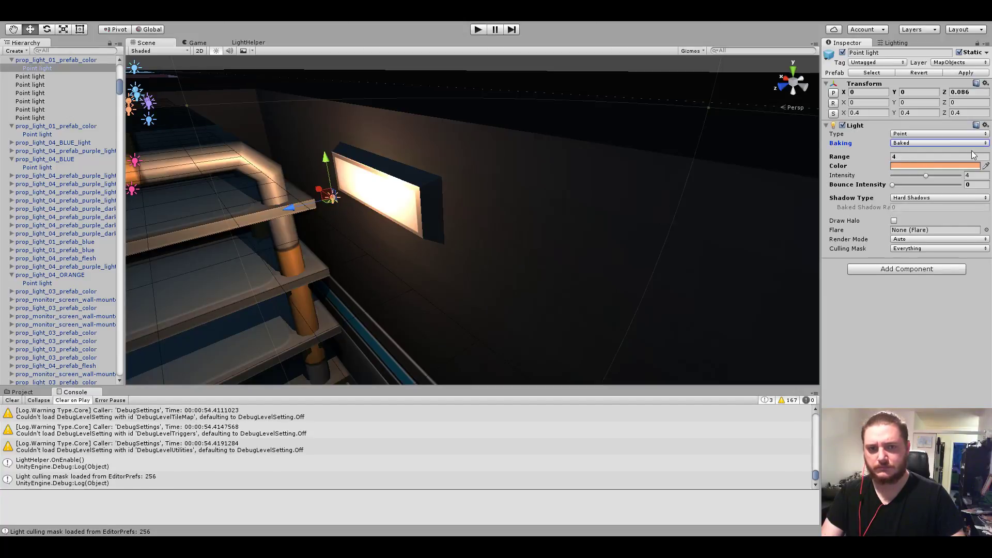
Give the orange wall lamp's point light Soft Shadows.
right_click_drag(581, 233, 513, 275)
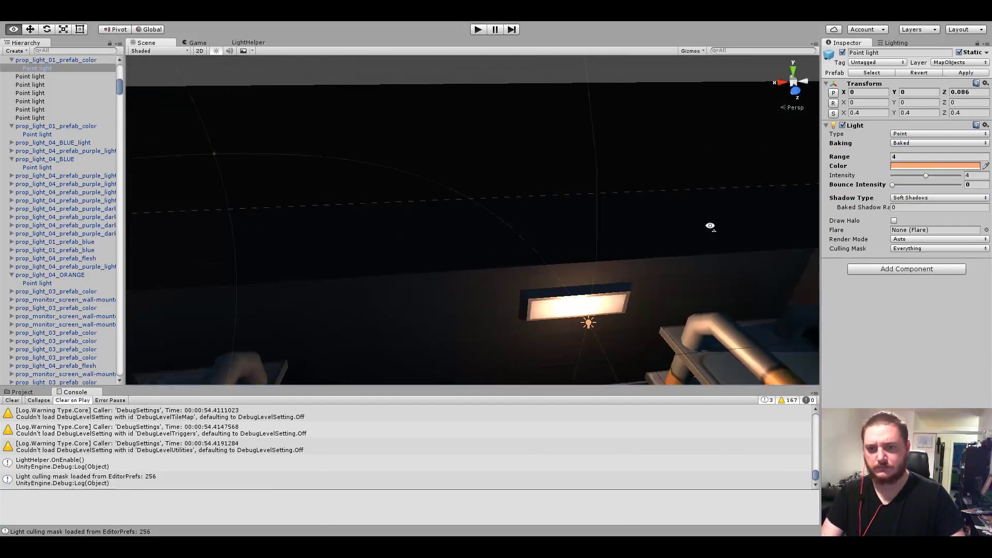
left_click(477, 282)
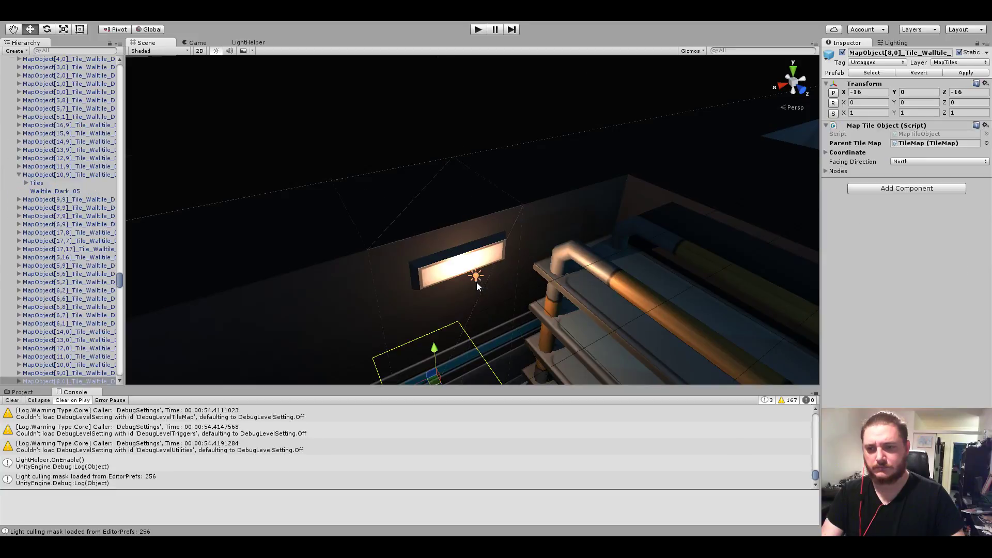
left_click(476, 281)
left_click(476, 280)
left_click_drag(475, 280, 468, 291, "alt")
key("f")
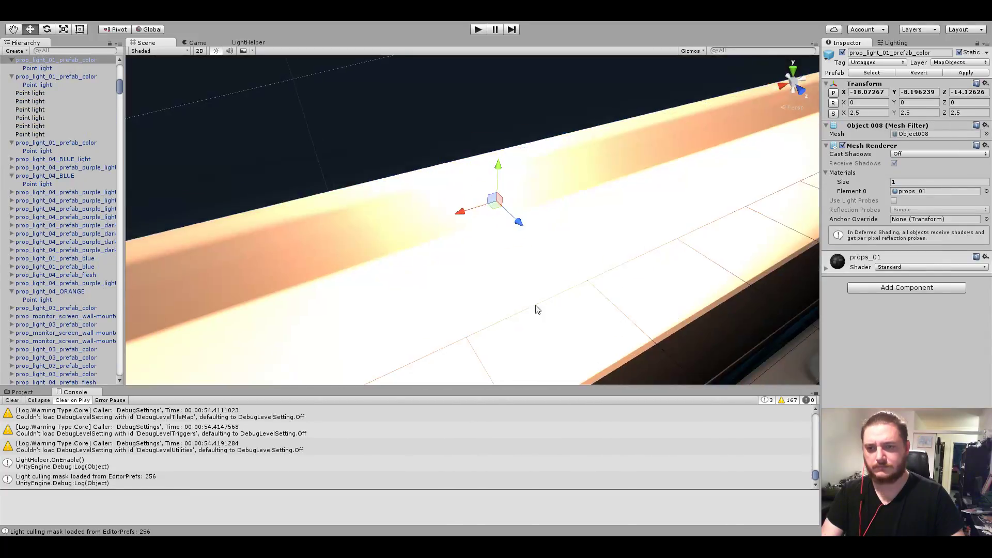
right_click_drag(468, 291, 624, 195)
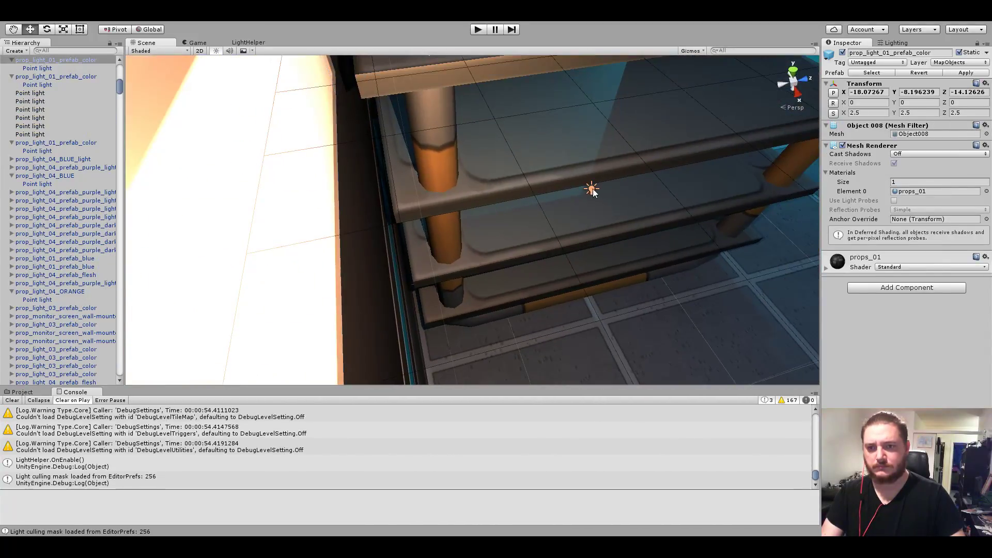
left_click(592, 189)
left_click(920, 199)
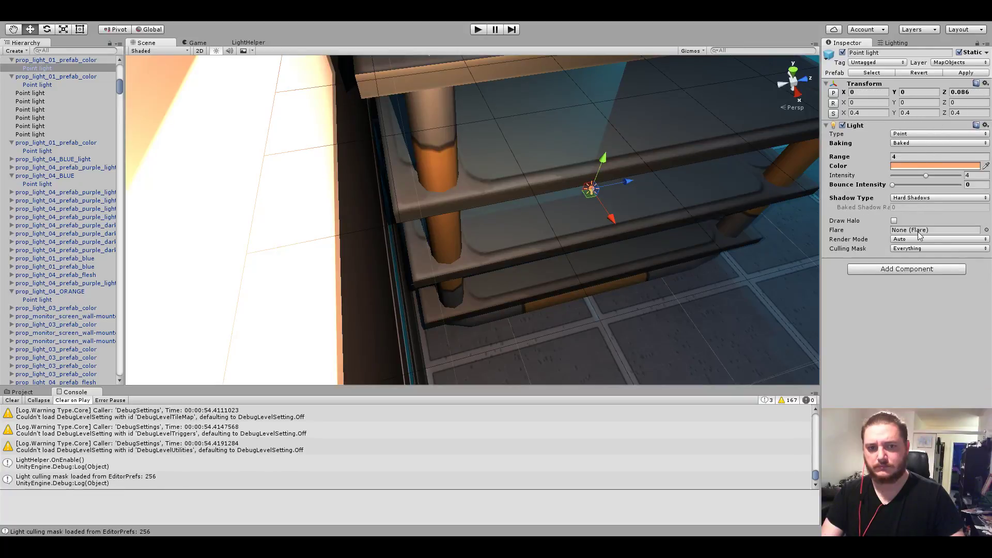
left_click(921, 237)
From a top-down view, select the blue prop lamp prop_light_01_prefab_blue.
mouse_move(723, 238)
left_mouse_down("alt")
mouse_move(195, 234)
mouse_move(408, 217)
mouse_move(404, 190)
left_mouse_up("alt")
left_click(449, 196)
left_click(448, 199)
left_click(406, 186)
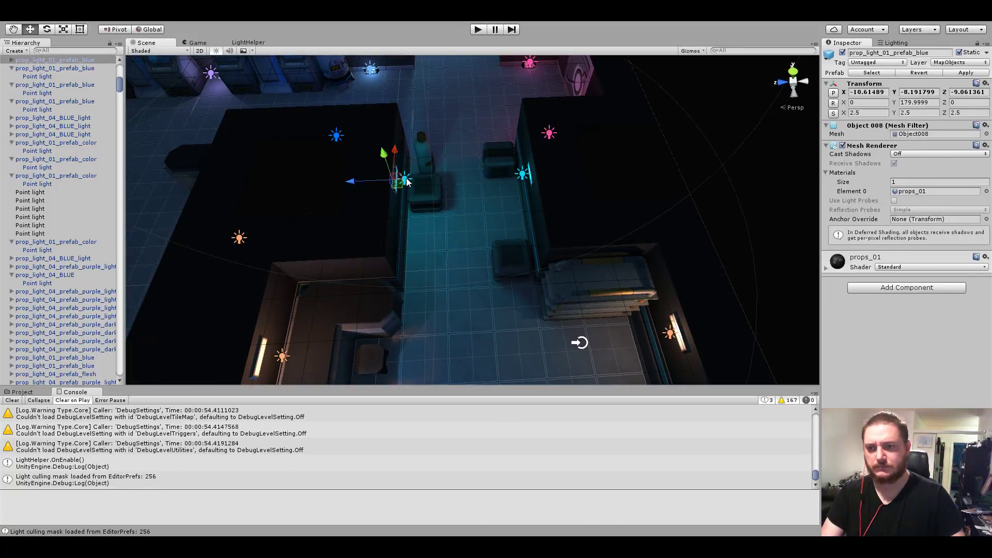
Inspect the blue lamp's point light and the two pink wall lights.
left_click(407, 181)
left_click_drag(579, 342, 598, 205, "alt")
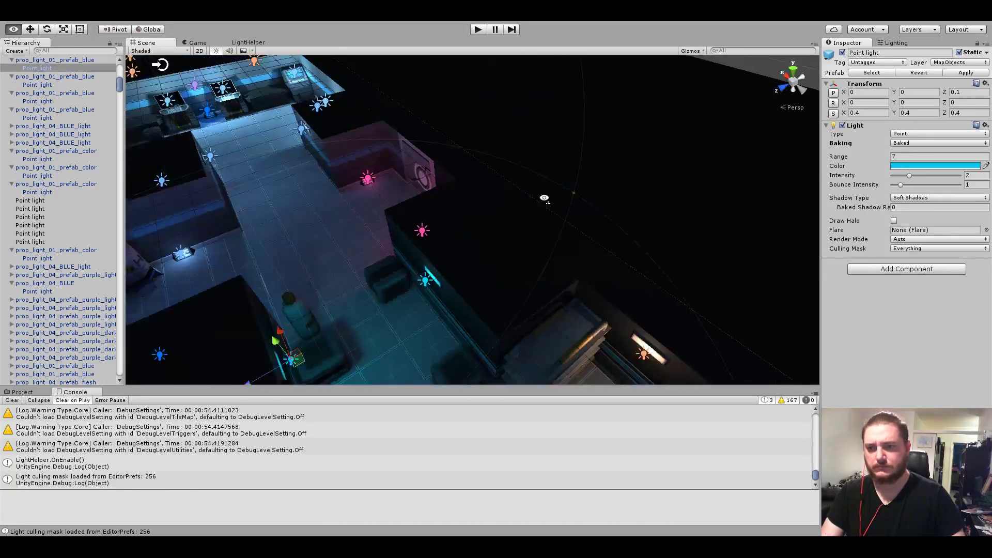
left_click(545, 185)
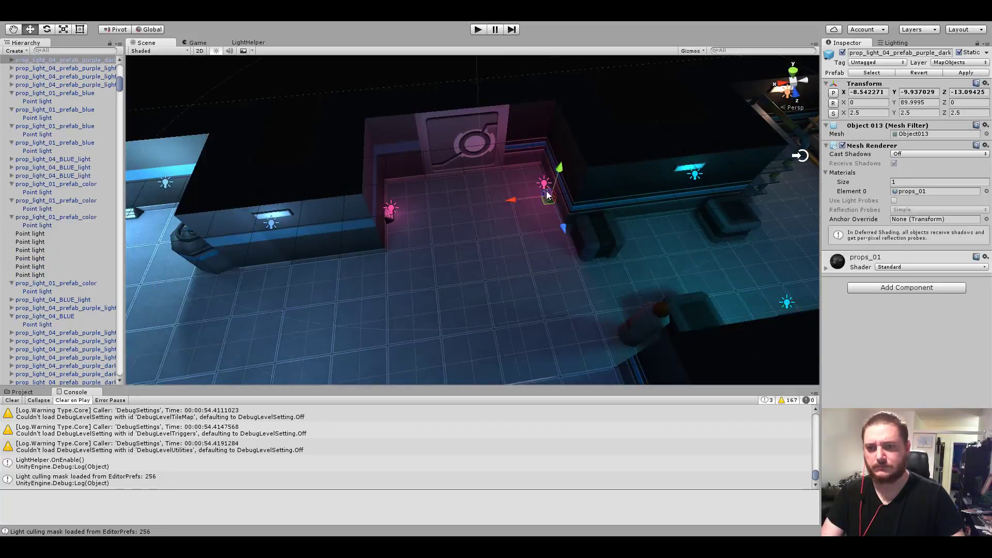
left_click(546, 185)
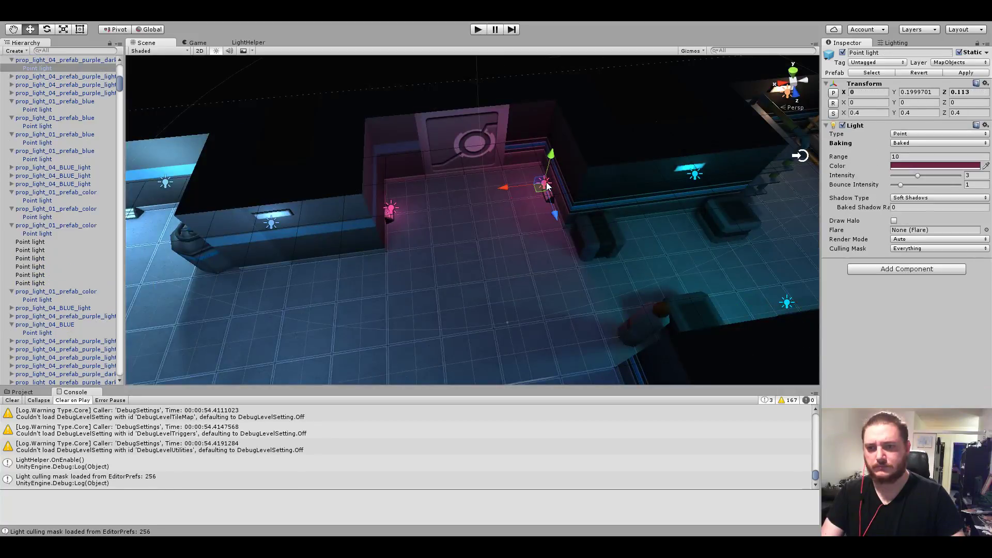
left_click(391, 209)
left_click(391, 209)
Compare the settings of several blue point lights from an overhead view.
left_click_drag(638, 204, 517, 232, "alt")
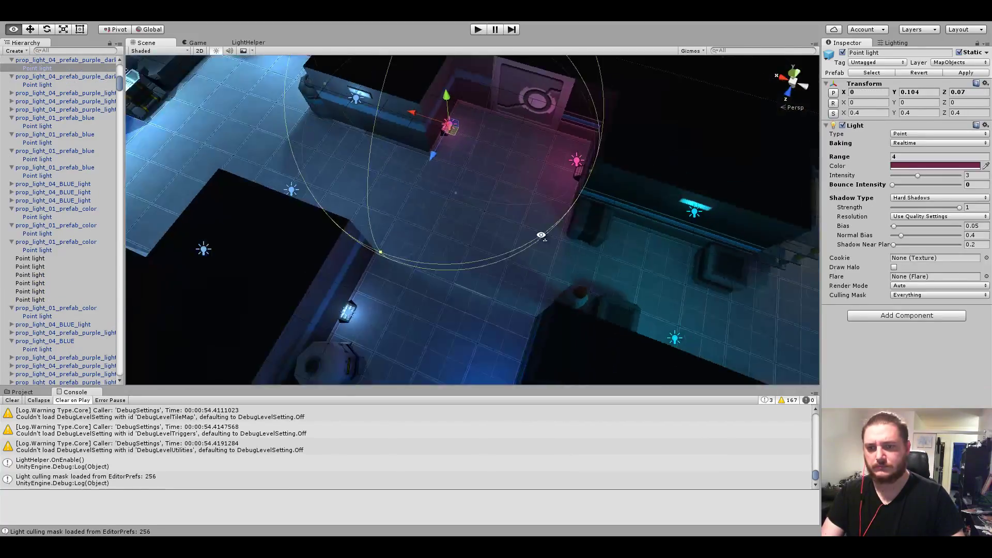
left_click(431, 185)
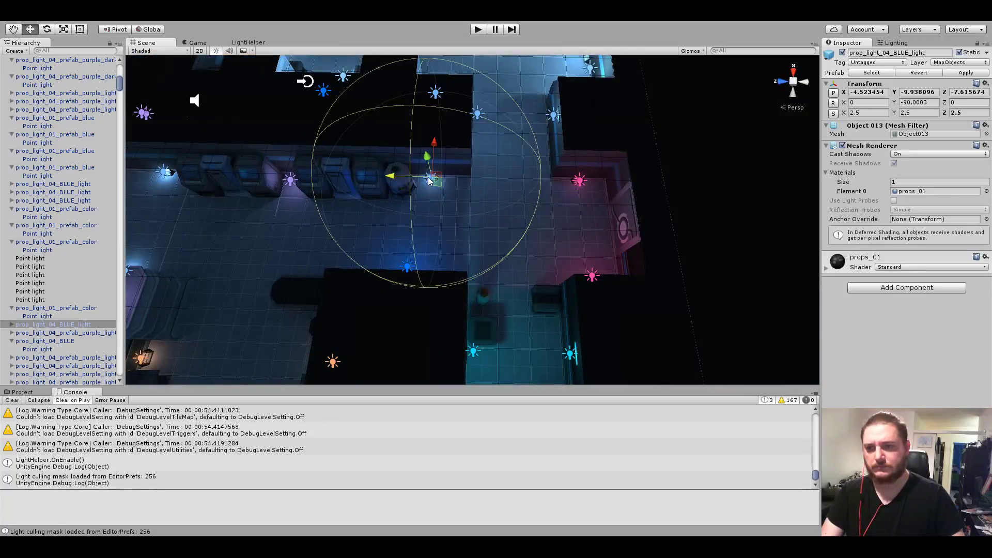
left_click(428, 185)
key("f")
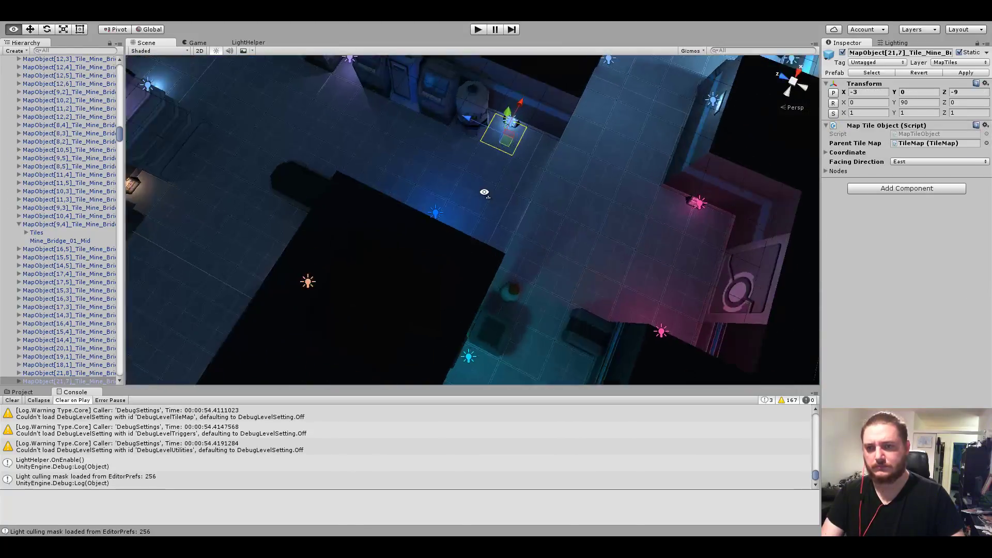
left_click(465, 219)
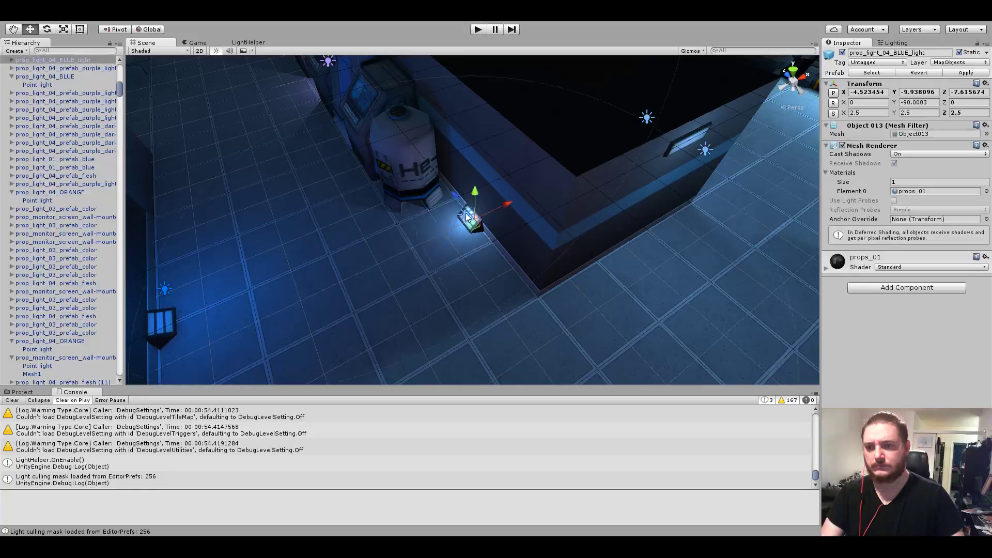
left_click(460, 213)
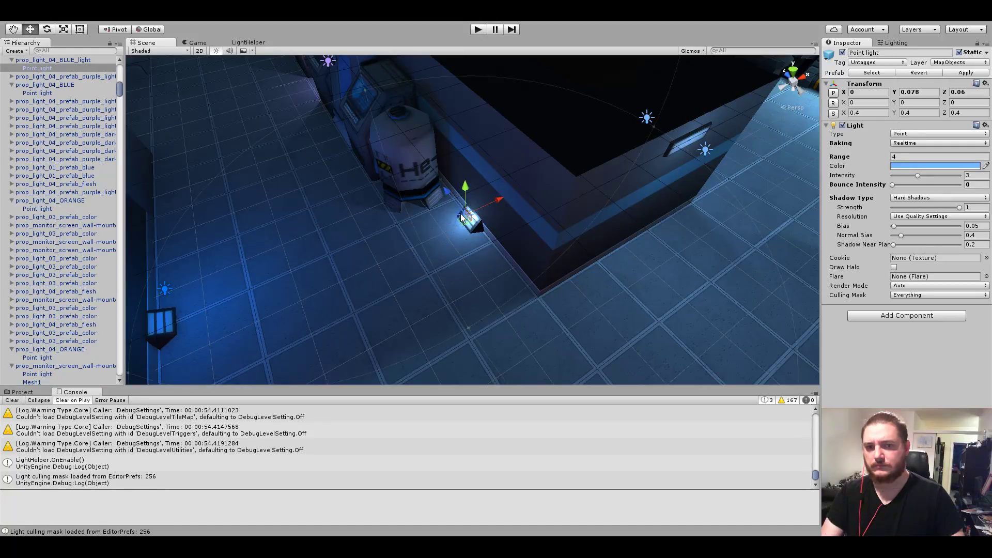
left_click_drag(460, 213, 482, 188, "alt")
left_click(469, 185)
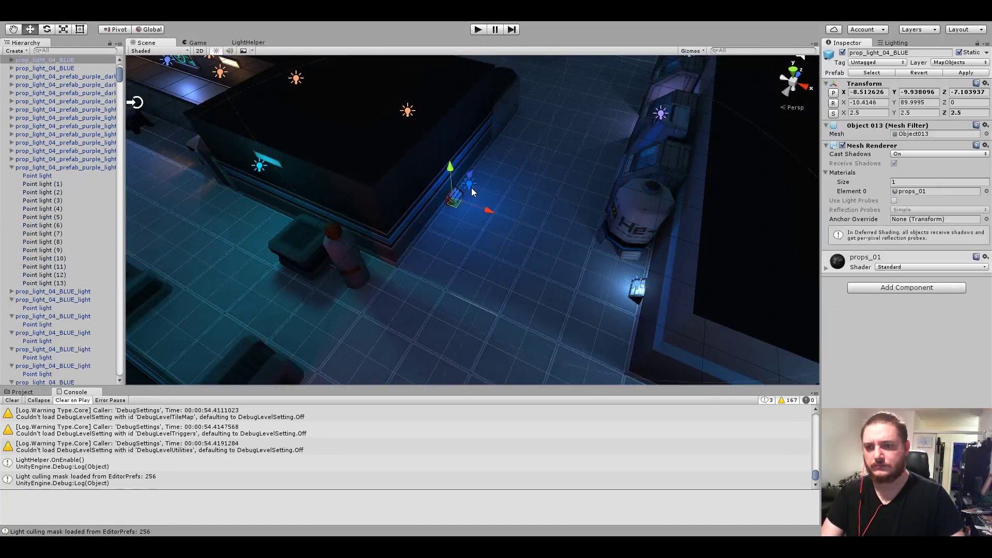
left_click(472, 189)
left_click_drag(473, 191, 517, 188, "alt")
scroll(516, 188, "down", 5)
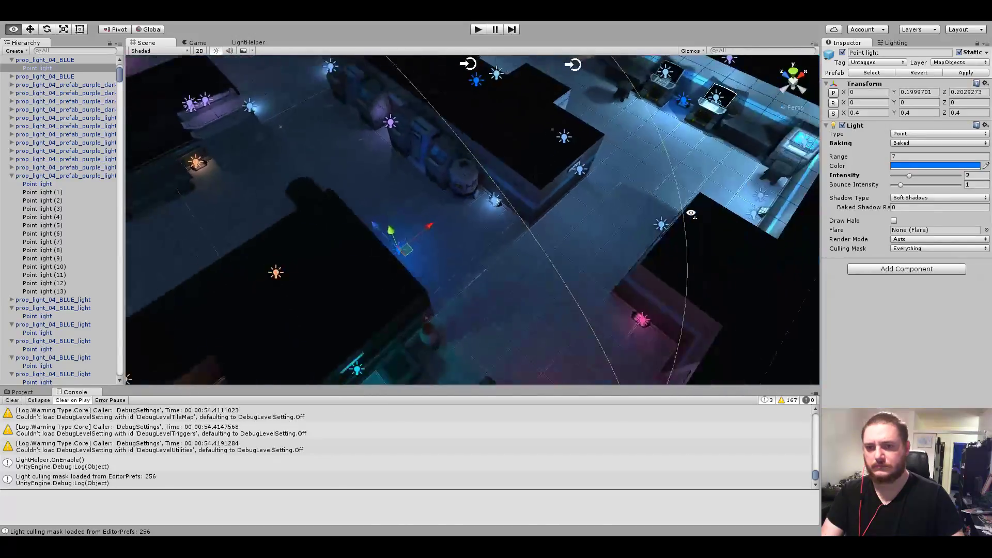
Select a prop_light_01_prefab_blue's Point light via the Hierarchy and switch its Baking to Baked.
left_click(555, 185)
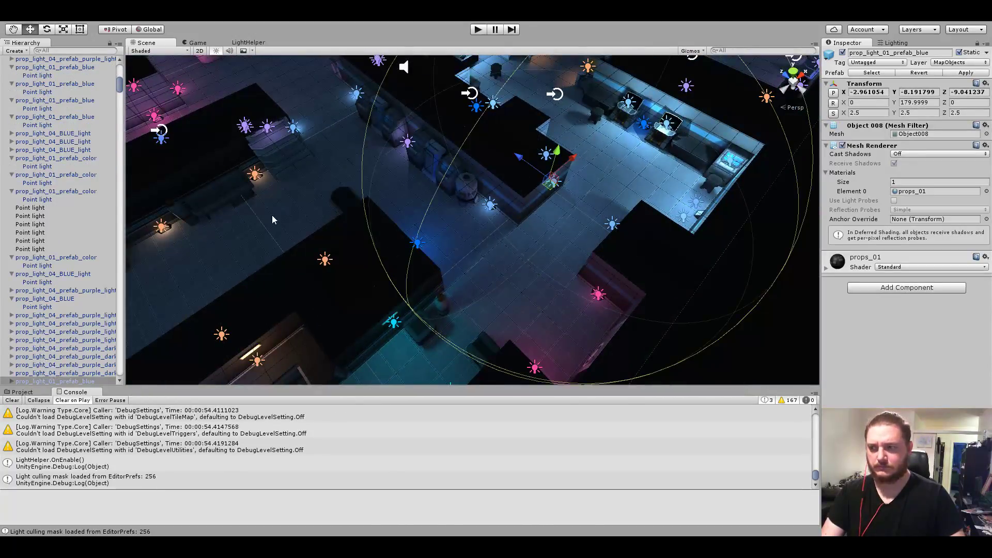
scroll(98, 289, "down", 5)
left_click(12, 288)
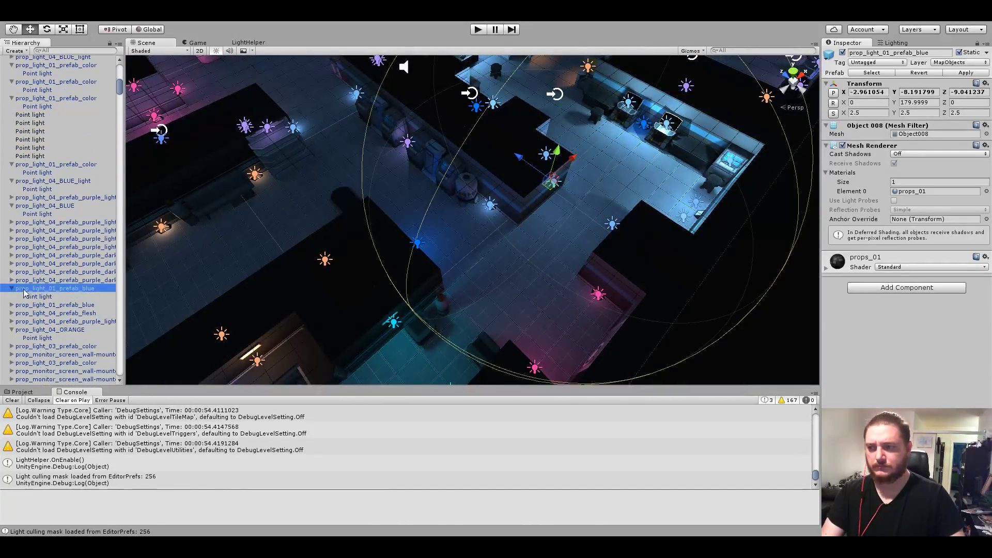
left_click(44, 296)
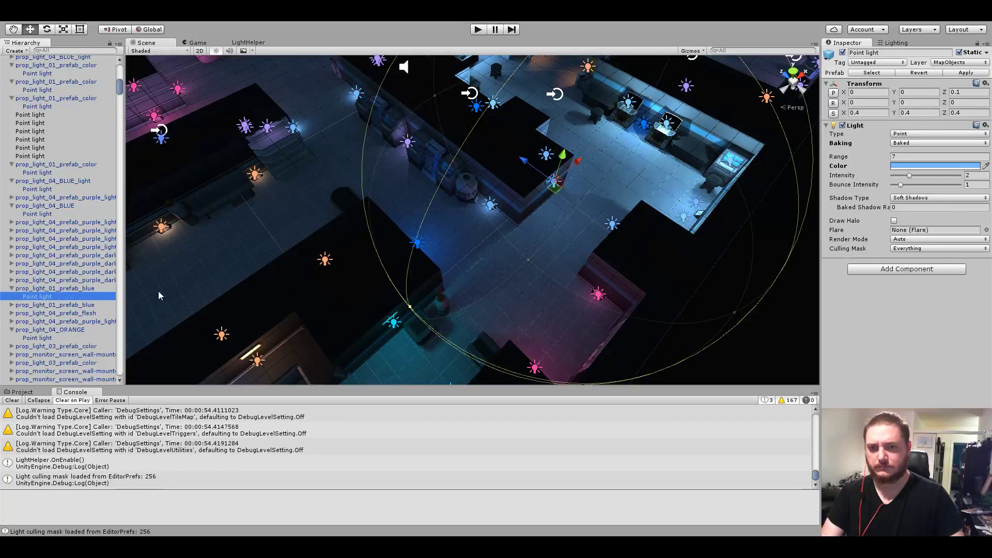
left_click(611, 226)
left_click(12, 306)
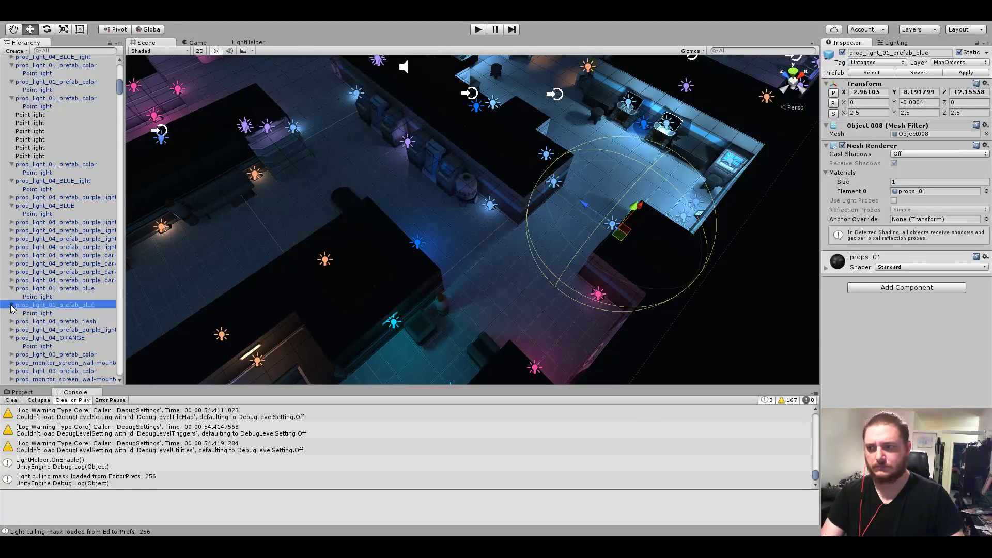
left_click(38, 313)
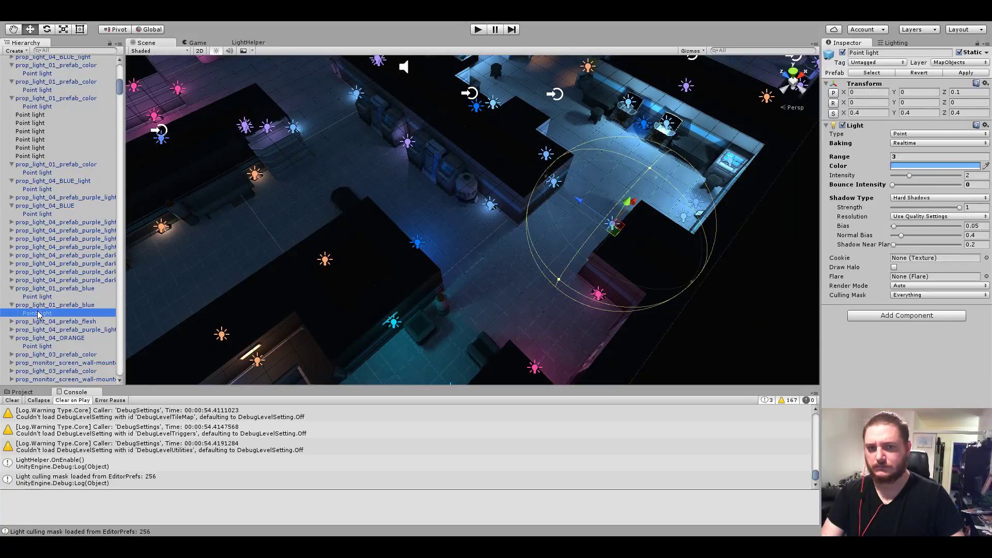
left_click(925, 143)
left_click(915, 158)
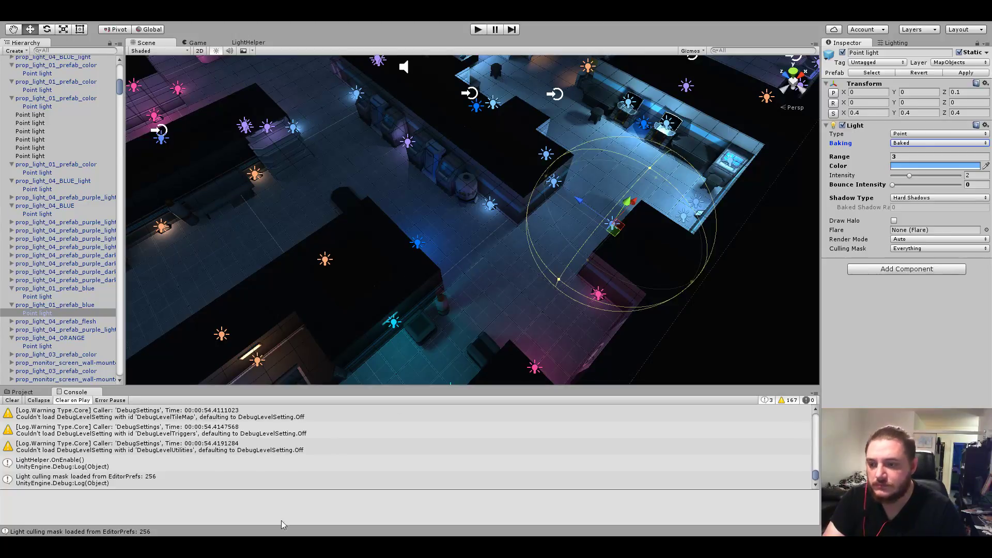
right_click_drag(555, 280, 570, 222)
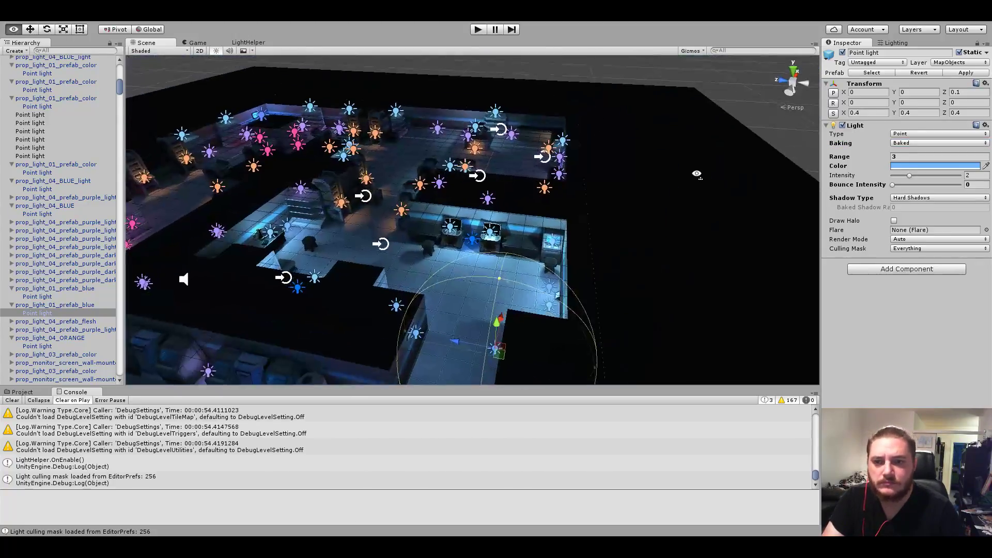
right_click_drag(589, 299, 641, 219)
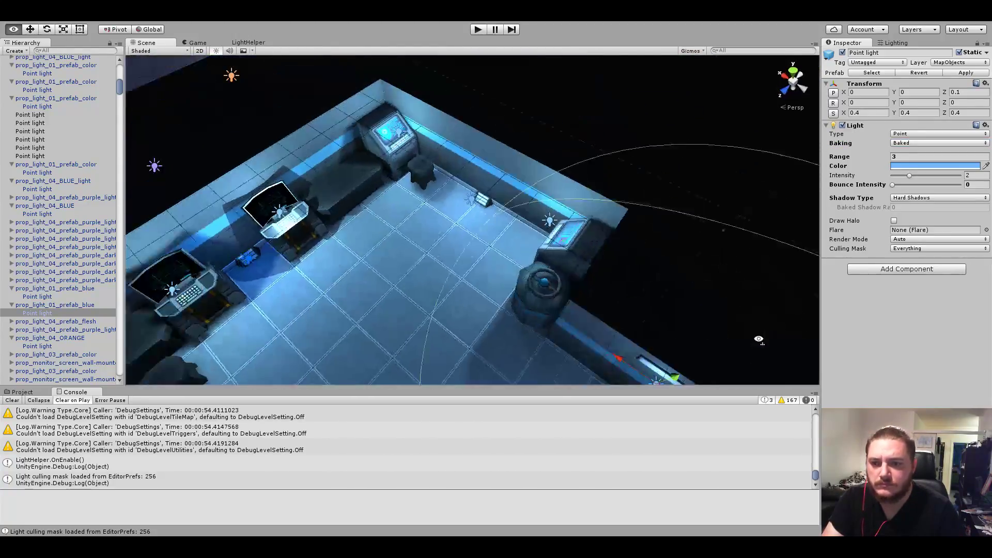
left_click(643, 221)
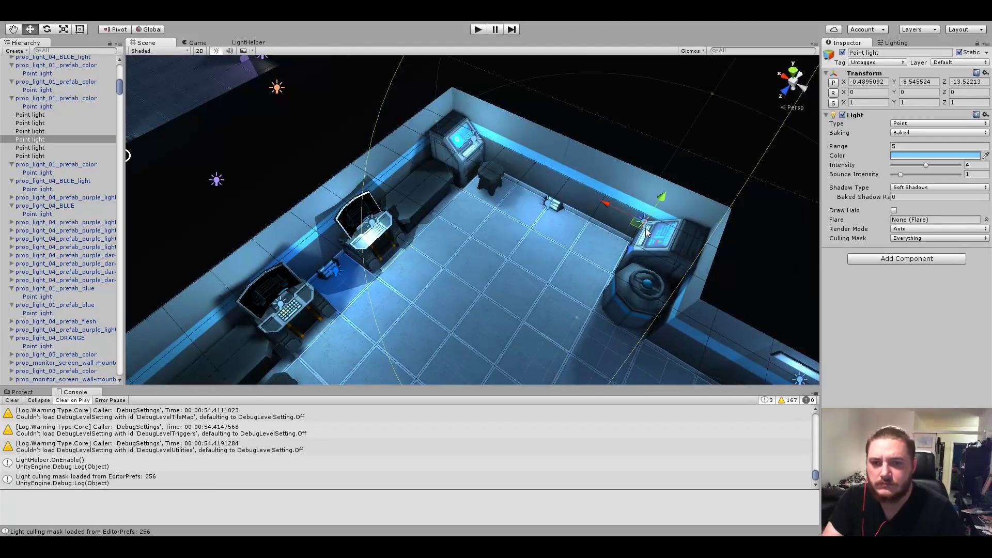
left_click(40, 148)
left_click(40, 116)
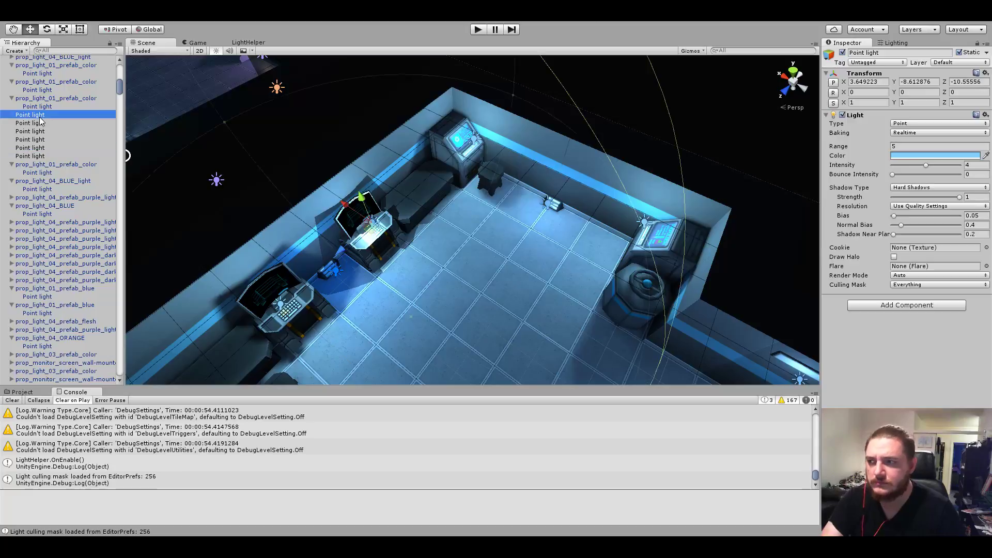
left_click_drag(453, 236, 411, 229, "alt")
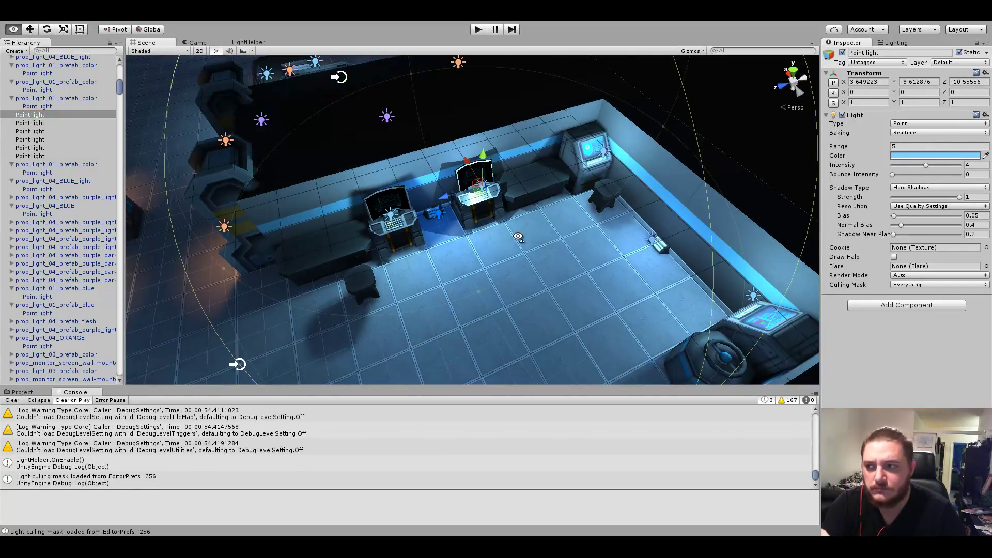
left_click_drag(518, 238, 507, 237, "alt")
left_click(79, 121)
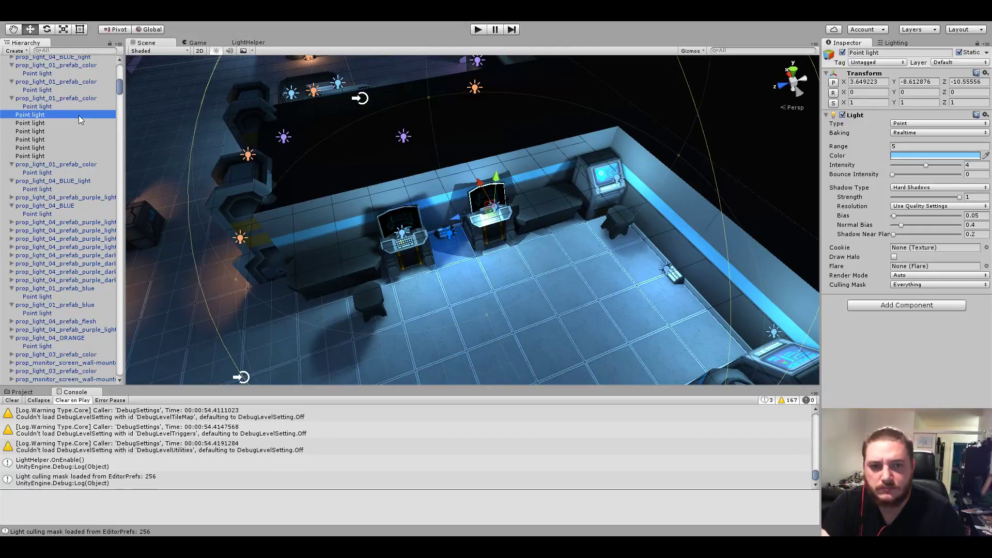
key("Down")
key("Down")
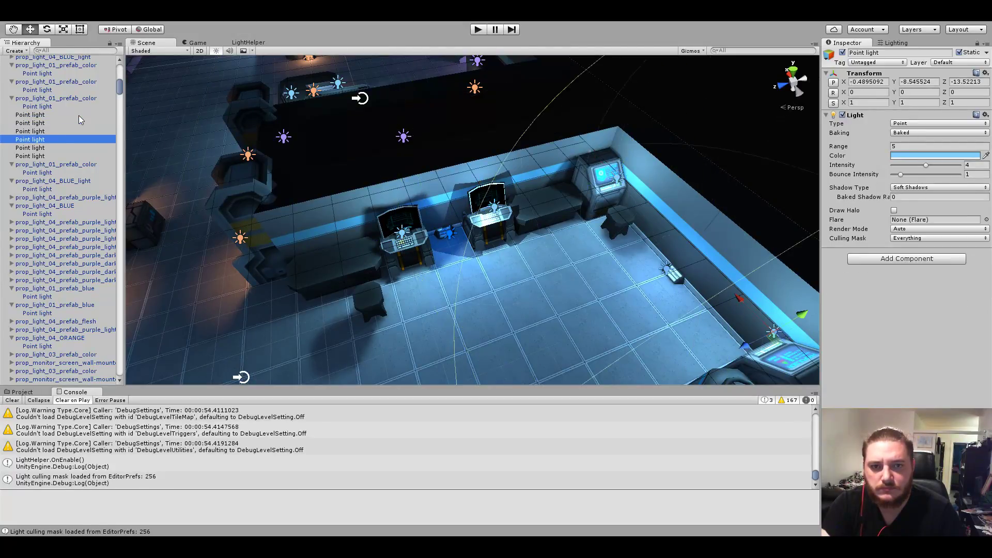
key("Down")
key("Down")
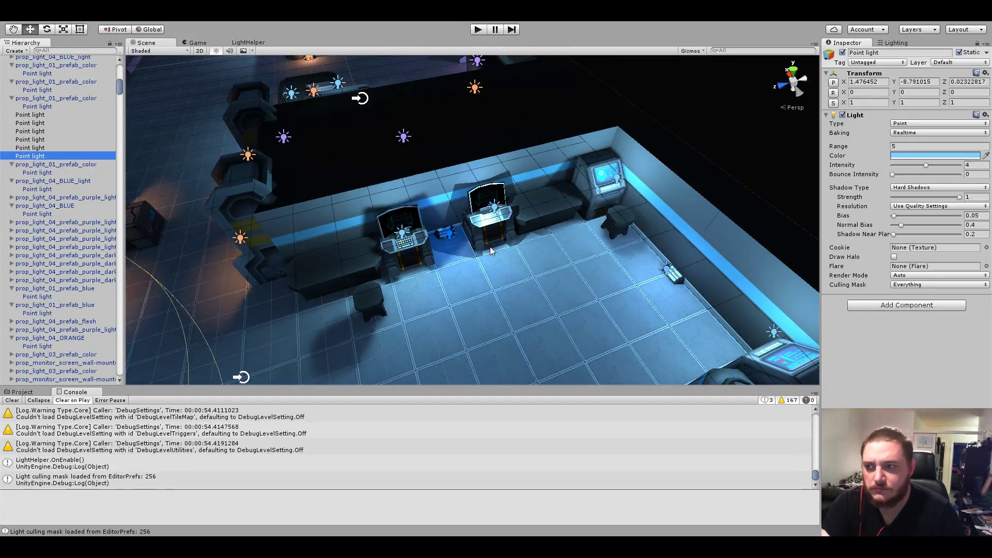
mouse_move(361, 243)
left_mouse_down("alt")
mouse_move(402, 255)
mouse_move(394, 243)
left_mouse_up("alt")
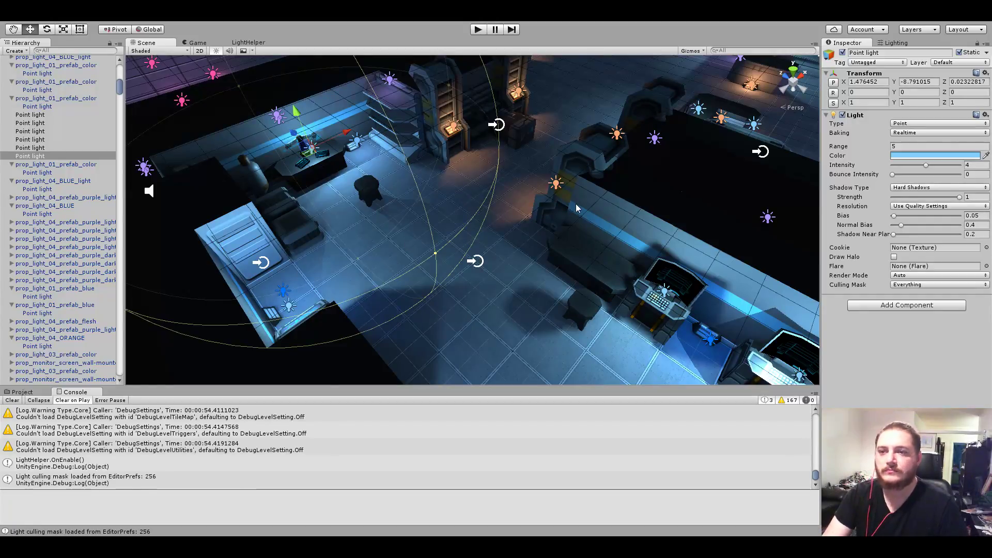
mouse_move(499, 177)
left_mouse_down("alt")
mouse_move(450, 217)
mouse_move(571, 197)
mouse_move(473, 233)
left_mouse_up("alt")
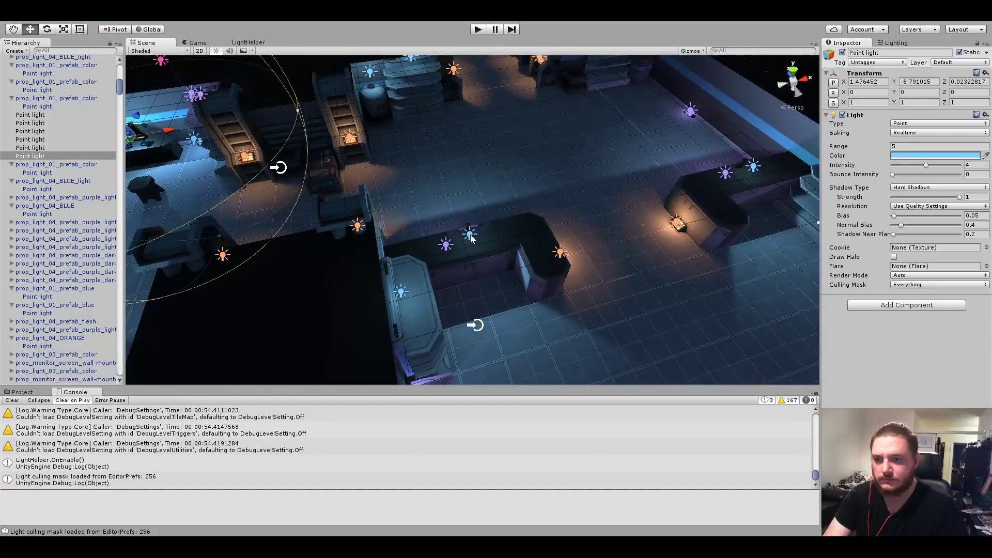
Select Point light (2) to confirm it is Baked with soft shadows, range 5, intensity 4.
left_click(470, 235)
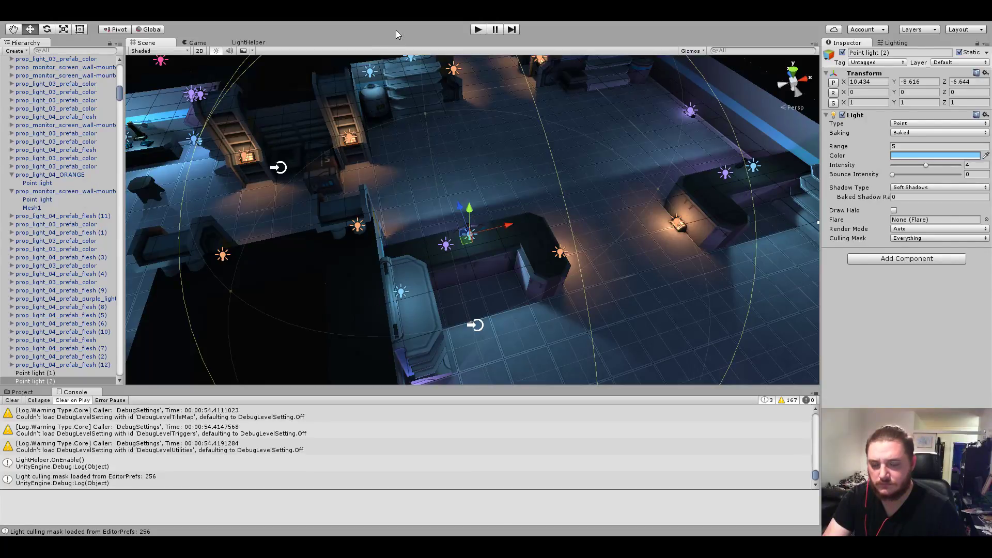
Set the first purple floor lamp's point light to Baked.
mouse_move(424, 181)
left_mouse_down("alt")
mouse_move(466, 240)
mouse_move(522, 273)
left_mouse_up("alt")
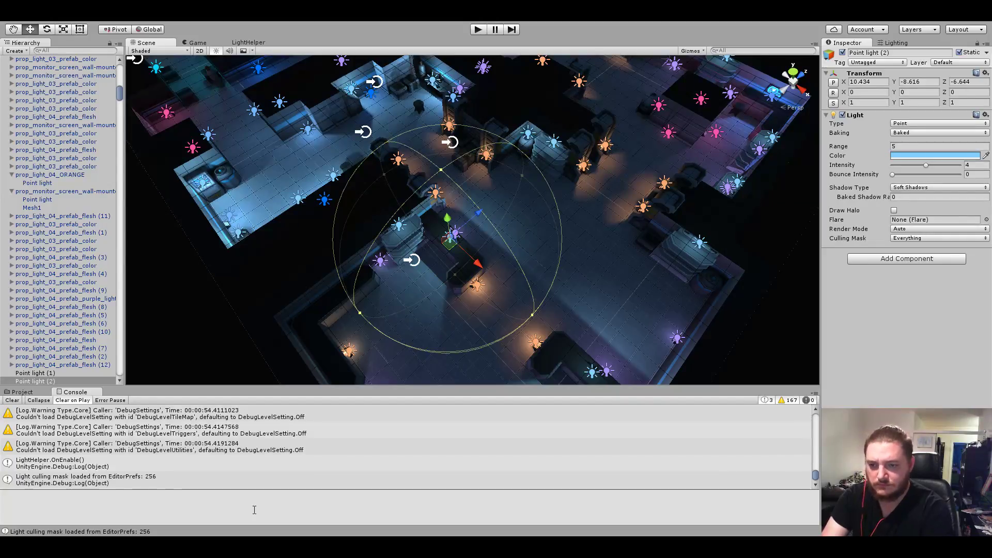
scroll(522, 343, "up", 3)
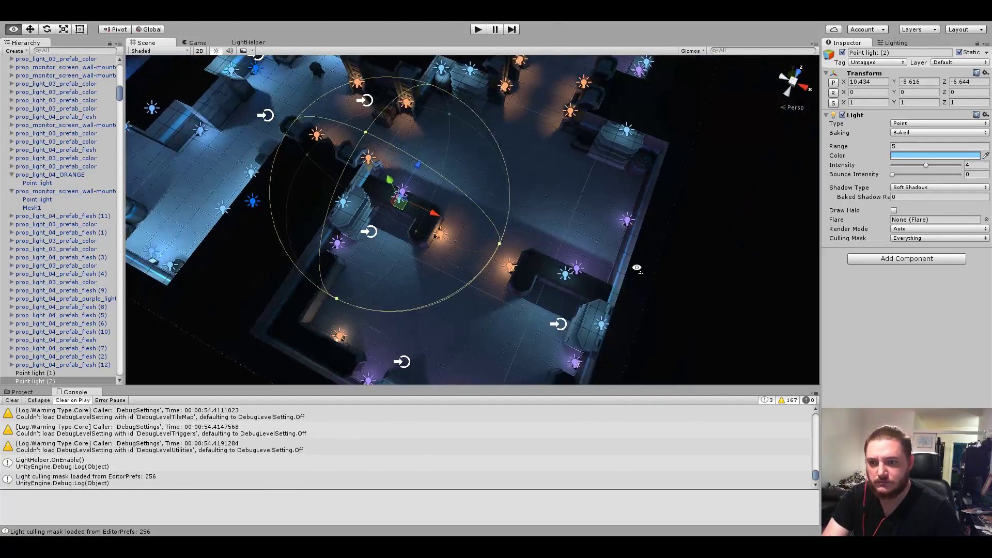
scroll(522, 343, "up", 3)
scroll(521, 343, "up", 3)
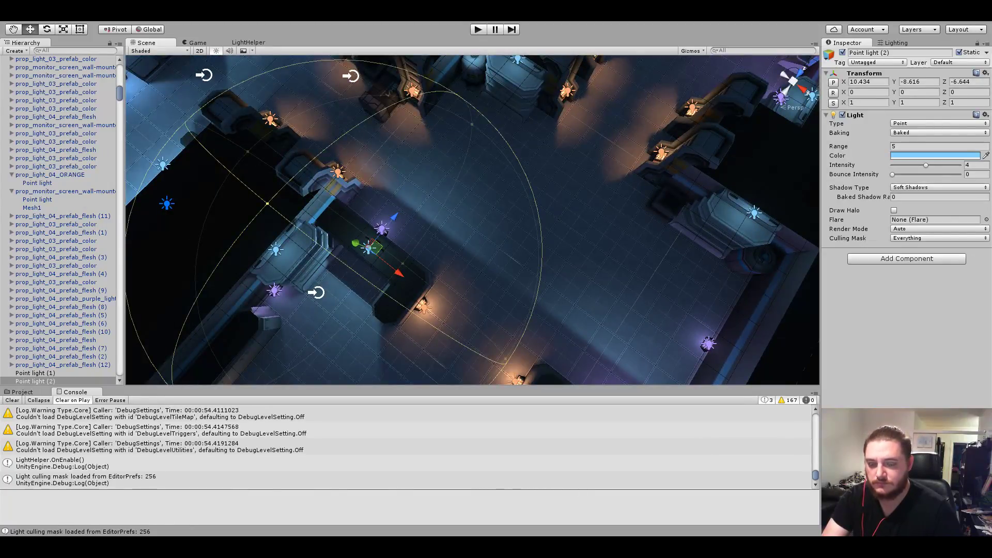
left_click_drag(452, 281, 543, 199, "alt")
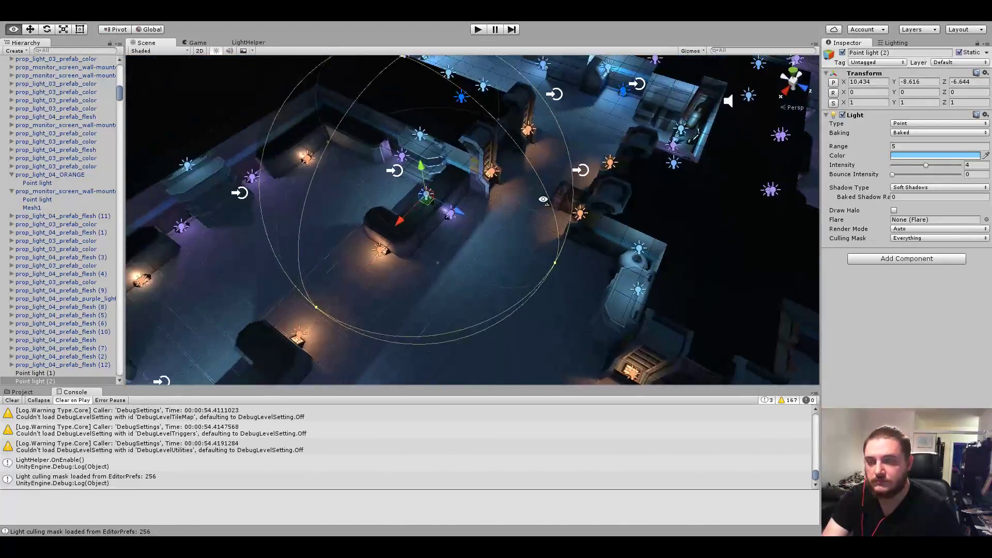
scroll(532, 206, "up", 5)
scroll(522, 216, "up", 5)
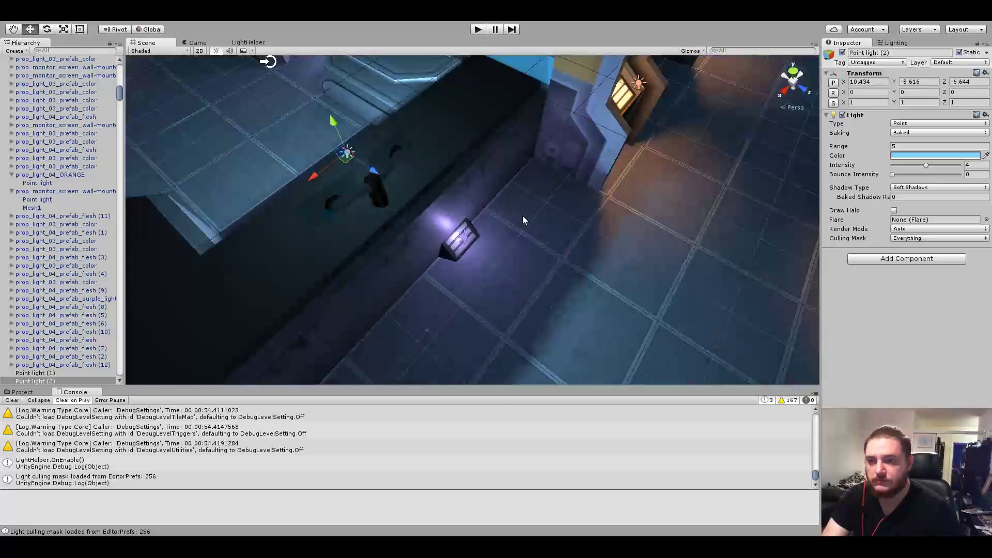
left_click(460, 241)
left_click(469, 241)
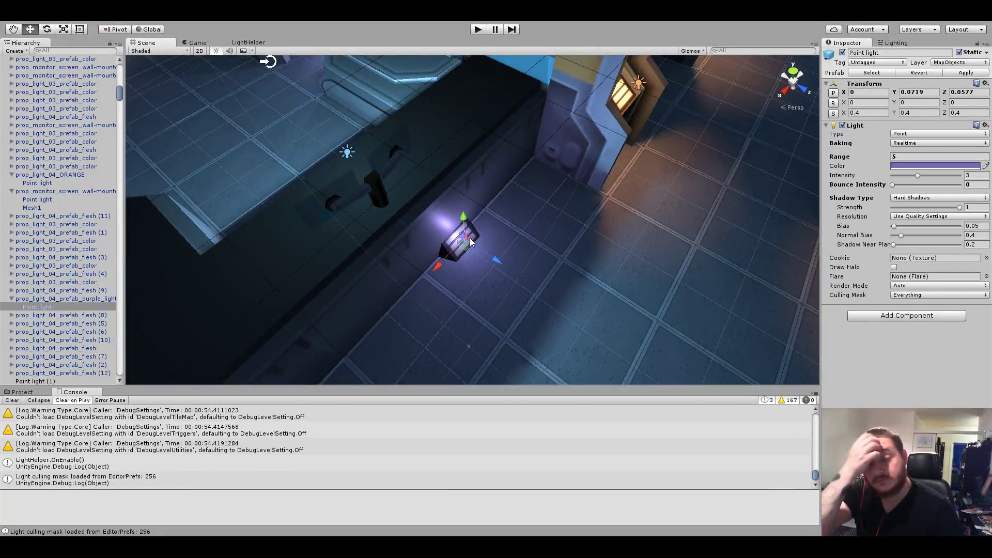
left_click_drag(538, 242, 604, 239, "alt")
scroll(605, 239, "down", 5)
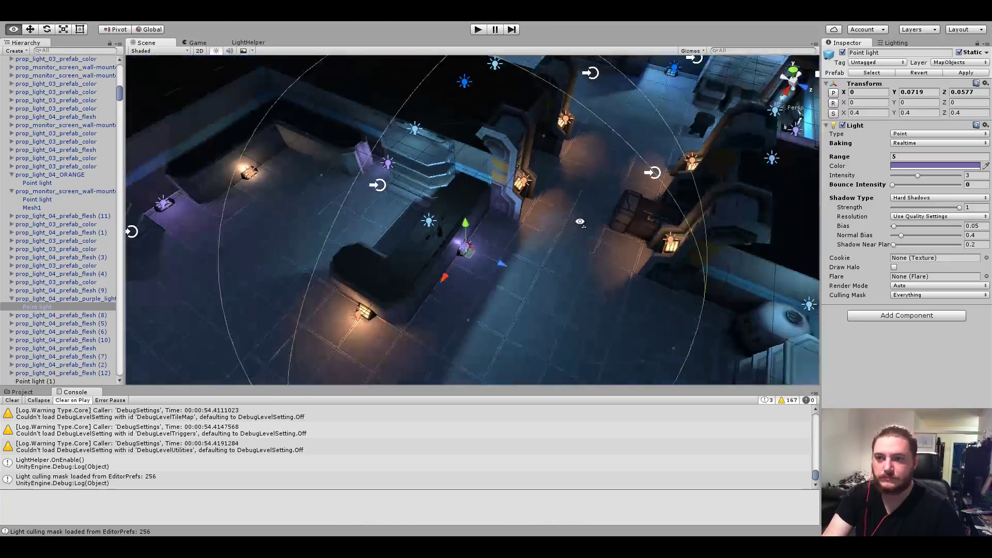
scroll(605, 239, "down", 5)
left_click(909, 146)
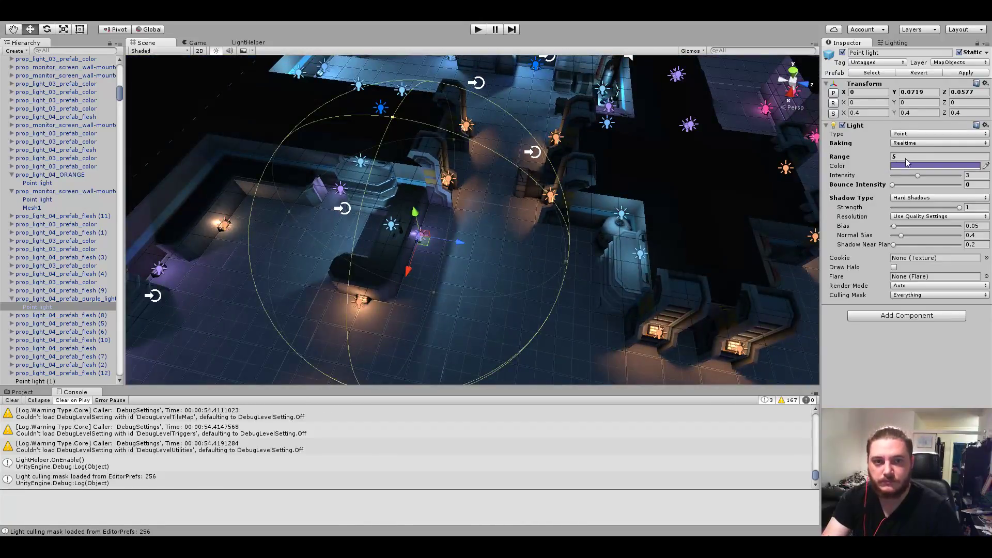
left_click(908, 169)
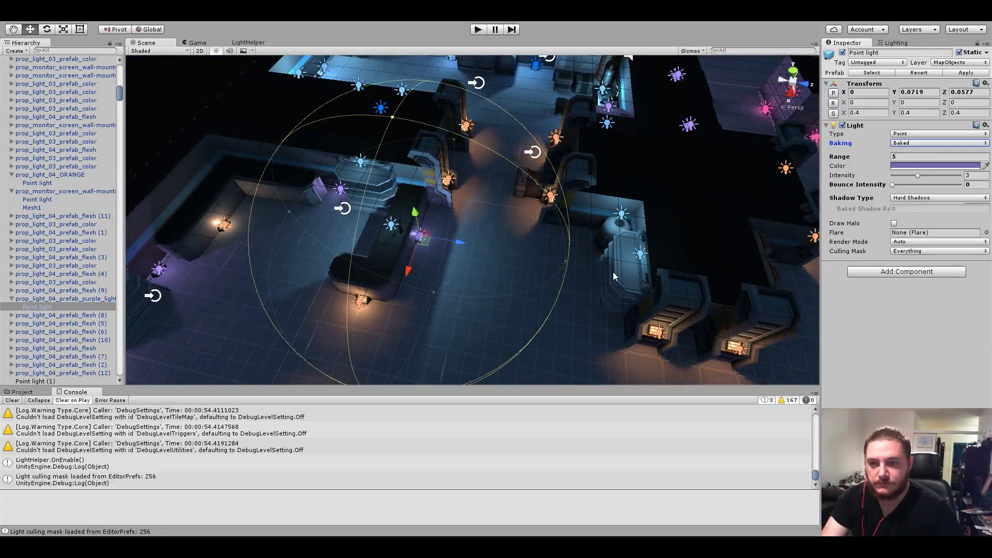
Check the blue Point light (4) and the prop_light_03_prefab_color lamp's point light.
left_click(626, 222)
left_click(622, 213)
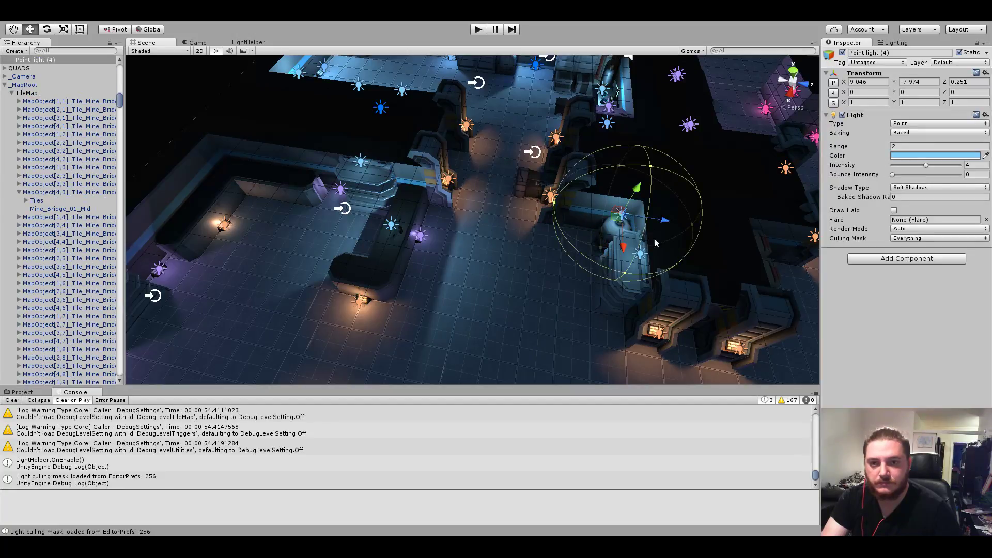
left_click(641, 261)
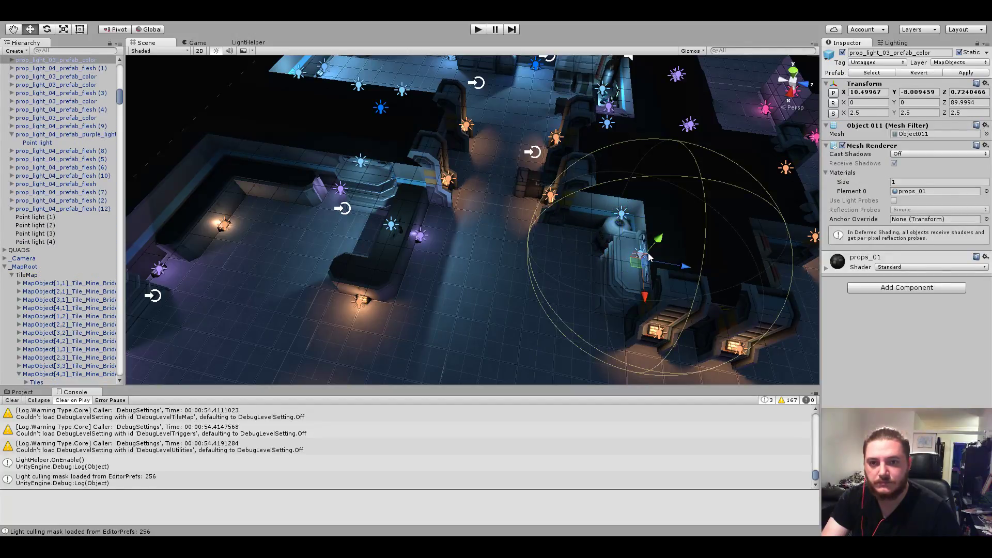
scroll(77, 290, "down", 3)
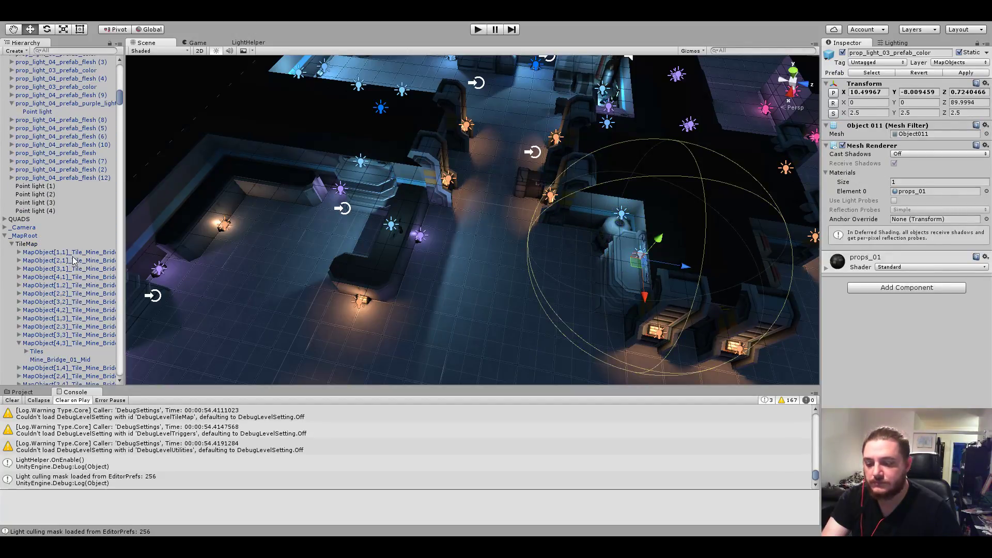
scroll(47, 193, "up", 3)
left_click(11, 61)
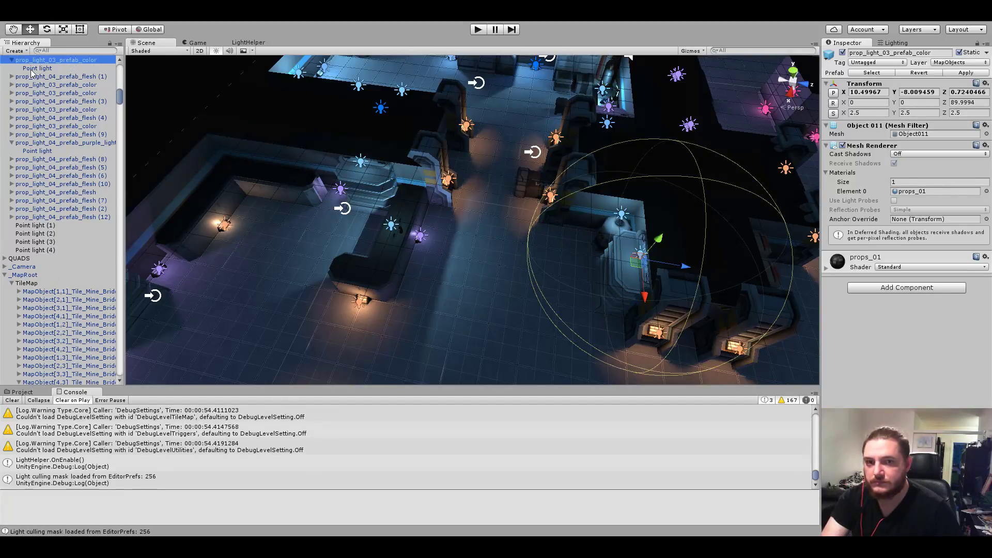
left_click(32, 69)
Make the purple lamp by the stairs' point light Baked with Soft Shadows.
right_click_drag(376, 237, 440, 212, "alt")
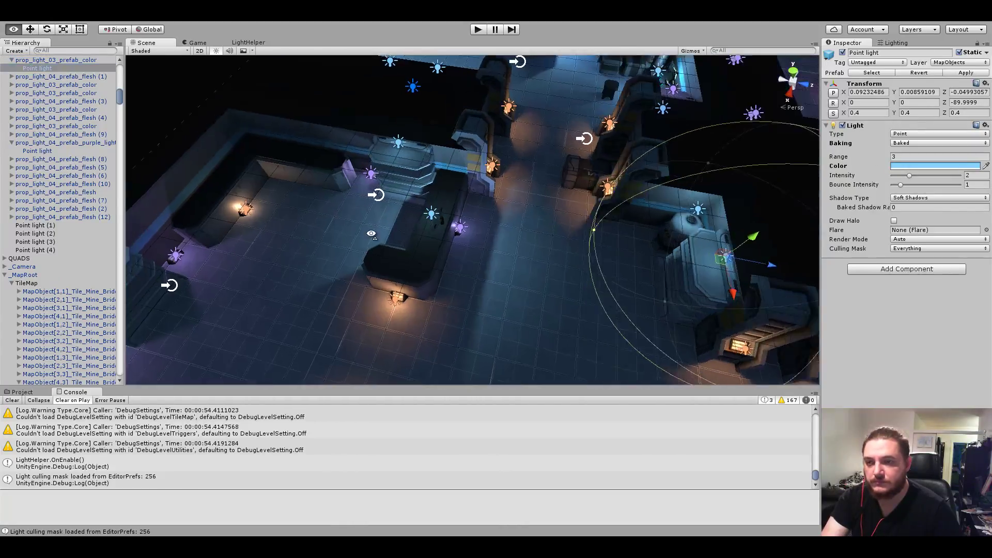
left_click(394, 197)
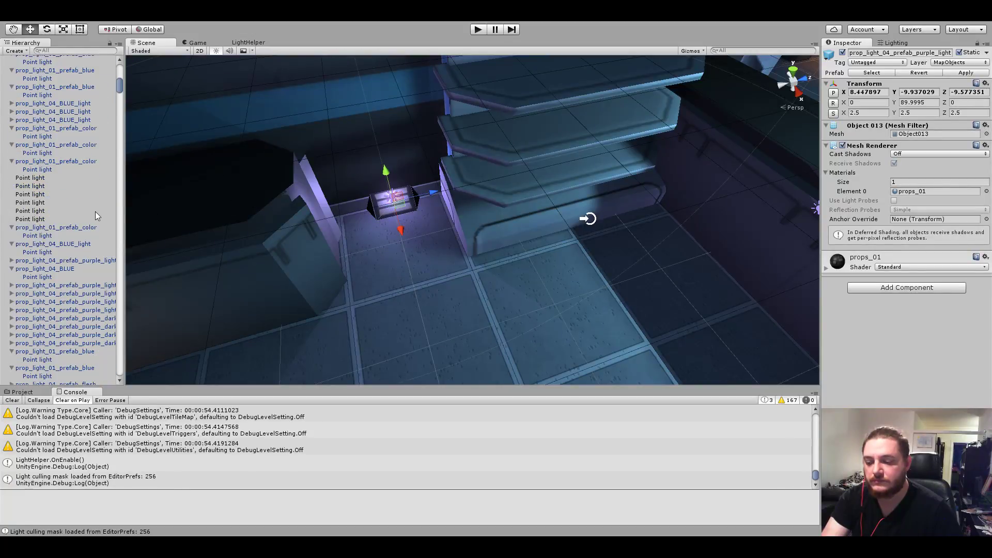
left_click(10, 60)
left_click(39, 69)
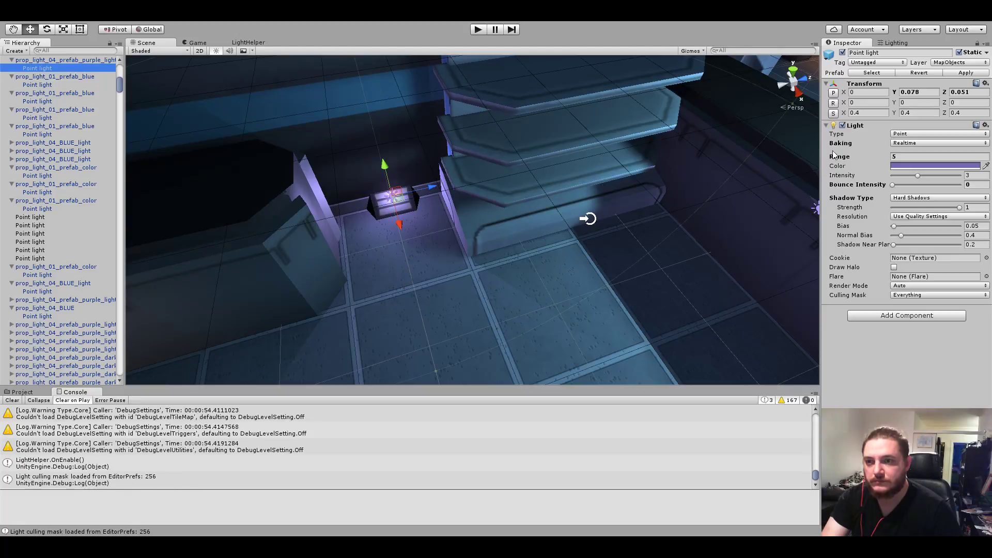
left_click(918, 143)
left_click(918, 161)
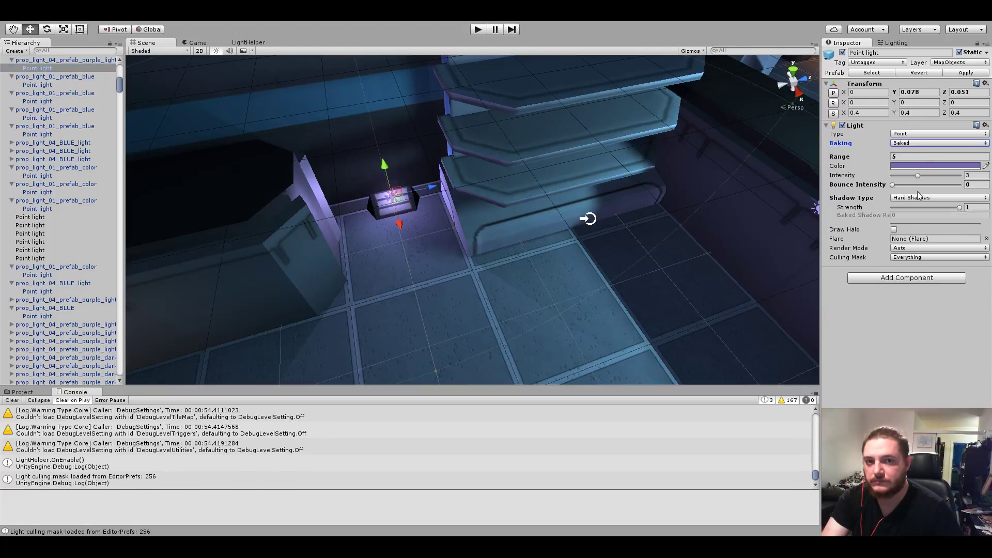
left_click(909, 234)
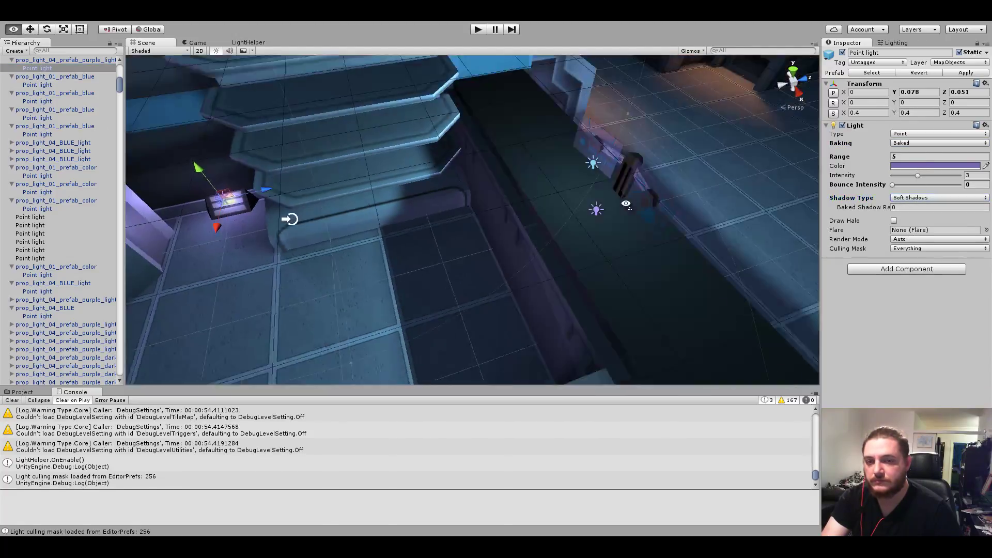
right_click_drag(465, 217, 485, 171)
Give the first purple lamp's point light Soft Shadows too.
left_click(487, 174)
left_click(492, 168)
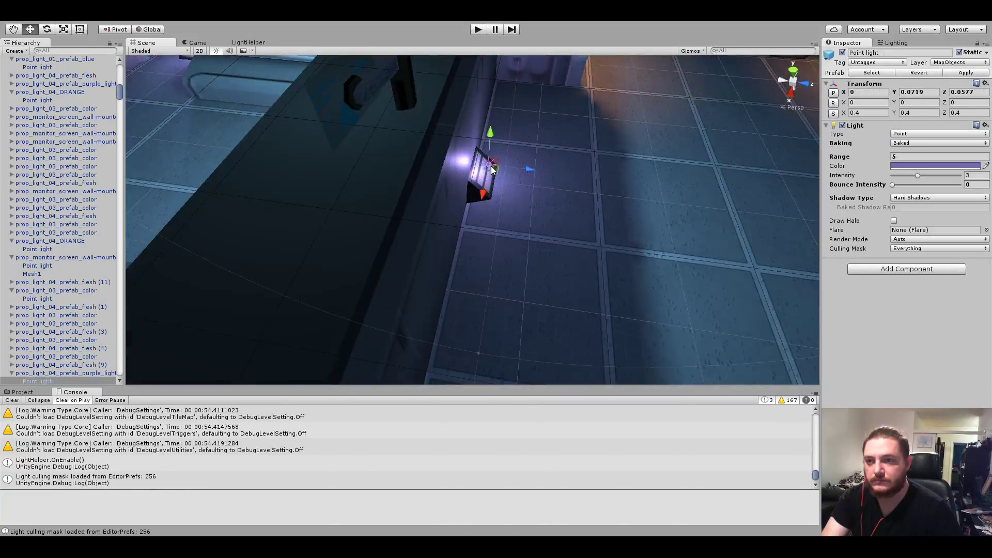
left_click(905, 239)
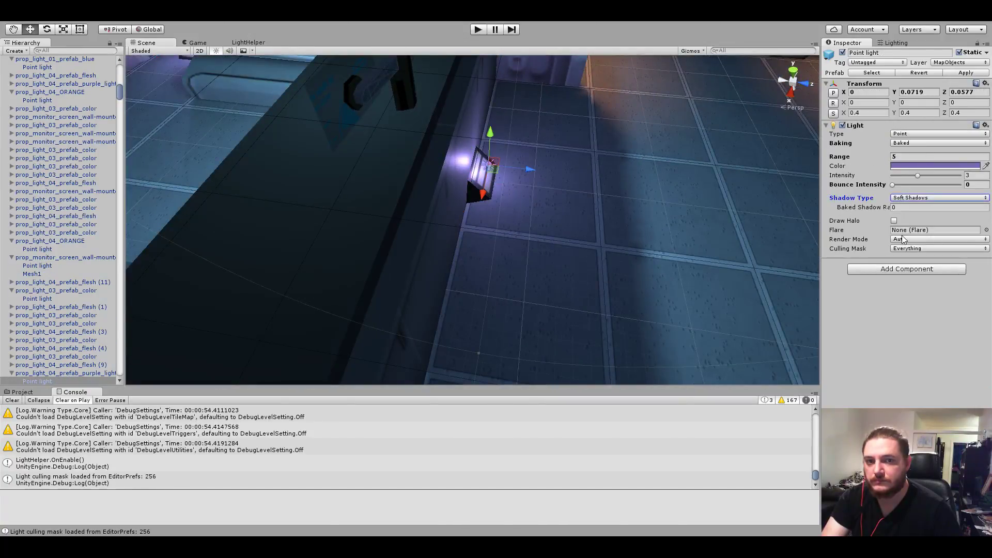
mouse_move(576, 166)
right_mouse_down()
mouse_move(465, 96)
mouse_move(604, 237)
right_mouse_up()
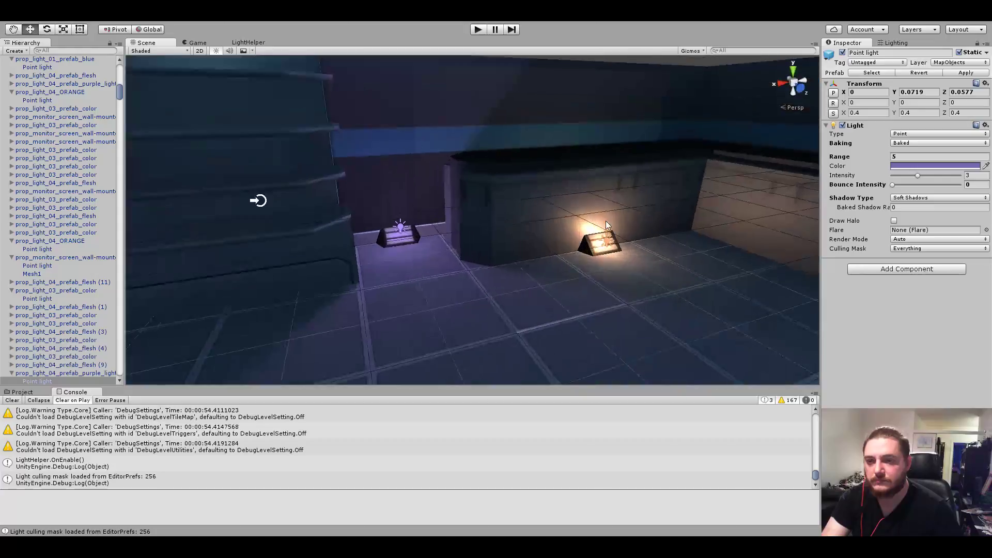
left_click(609, 243)
left_click(609, 245)
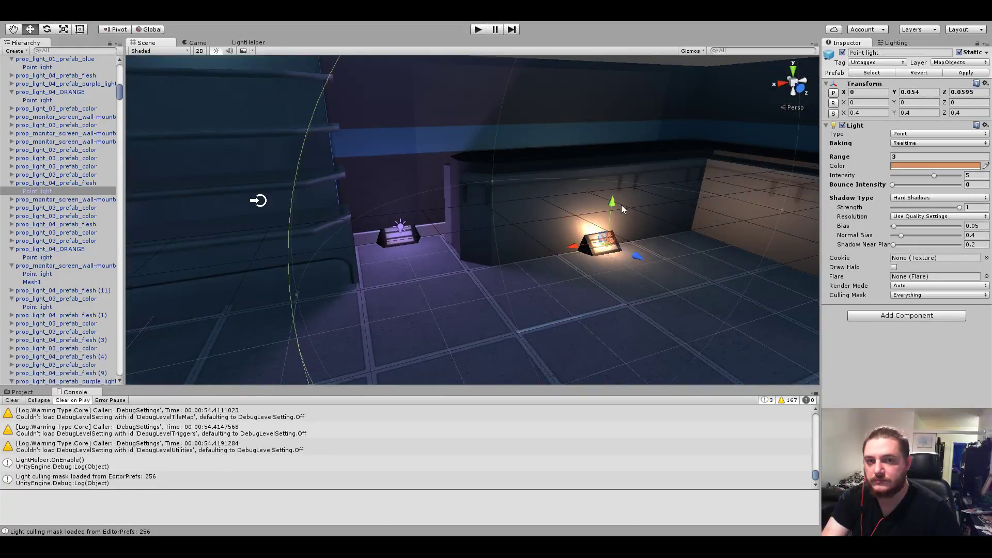
left_click(405, 228)
left_click(401, 228)
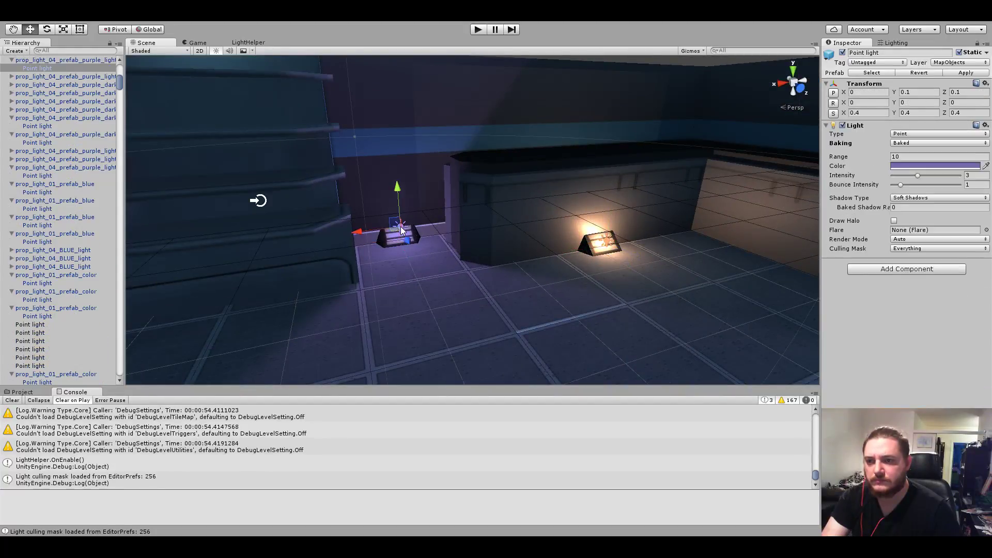
right_click_drag(479, 194, 441, 182)
left_click(442, 180)
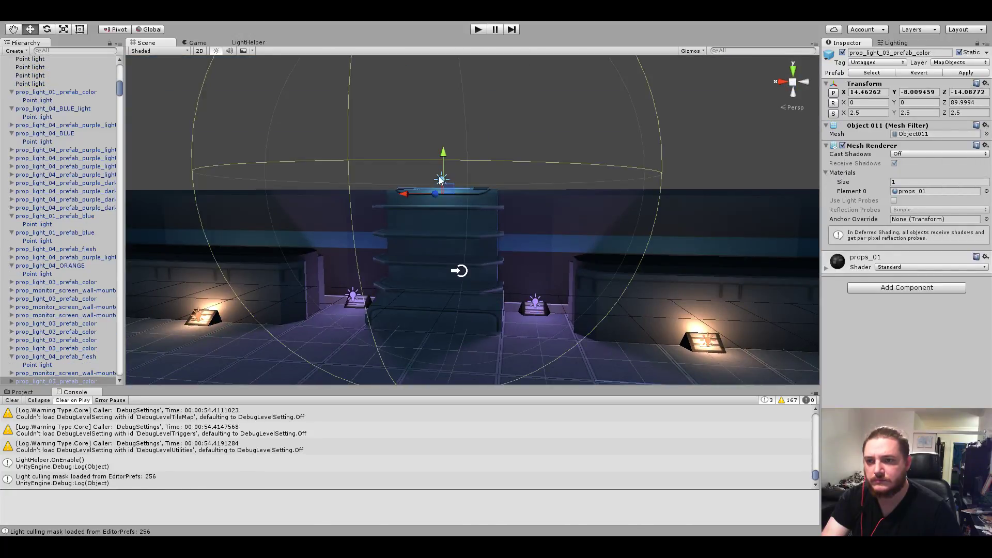
left_click(440, 179)
right_click_drag(452, 186, 471, 257)
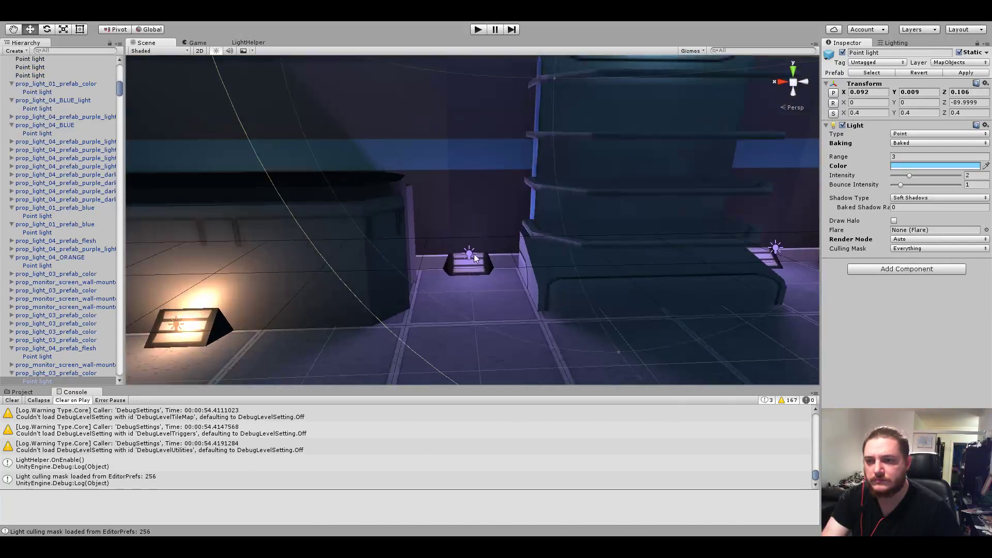
left_click(471, 257)
left_click(470, 253)
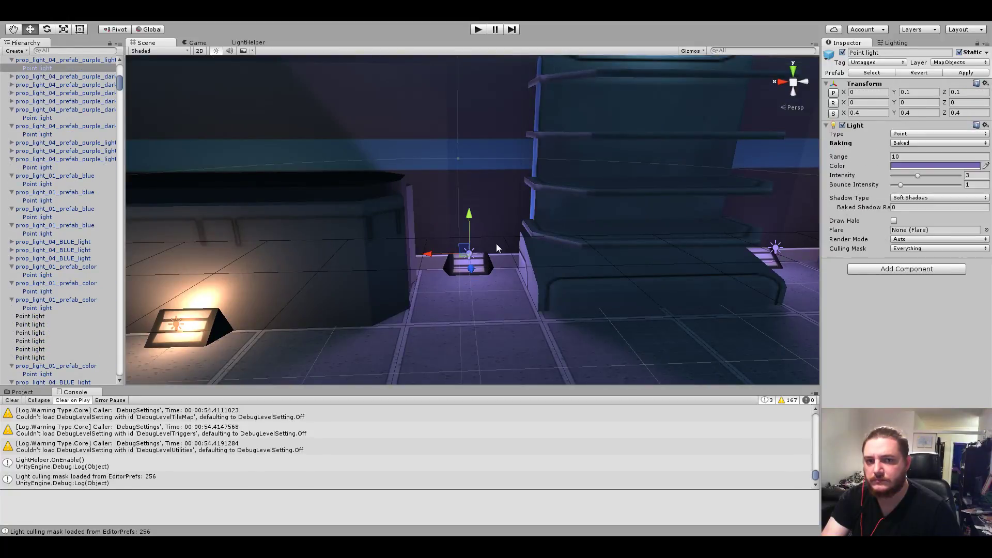
right_click_drag(495, 243, 317, 274)
left_click(277, 263)
left_click(277, 264)
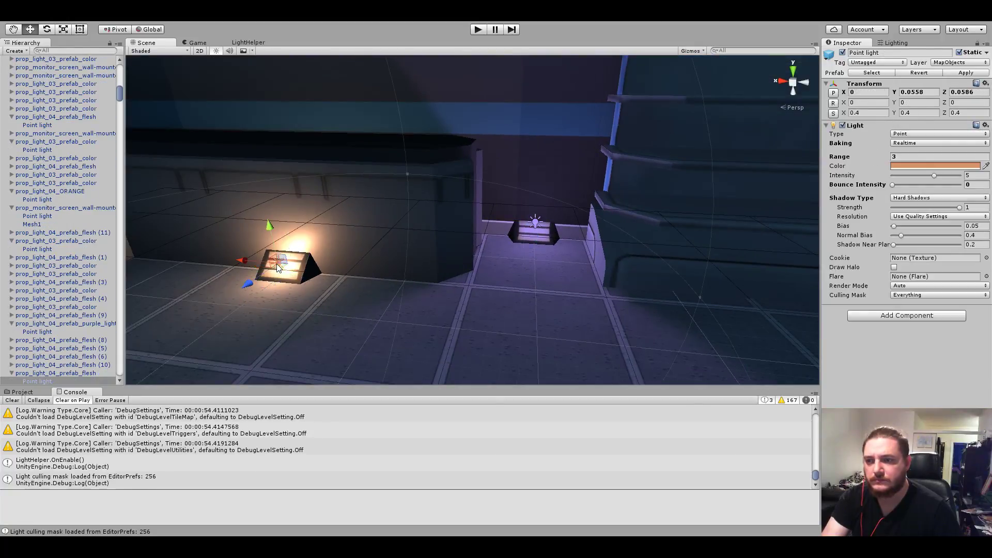
mouse_move(434, 235)
right_mouse_down()
mouse_move(409, 300)
mouse_move(334, 289)
right_mouse_up()
scroll(410, 299, "down", 5)
Switch the purple lamp's point light from Realtime to Baked.
left_click(532, 190)
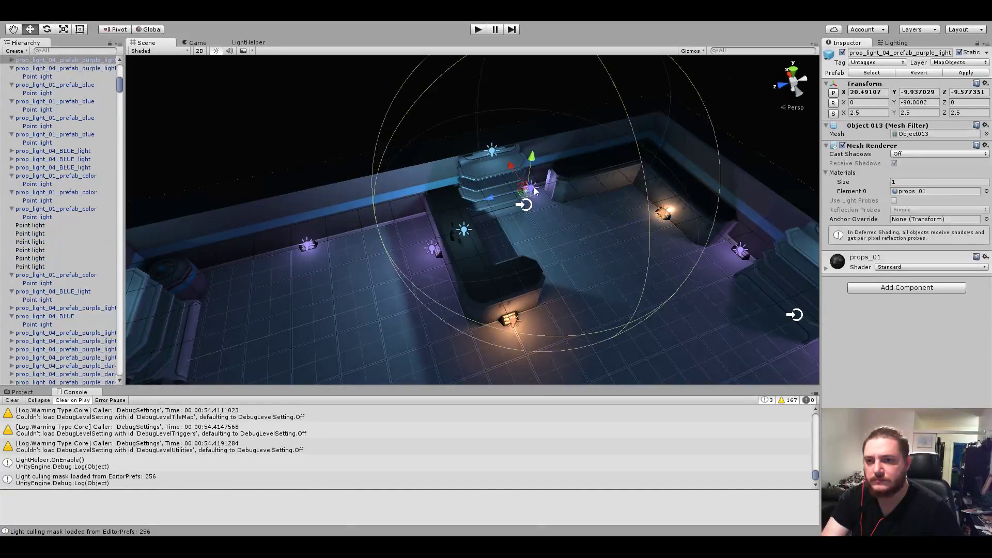
right_click_drag(539, 193, 499, 175)
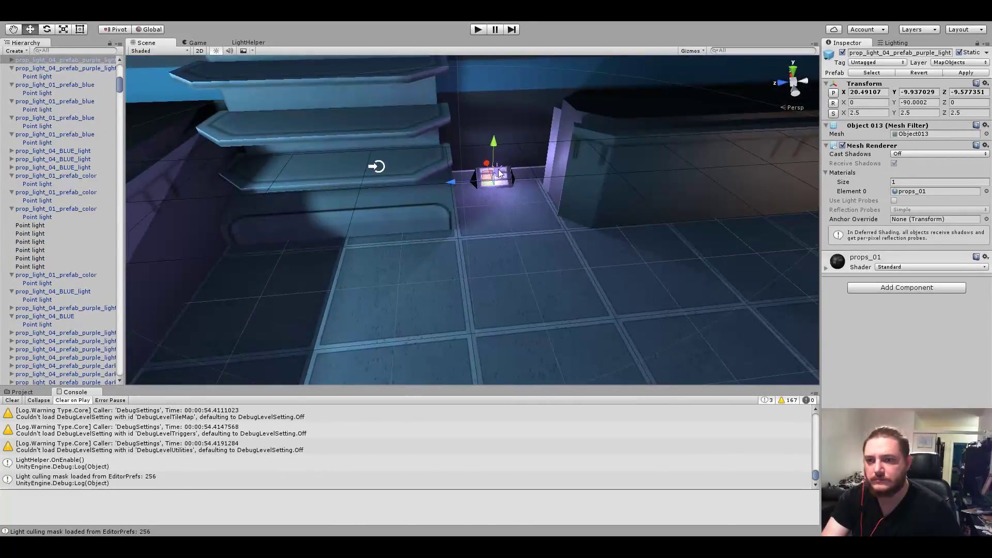
left_click(499, 175)
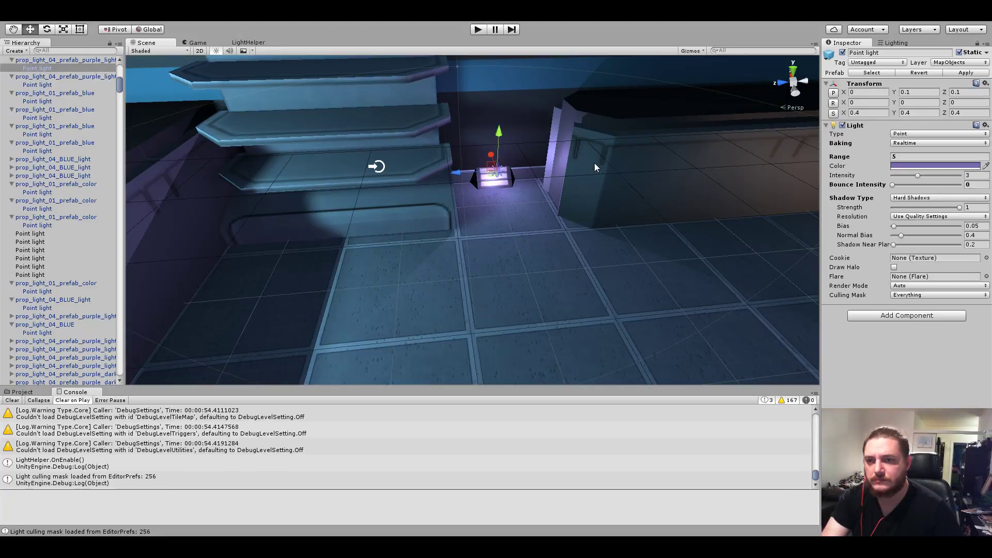
scroll(615, 173, "down", 3)
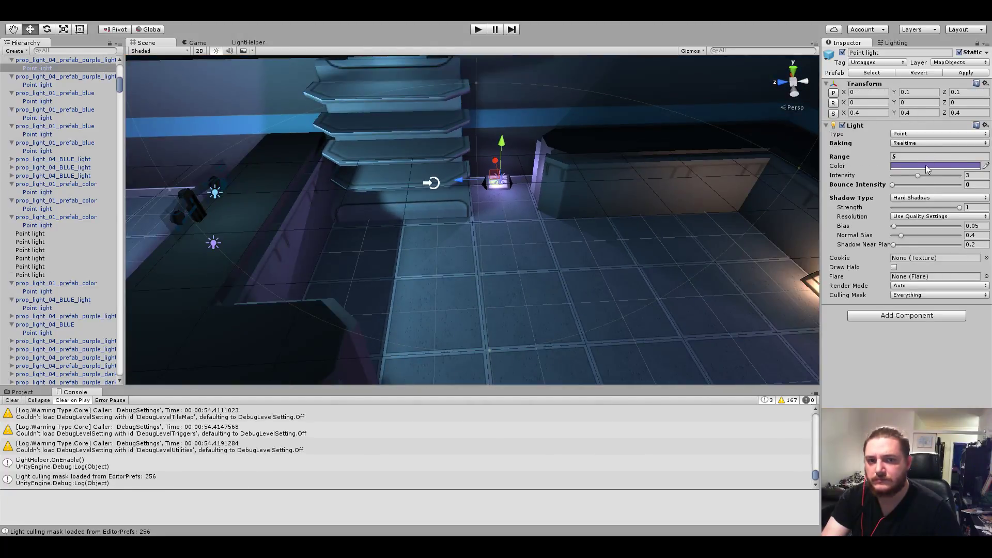
left_click(919, 145)
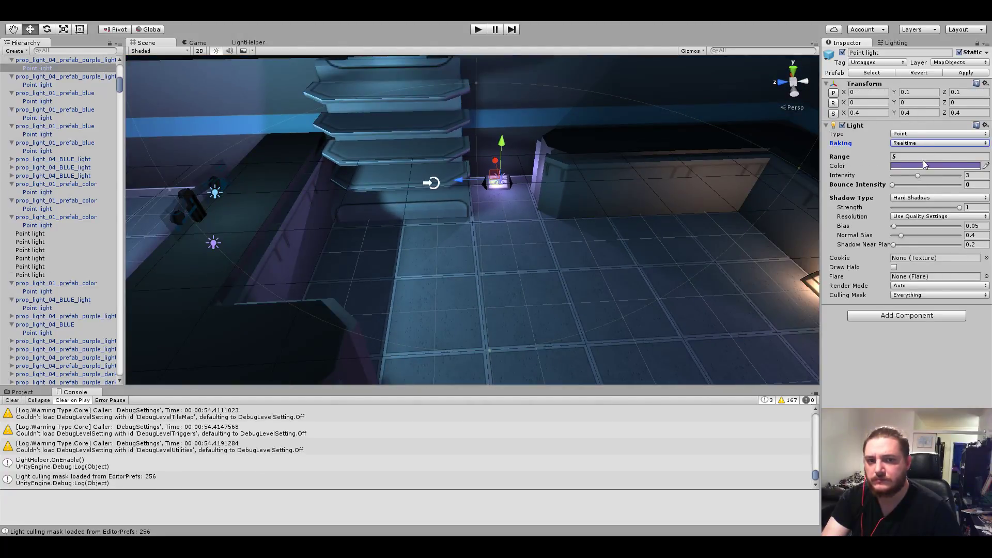
left_click(922, 160)
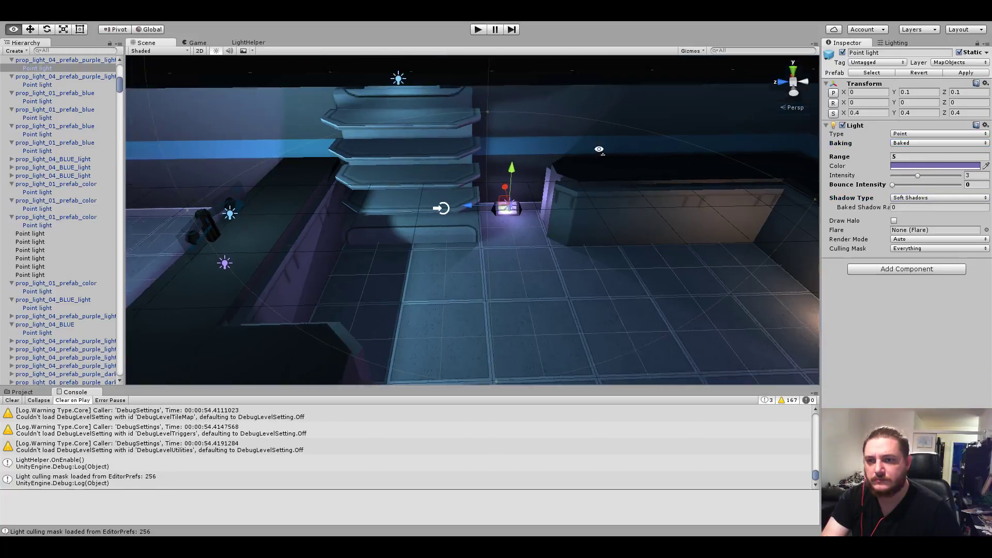
Check the shelving light and the wall fixture's orange point light.
right_click_drag(516, 217, 445, 159)
left_click(424, 171)
left_click(422, 172)
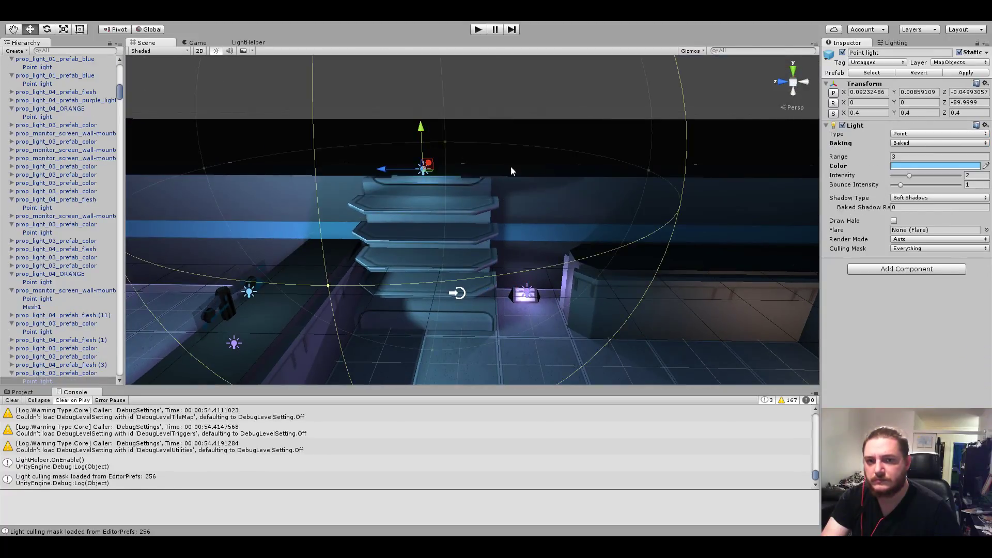
mouse_move(510, 165)
right_mouse_down()
mouse_move(540, 263)
mouse_move(688, 205)
right_mouse_up()
left_click(488, 255)
left_click(491, 260)
Inspect the flesh-coloured wall light, the purple floor light and Point light (3).
left_click(615, 189)
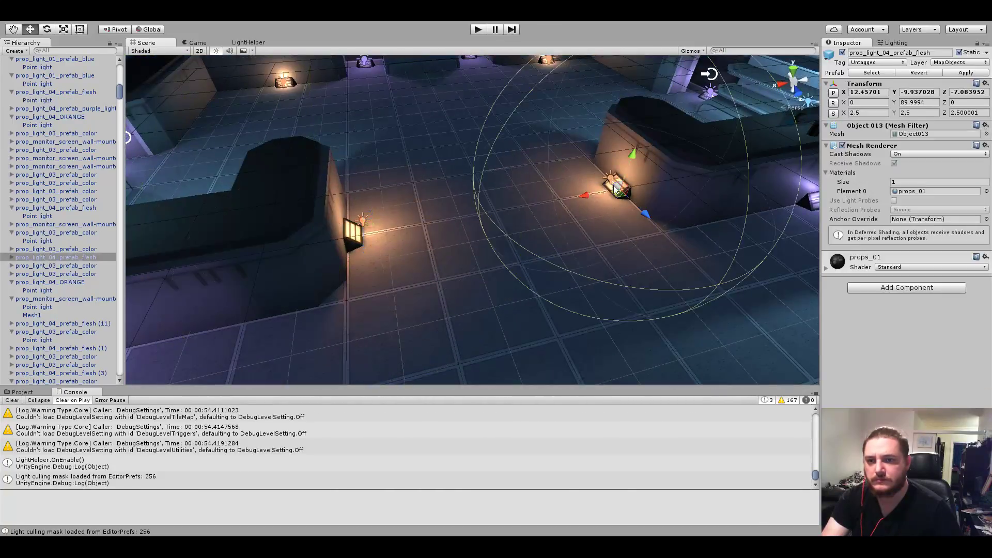
left_click(612, 181)
right_click_drag(647, 191, 302, 248)
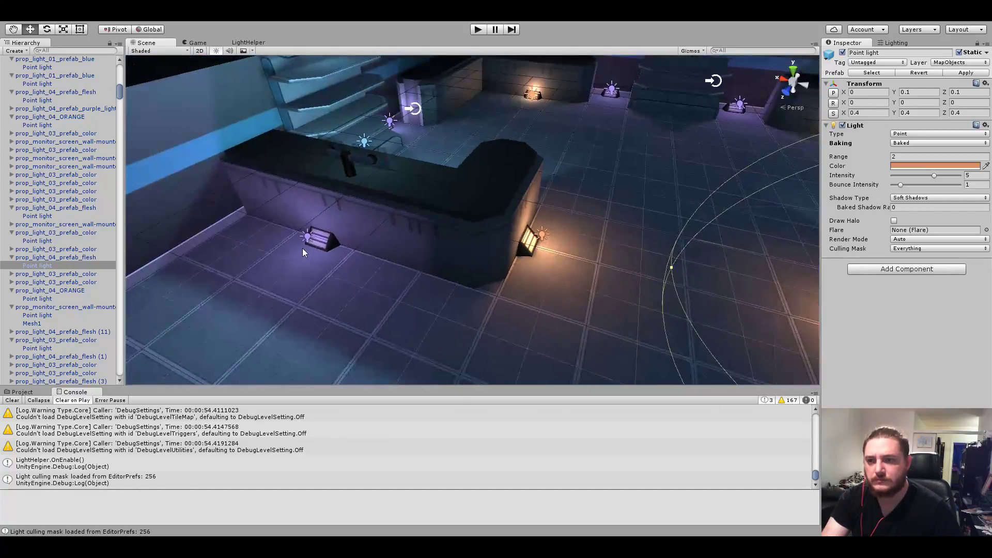
left_click(306, 240)
left_click(306, 242)
mouse_move(574, 236)
right_mouse_down()
mouse_move(440, 198)
mouse_move(336, 185)
right_mouse_up()
left_click(340, 187)
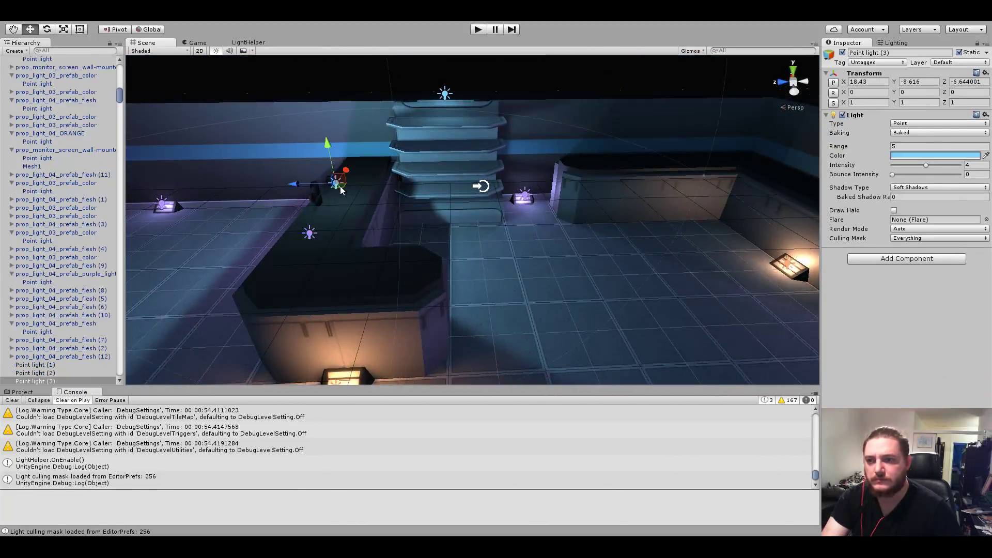
Compare the purple floor lamp, nearby room lights and the purple wall fixture's point light.
right_click_drag(451, 216, 520, 227)
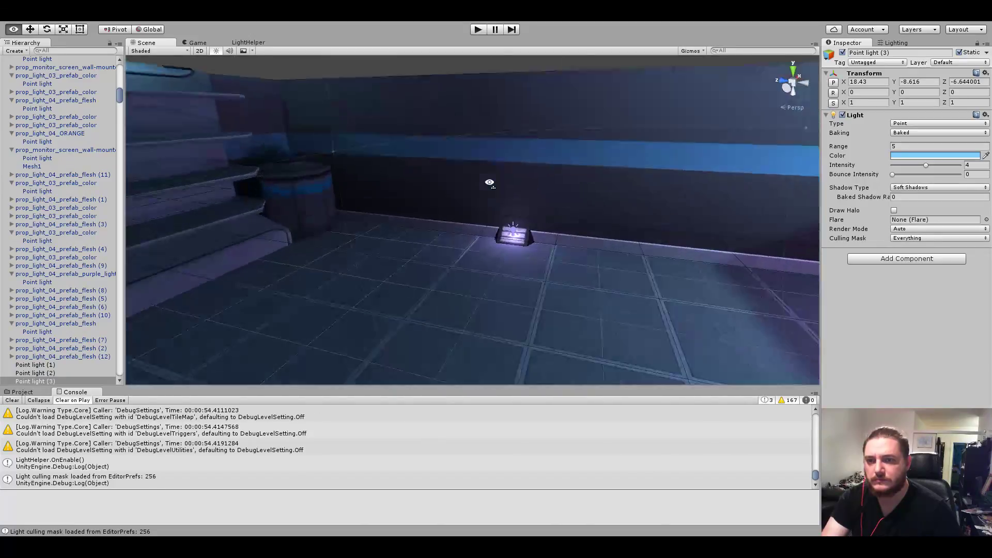
left_click(520, 228)
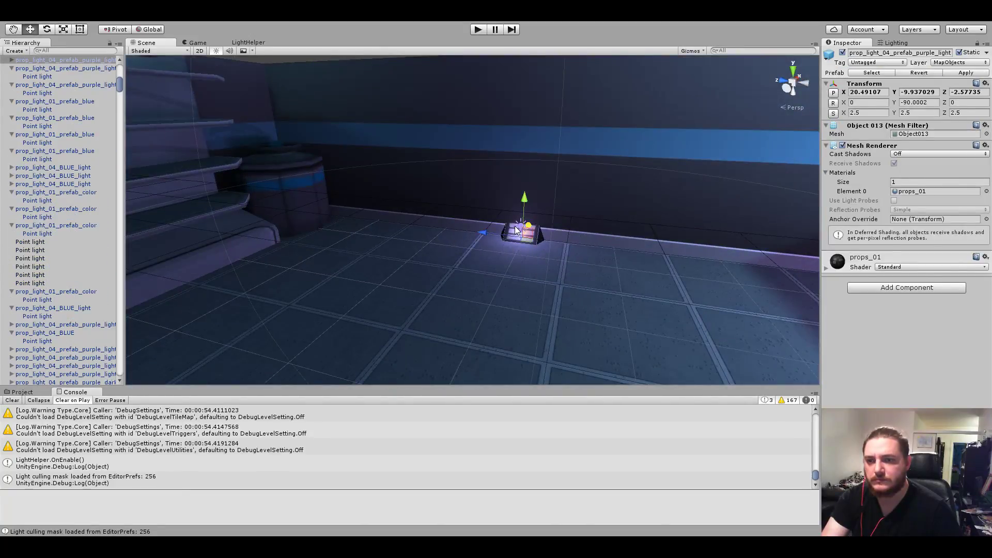
left_click(514, 225)
mouse_move(548, 231)
right_mouse_down()
mouse_move(393, 281)
mouse_move(524, 267)
right_mouse_up()
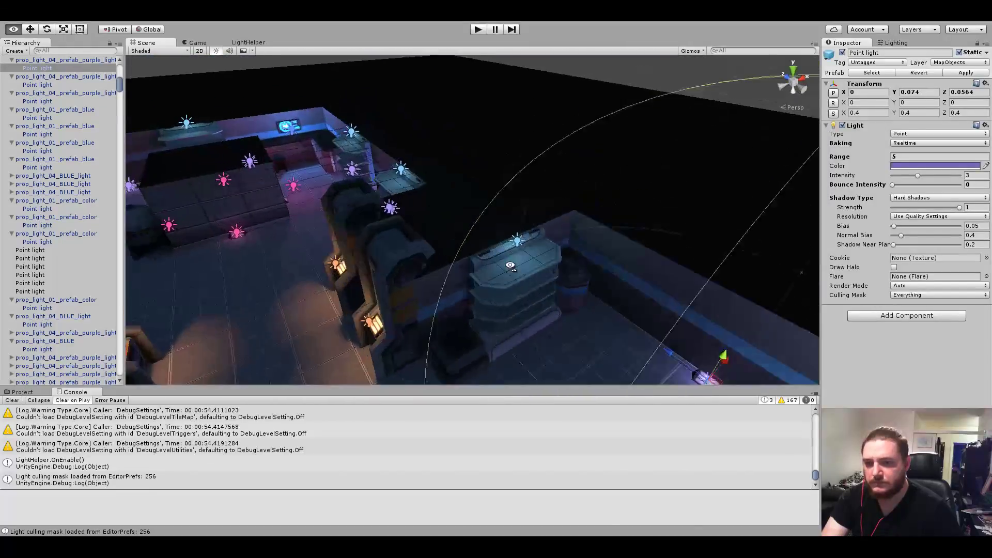
left_click(523, 268)
left_click(537, 264)
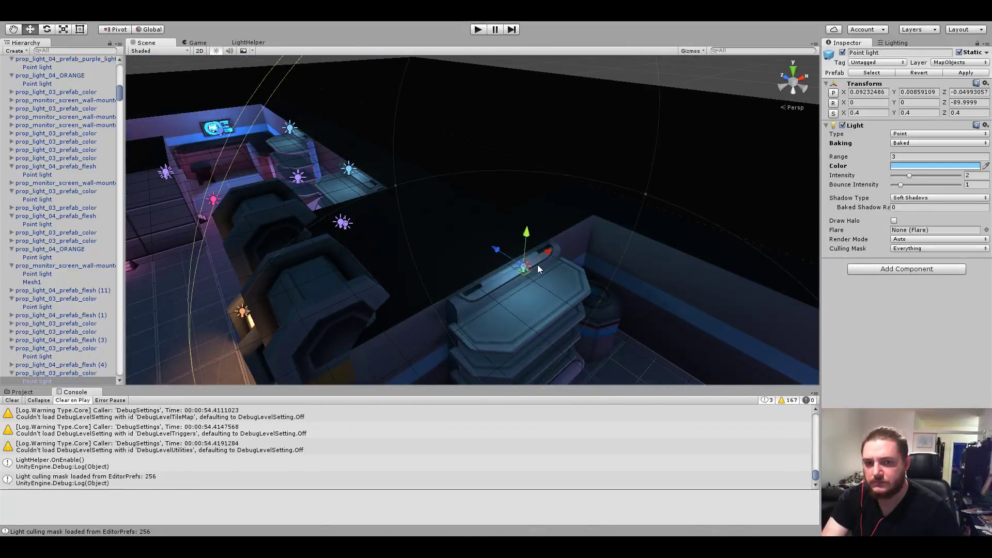
mouse_move(537, 264)
right_mouse_down()
mouse_move(554, 280)
mouse_move(542, 253)
right_mouse_up()
left_click(527, 234)
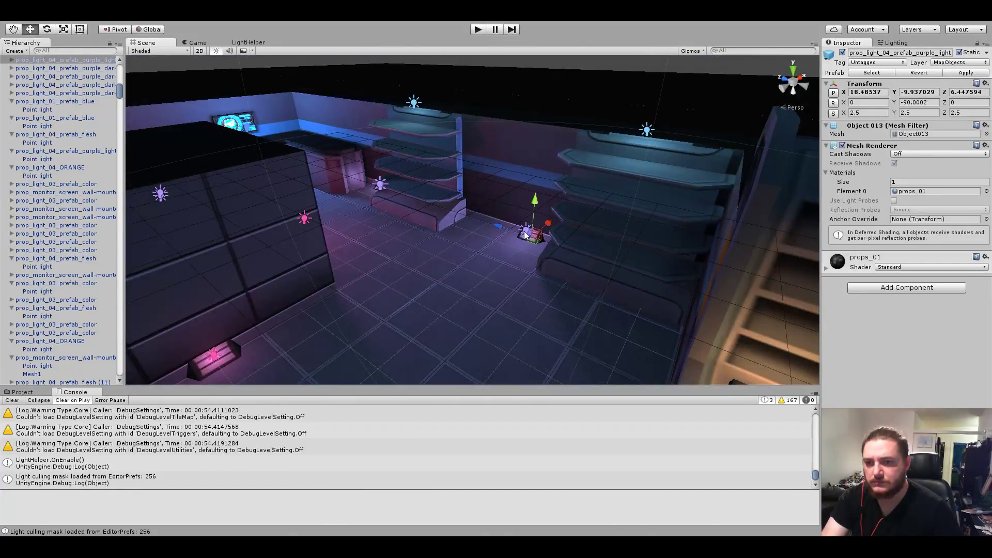
left_click(525, 234)
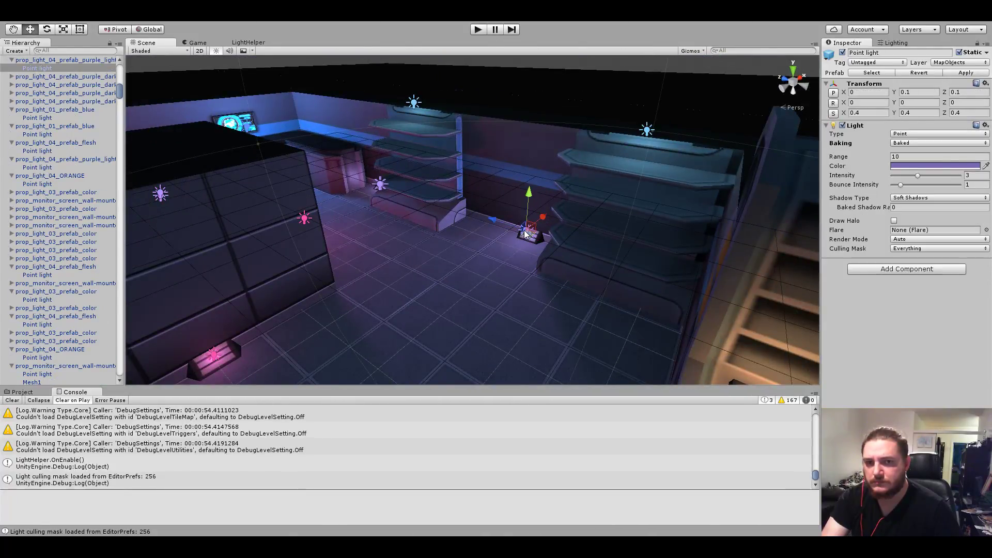
Select the pink wall lamp to show its Realtime, hard-shadow light settings.
left_click(646, 132)
left_click(646, 132)
left_click_drag(600, 160, 414, 187, "alt")
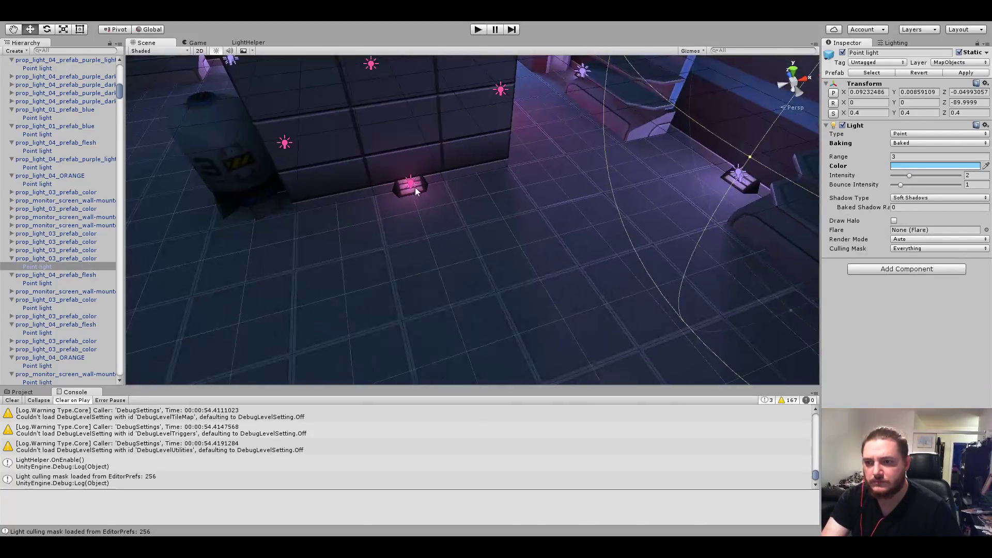
left_click(412, 187)
left_click(413, 186)
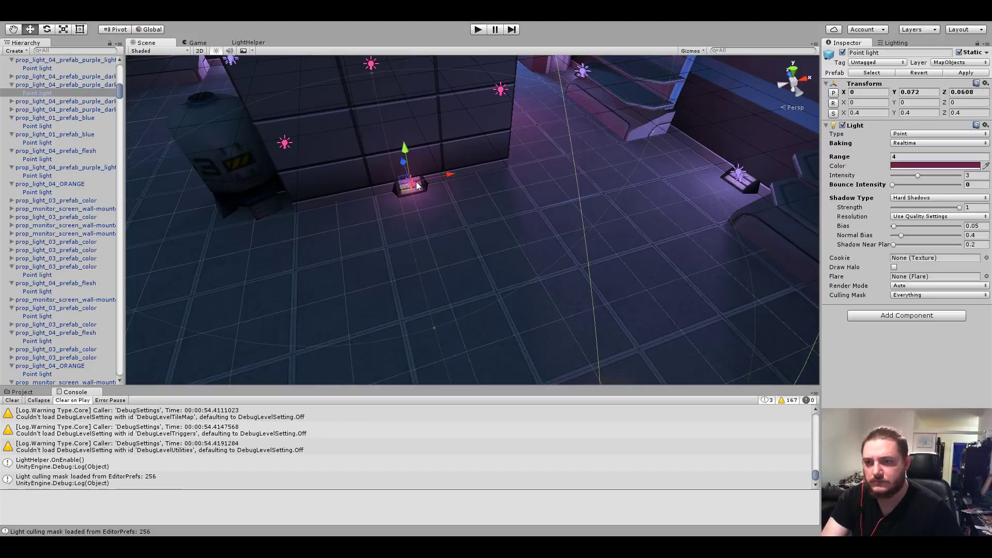
left_click_drag(413, 186, 323, 252, "alt")
key("f")
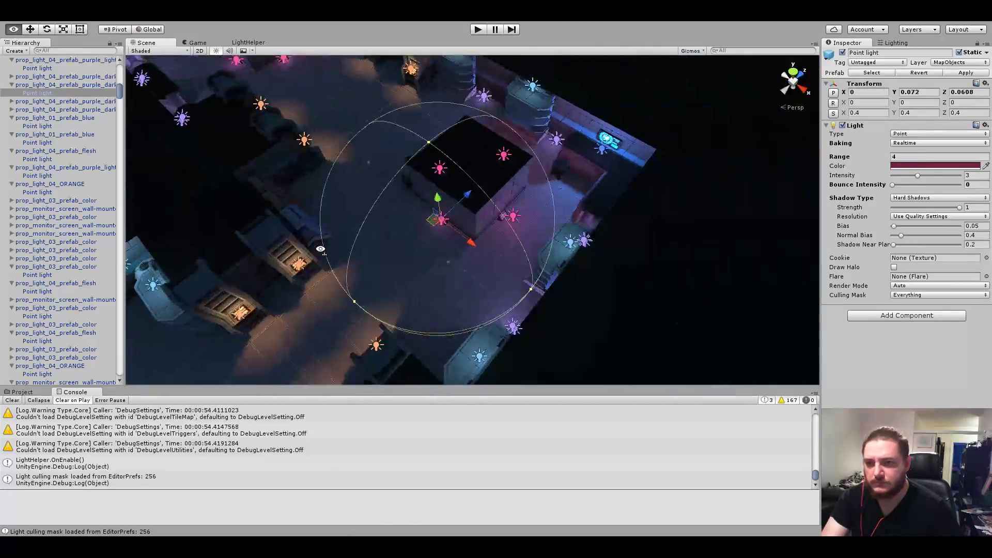
left_click(514, 222)
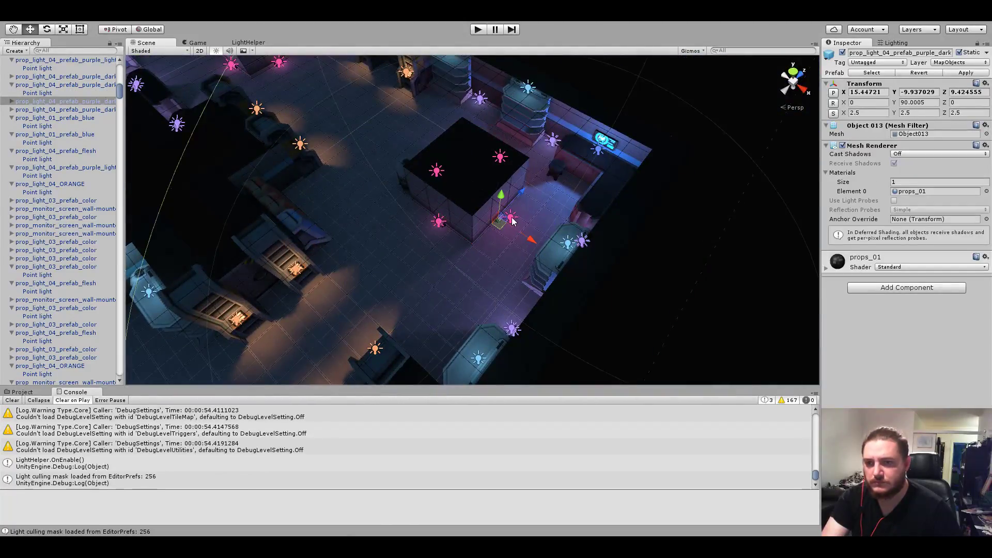
left_click(511, 219)
left_click_drag(487, 216, 610, 217, "alt")
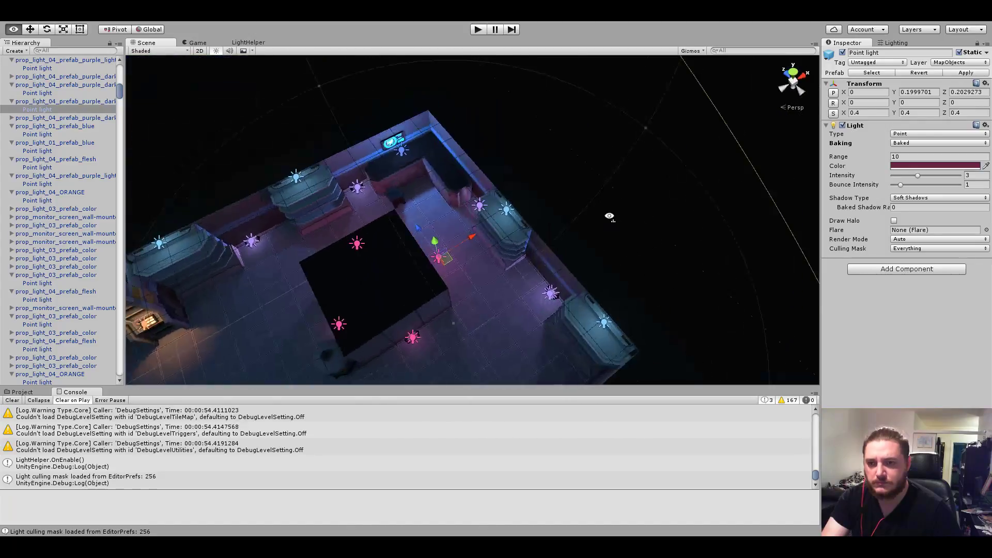
key("f")
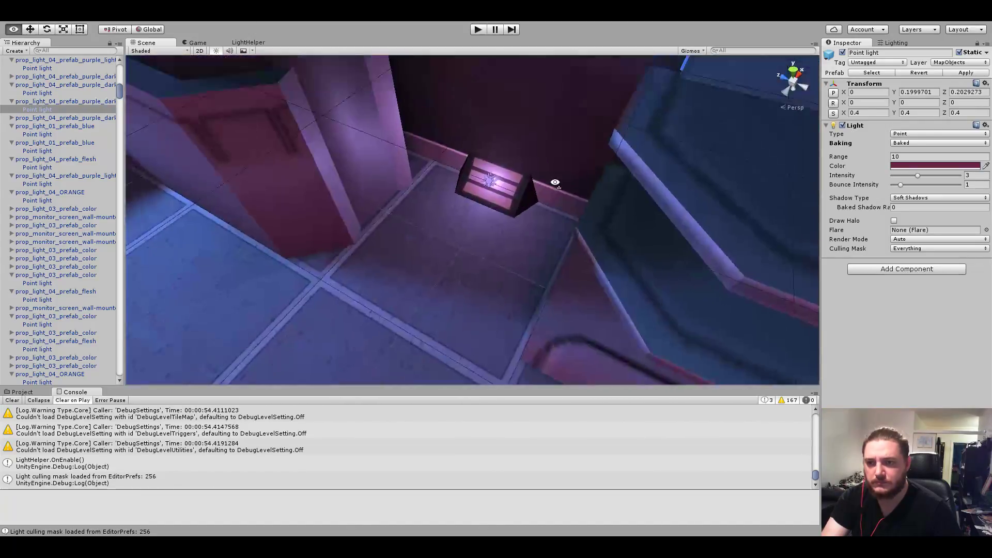
left_click_drag(555, 183, 526, 115, "alt")
left_click(529, 119)
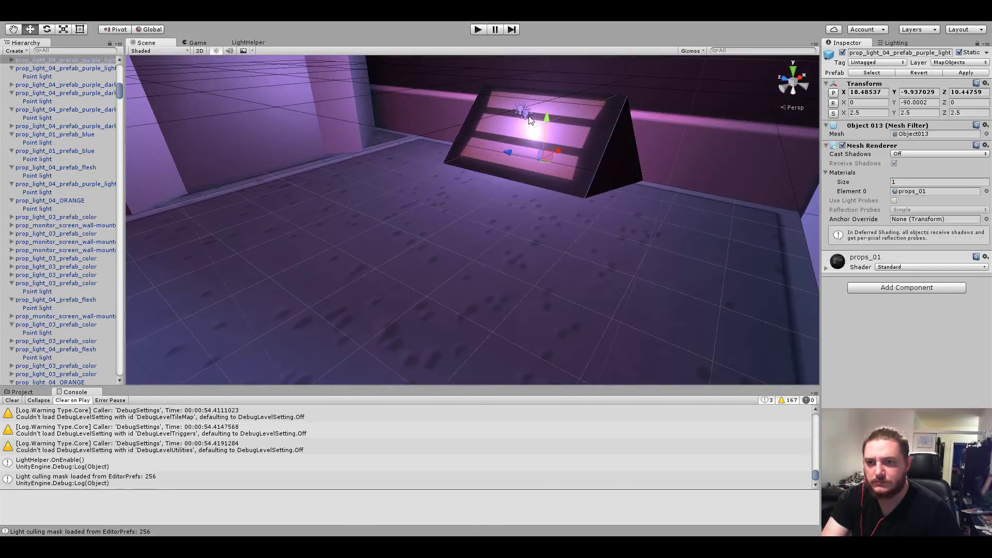
left_click(521, 111)
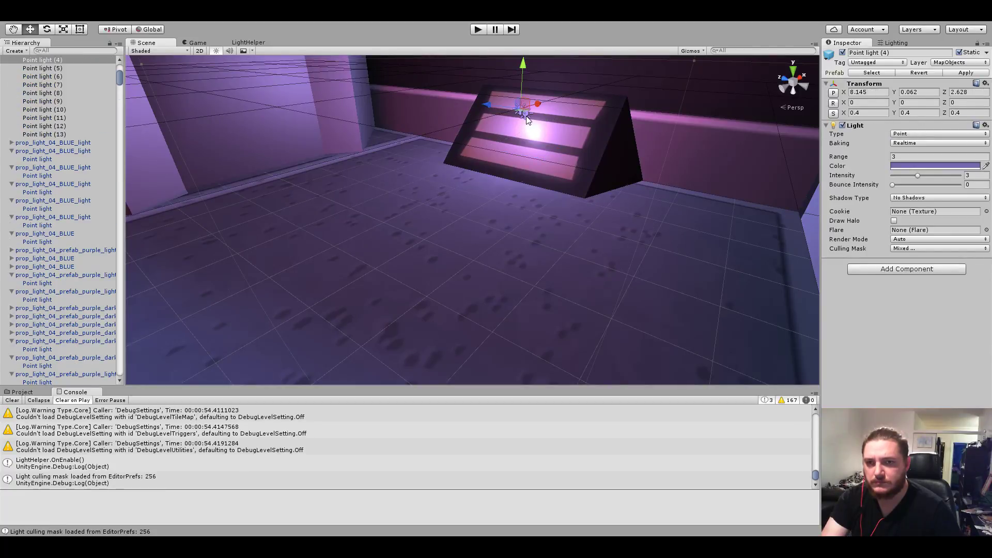
left_click(525, 120)
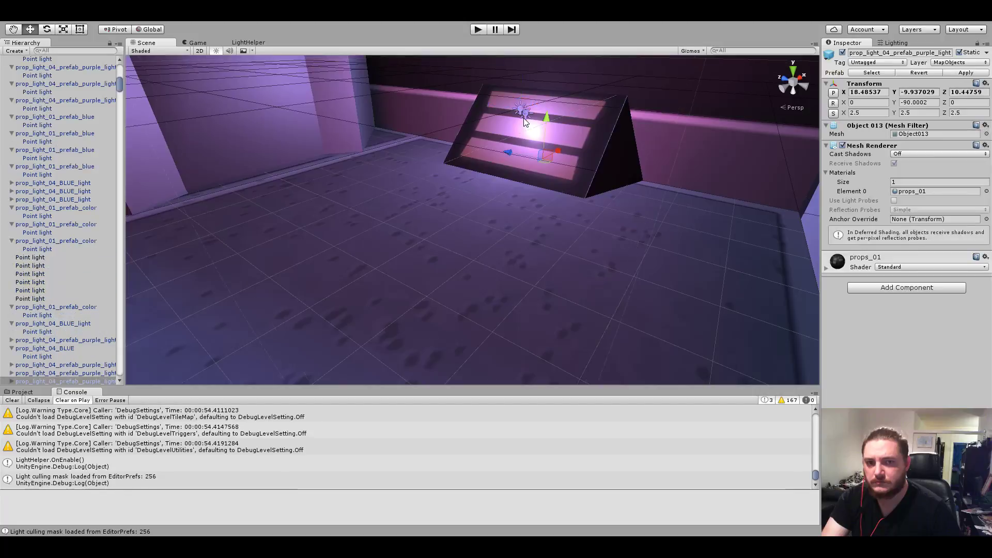
left_click_drag(524, 120, 520, 281, "alt")
scroll(420, 242, "down", 5)
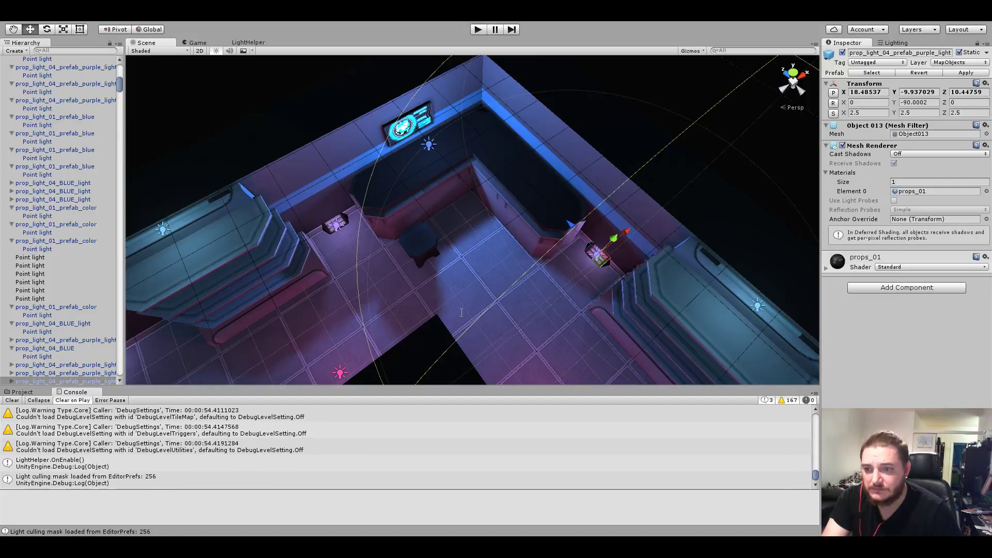
left_click_drag(528, 305, 467, 289, "alt")
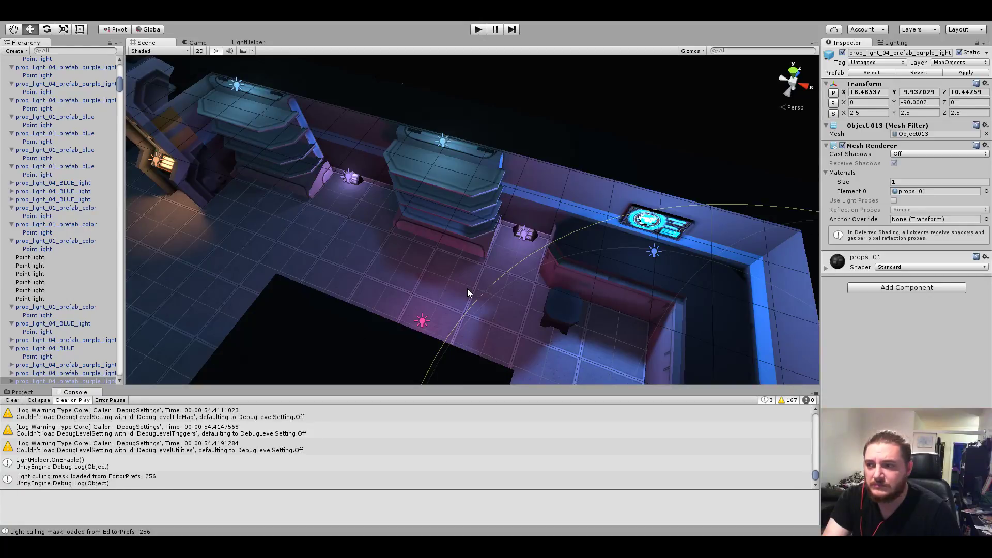
left_click_drag(465, 290, 680, 305, "alt")
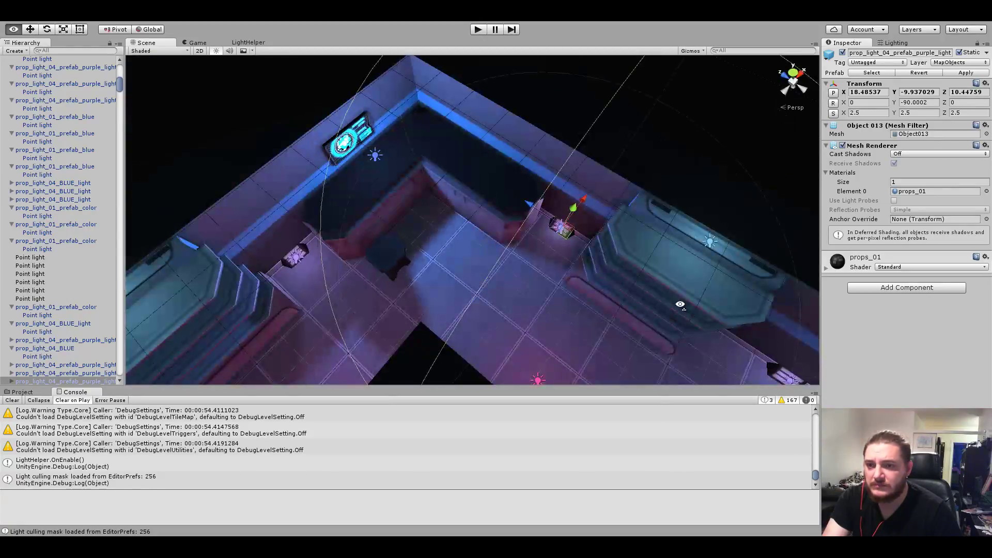
left_click(60, 259)
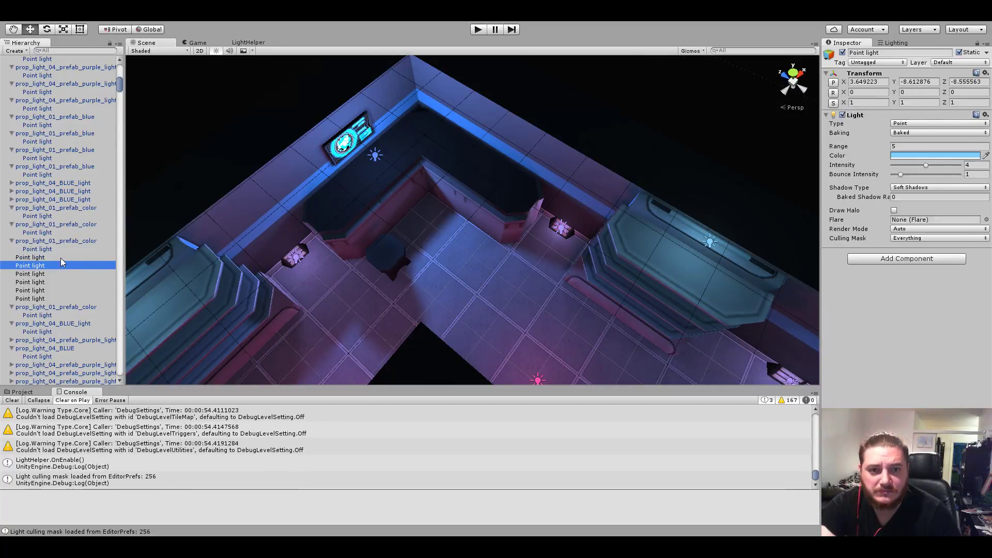
left_click_drag(480, 273, 500, 275, "alt")
key("f")
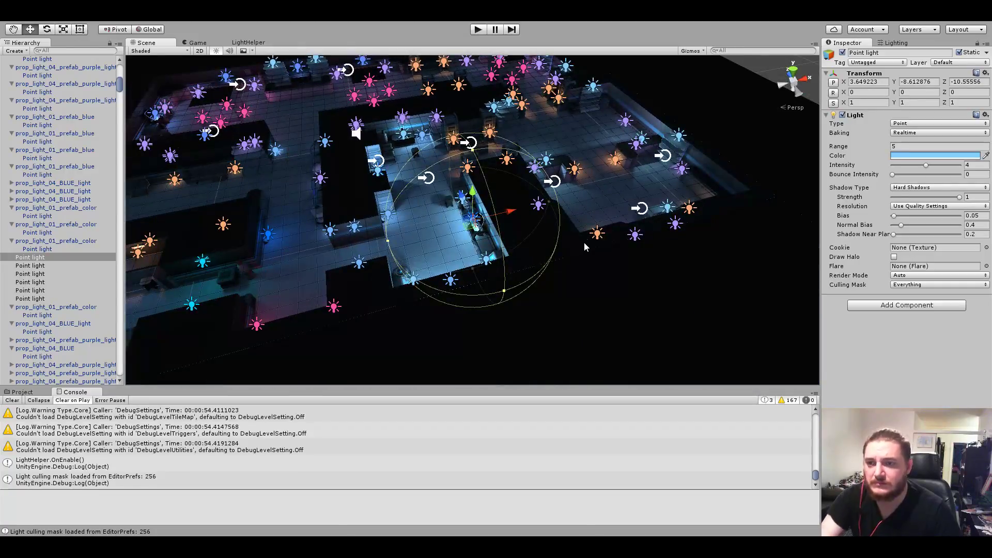
mouse_move(578, 251)
left_mouse_down("alt")
mouse_move(677, 238)
mouse_move(659, 218)
left_mouse_up("alt")
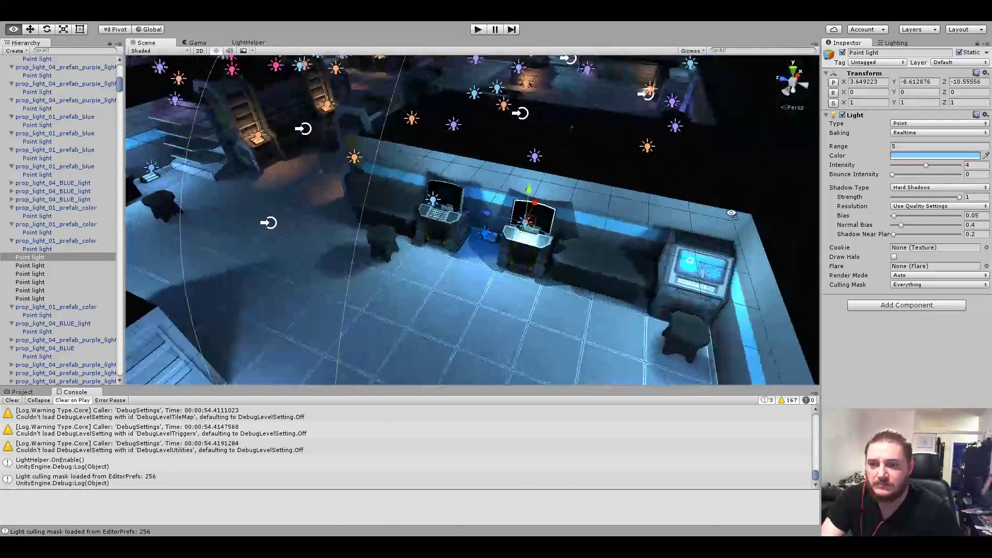
left_click(46, 267)
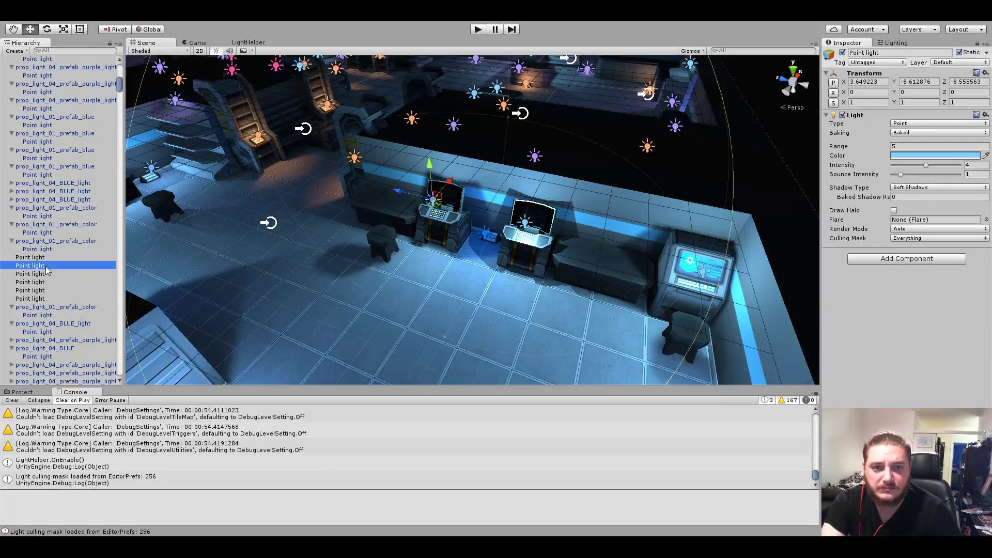
key("Down")
key("Down")
key("Down")
key("Down")
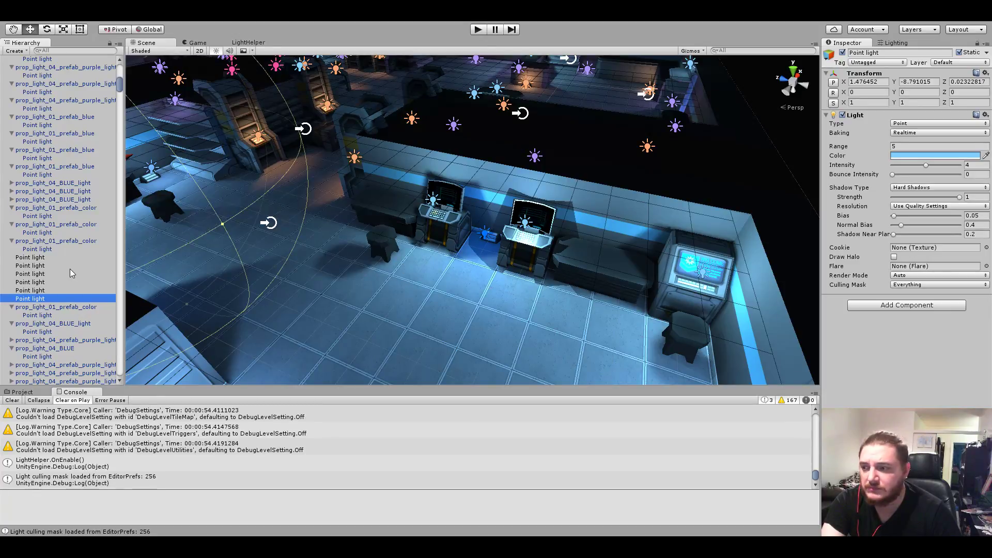
scroll(72, 272, "down", 10)
scroll(310, 258, "up", 3)
scroll(379, 263, "down", 8)
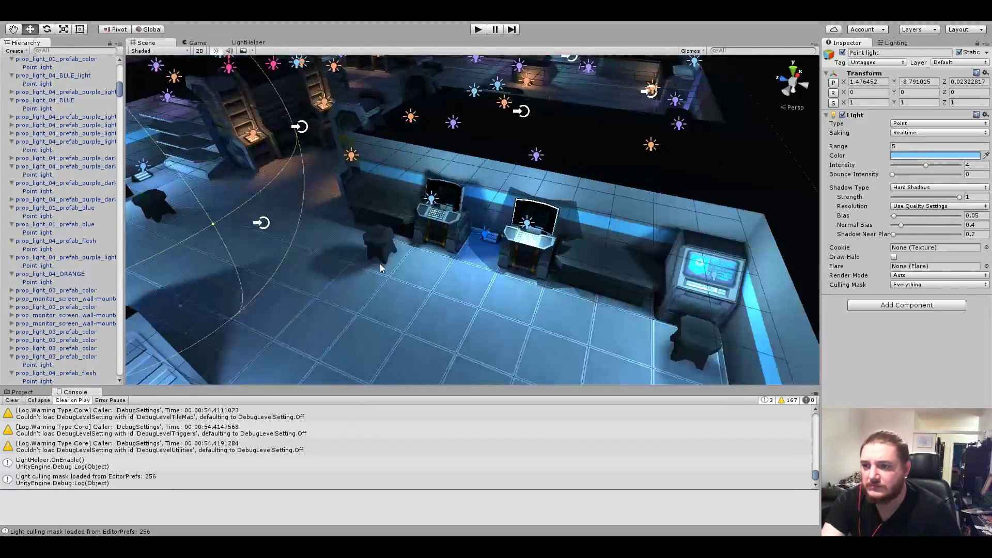
scroll(485, 259, "down", 5)
mouse_move(485, 259)
left_mouse_down("alt")
mouse_move(444, 171)
mouse_move(472, 243)
left_mouse_up("alt")
scroll(445, 170, "up", 10)
left_click(472, 243)
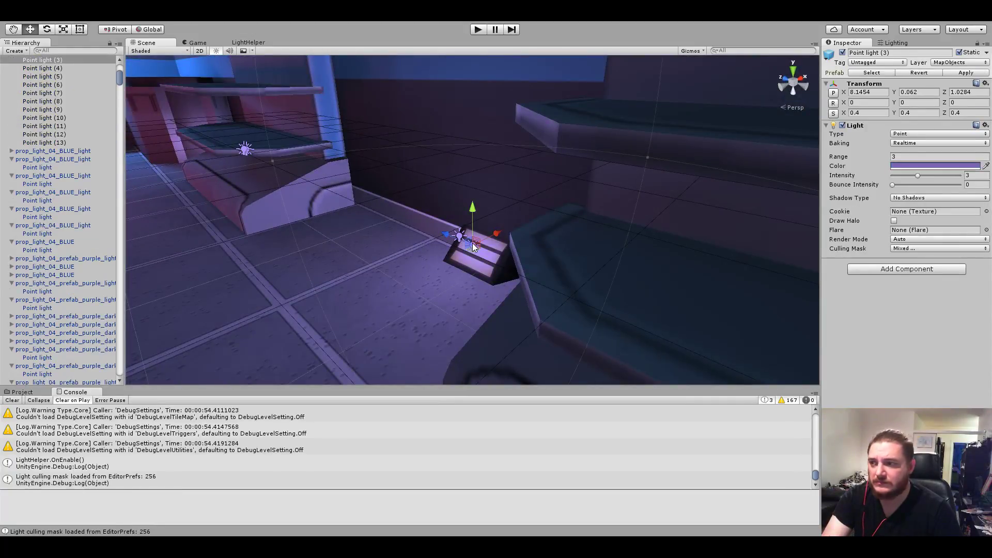
scroll(51, 176, "up", 4)
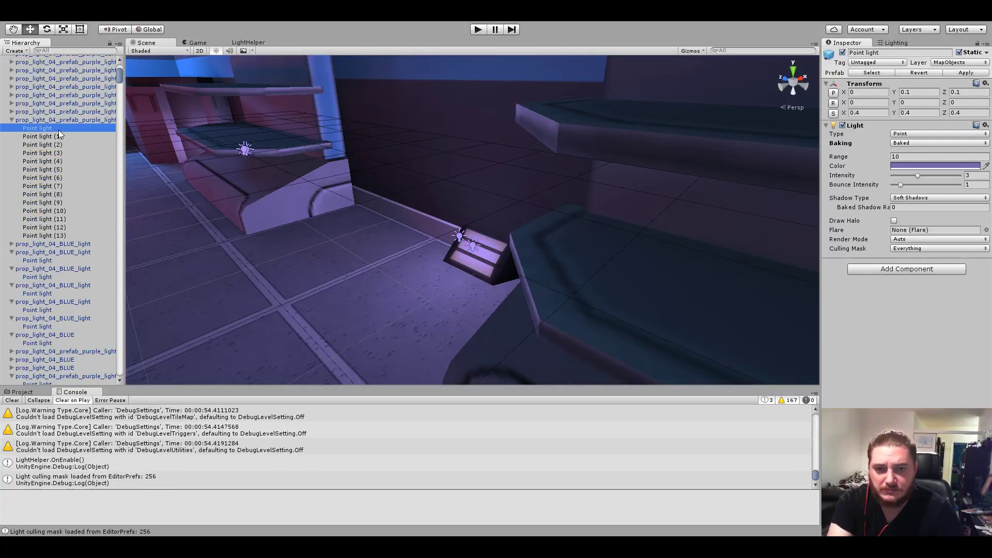
left_click(58, 134)
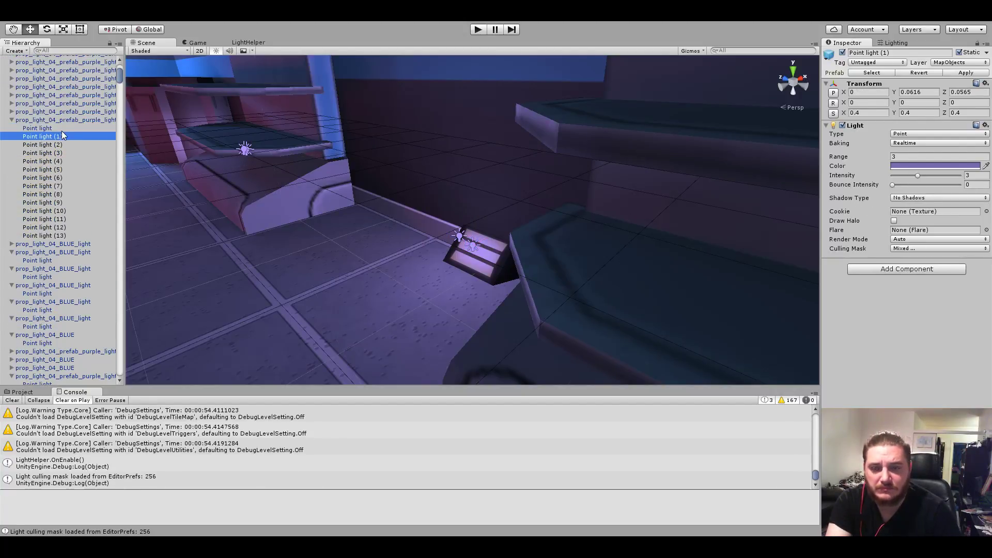
mouse_move(390, 217)
left_mouse_down("alt")
mouse_move(448, 320)
mouse_move(845, 274)
mouse_move(741, 283)
left_mouse_up("alt")
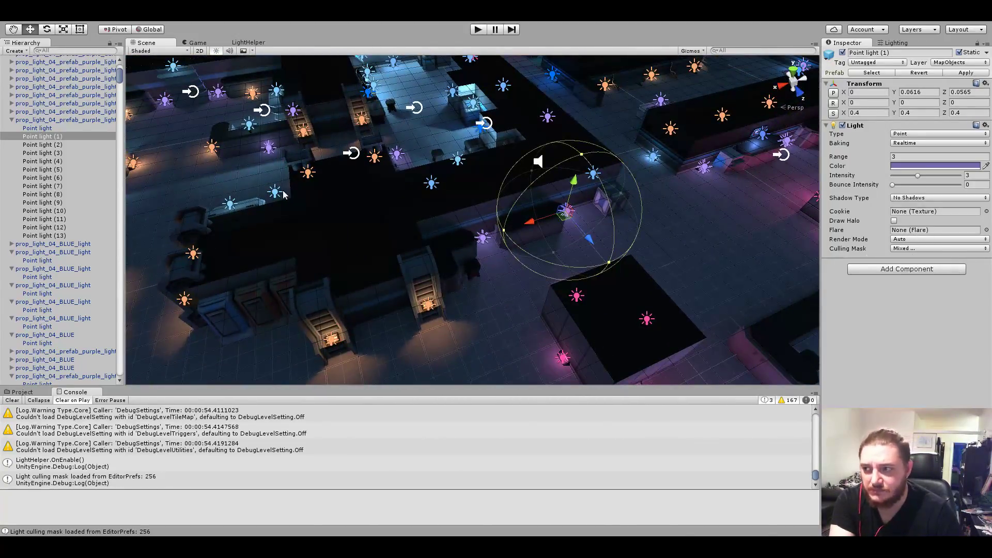
key("Delete")
left_click(56, 137)
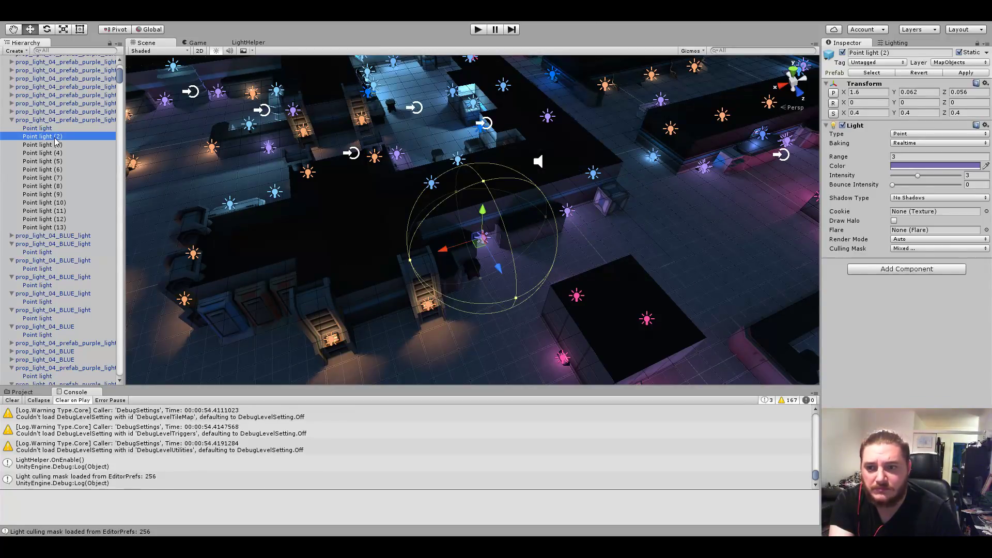
key("Delete")
left_click(56, 138)
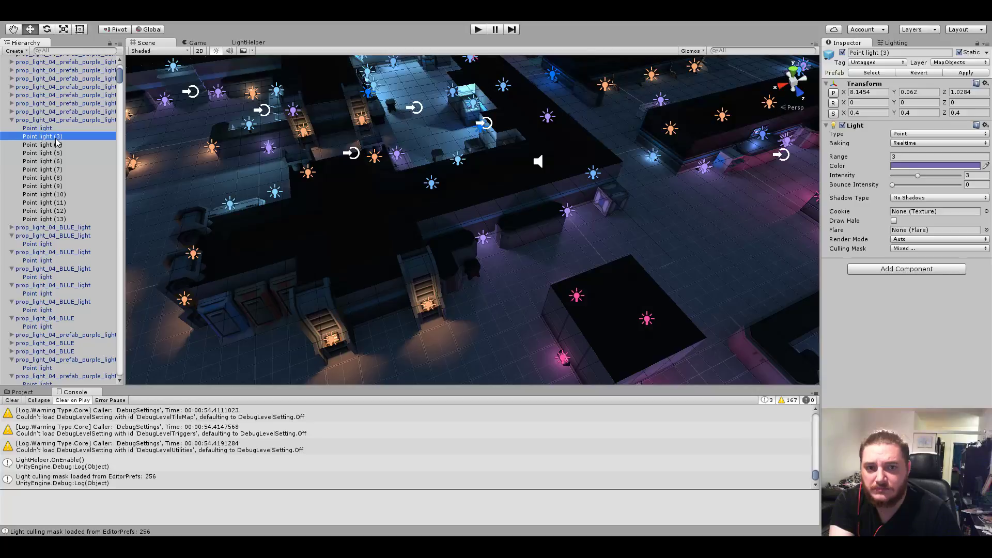
key("Delete")
left_click(56, 138)
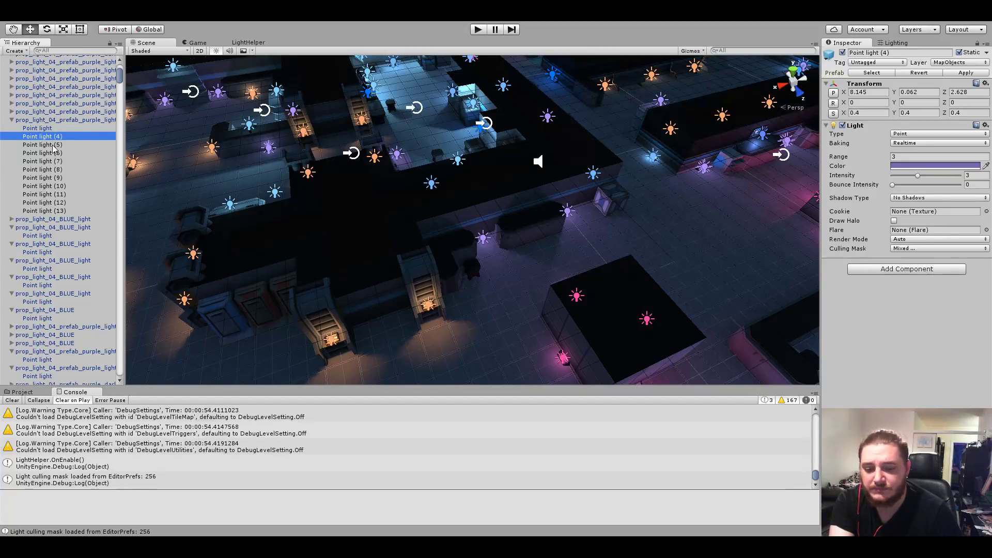
left_click_drag(55, 145, 75, 189)
key("shift+Down")
key("shift+Down")
key("shift+Down")
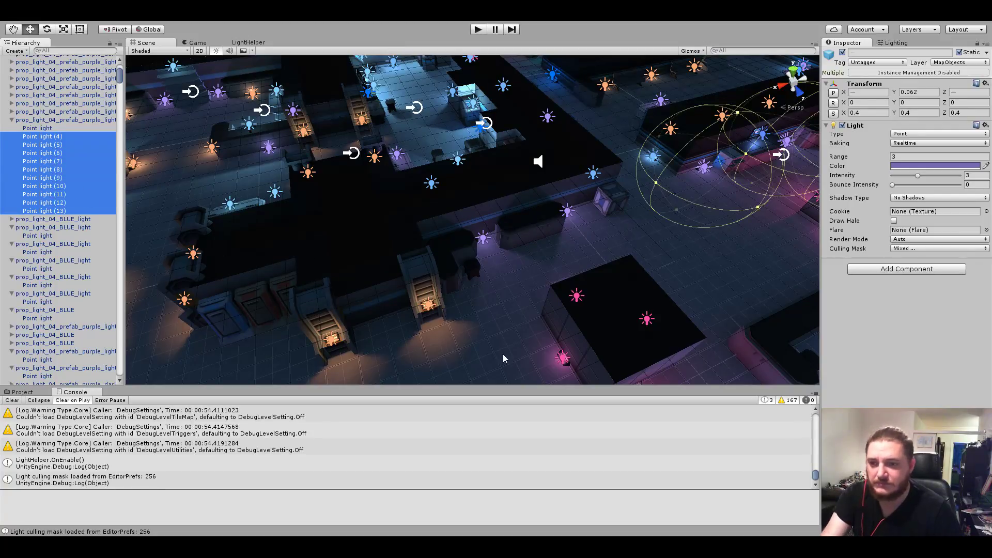
key("shift+Up")
key("shift+Up")
key("shift+Up")
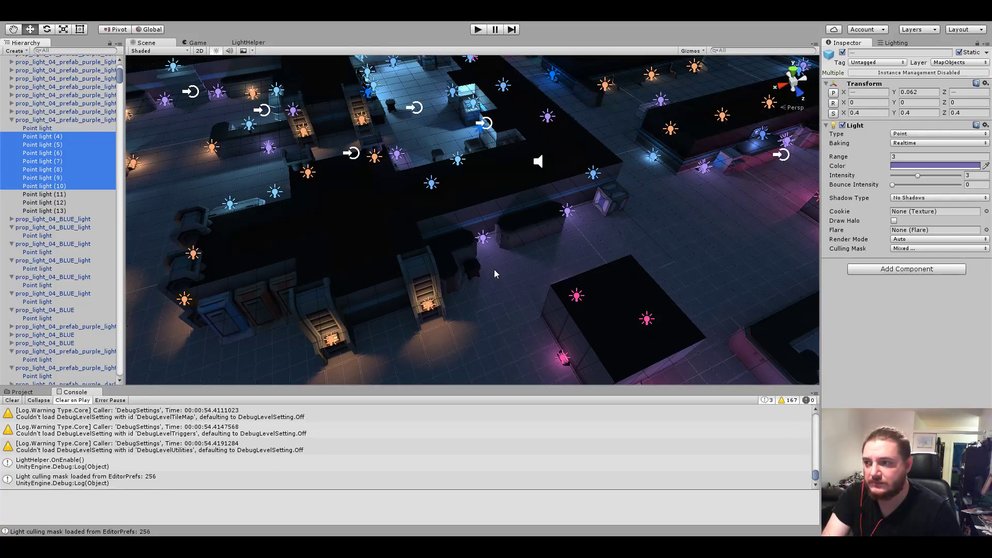
key("shift+Up")
key("shift+Up")
key("shift+Up")
key("shift+Up")
key("shift+Up")
key("shift+Up")
key("shift+Up")
key("ctrl+z")
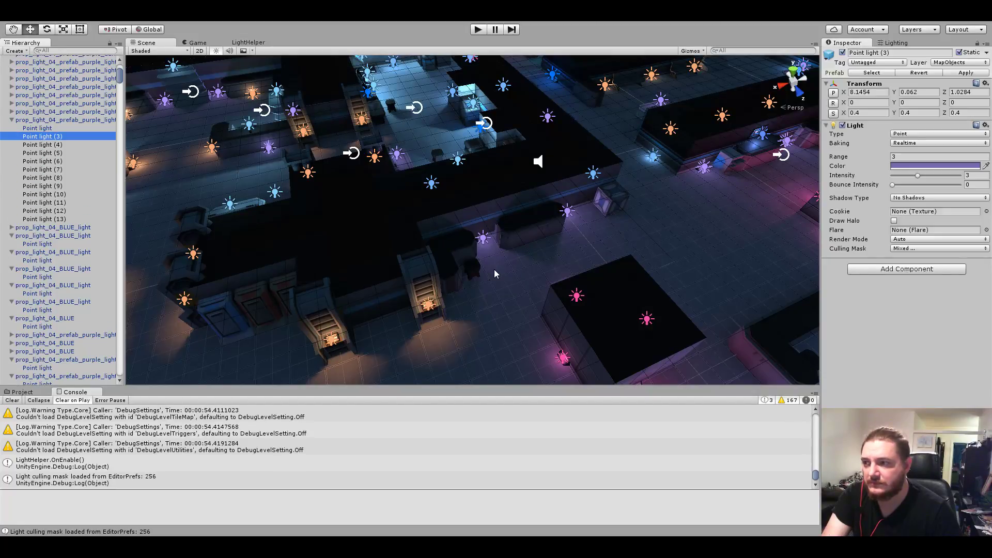
key("ctrl+z")
key("ctrl+y")
key("ctrl+z")
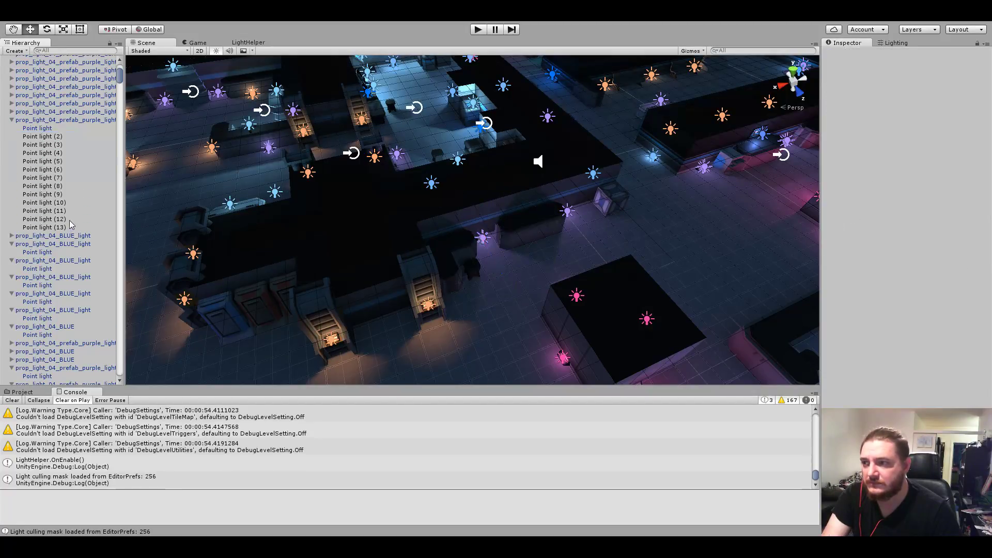
key("ctrl+z")
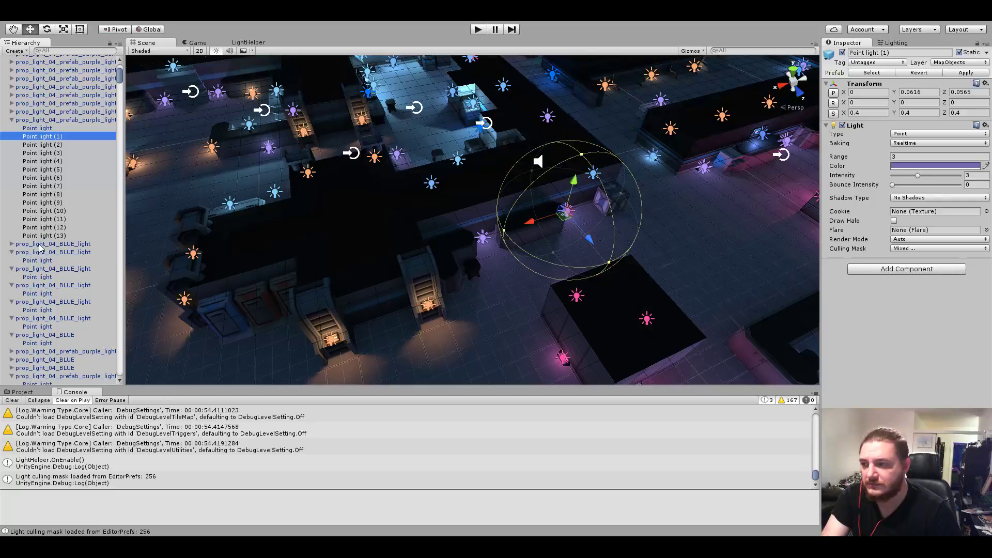
Disable the lights of Point light (1) through (13), then reselect the main baked Point light.
left_click(45, 236, "shift")
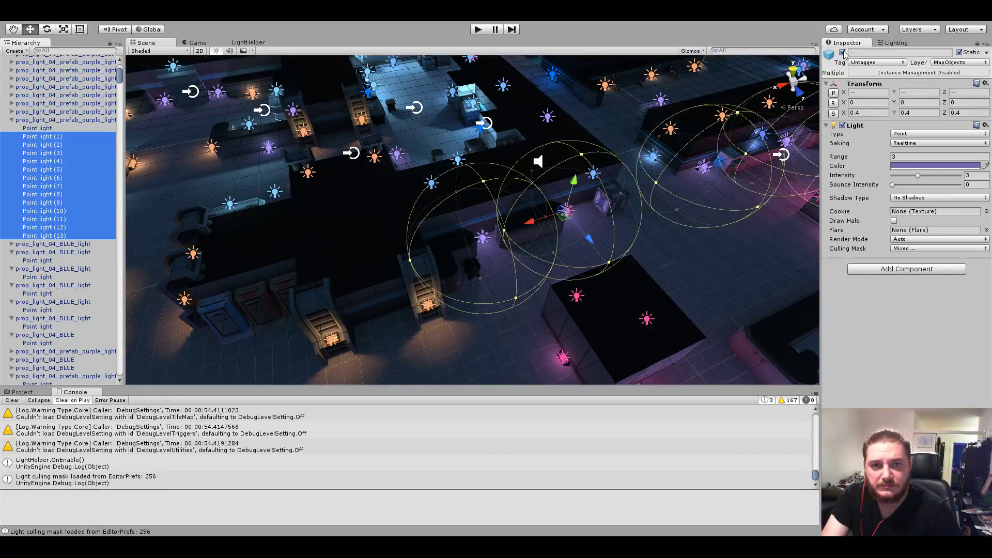
left_click(843, 126)
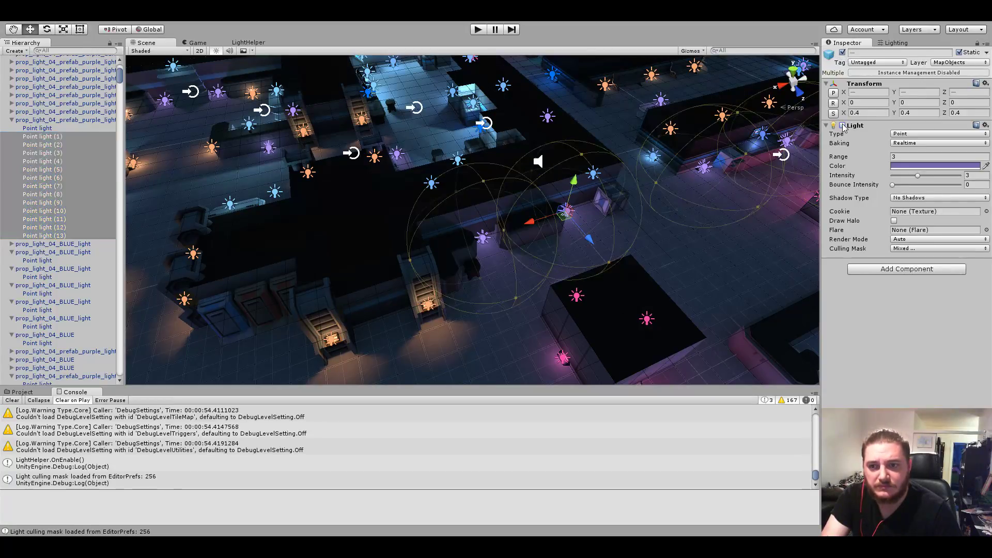
left_click(60, 130)
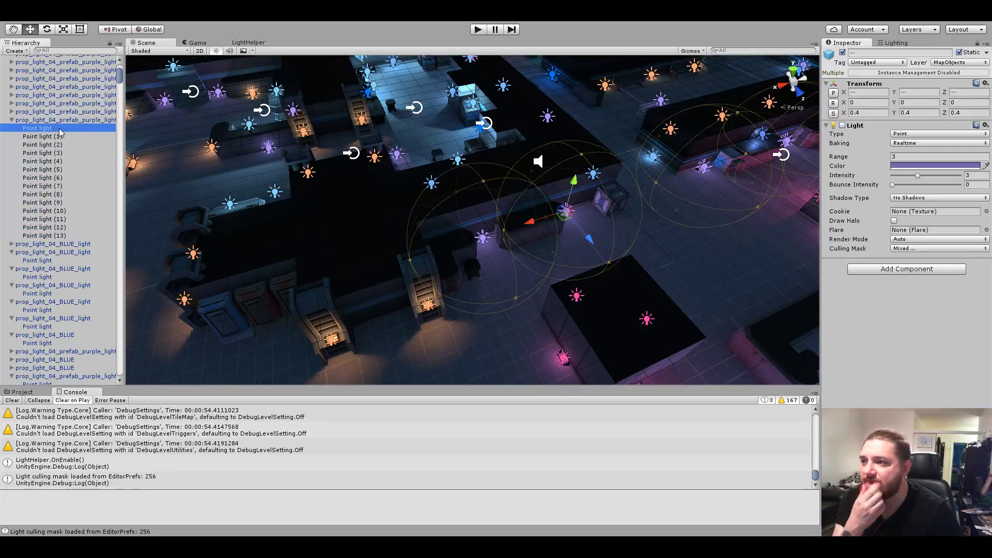
Compare the scene lighting against Point light (1)'s settings.
left_click_drag(422, 217, 607, 228, "alt")
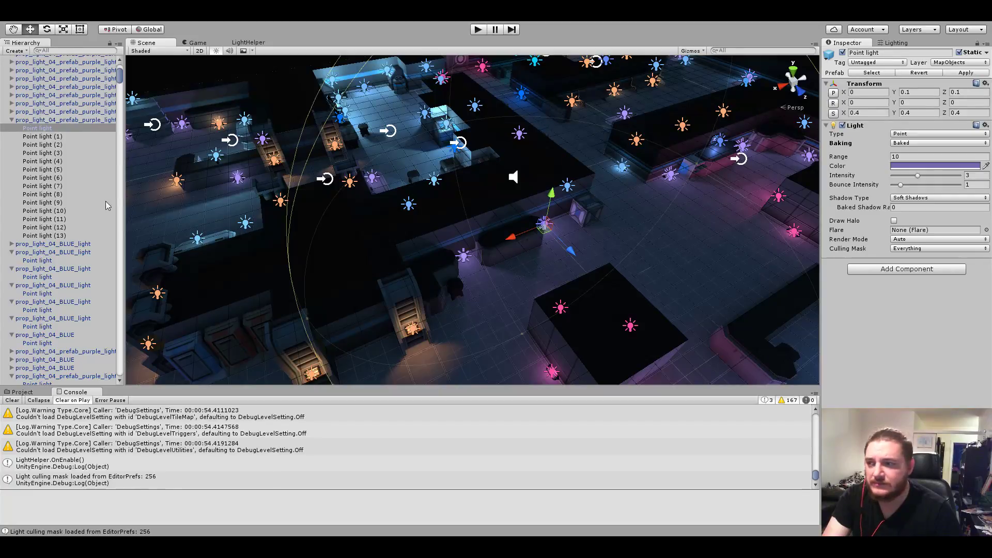
left_click(55, 137)
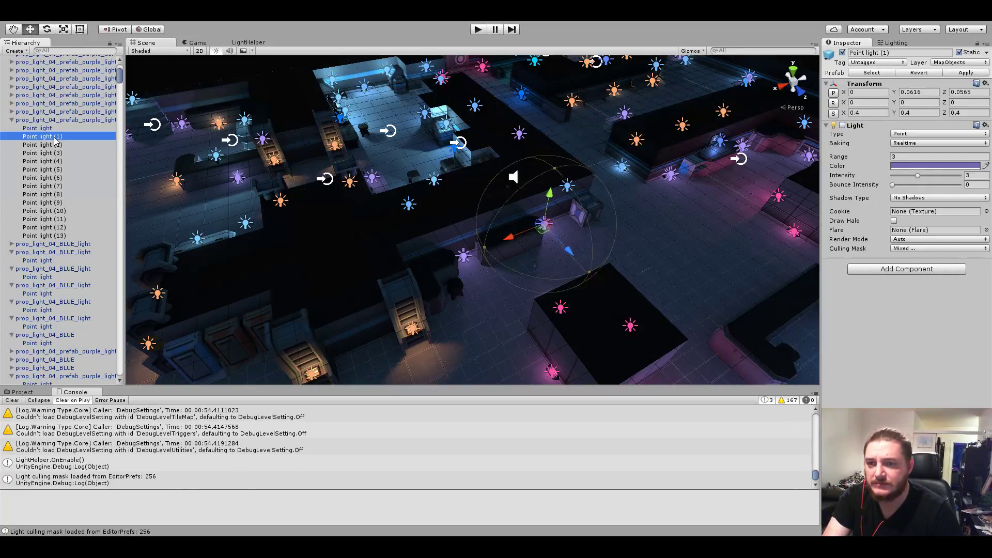
key("Up")
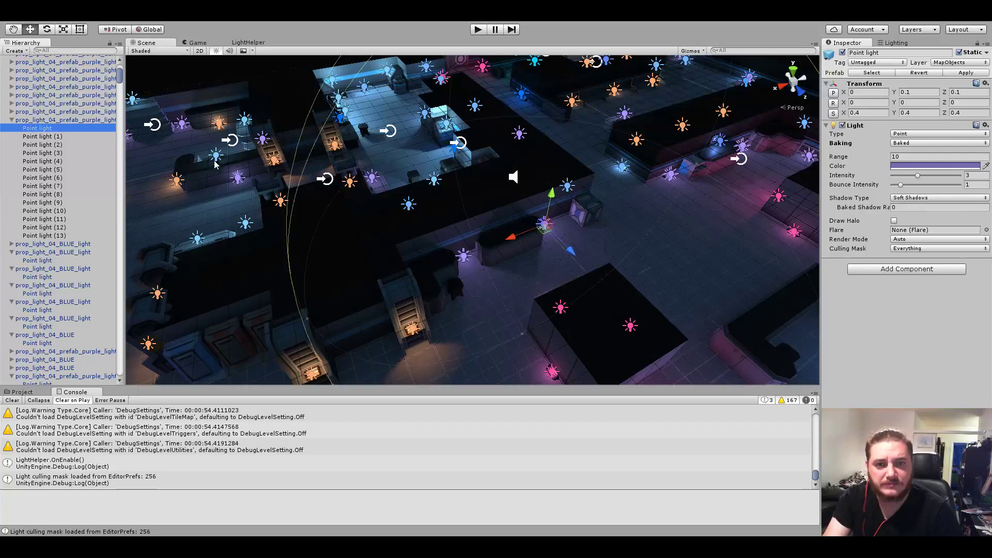
left_click_drag(357, 207, 381, 189, "alt")
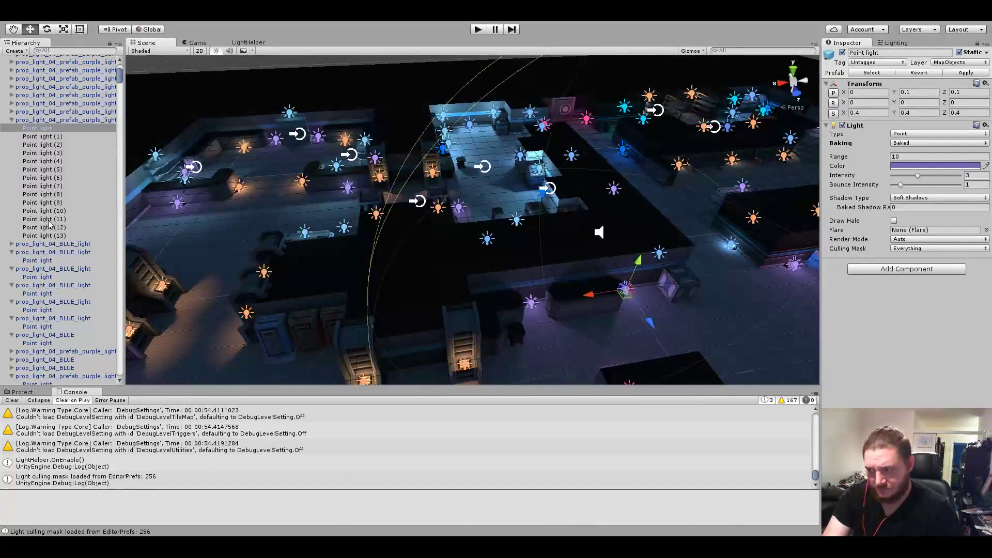
left_click(32, 137)
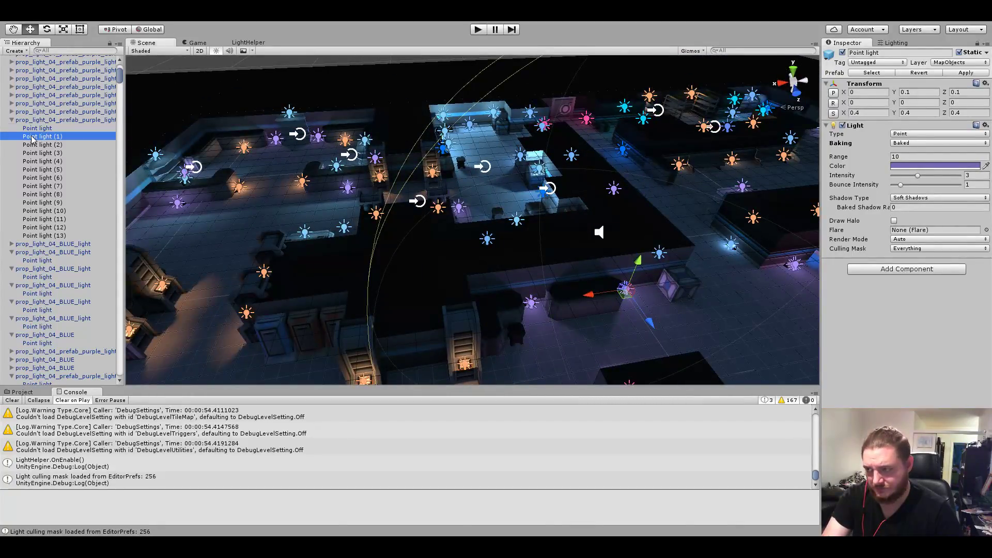
Frame the purple lamp prop in the room and select its child Point light (6).
left_click_drag(529, 228, 273, 181, "alt")
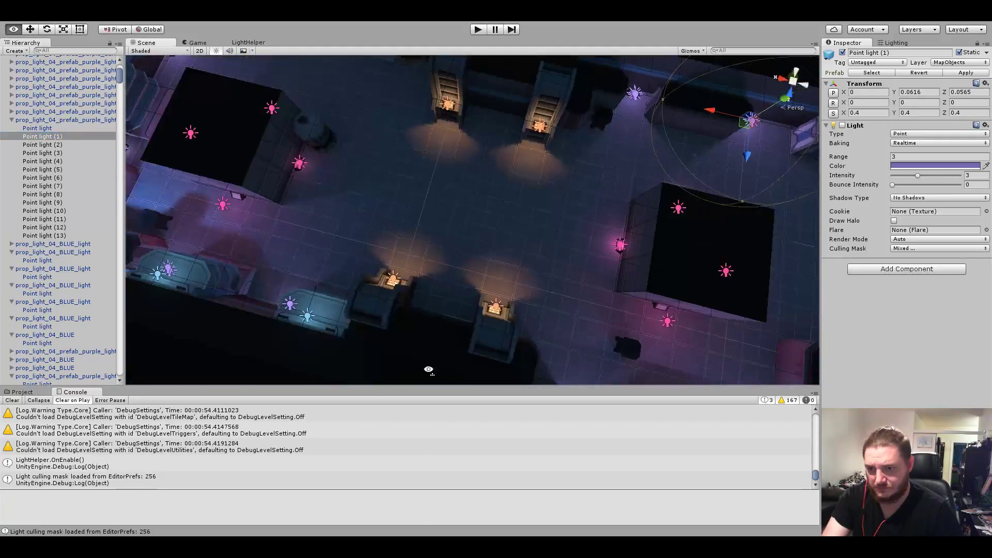
key("f")
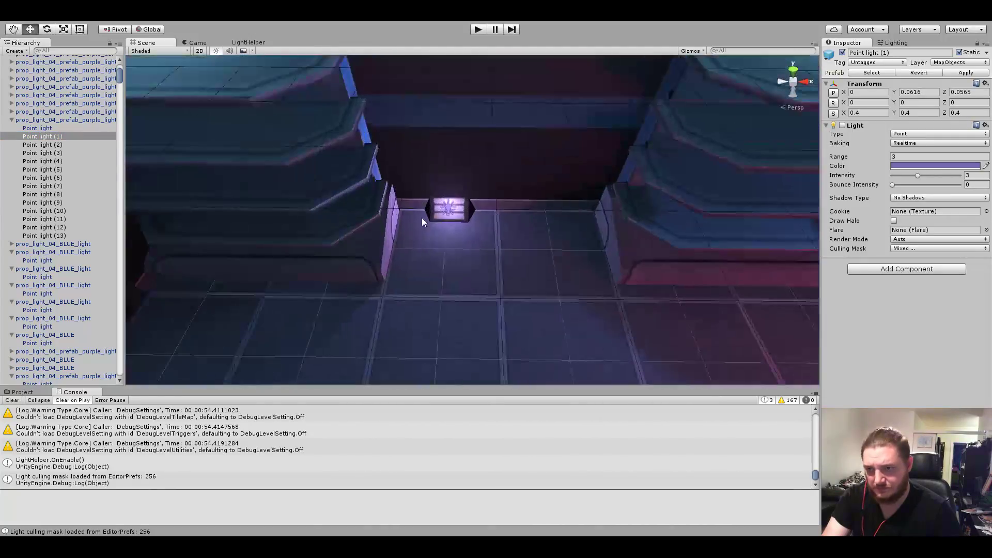
left_click(447, 209)
left_click_drag(447, 212, 513, 192, "alt")
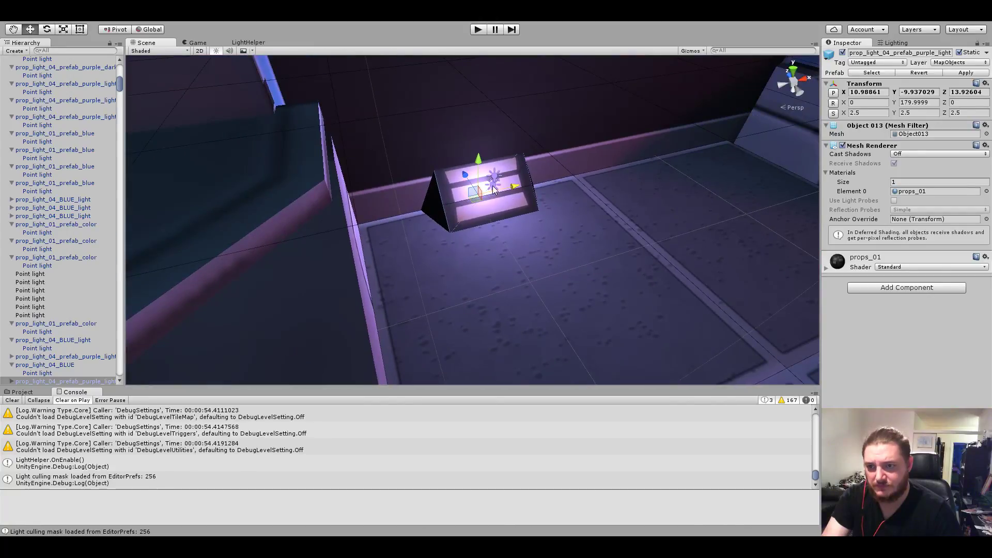
left_click(493, 190)
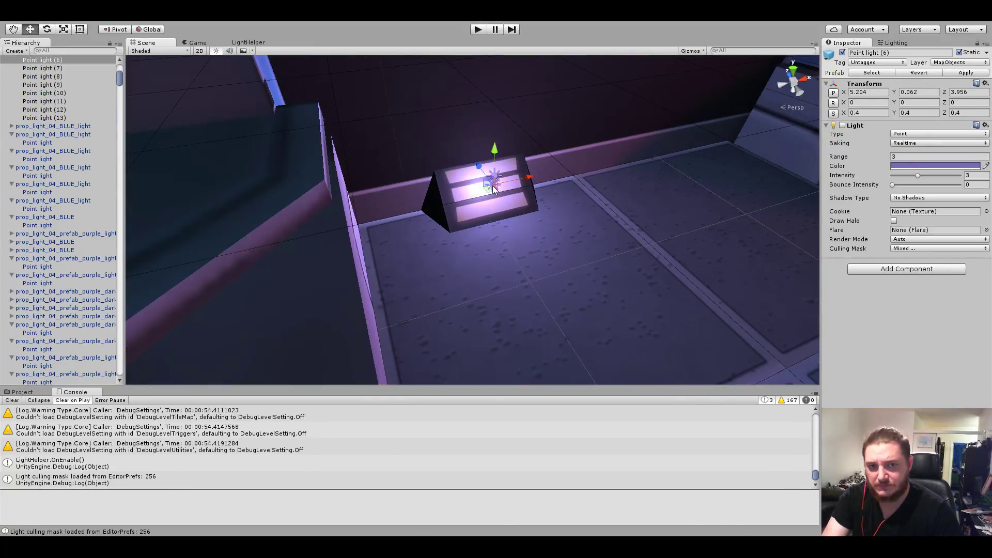
Scroll the Hierarchy, get a lower view of the room, and expand the first prop_light_04_BLUE_light.
scroll(493, 191, "down", 5)
scroll(472, 303, "down", 10)
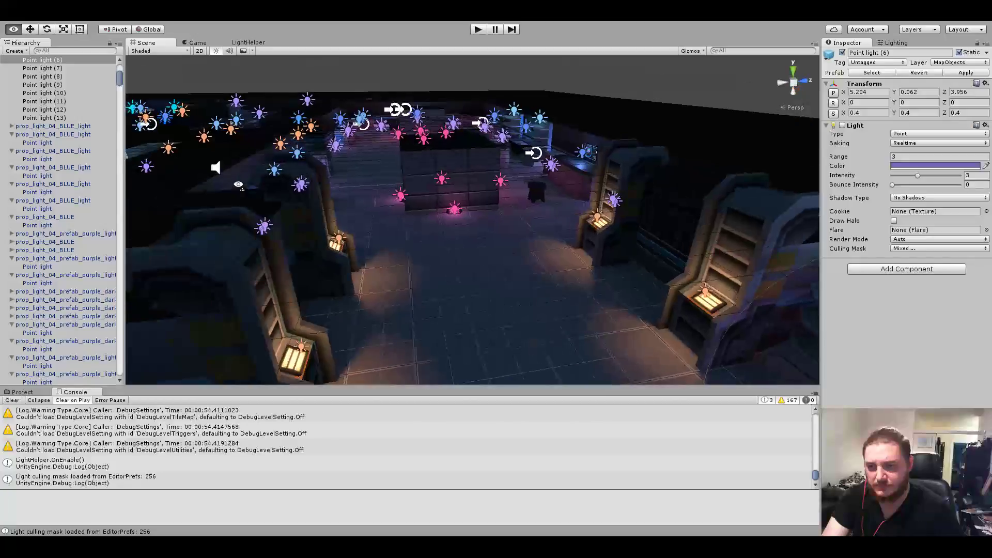
mouse_move(269, 186)
left_mouse_down("alt")
mouse_move(249, 144)
mouse_move(265, 239)
mouse_move(386, 231)
left_mouse_up("alt")
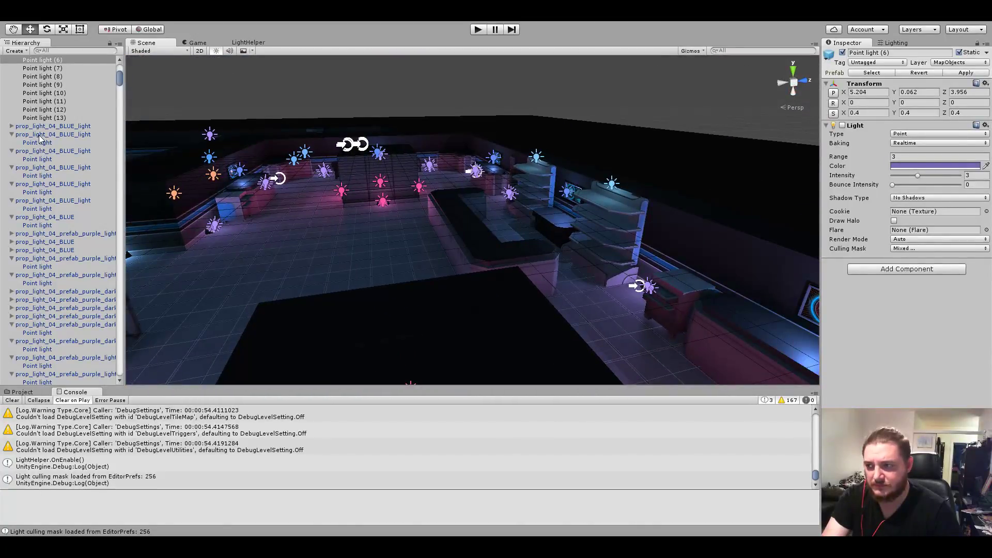
left_click(11, 126)
Select the first blue prop's point light and frame it in the Scene view.
left_click(39, 134)
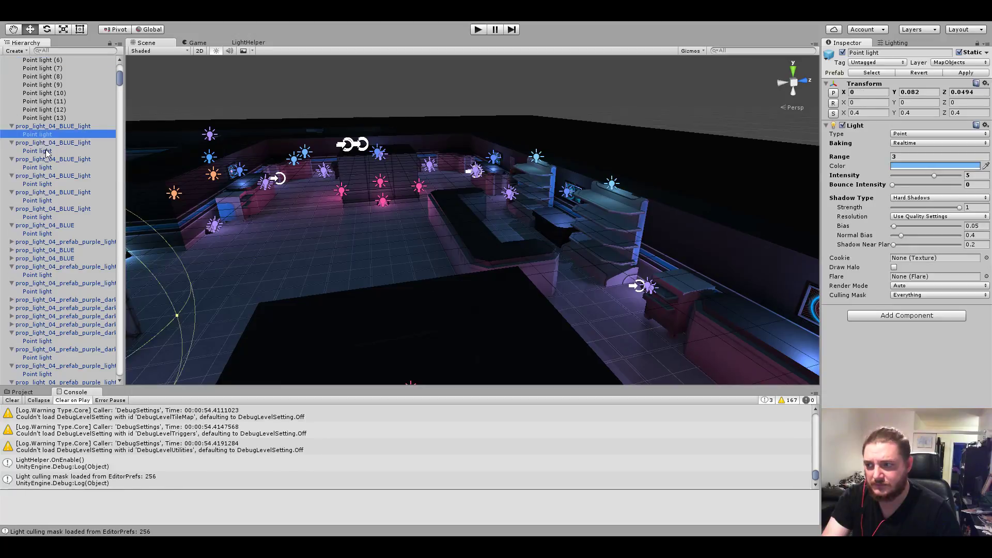
key("f")
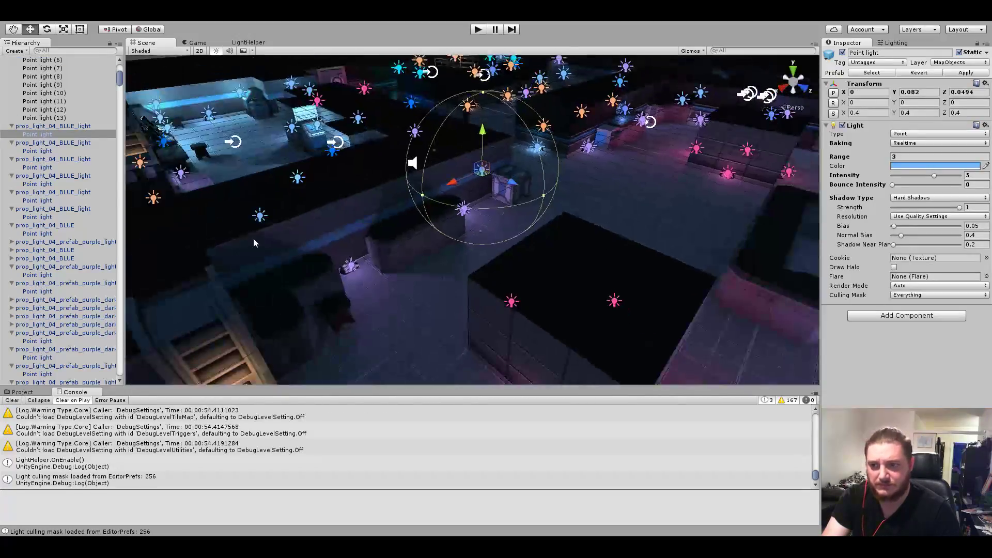
left_click_drag(646, 200, 47, 150, "alt")
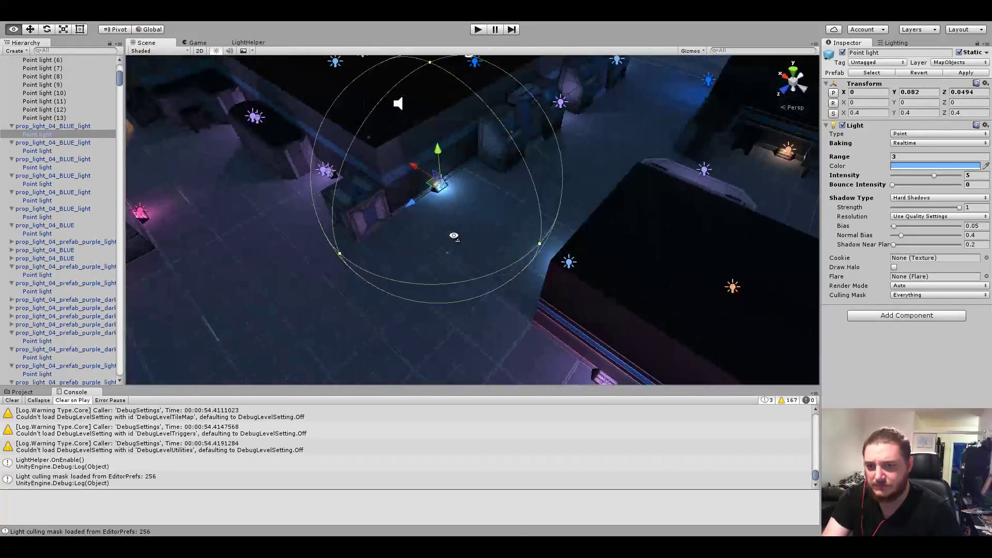
Inspect the second, third and fourth blue prop point lights, then revisit the first and fourth.
left_click(45, 151)
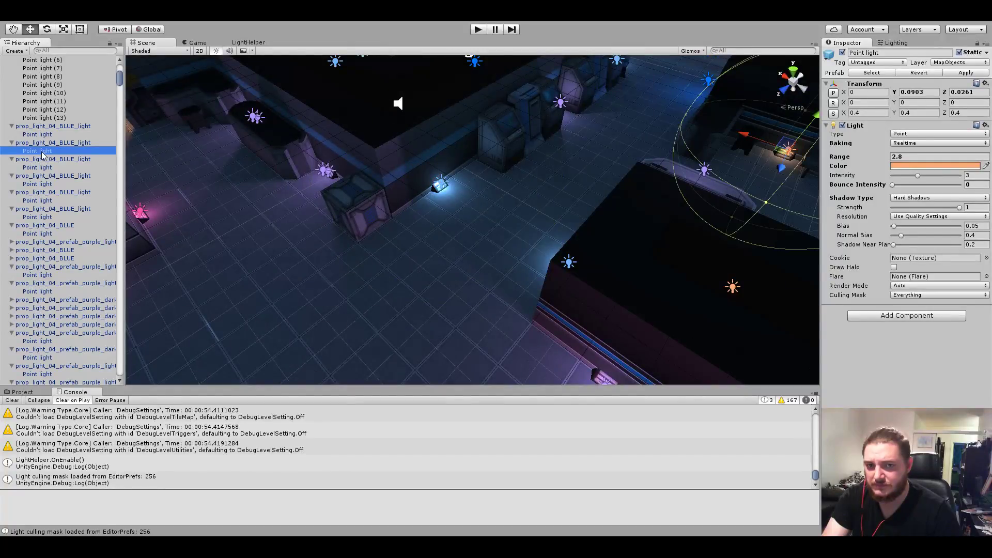
left_click(43, 168)
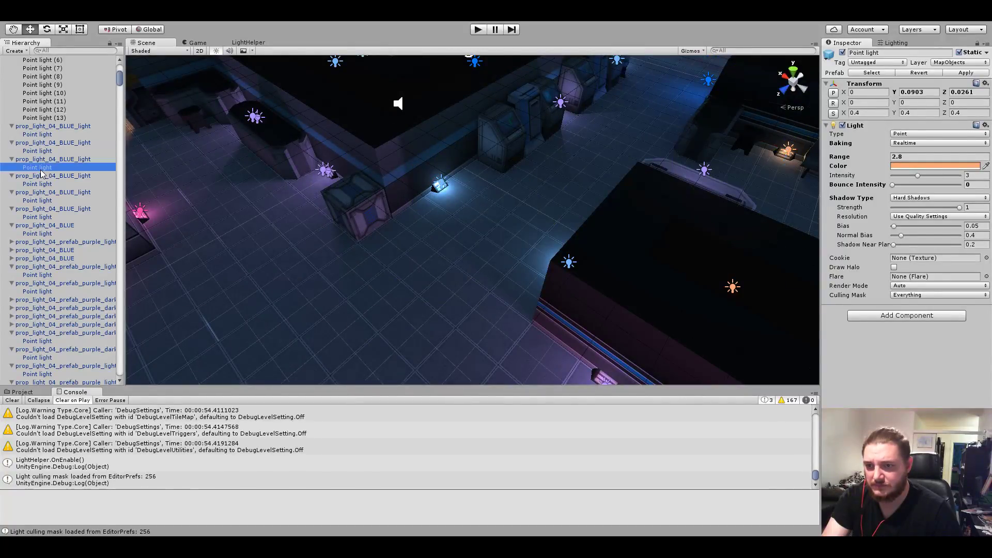
left_click(40, 184)
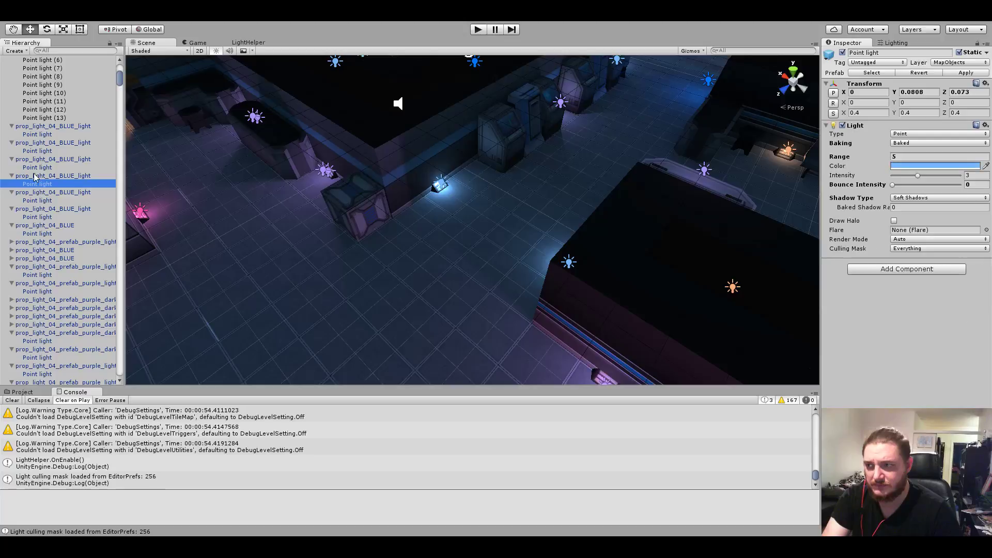
left_click(35, 135)
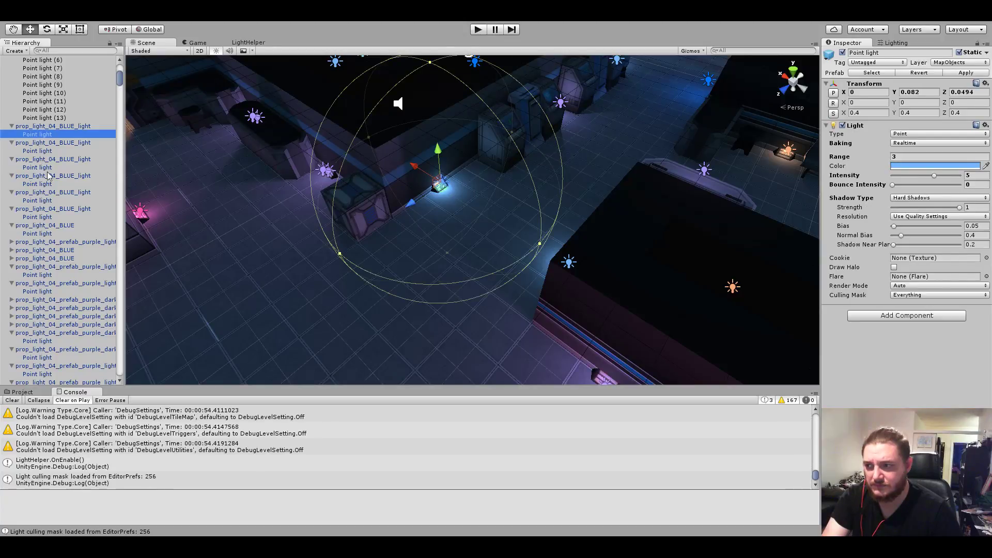
left_click(40, 185)
Frame the next blue prop light and select the Point light child of prop_light_04_BLUE.
left_click(41, 209)
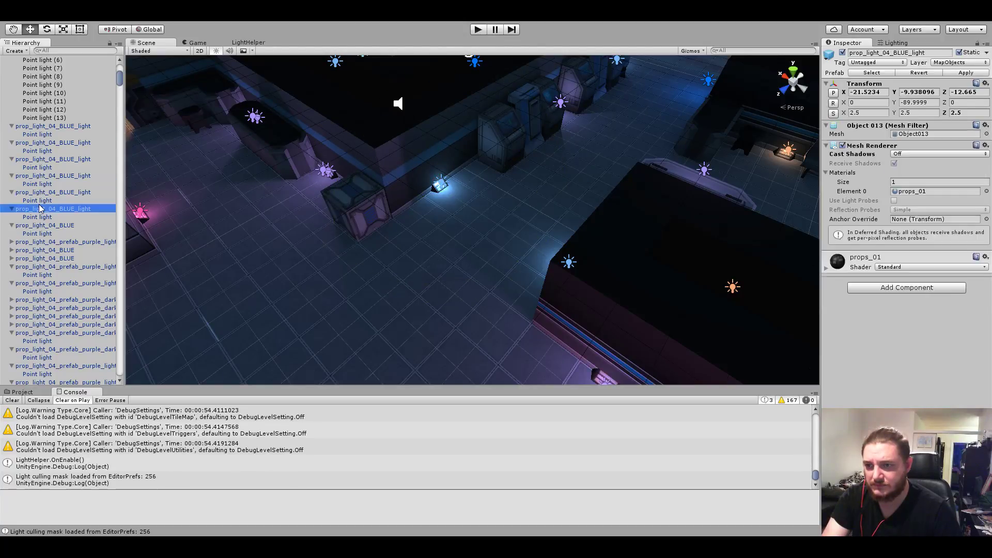
key("f")
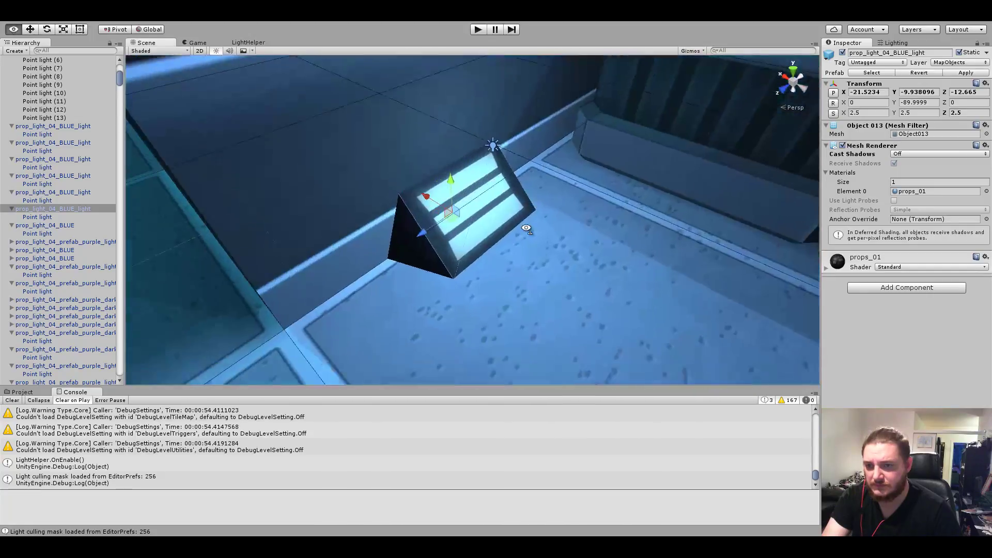
scroll(525, 254, "down", 3)
scroll(525, 254, "down", 5)
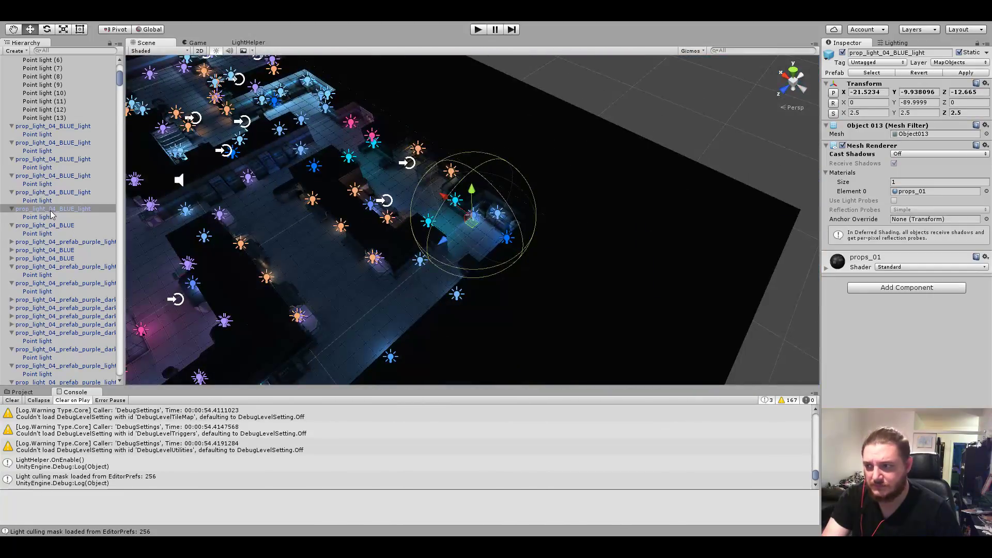
left_click(45, 219)
Frame prop_light_04_BLUE's point light, then inspect the neighbouring purple and blue props' point lights.
left_click(46, 235)
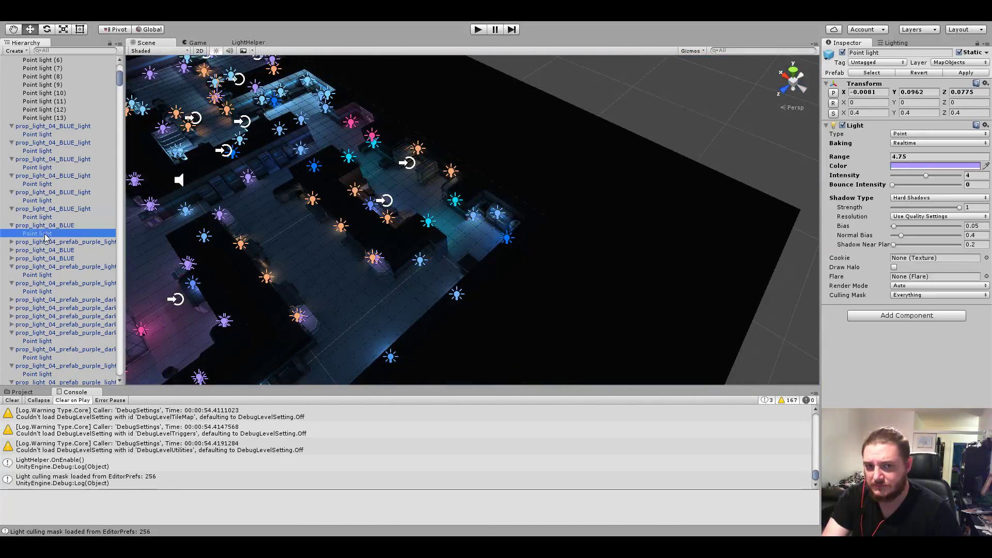
double_click(46, 237)
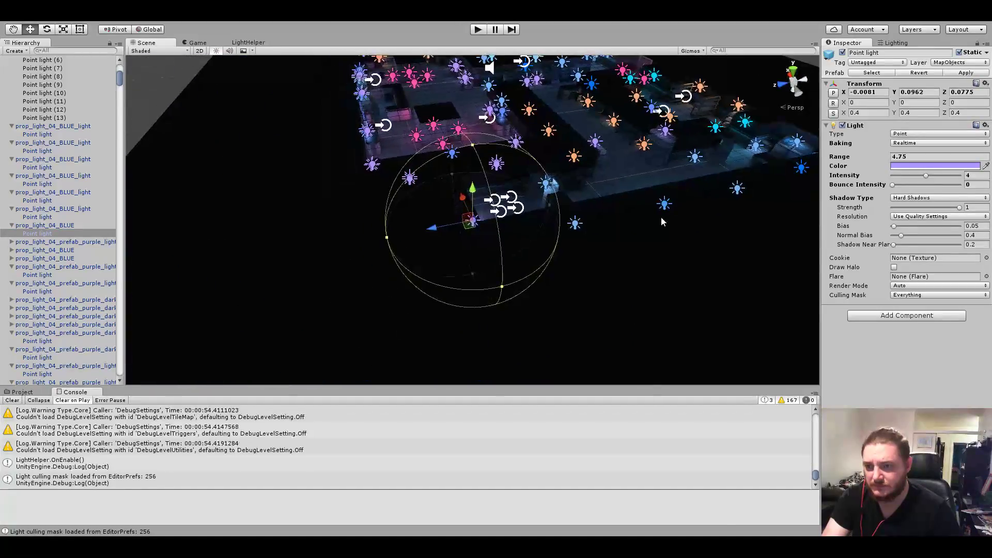
left_click(11, 242)
left_click(16, 250)
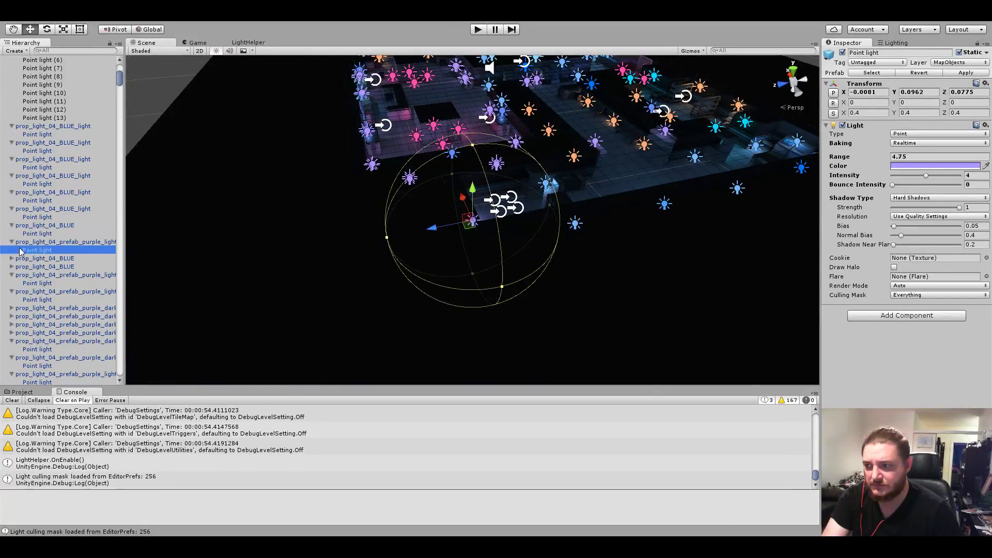
left_click(11, 259)
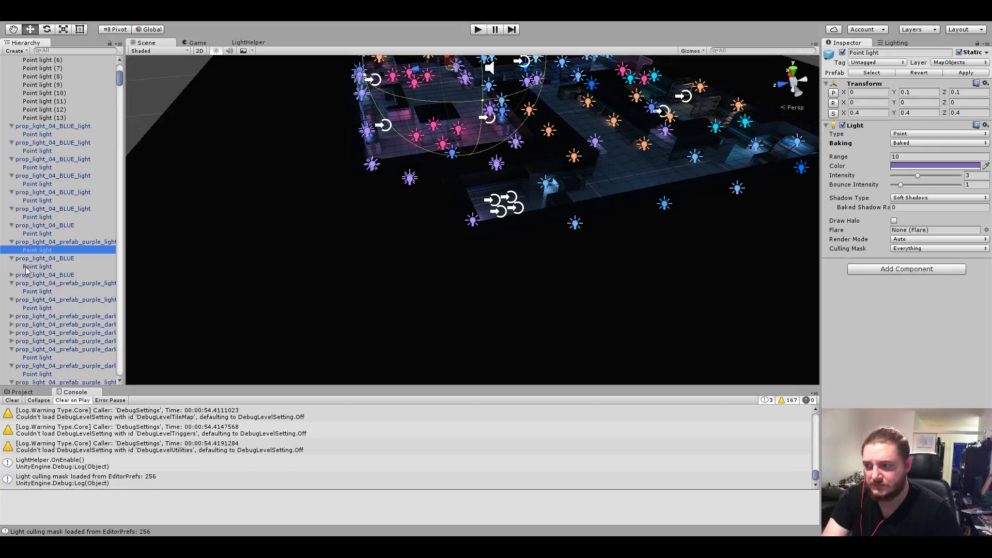
left_click(39, 267)
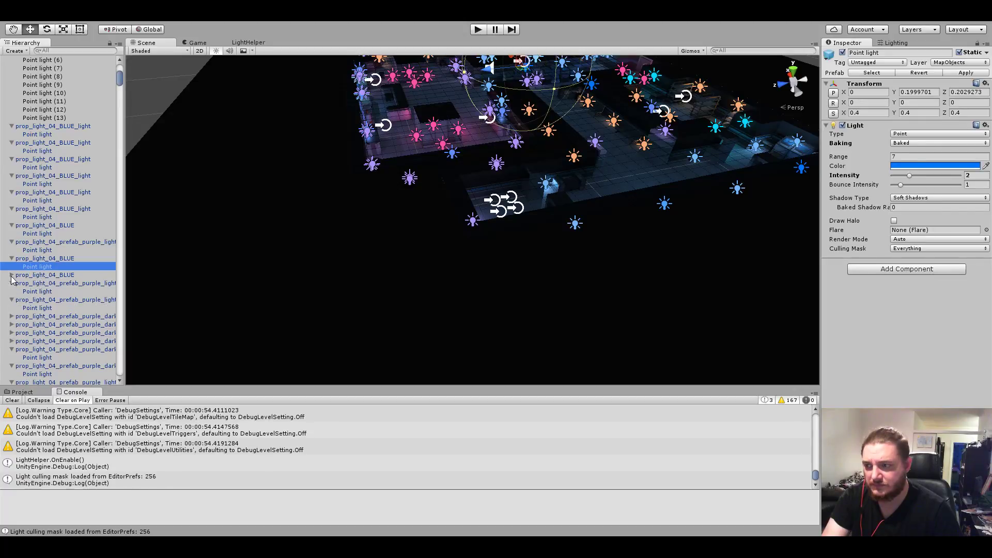
Expand the next prop entries and frame the dark purple prop's point light up close.
left_click(12, 275)
left_click(30, 284)
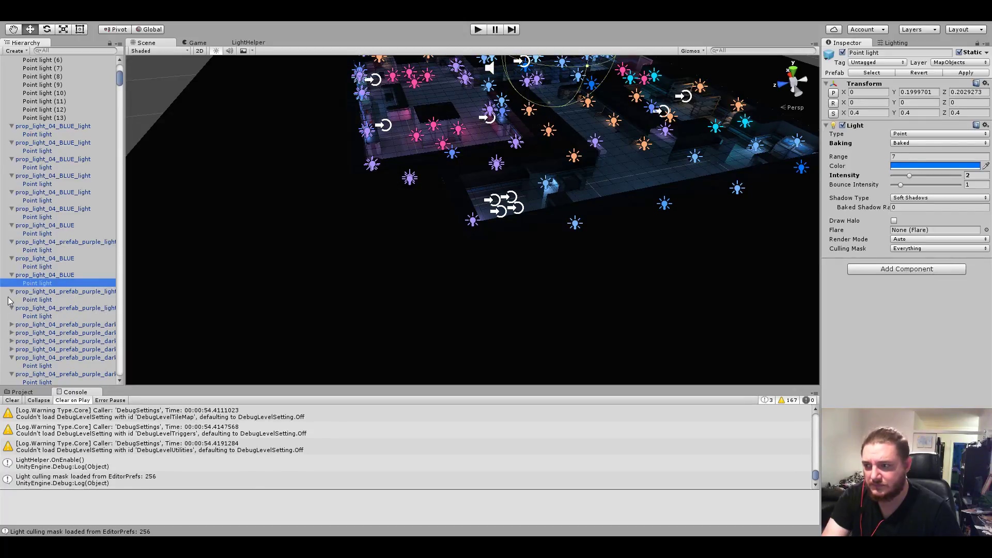
left_click(36, 301)
left_click(35, 317)
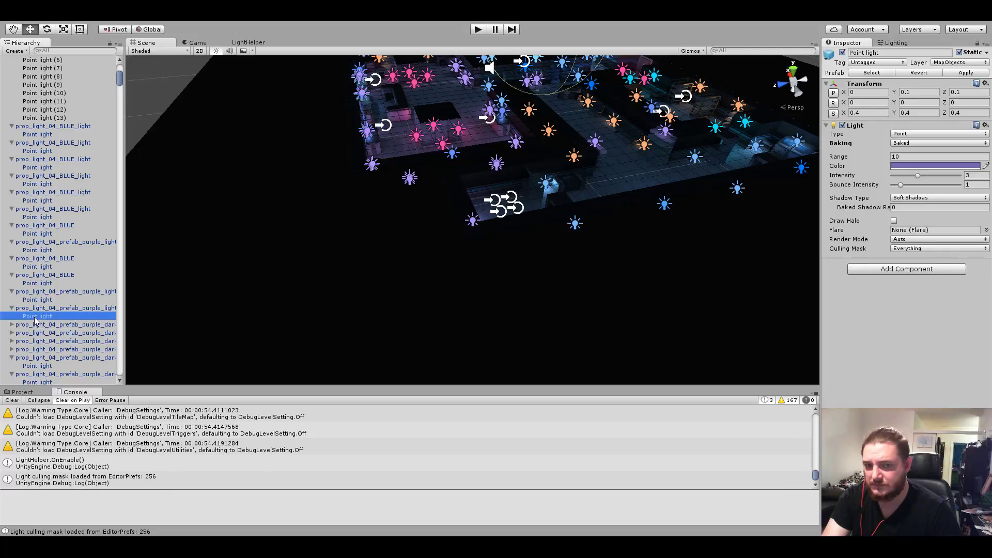
left_click(12, 325)
left_click(32, 332)
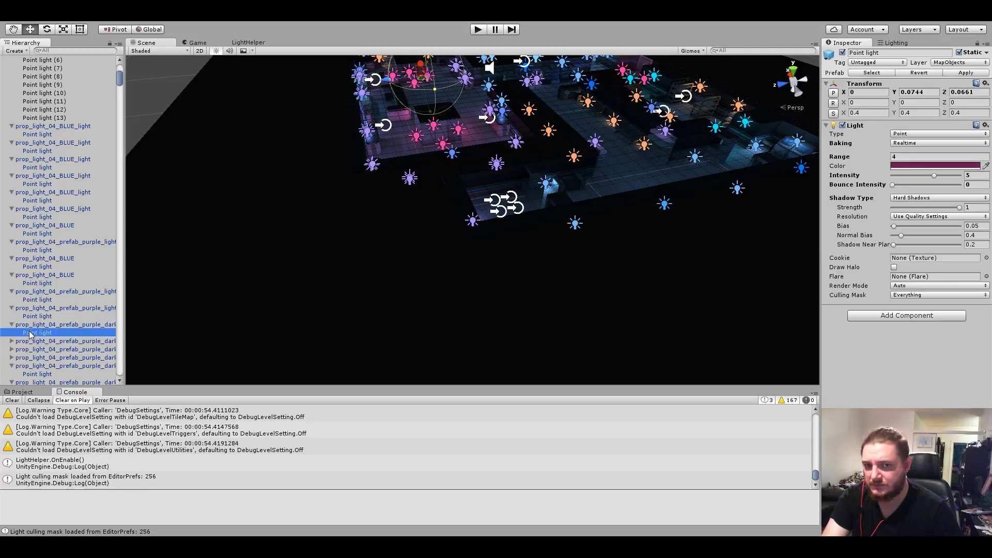
key("f")
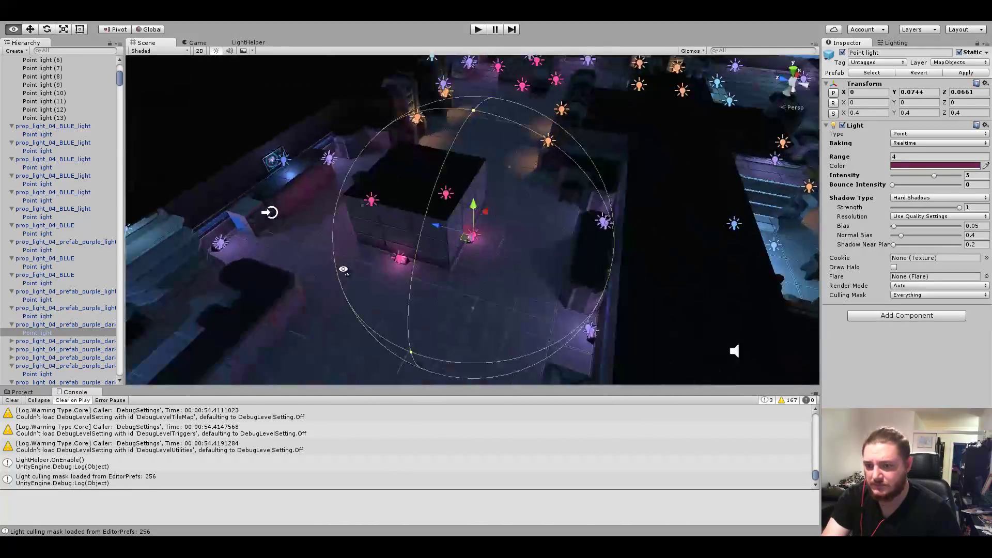
left_click_drag(422, 165, 274, 298, "alt")
Select the next dark purple prop's point light and set its Range to 5.
left_click(12, 341)
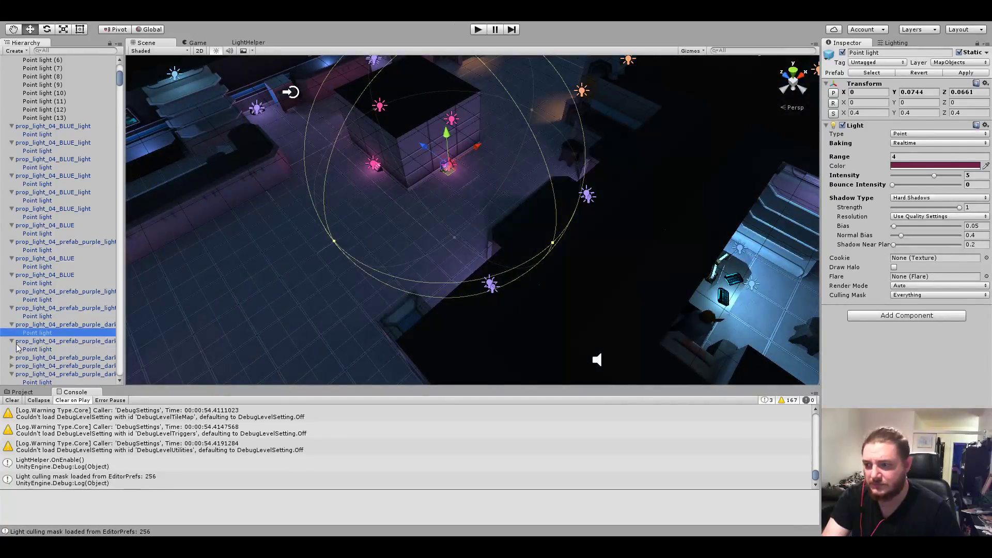
left_click(36, 350)
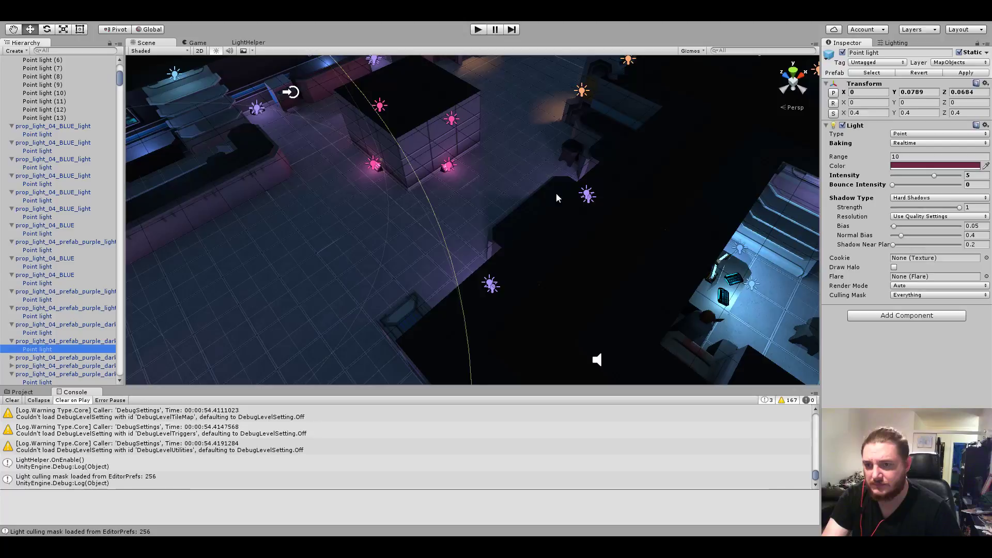
mouse_move(556, 193)
left_mouse_down("alt")
mouse_move(241, 180)
mouse_move(331, 165)
left_mouse_up("alt")
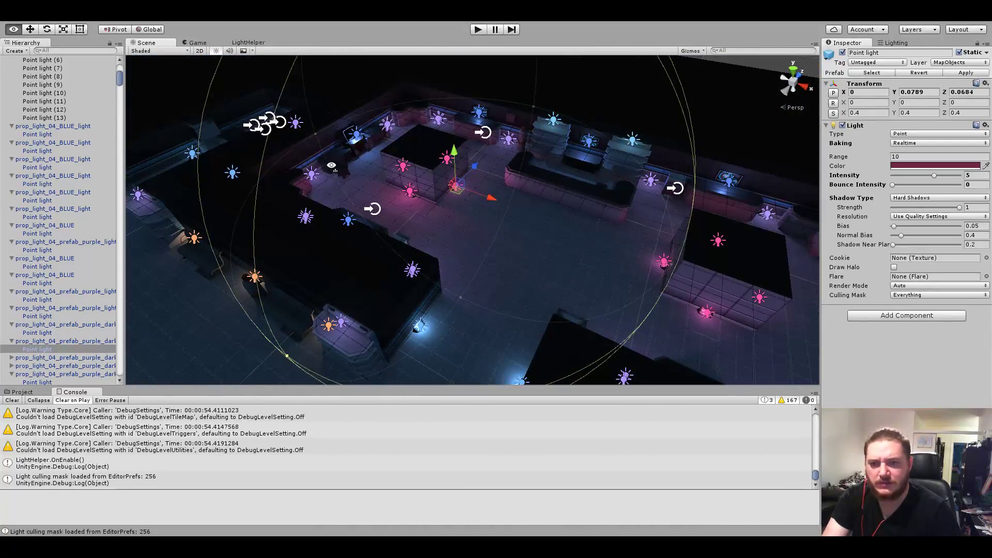
left_click_drag(331, 165, 333, 166, "alt")
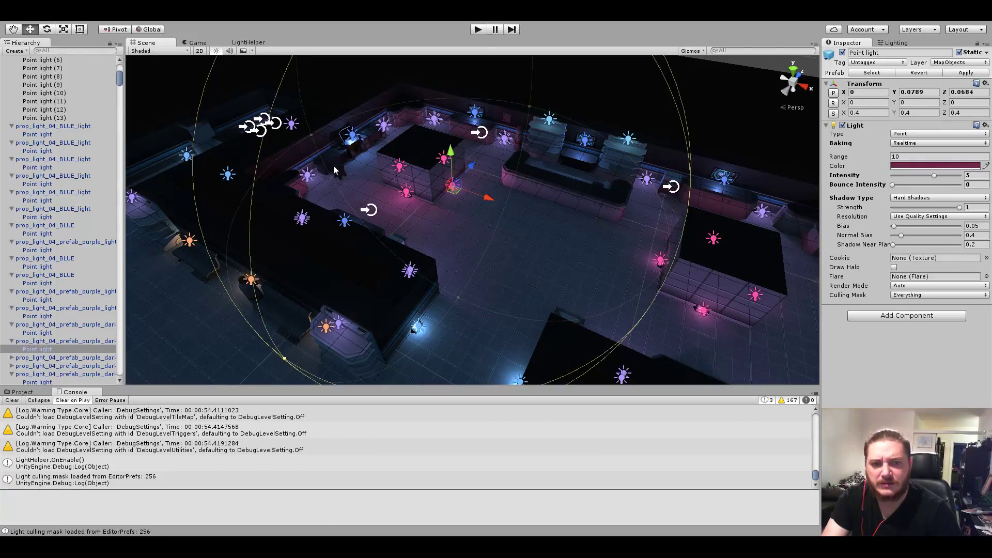
left_click(926, 157)
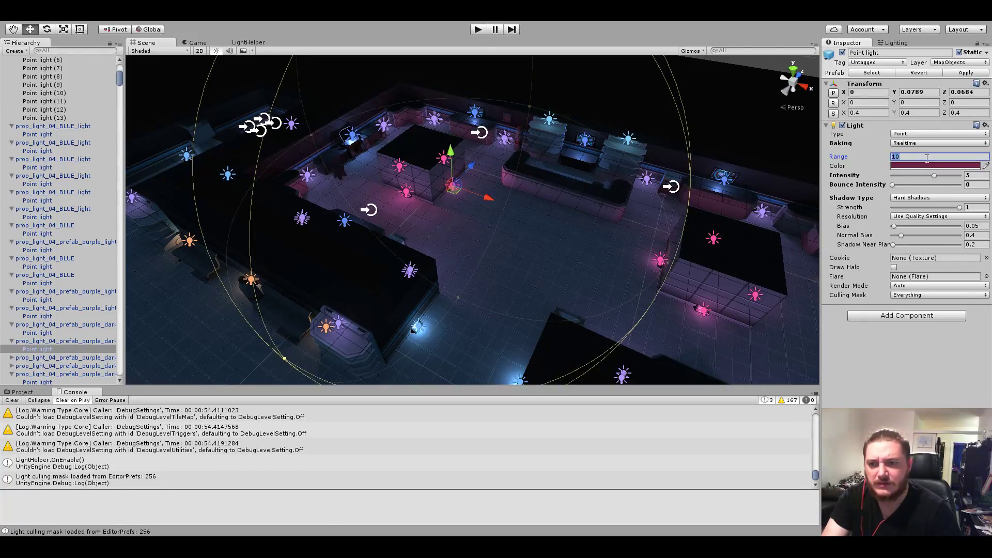
type("5")
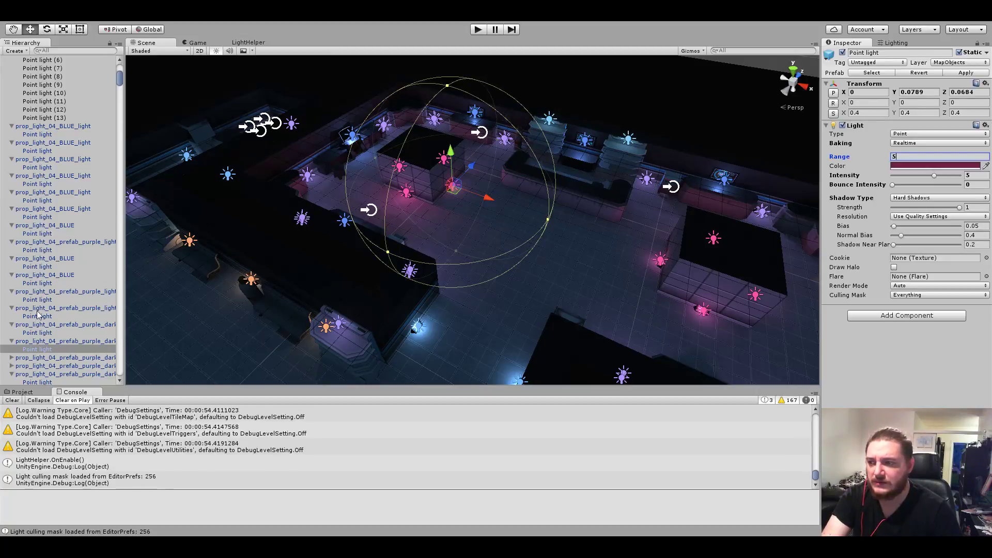
Compare with the neighbouring light, then change the edited light's Range to 4.
left_click(42, 333)
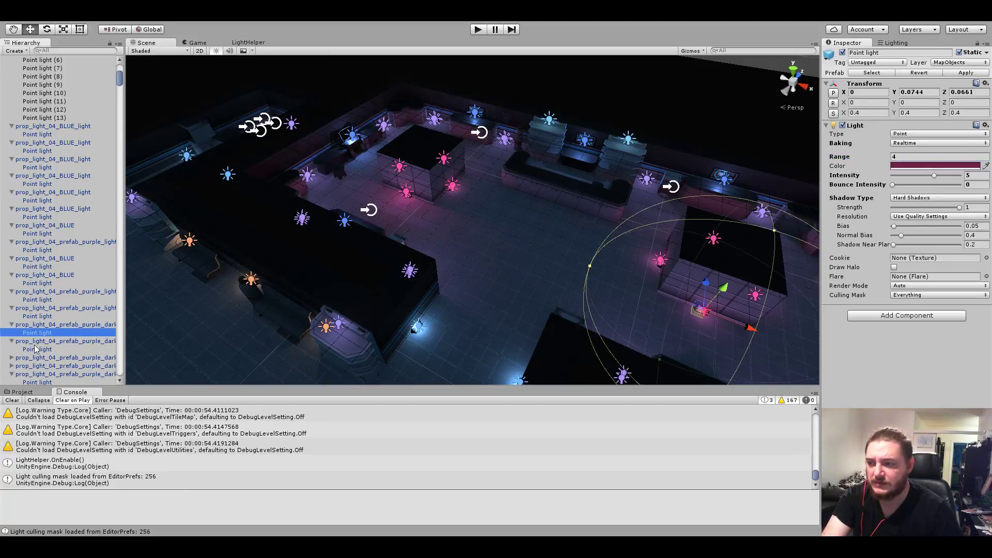
left_click(35, 349)
left_click(899, 156)
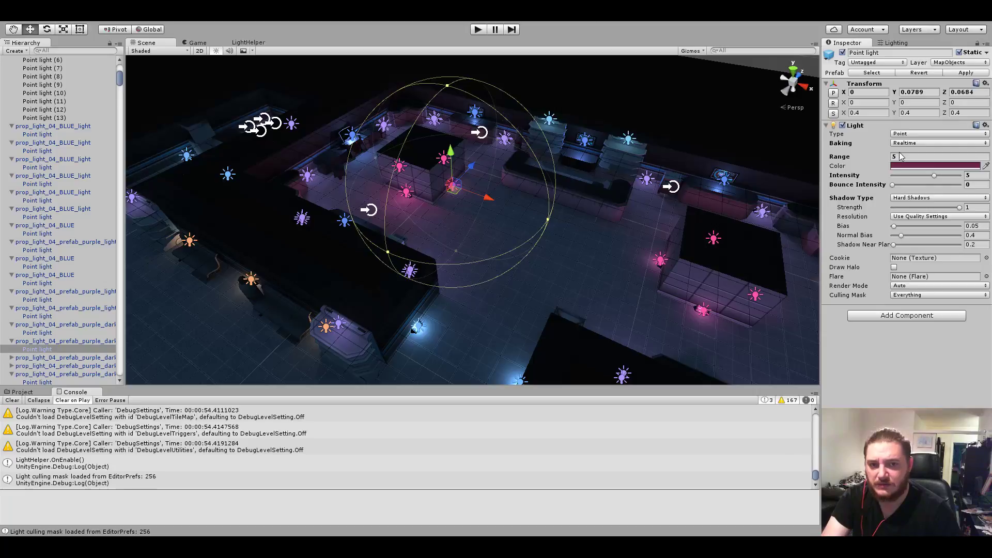
left_click(899, 156)
type("4")
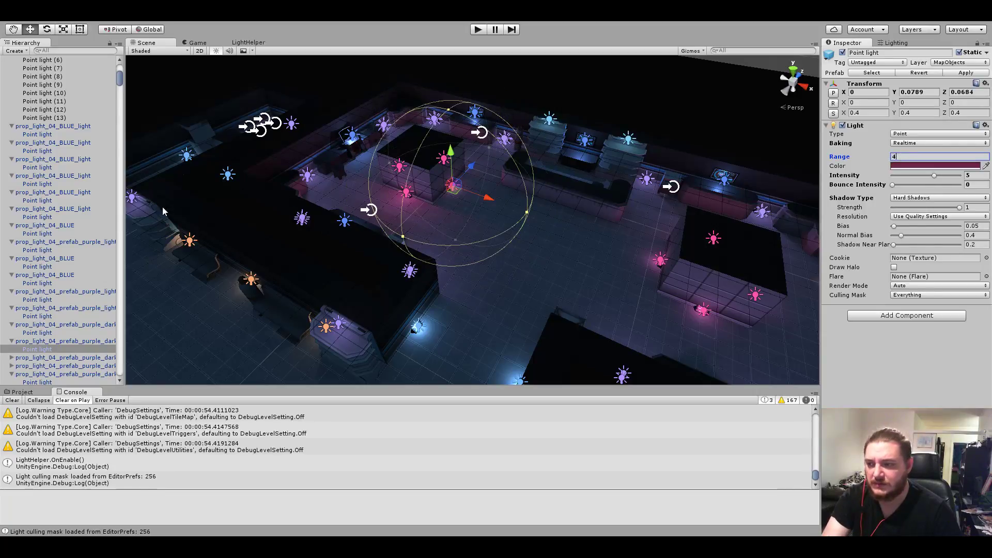
Check the neighbouring light, then move down to another dark purple prop's realtime point light.
left_click(47, 334)
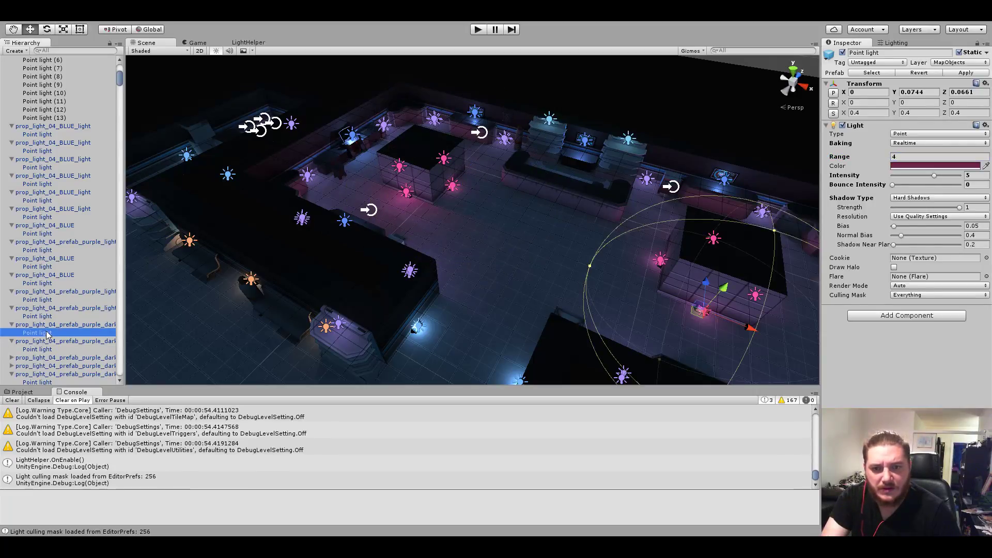
left_click(44, 349)
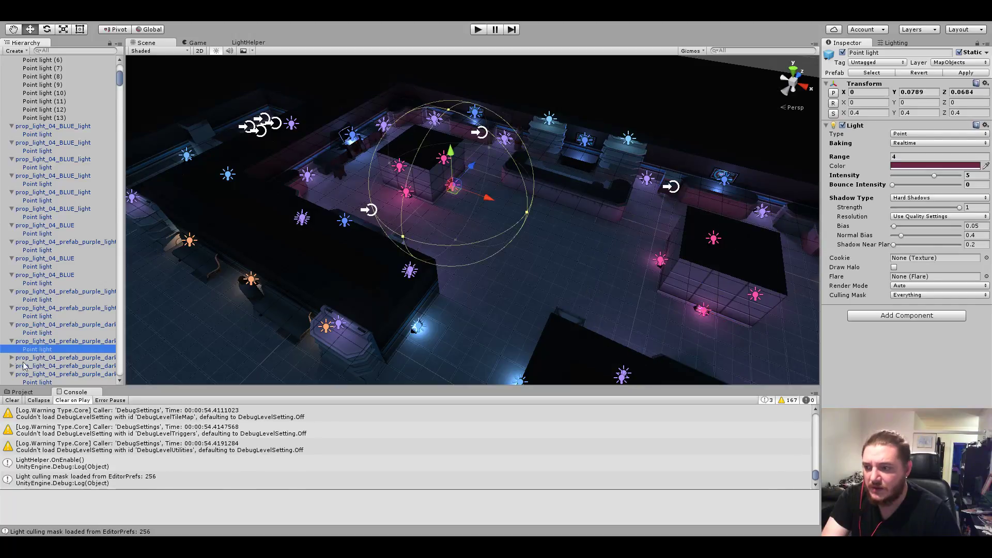
left_click(46, 366)
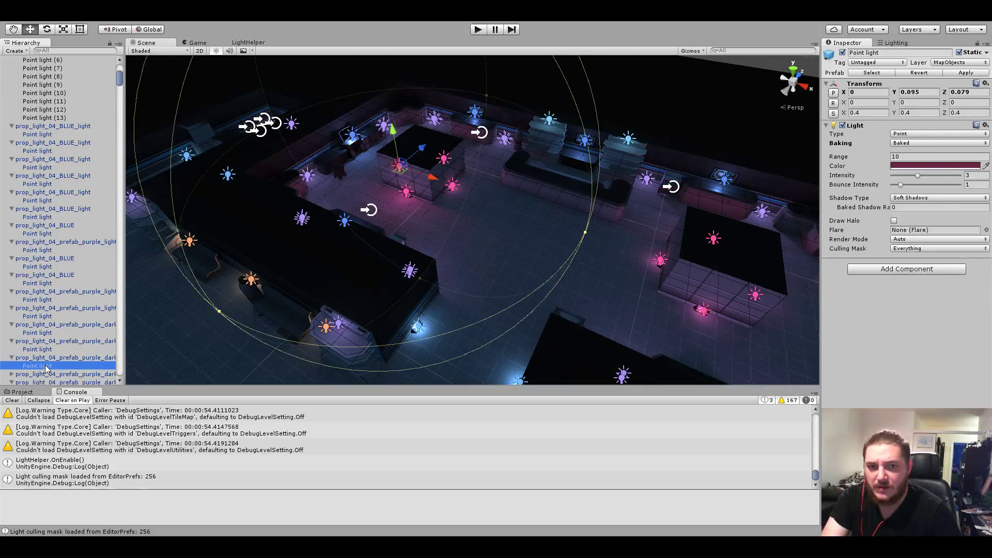
scroll(69, 355, "down", 3)
left_click(11, 281)
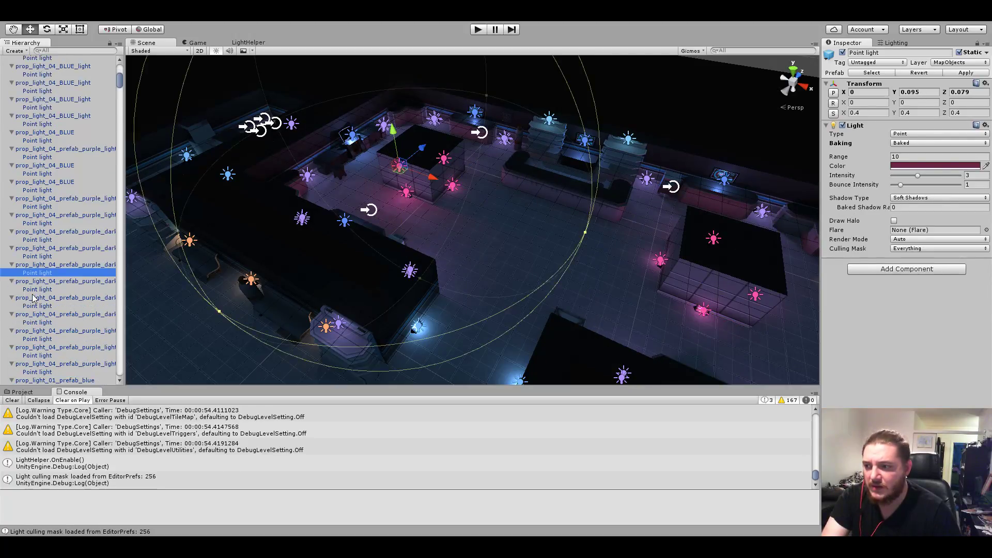
left_click(37, 290)
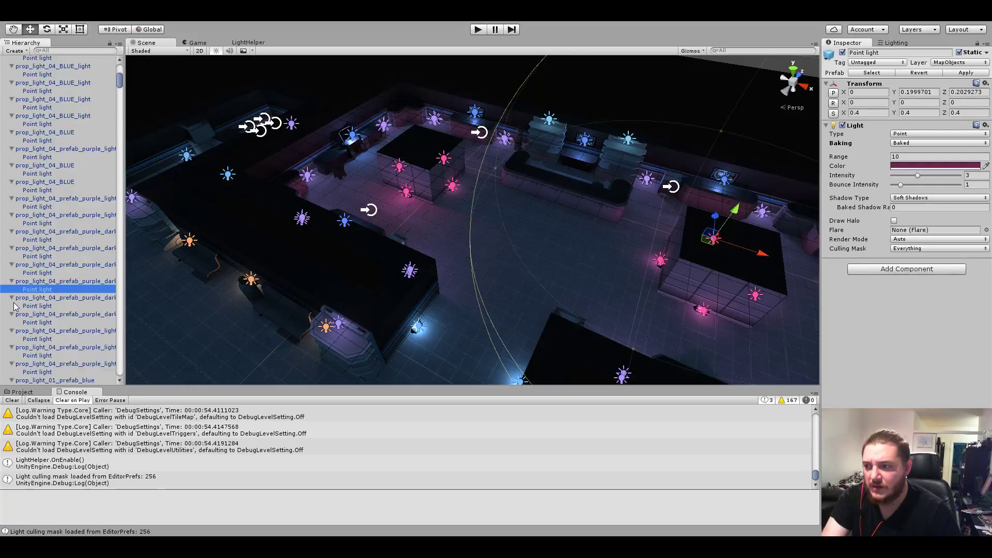
left_click(48, 307)
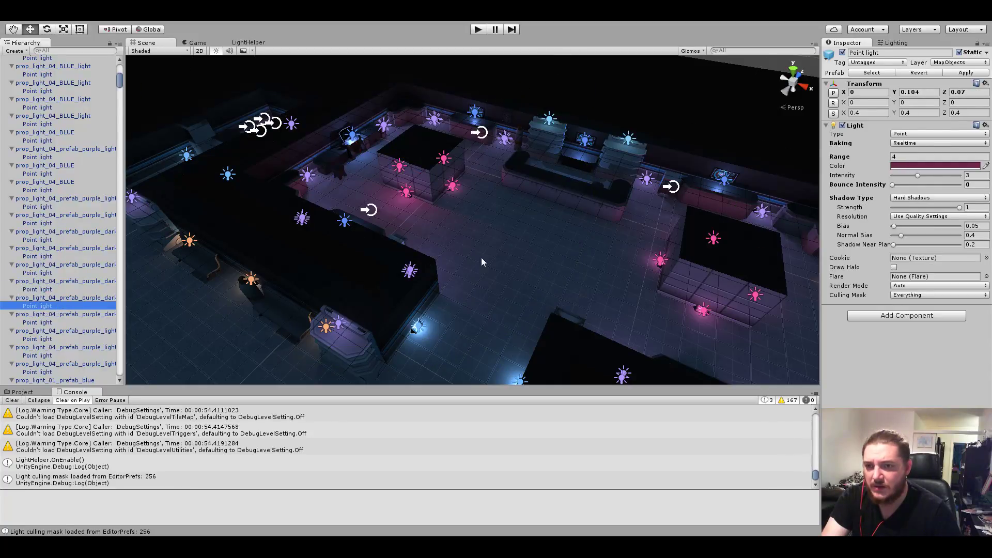
left_click_drag(481, 263, 50, 257, "alt")
Select the following point lights and frame the newest one in the Scene view.
left_click(25, 324)
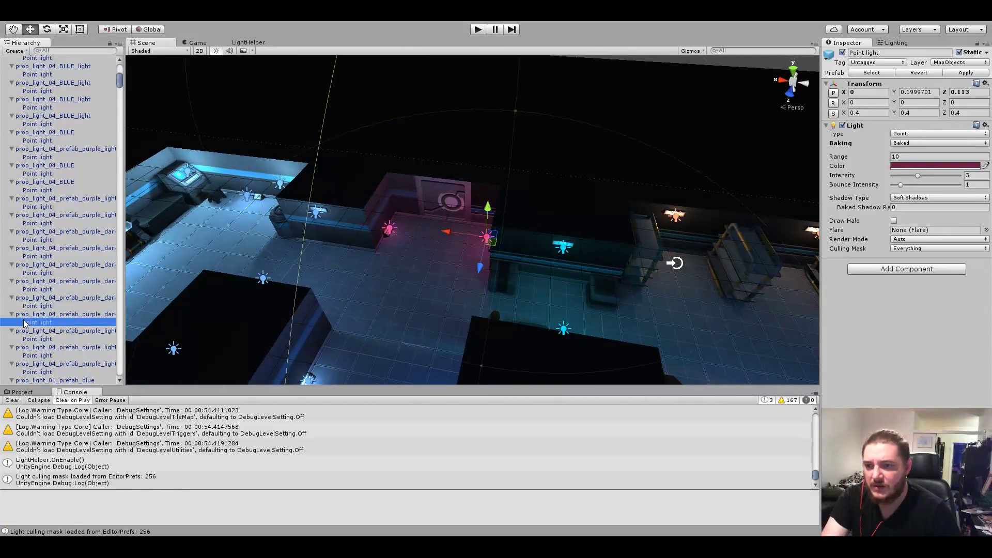
left_click(38, 339)
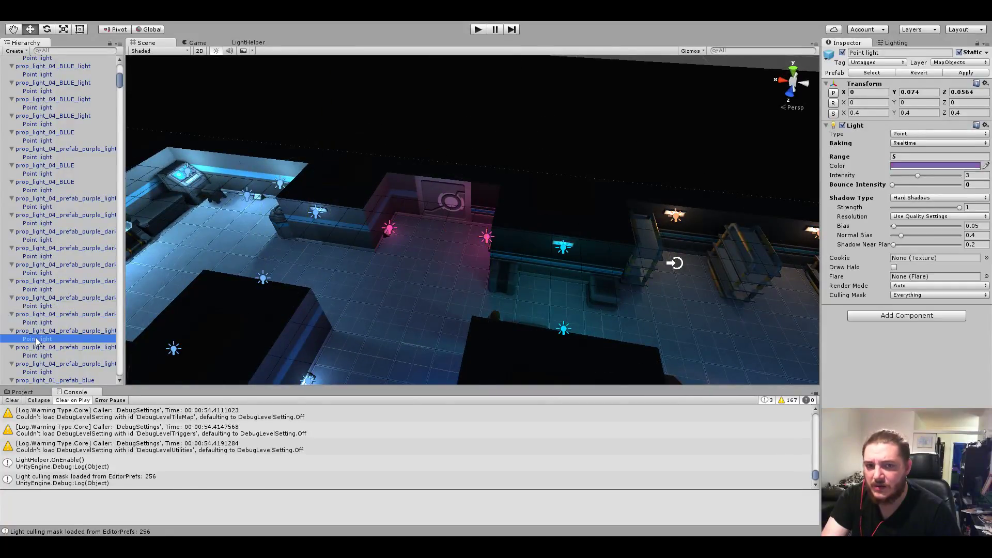
key("f")
left_click_drag(604, 264, 344, 166, "alt")
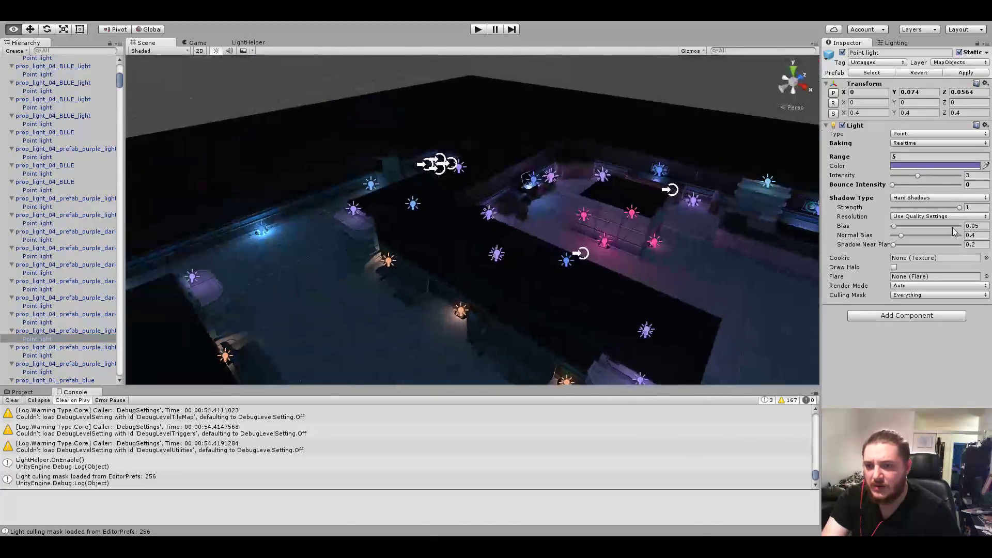
scroll(345, 166, "up", 5)
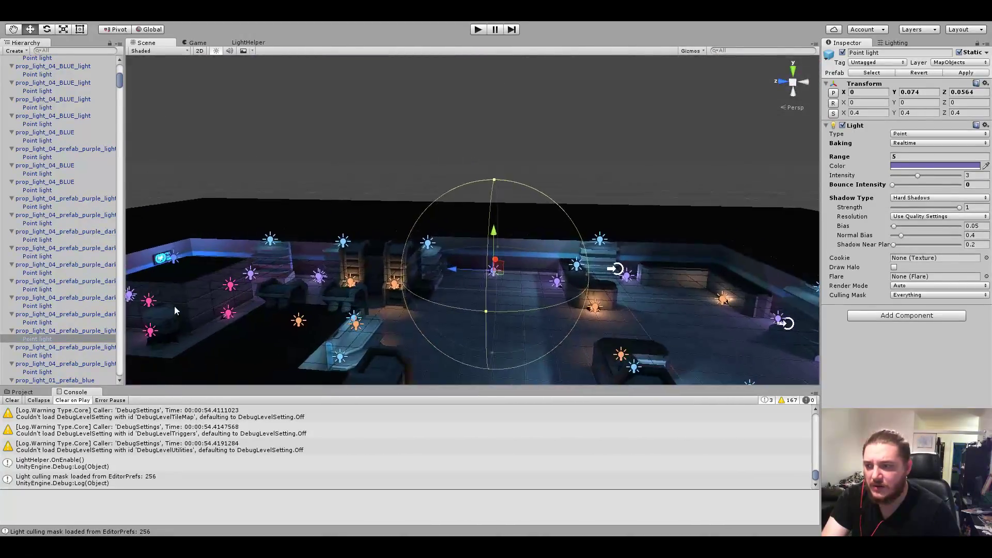
scroll(49, 309, "down", 5)
Step through further purple prop point lights to the blue prop's realtime, hard-shadow light.
left_click(41, 202)
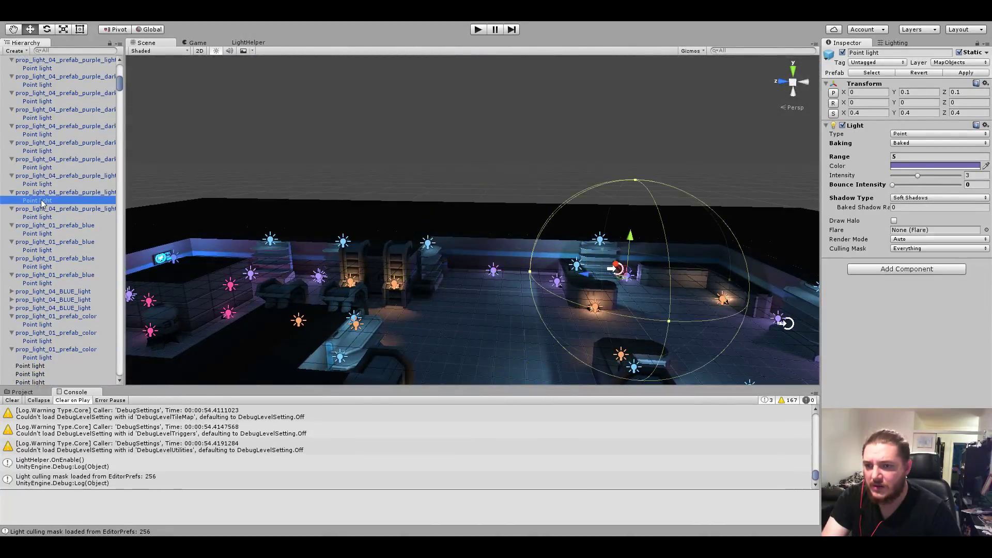
left_click(37, 217)
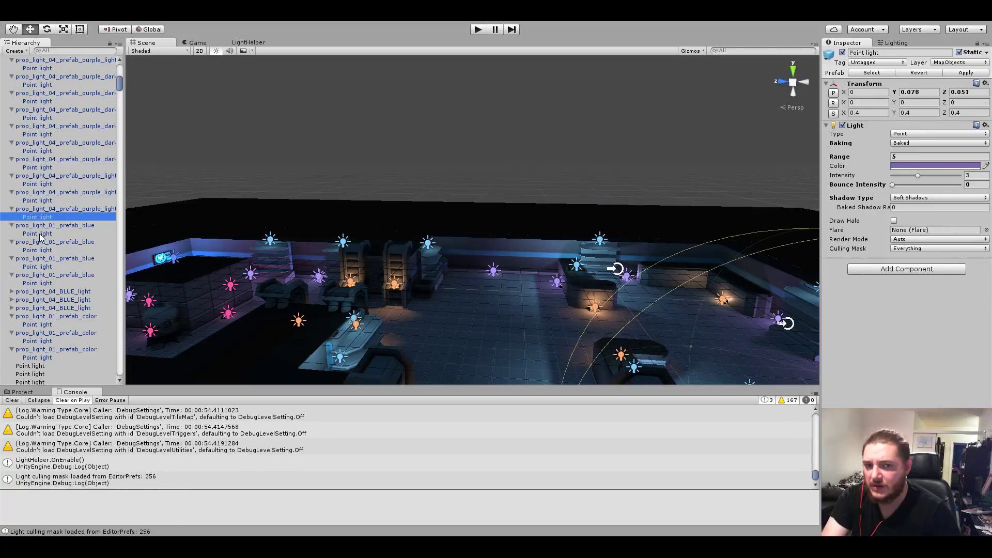
left_click(41, 235)
left_click(37, 250)
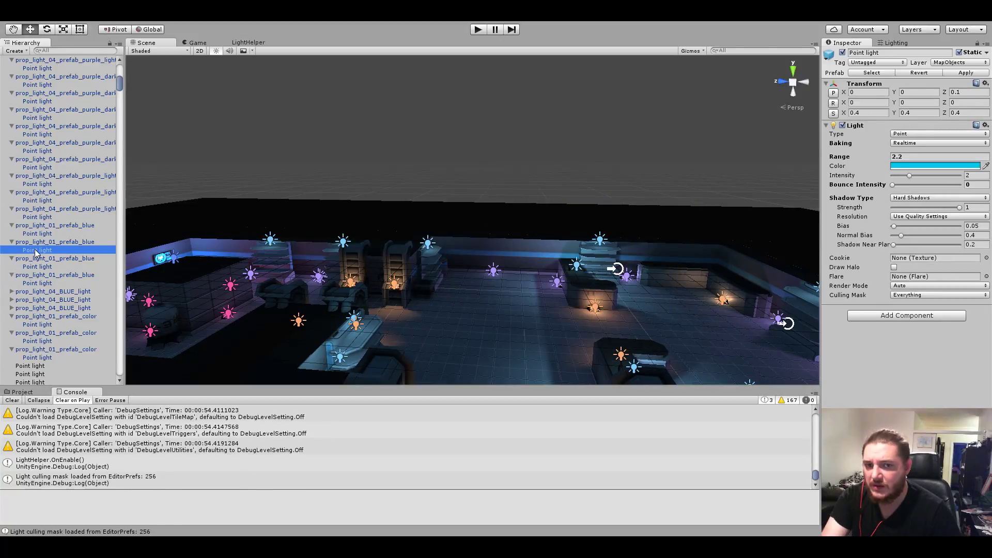
Set the framed prop_light_01_prefab_blue point light to Baked with Soft Shadows.
key("f")
mouse_move(608, 270)
left_mouse_down("alt")
mouse_move(718, 275)
mouse_move(824, 237)
mouse_move(571, 323)
mouse_move(516, 311)
left_mouse_up("alt")
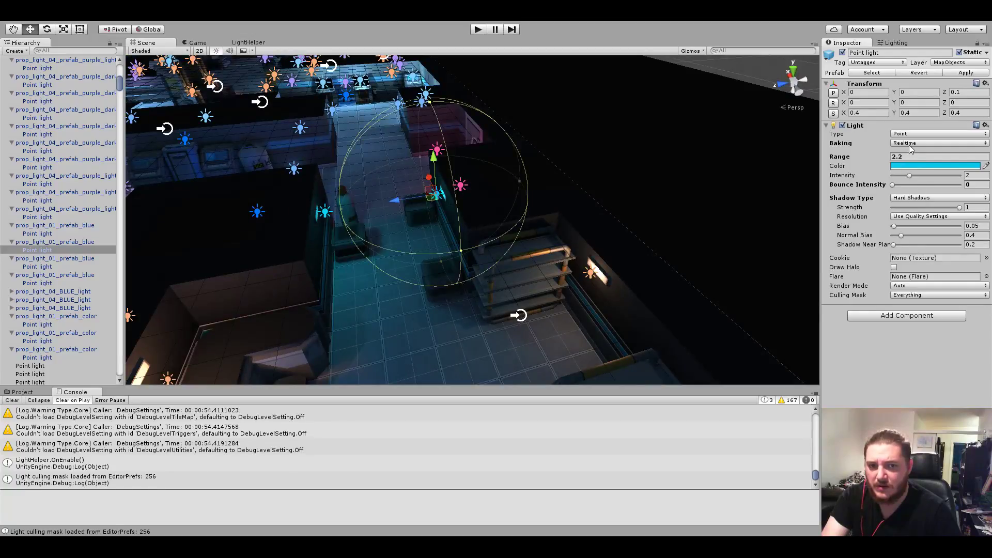
left_click(909, 145)
left_click(905, 164)
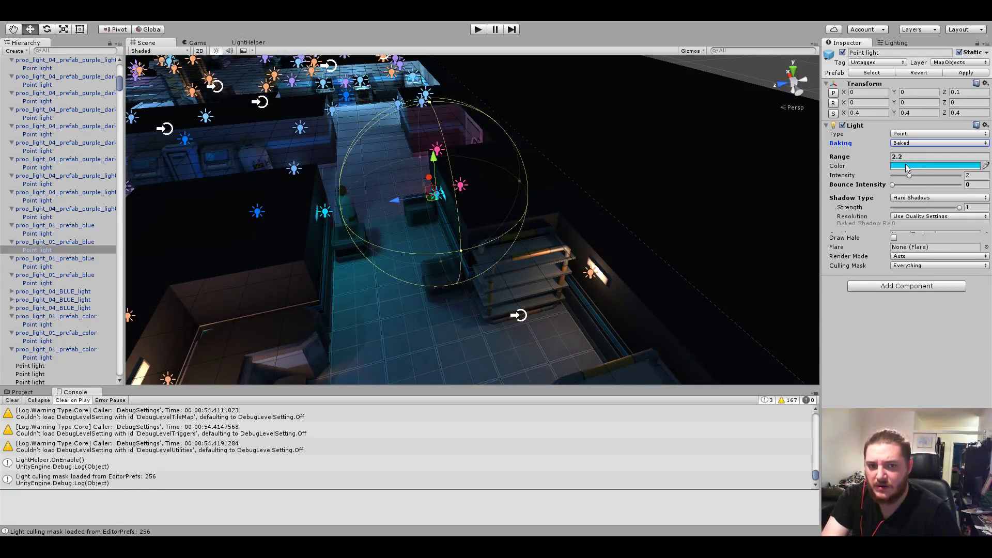
left_click(909, 197)
left_click(907, 206)
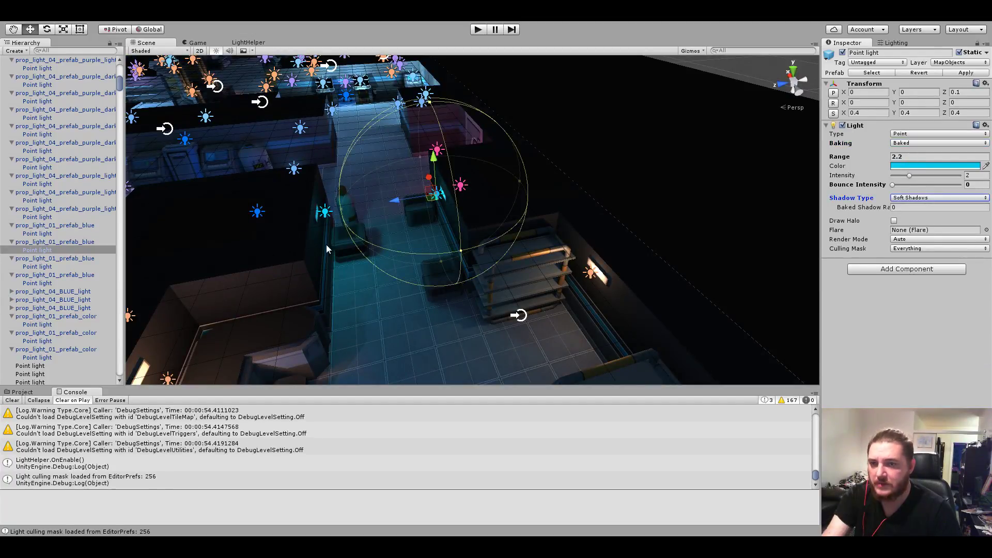
Check the next point lights and the first prop_light_04_BLUE_light's point light.
left_click(27, 264)
left_click_drag(392, 243, 430, 254, "alt")
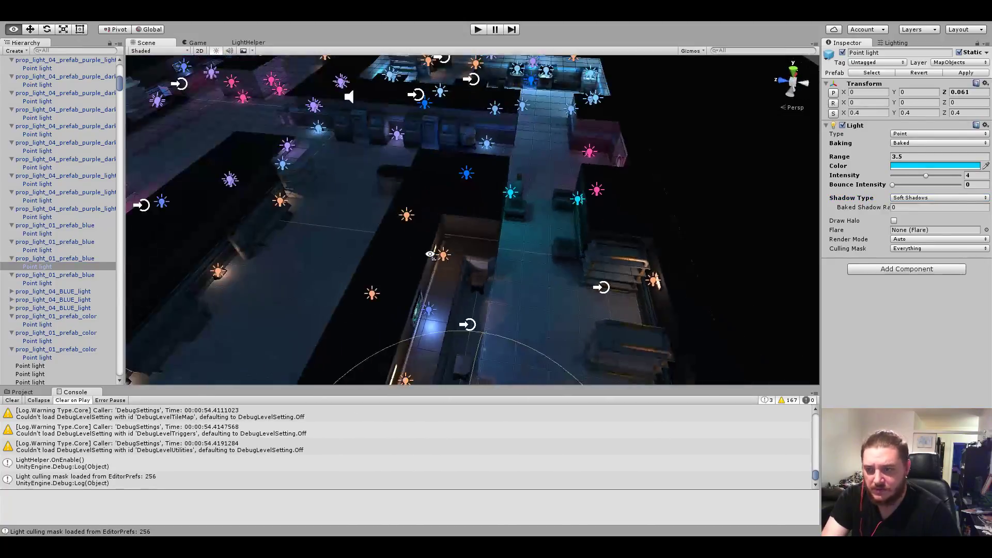
left_click(35, 284)
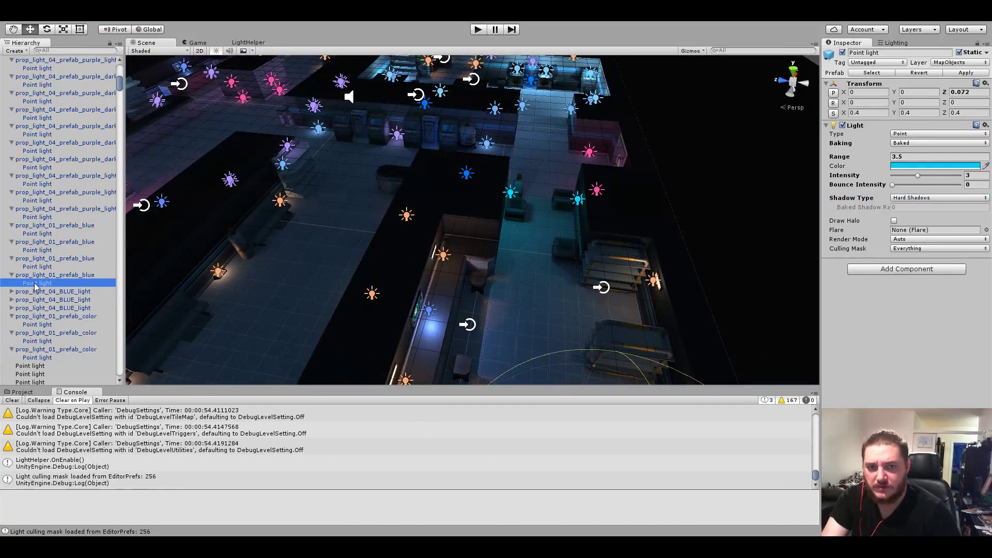
left_click(11, 291)
left_click(30, 300)
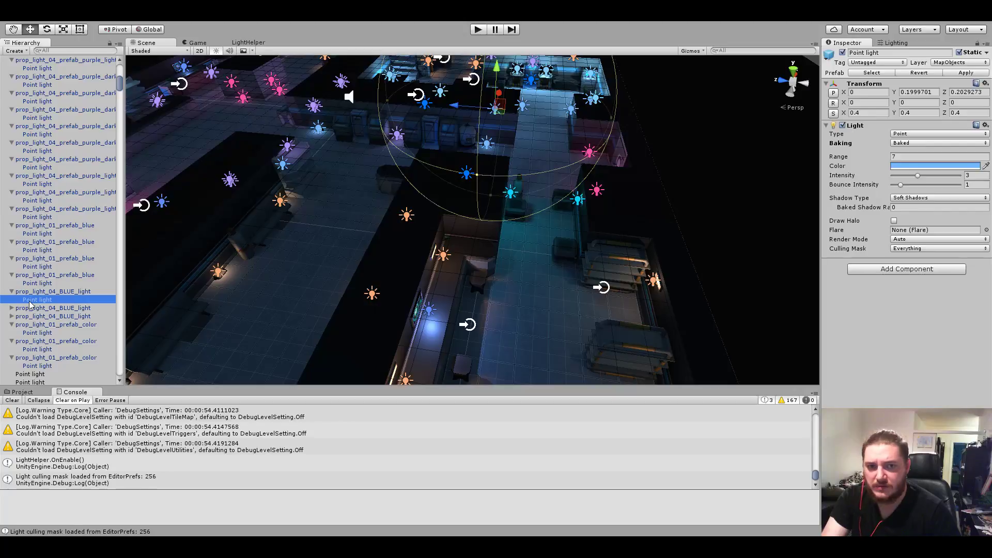
Inspect the point lights of the second and third prop_light_04_BLUE_light entries.
left_click(29, 308)
left_click(11, 308)
left_click(42, 316)
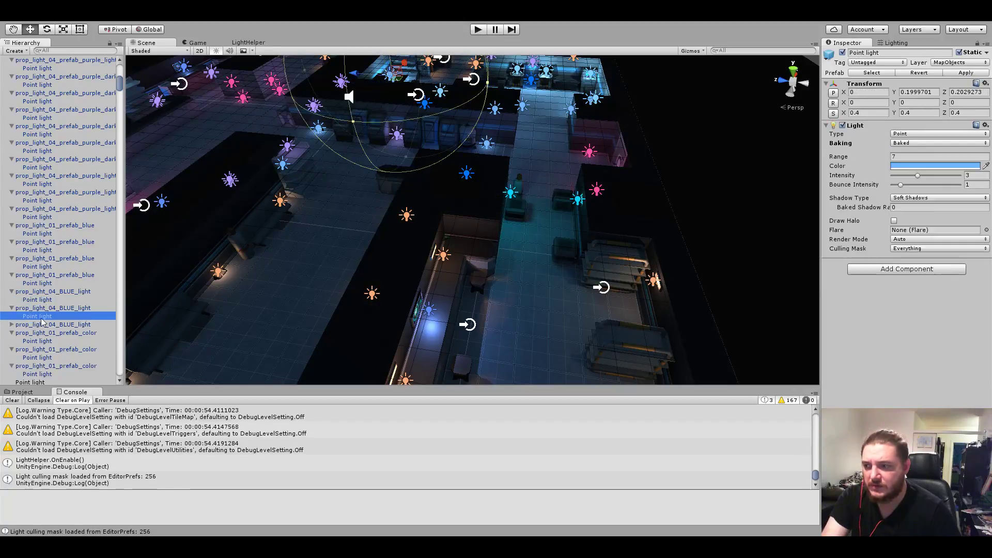
left_click(10, 325)
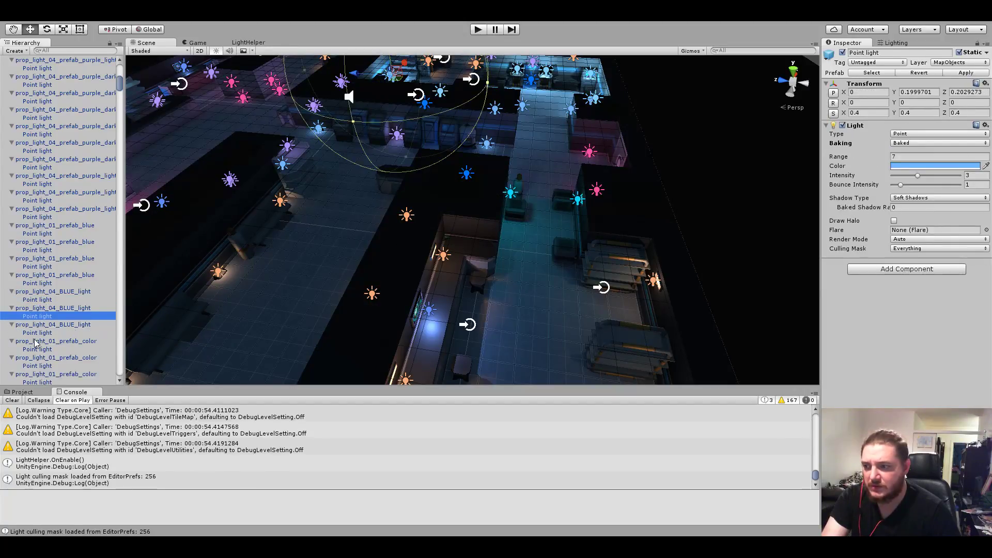
left_click(37, 335)
Inspect the prop_light_01_prefab_color point lights and the next standalone point light.
left_click(32, 351)
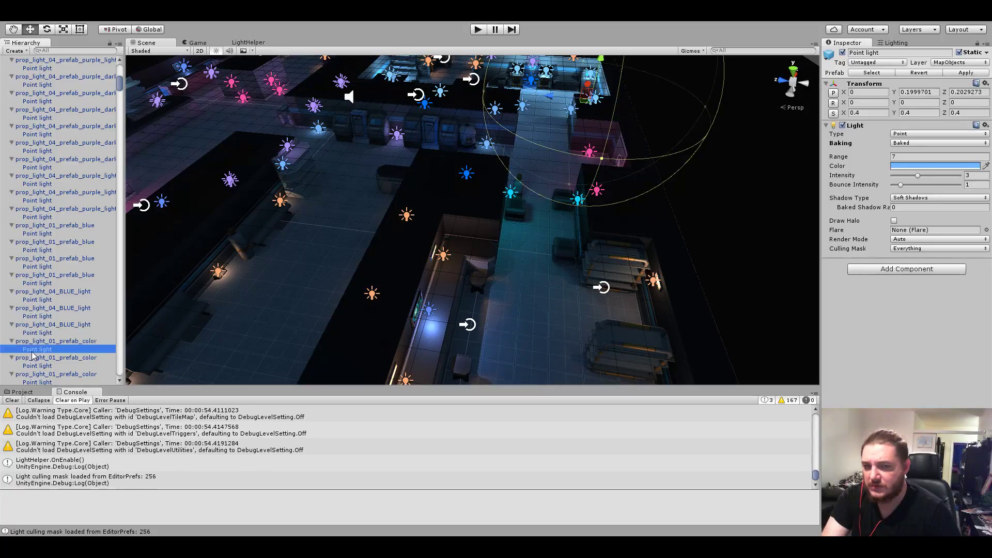
scroll(82, 319, "down", 3)
left_click(46, 321)
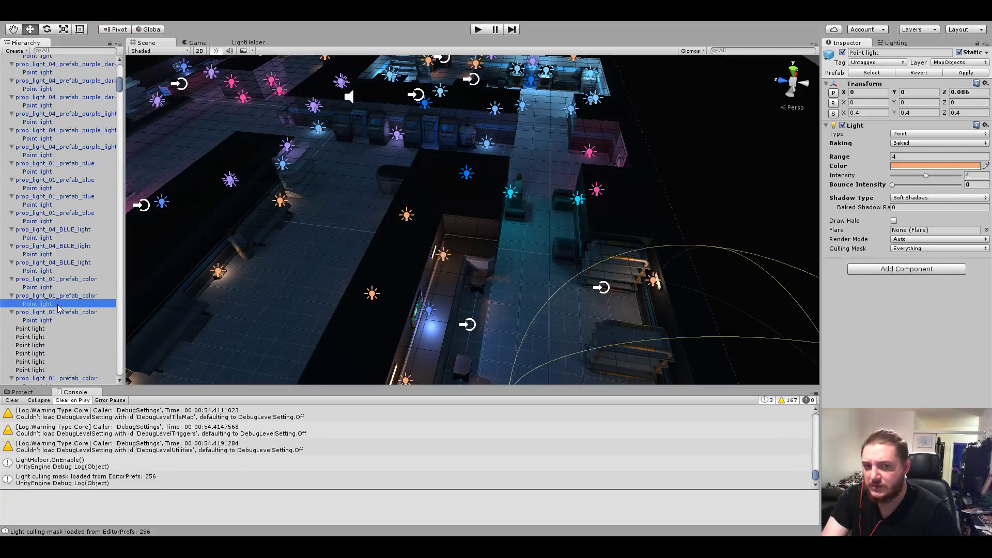
left_click(32, 329)
Frame the standalone light, then step down through the next standalone point lights.
key("f")
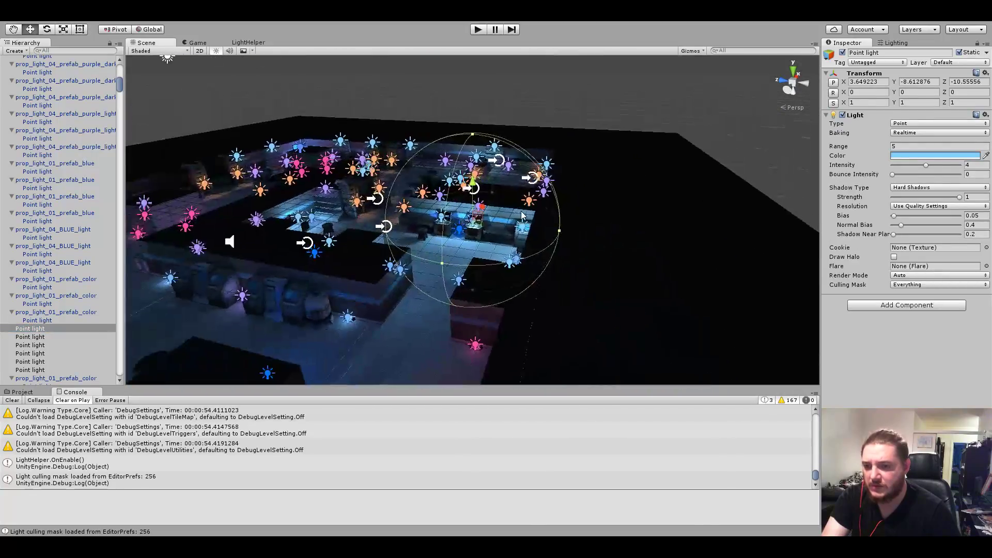
left_click_drag(521, 216, 566, 202, "alt")
scroll(686, 288, "up", 5)
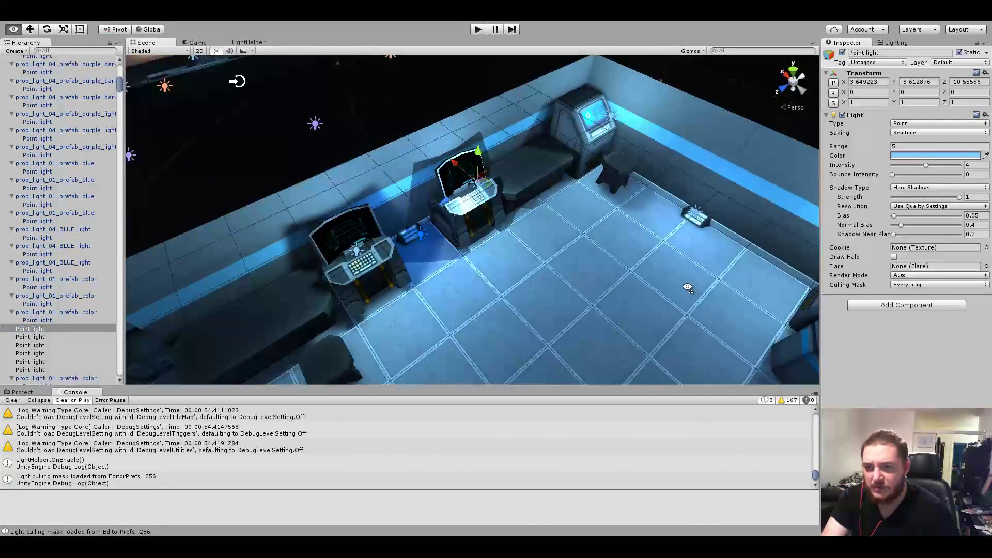
scroll(687, 288, "up", 3)
scroll(620, 272, "down", 10)
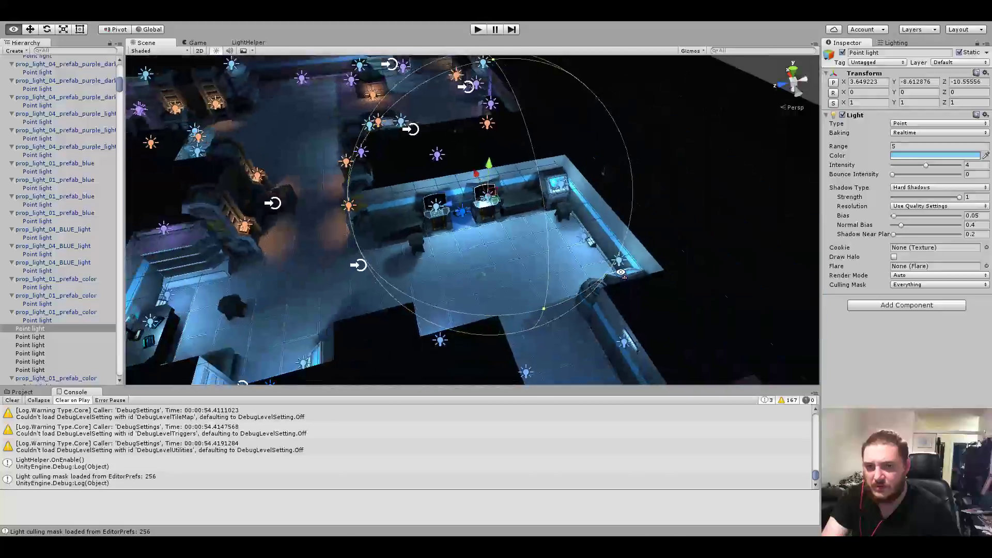
left_click(38, 337)
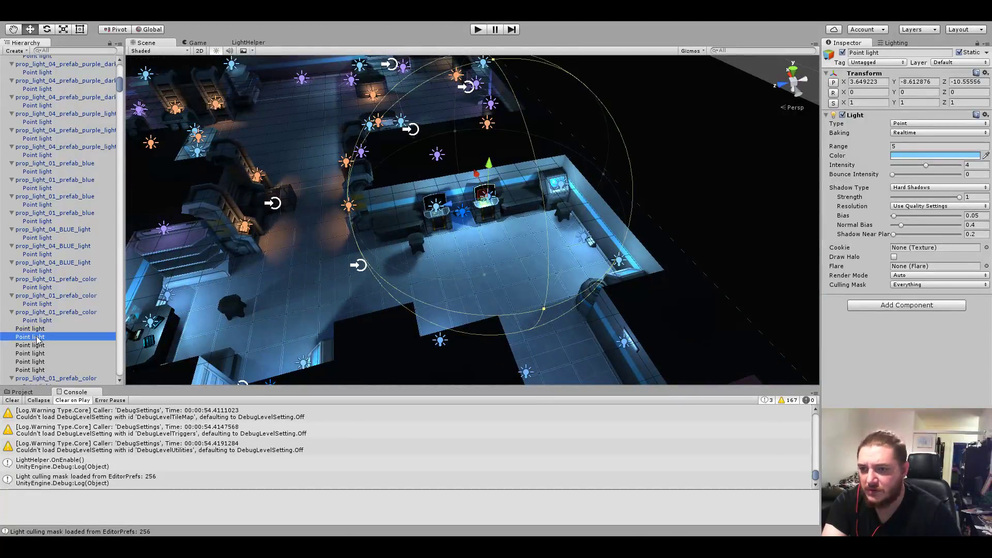
key("Down")
key("Down")
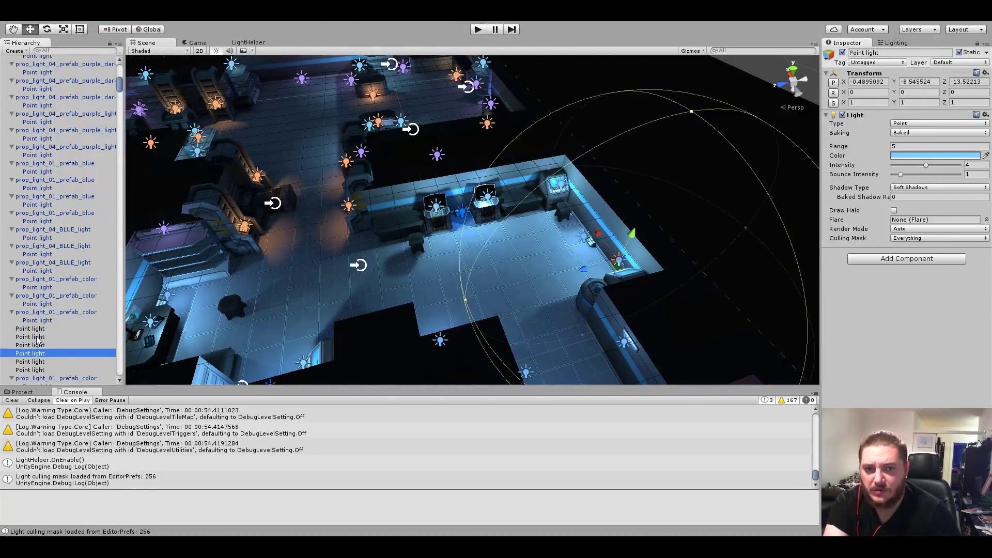
key("Down")
key("Down")
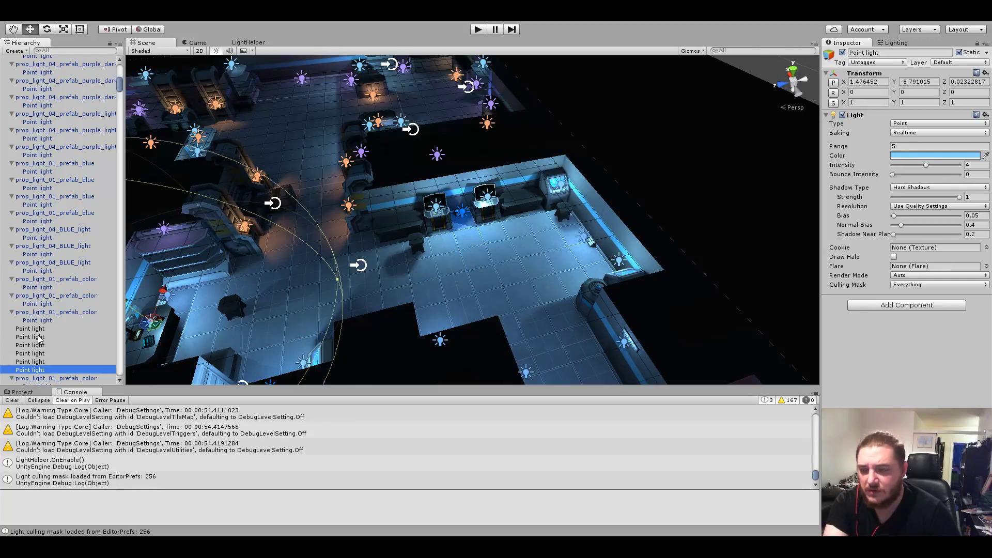
Move past the prop_light_01_prefab_color light and frame prop_light_04_BLUE_light's point light.
scroll(69, 295, "down", 5)
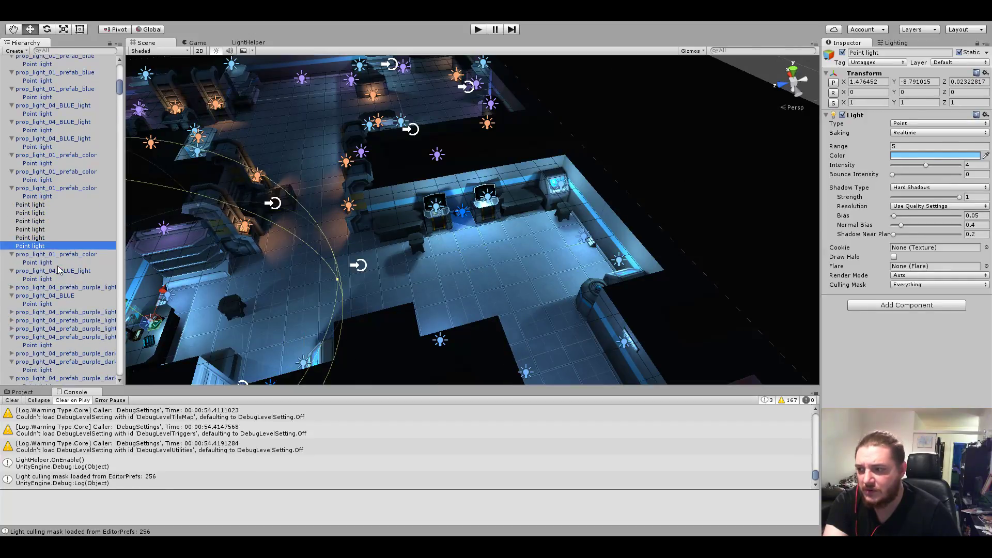
key("Down")
key("Down")
left_click(53, 279)
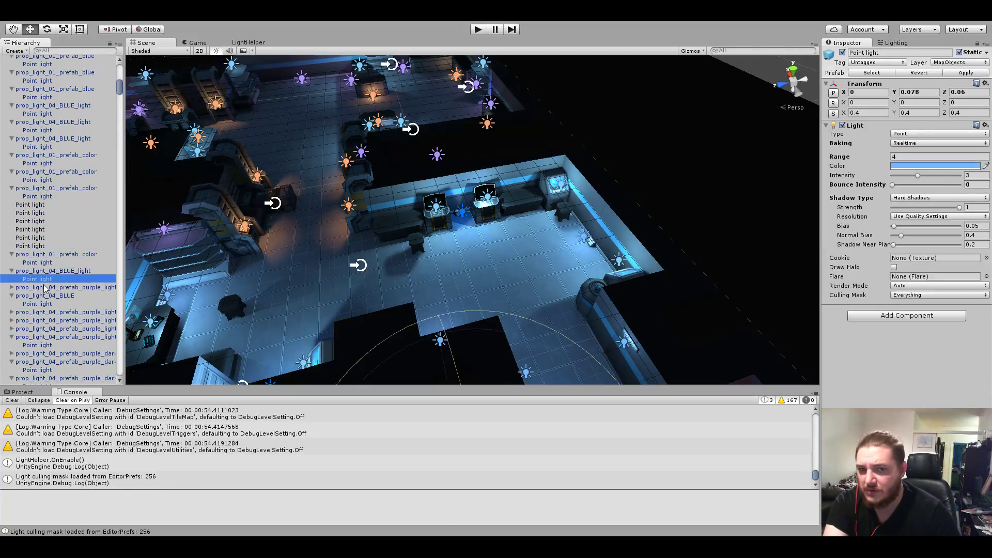
key("f")
left_click_drag(476, 258, 2, 272, "alt")
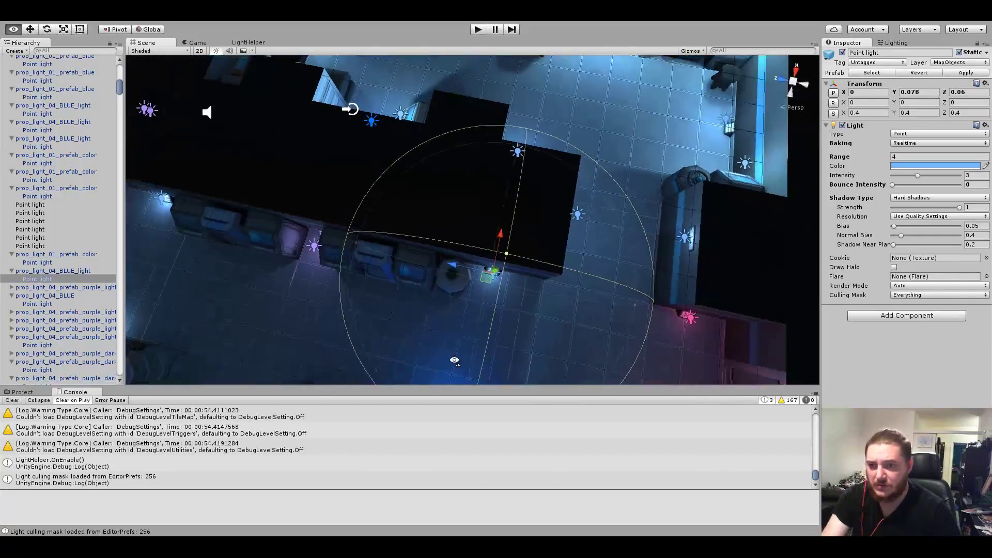
Check a purple prop's point light, then frame the point light under prop_light_04_BLUE.
left_click(11, 288)
left_click(33, 296)
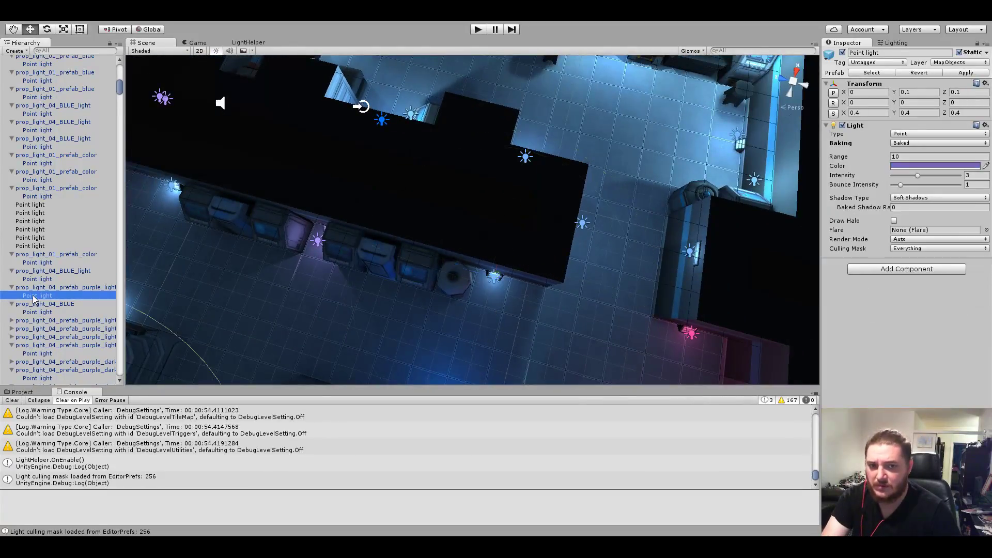
left_click(35, 313)
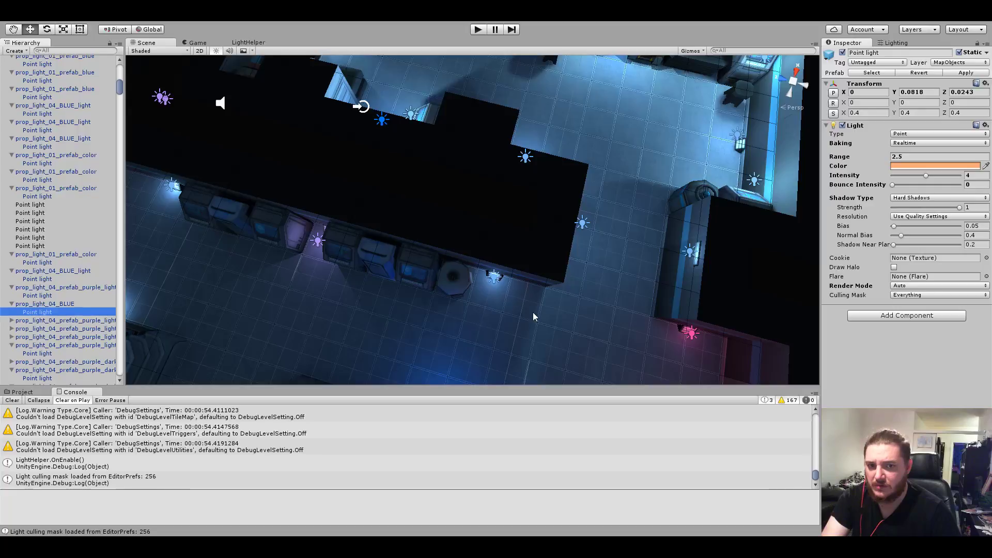
key("f")
left_click_drag(534, 317, 155, 310, "alt")
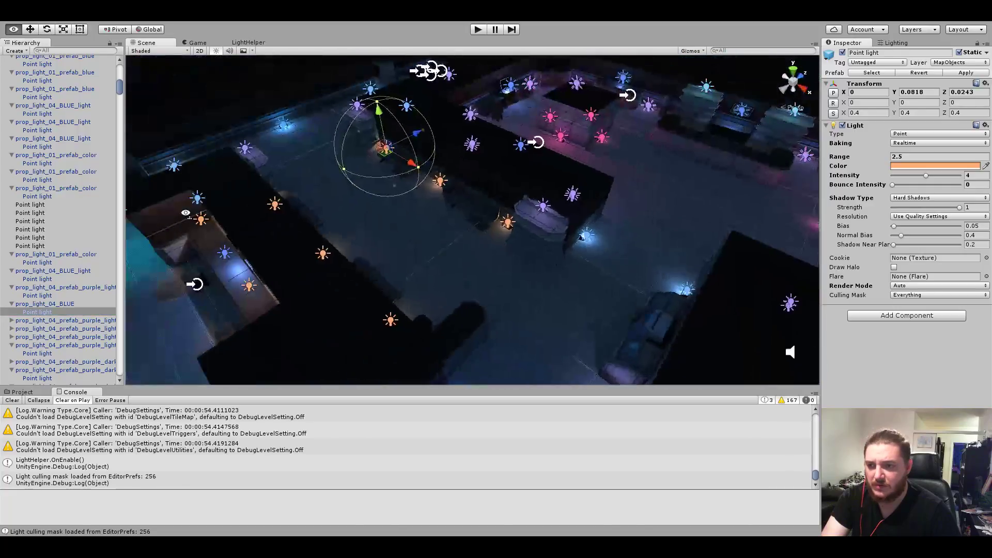
Expand the next prop_light_04_prefab_purple_light and frame its point light from a low angle.
left_click(10, 321)
scroll(37, 302, "down", 3)
left_click(37, 266)
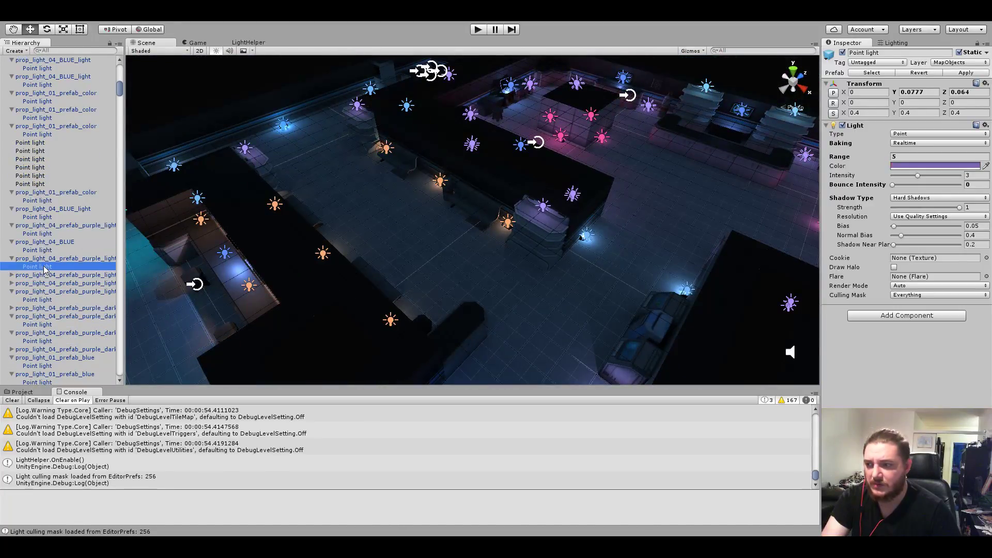
key("f")
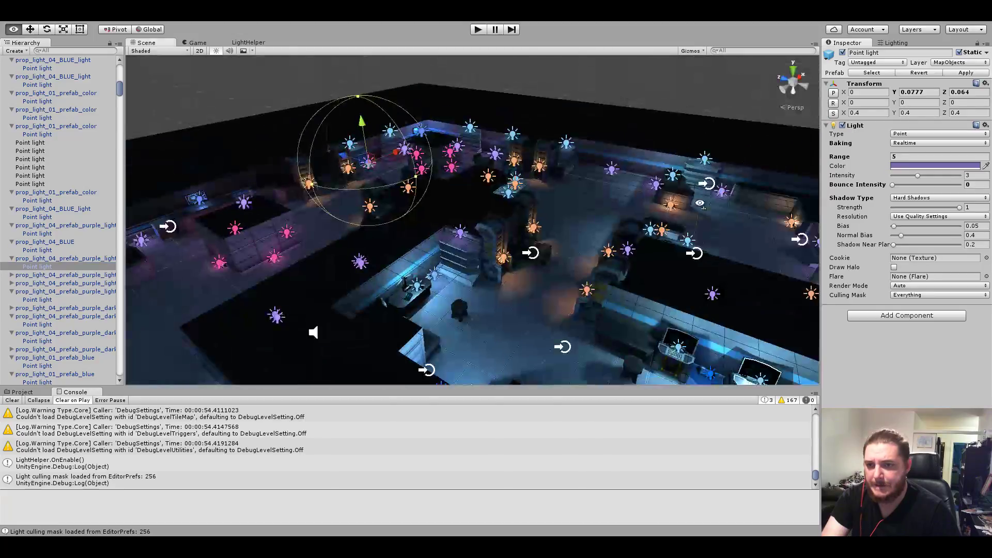
mouse_move(312, 327)
left_mouse_down("alt")
mouse_move(661, 141)
mouse_move(762, 236)
mouse_move(146, 307)
left_mouse_up("alt")
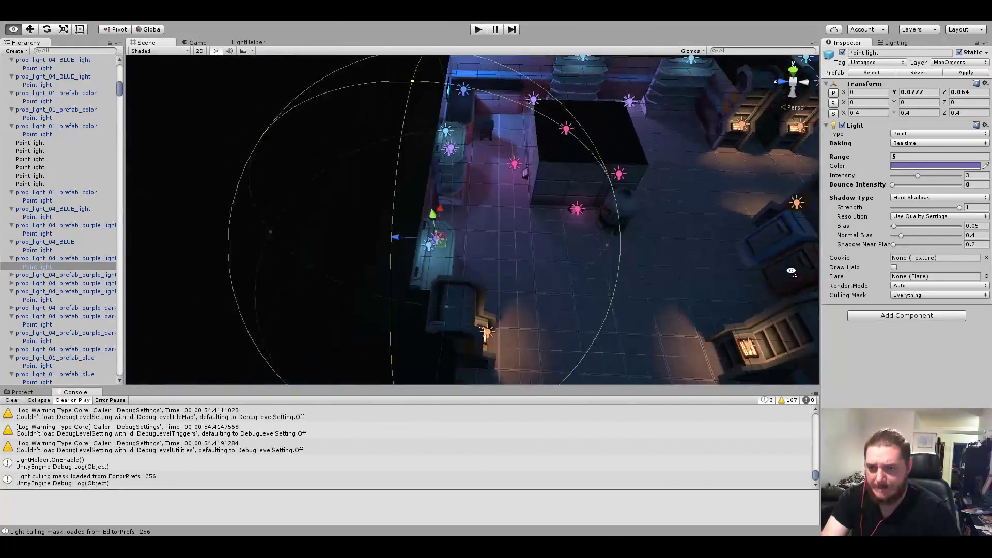
Compare the other purple props' point lights, returning to the realtime range-4 purple light.
left_click(12, 275)
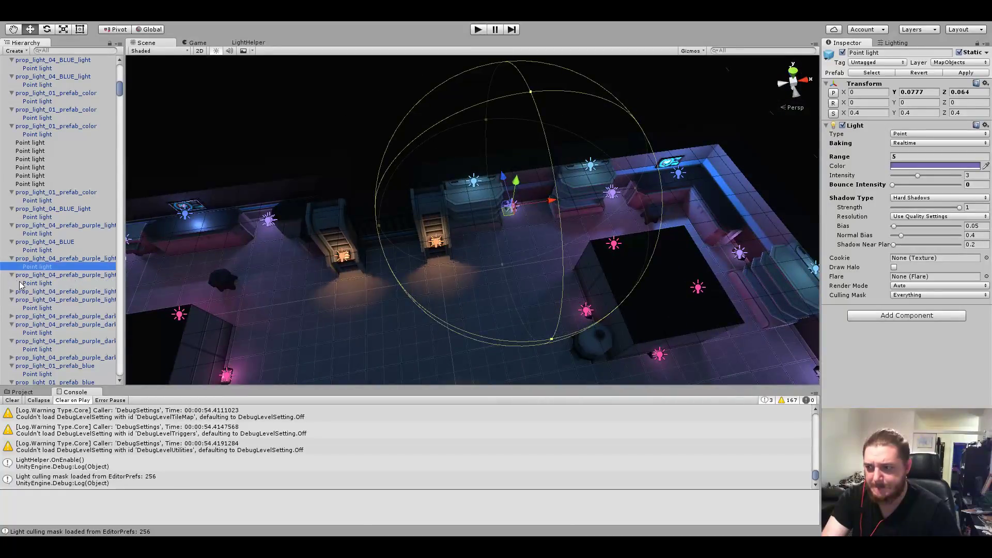
left_click(52, 283)
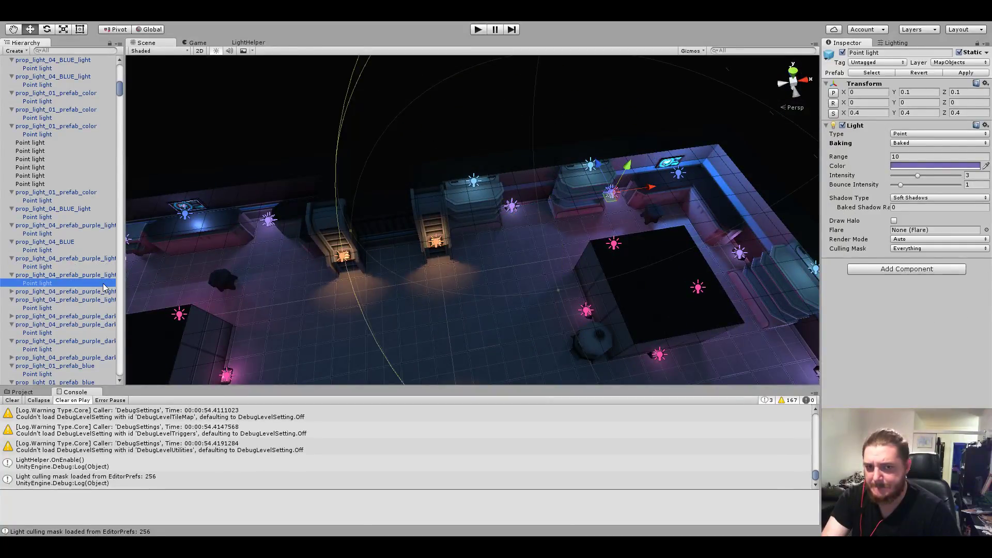
left_click(36, 267)
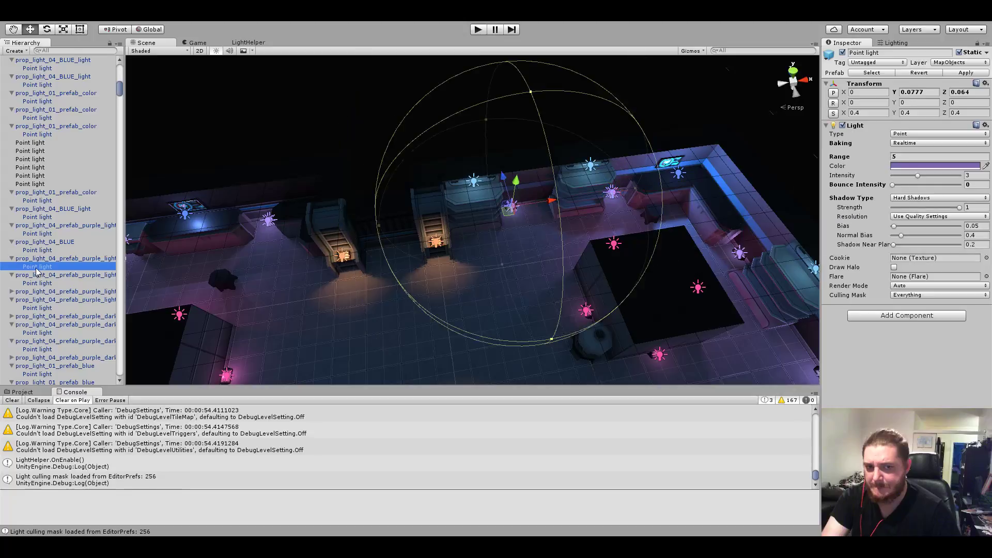
left_click(11, 293)
left_click(30, 300)
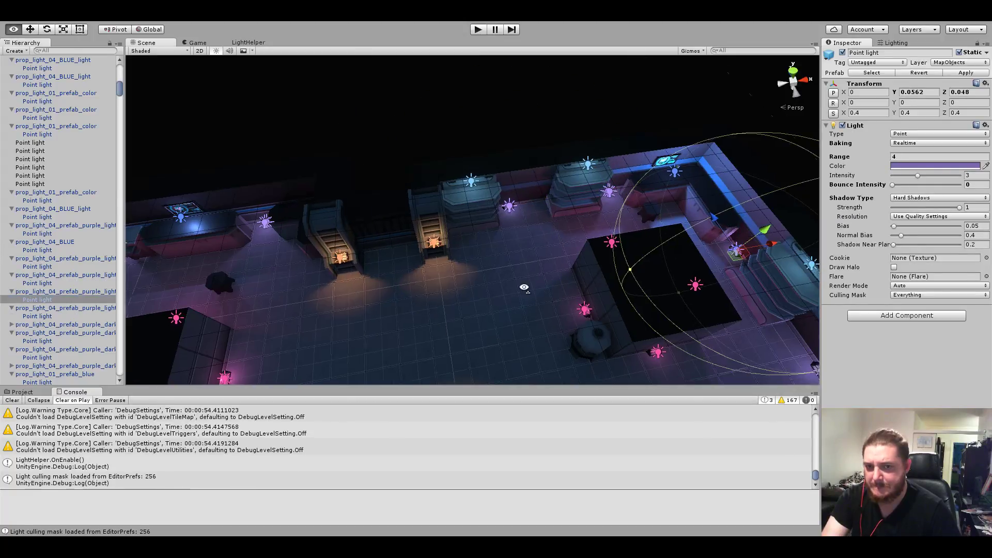
left_click_drag(522, 281, 563, 294, "alt")
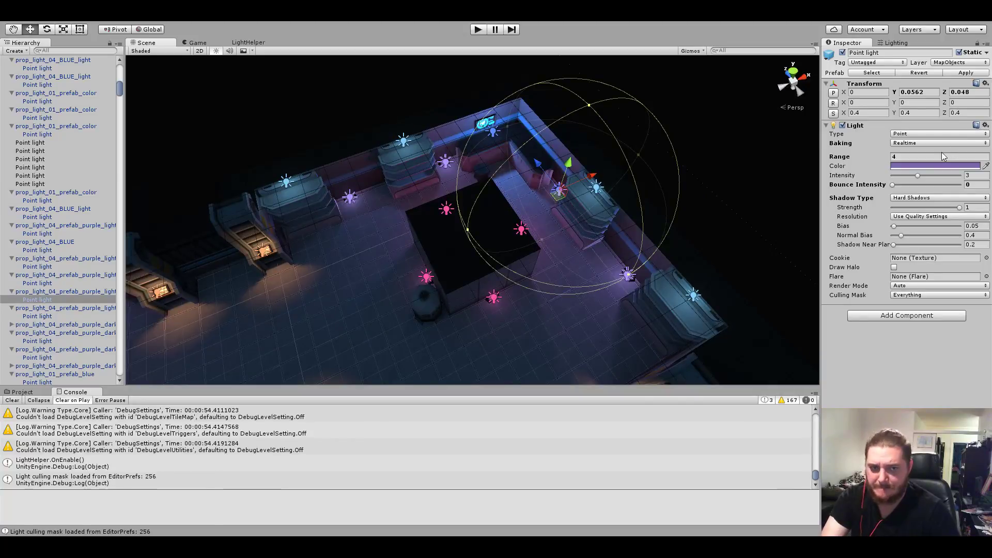
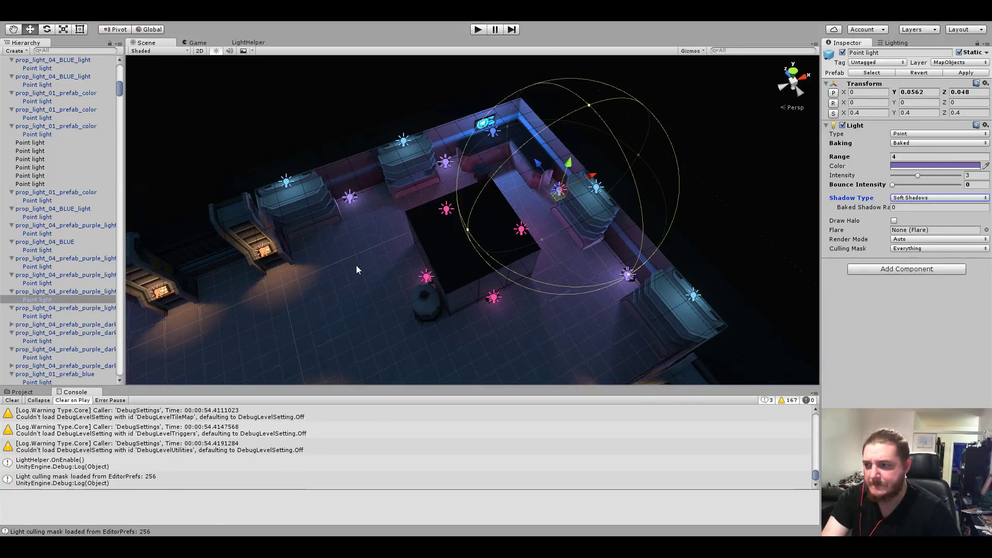
Check the next point light and the purple_dark prop's light, framing it in Scene view.
left_click_drag(355, 265, 345, 94, "alt")
left_click(40, 316)
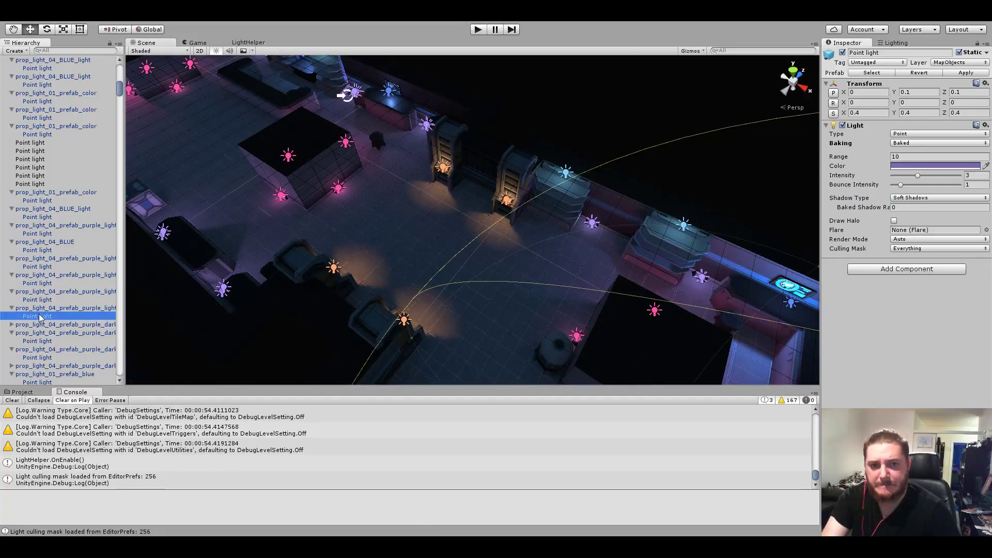
left_click(11, 325)
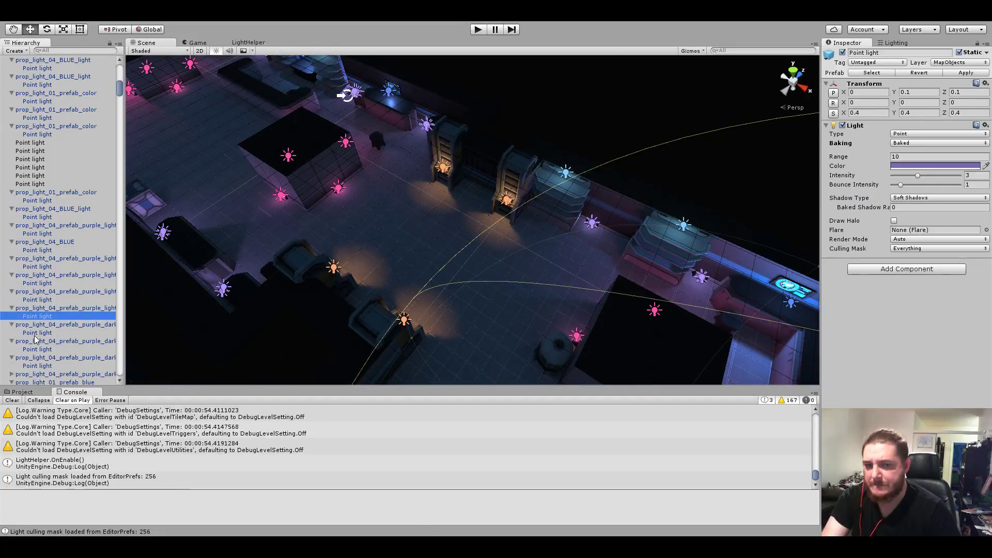
left_click(36, 333)
left_click_drag(417, 313, 289, 315, "alt")
key("f")
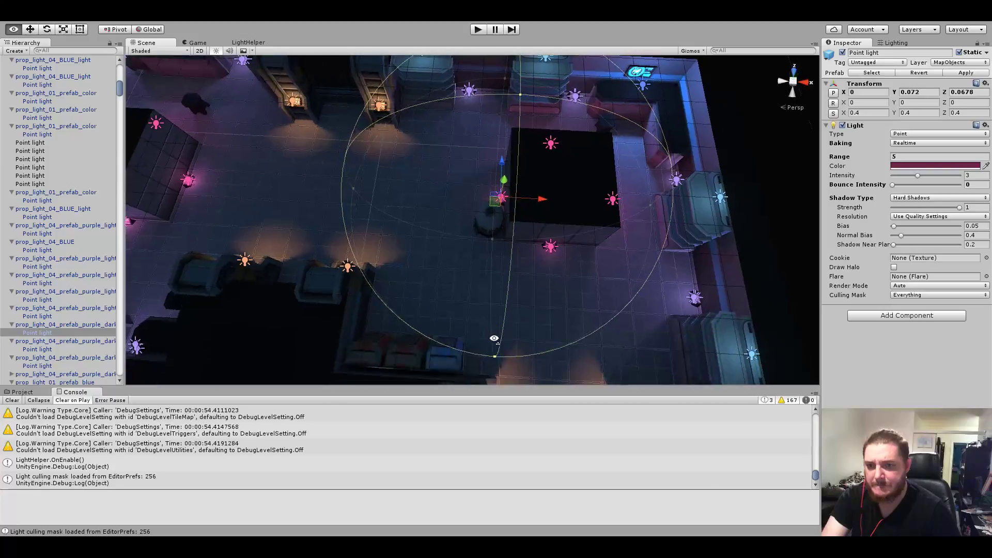
Inspect the next two point lights, the second purple_dark prop's light and prop_light_01_prefab_blue's light.
left_click(37, 350)
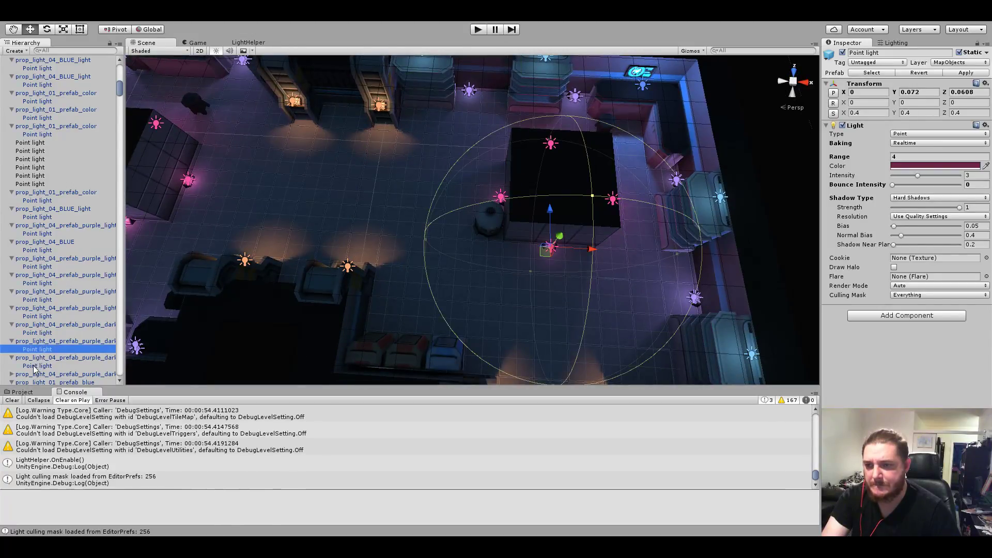
left_click(36, 365)
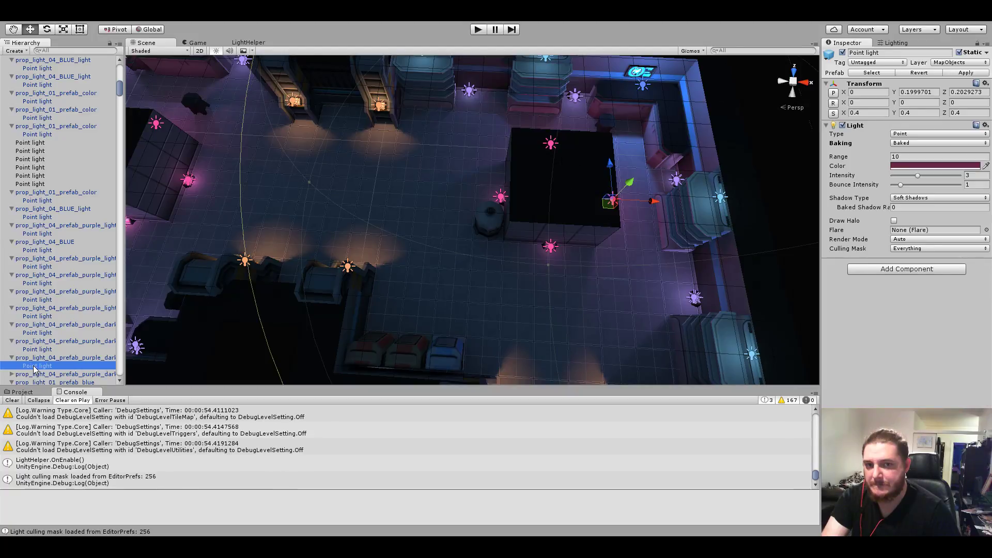
scroll(35, 330, "down", 4)
left_click(11, 281)
left_click(31, 289)
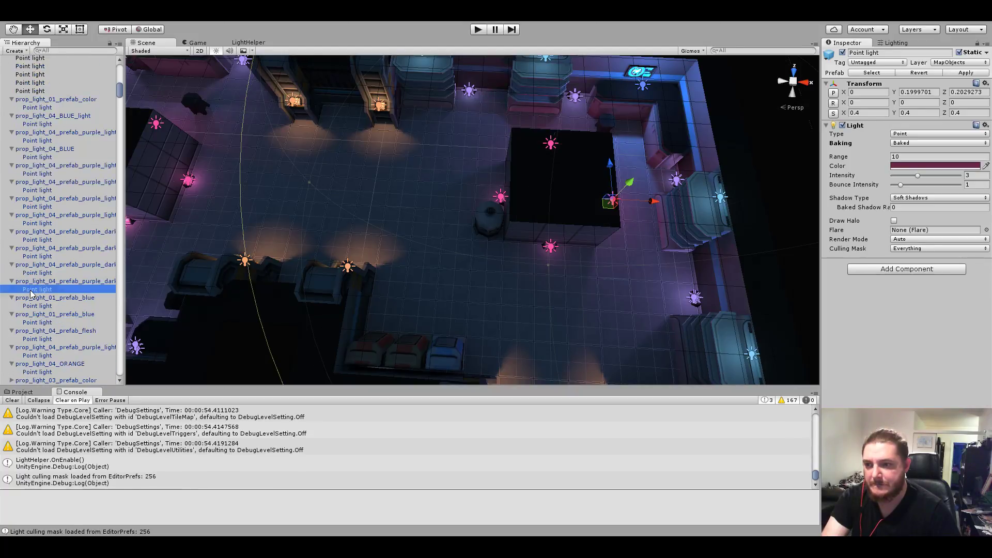
scroll(34, 295, "down", 3)
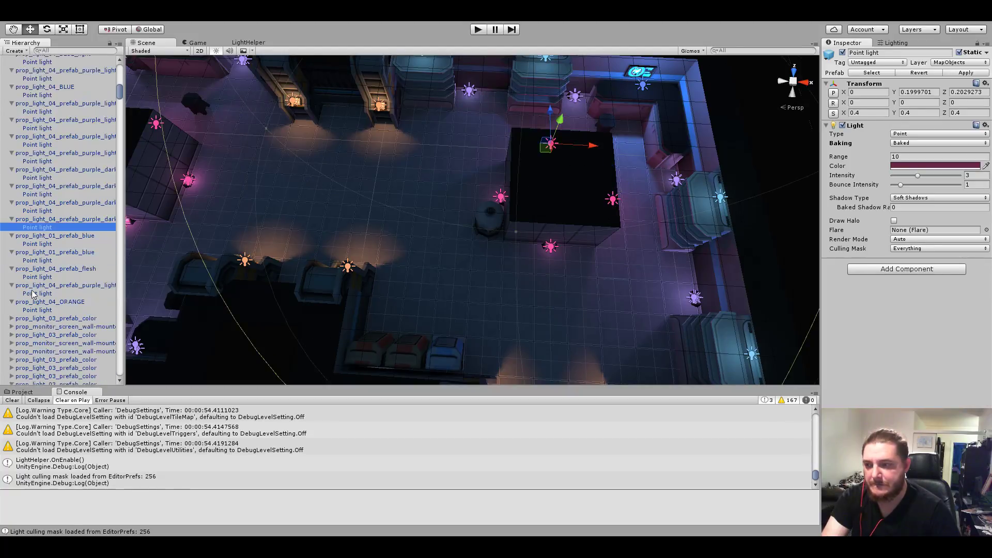
left_click(52, 244)
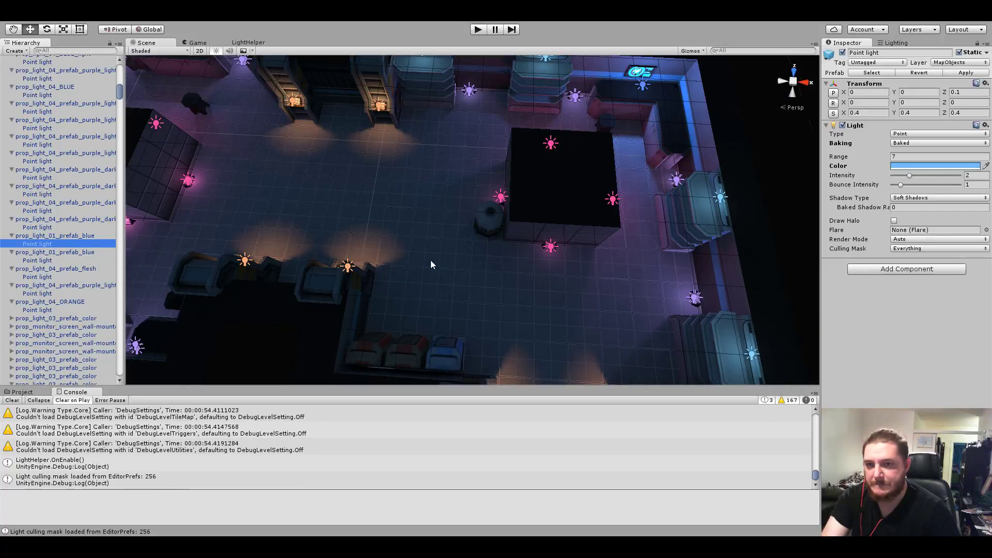
Inspect the second blue prop, purple_light and prop_light_04_ORANGE point lights from an angled overview.
left_click_drag(431, 265, 331, 243, "alt")
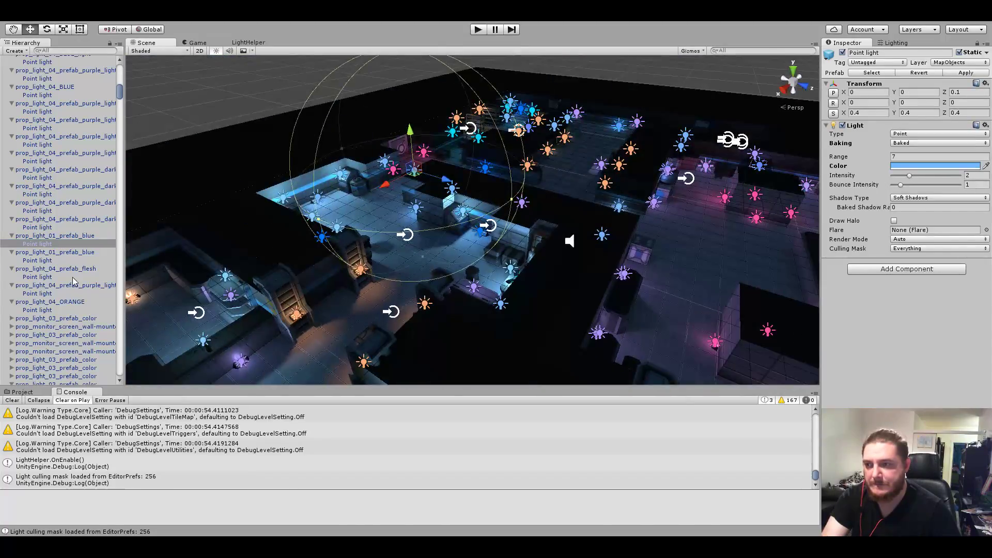
left_click(60, 260)
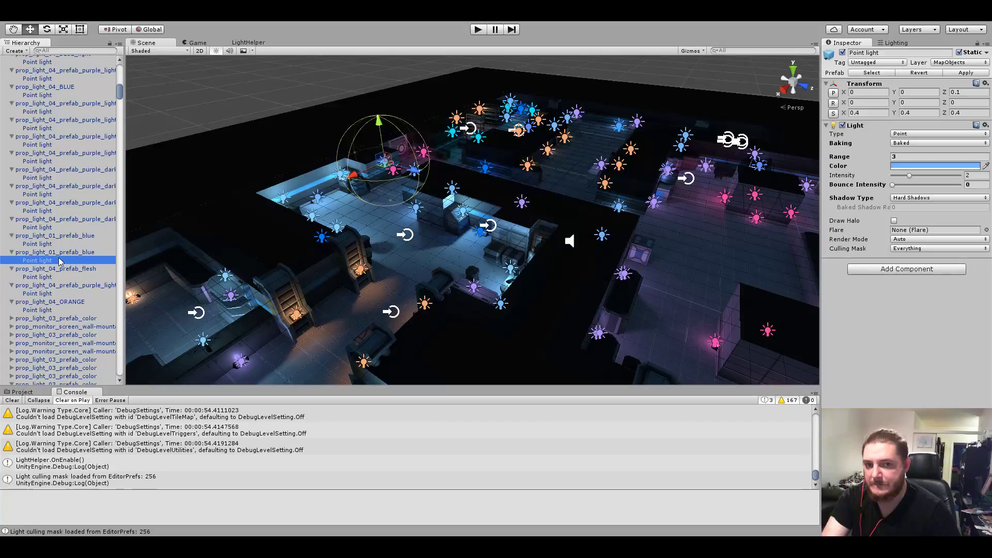
left_click(49, 293)
left_click(50, 312)
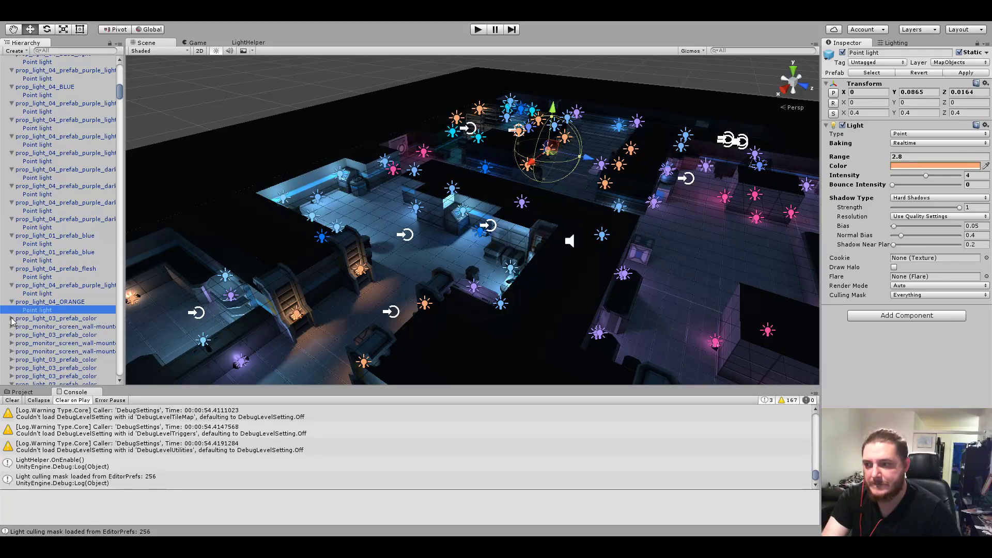
Inspect the prop_light_03_prefab_color light and the wall monitor's light, framing and orbiting it.
left_click(12, 320)
left_click(44, 328)
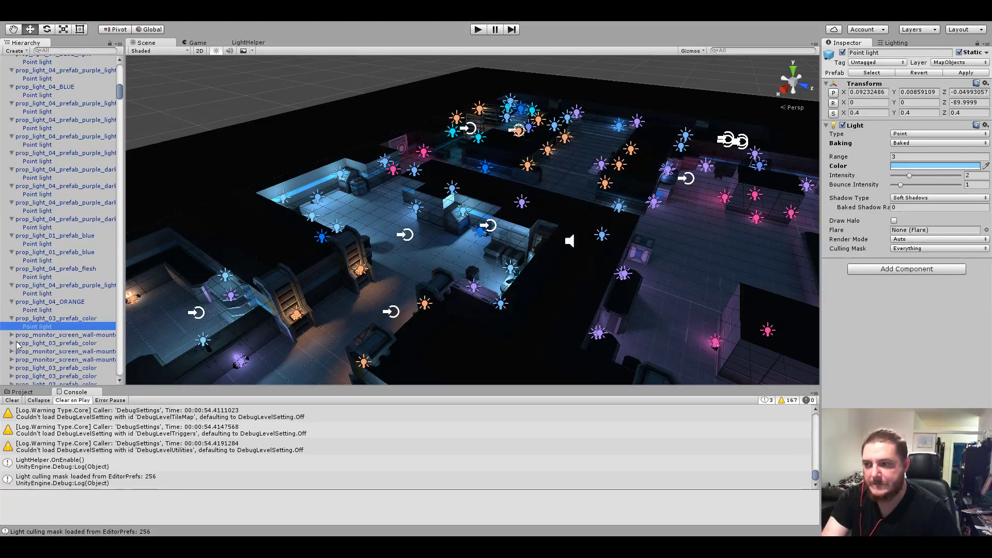
left_click(12, 336)
left_click(26, 343)
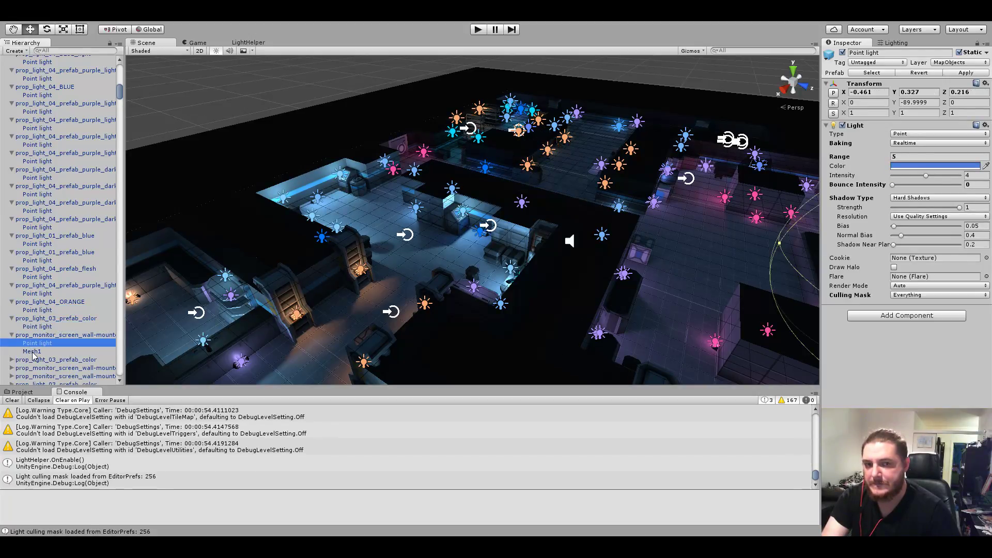
key("f")
mouse_move(360, 312)
left_mouse_down("alt")
mouse_move(435, 263)
mouse_move(161, 302)
left_mouse_up("alt")
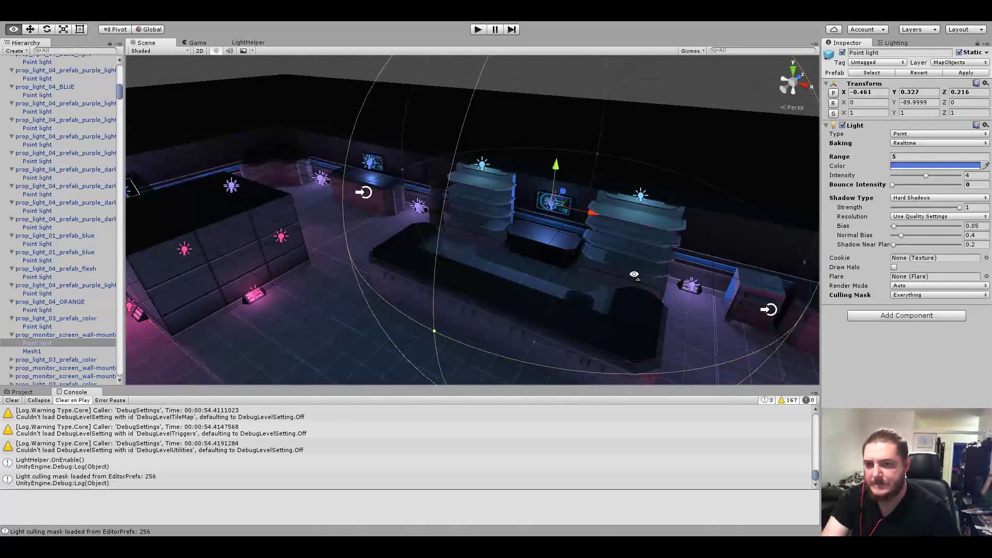
Inspect the next colour prop's point light and the next monitor's light, centred in view.
scroll(58, 331, "down", 3)
left_click(11, 298)
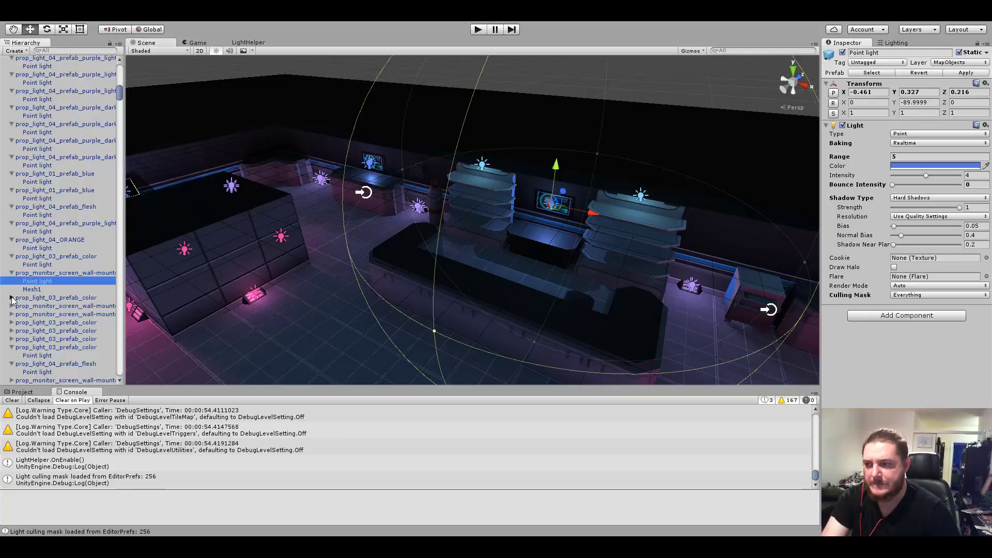
left_click(38, 306)
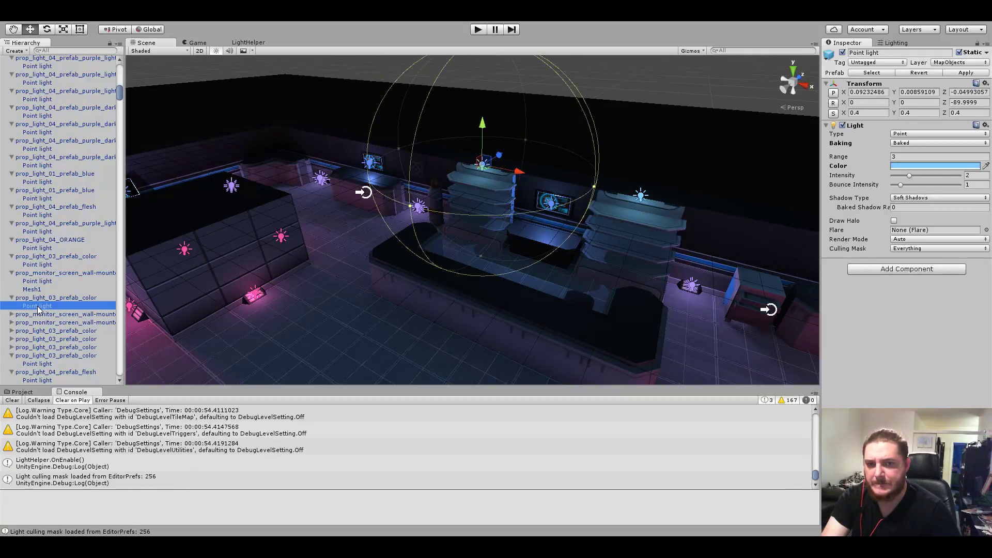
left_click(11, 314)
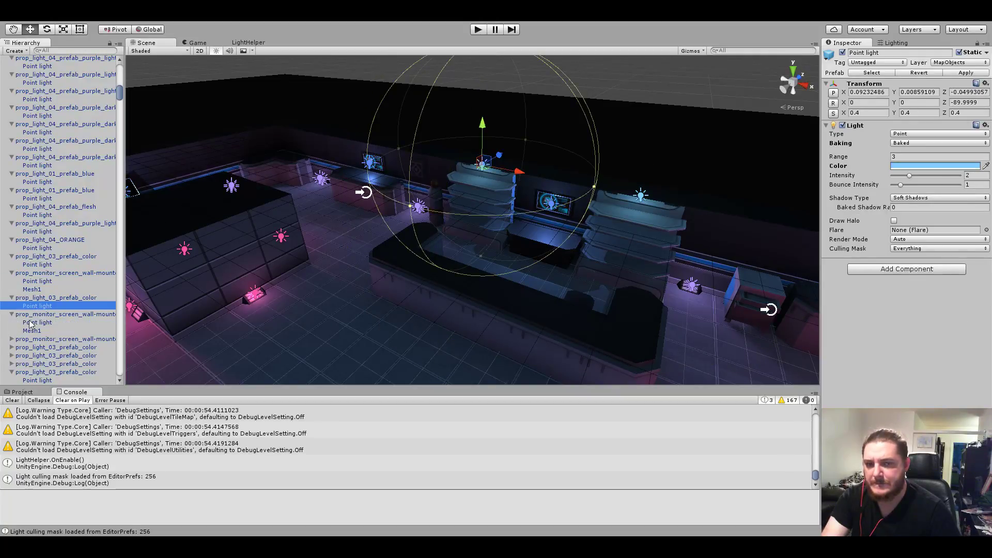
left_click(30, 323)
double_click(29, 323)
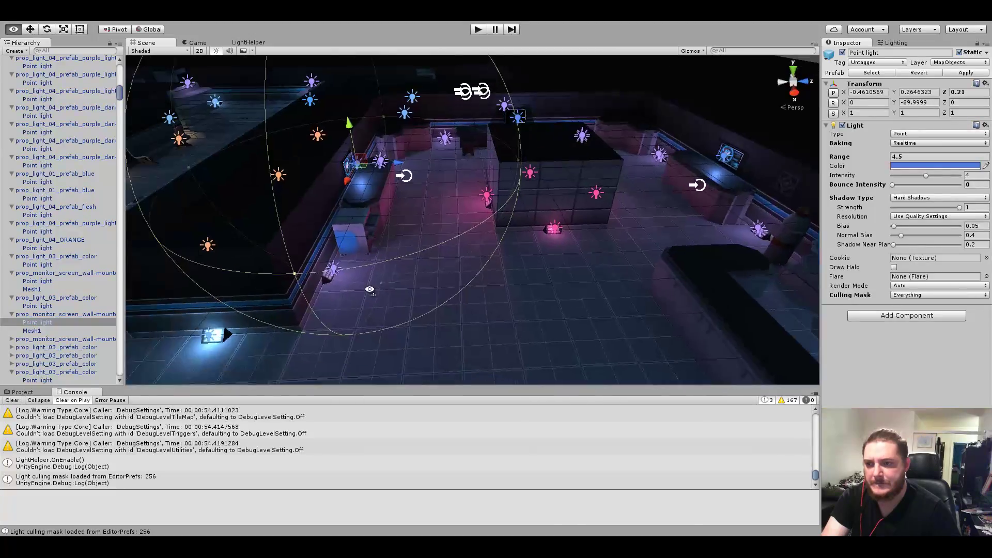
Review the third monitor's light and Mesh1, then frame the next colour prop's light.
left_click(13, 340)
left_click(36, 347)
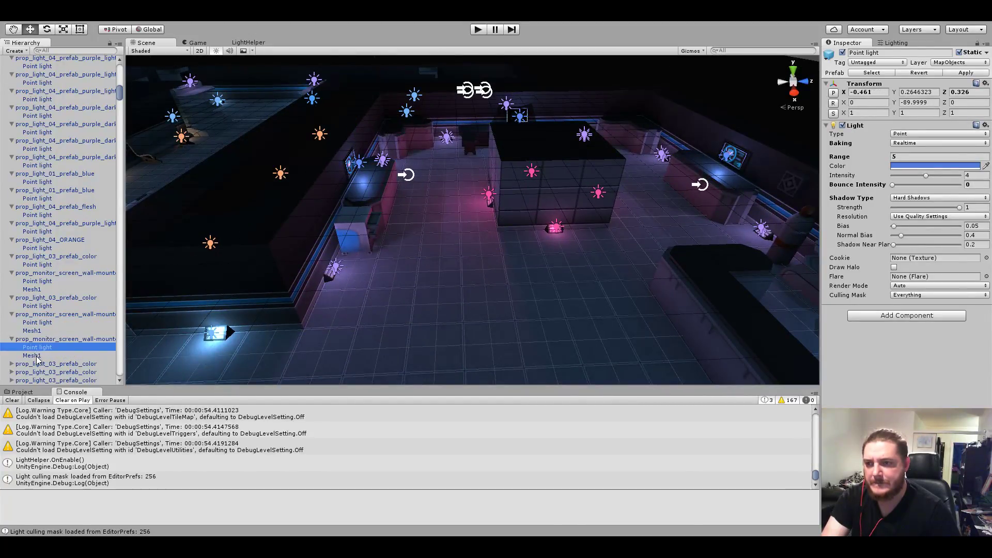
left_click(32, 355)
double_click(37, 348)
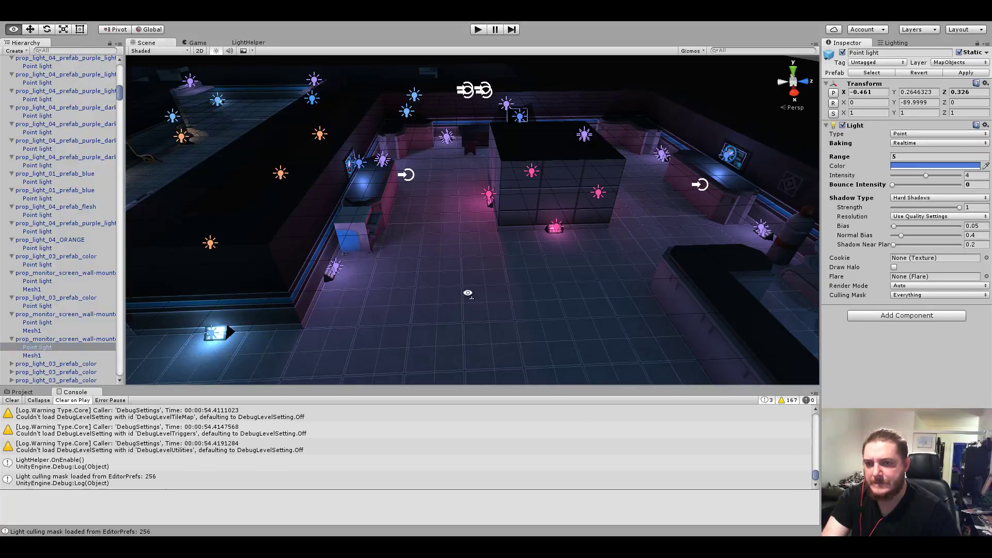
mouse_move(468, 294)
left_mouse_down("alt")
mouse_move(785, 299)
mouse_move(593, 312)
left_mouse_up("alt")
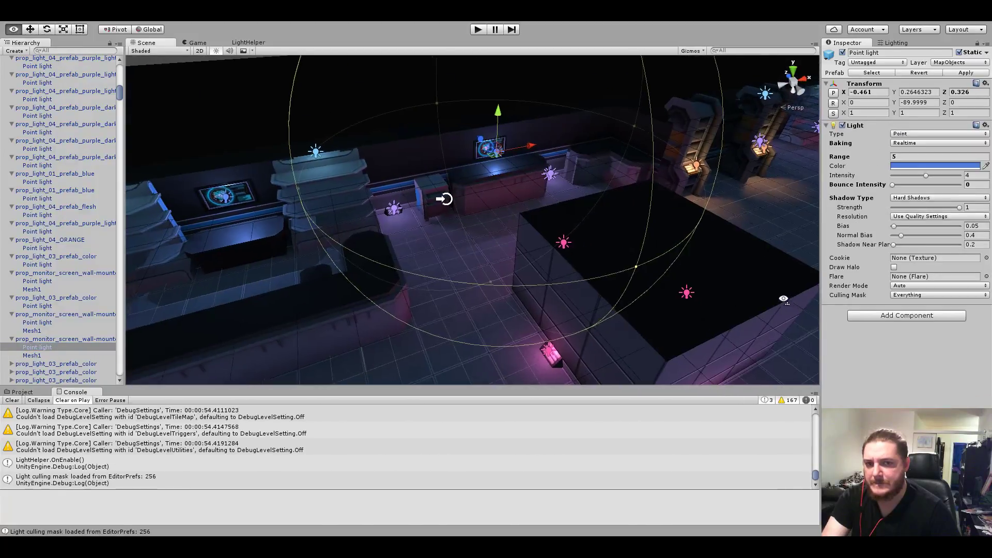
left_click(12, 363)
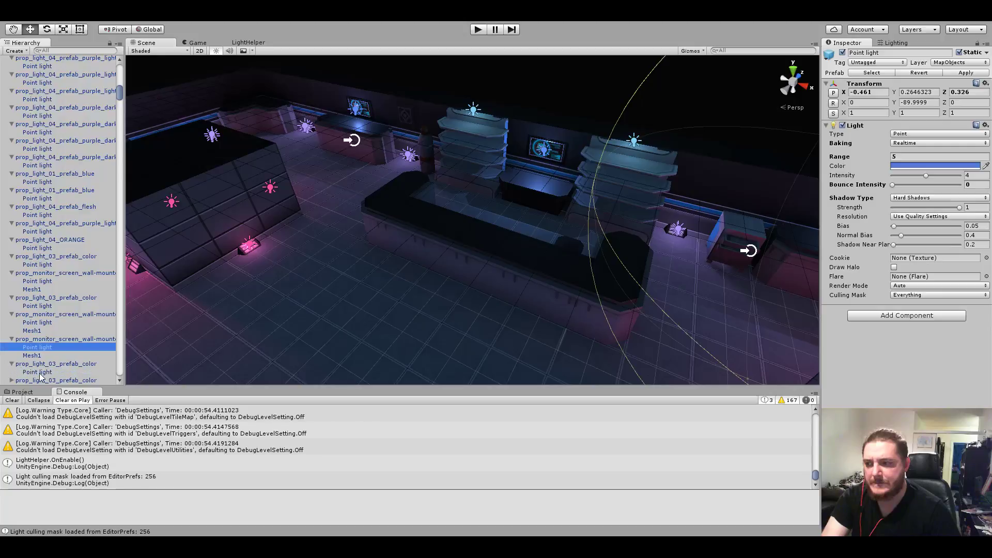
double_click(37, 372)
left_click_drag(622, 264, 497, 257, "alt")
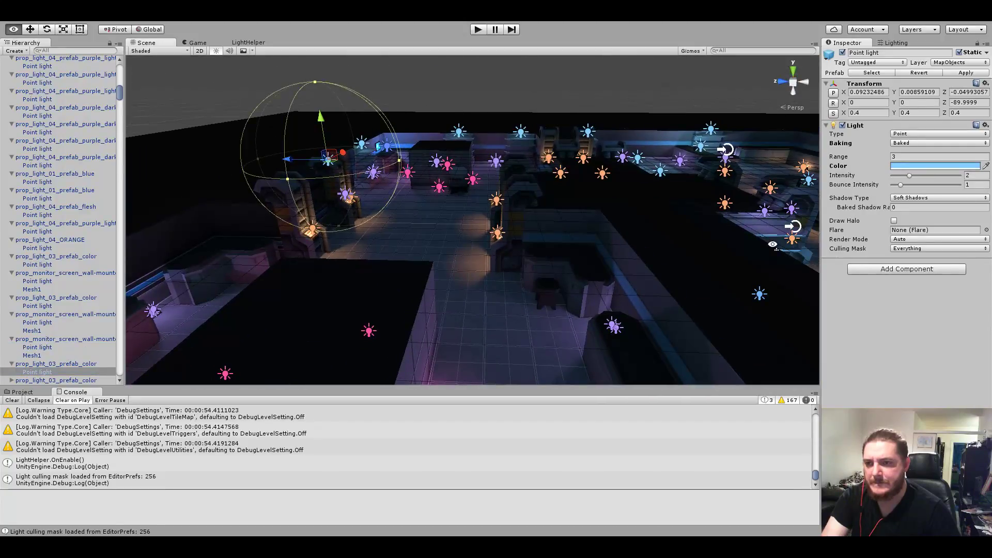
Inspect further point lights, including a colour prop's light and the flesh prop's orange realtime light.
scroll(73, 296, "down", 10)
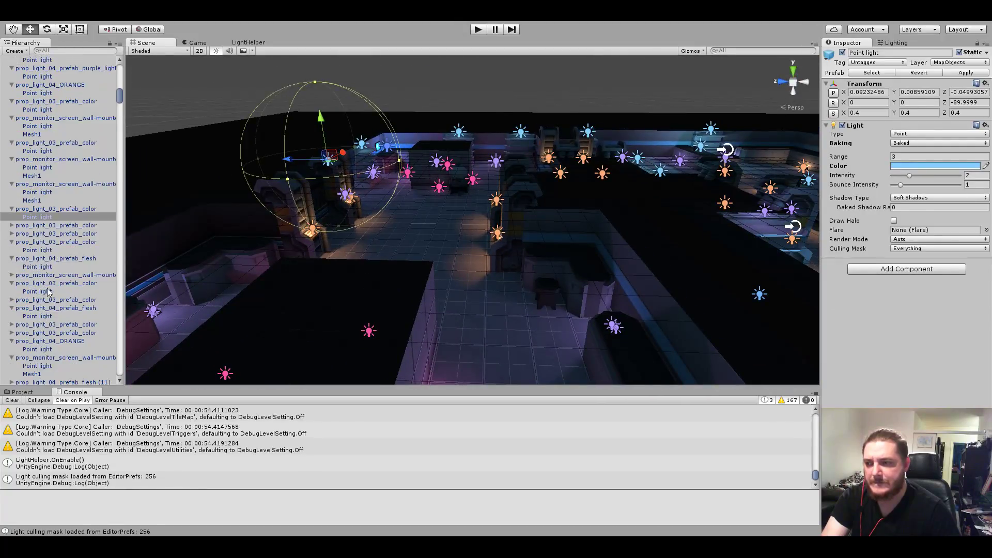
left_click(38, 217)
left_click(34, 234)
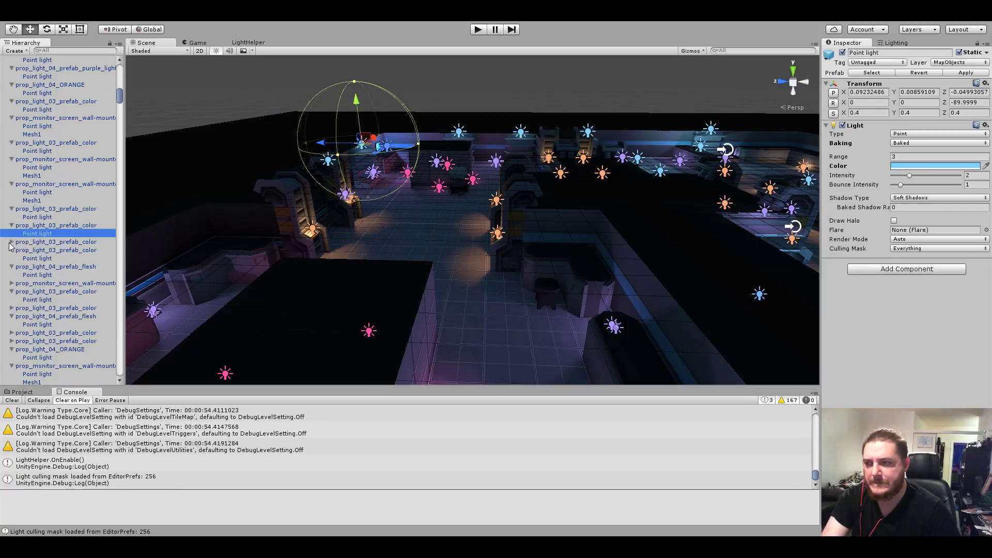
left_click(11, 242)
left_click(29, 250)
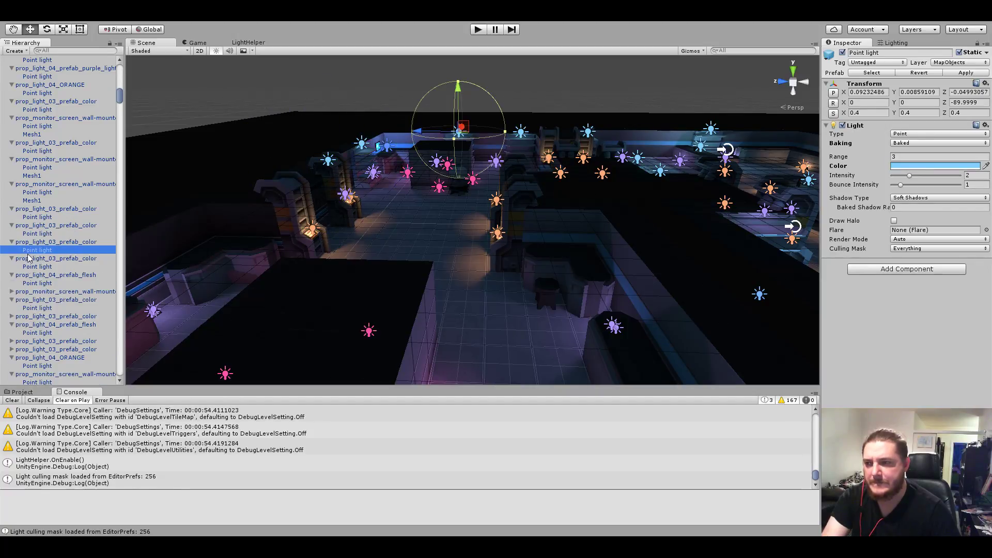
left_click(32, 267)
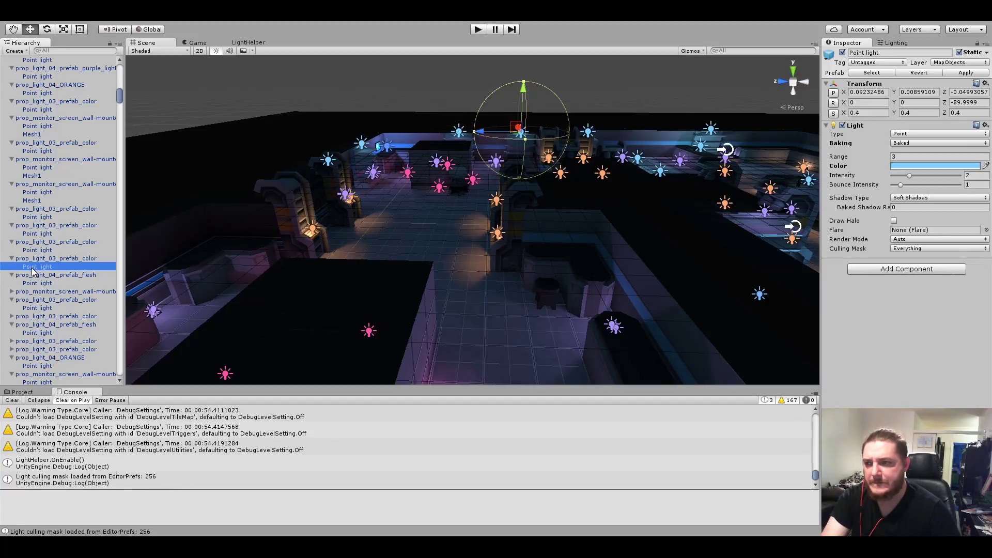
left_click(35, 284)
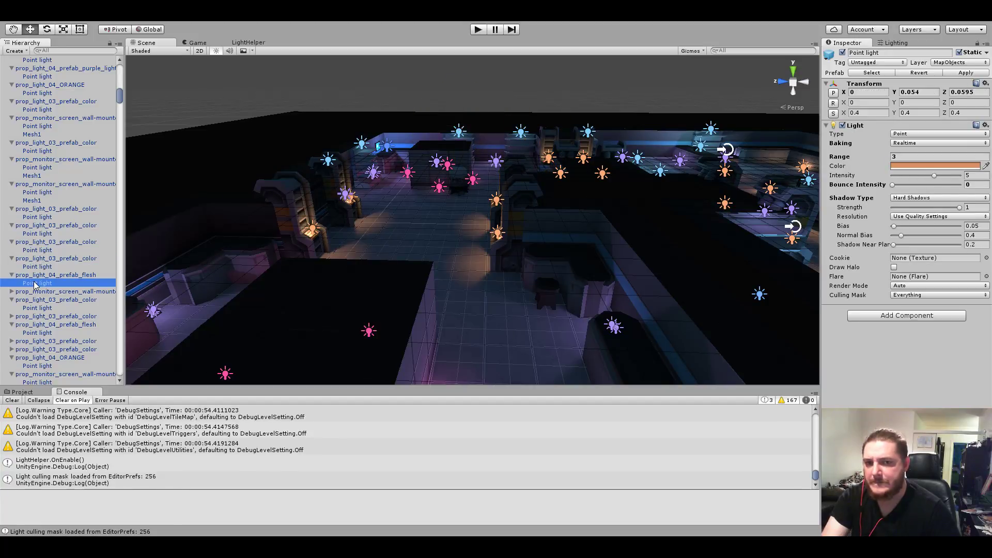
Bring the wall monitor's blue point light into view and look over the room floor.
mouse_move(199, 268)
left_mouse_down("alt")
mouse_move(498, 234)
mouse_move(661, 243)
left_mouse_up("alt")
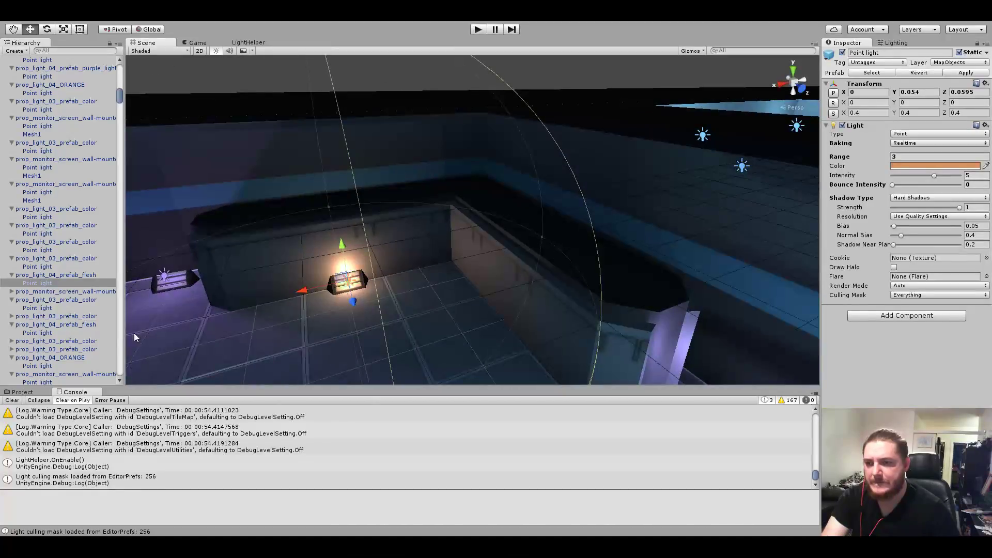
left_click(11, 291)
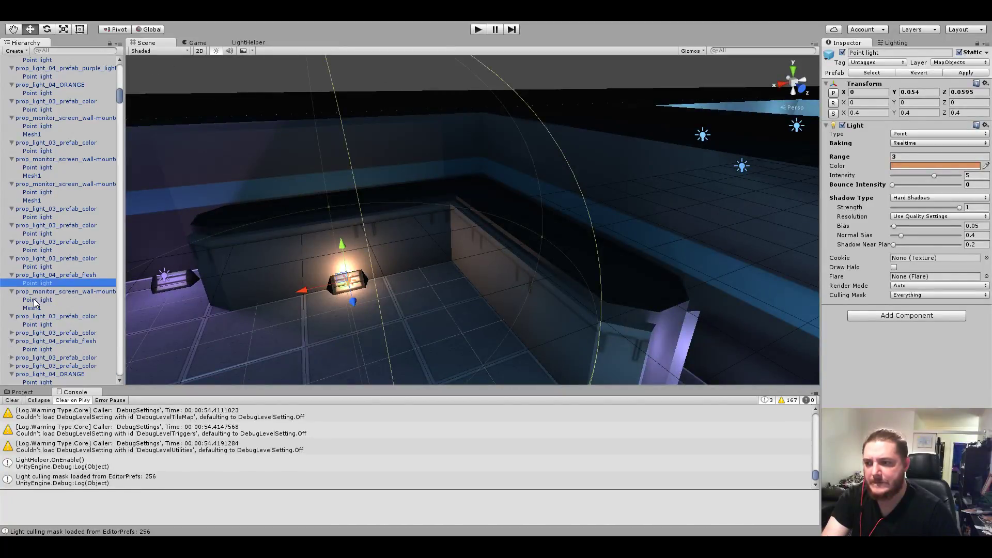
double_click(44, 301)
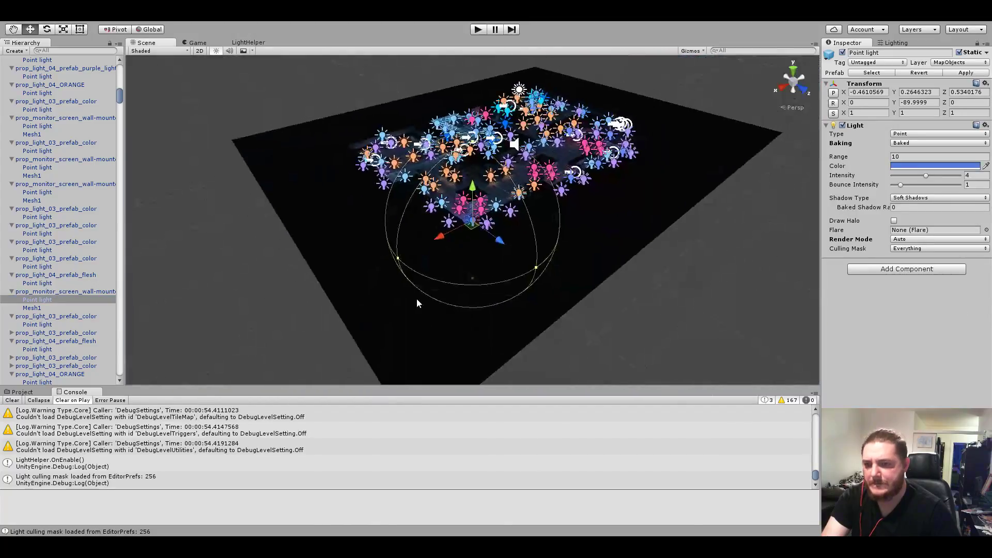
mouse_move(418, 303)
left_mouse_down("alt")
mouse_move(376, 306)
mouse_move(568, 289)
left_mouse_up("alt")
scroll(376, 306, "up", 5)
scroll(568, 289, "down", 5)
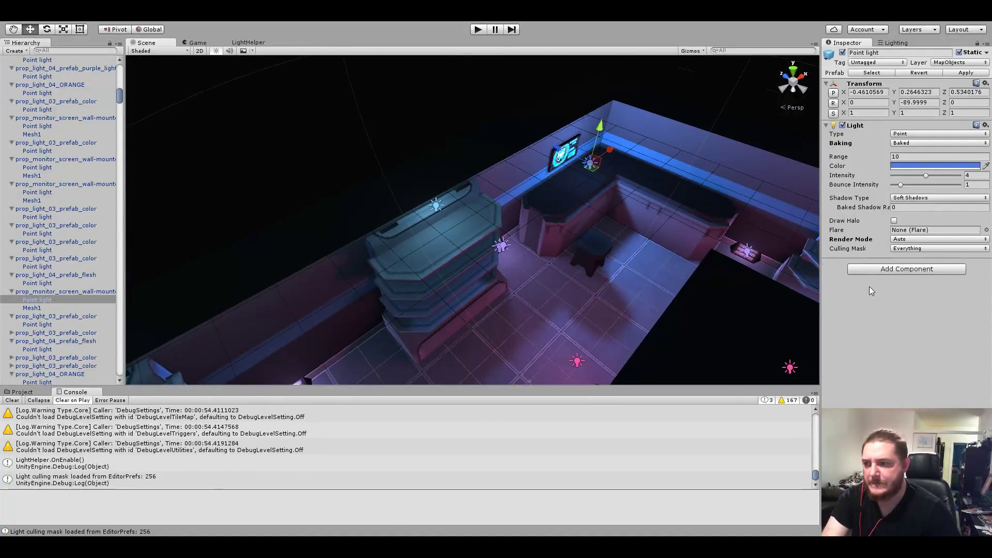
Check the next point light and a colour prop's point light, centring the scene on each.
left_click(32, 326)
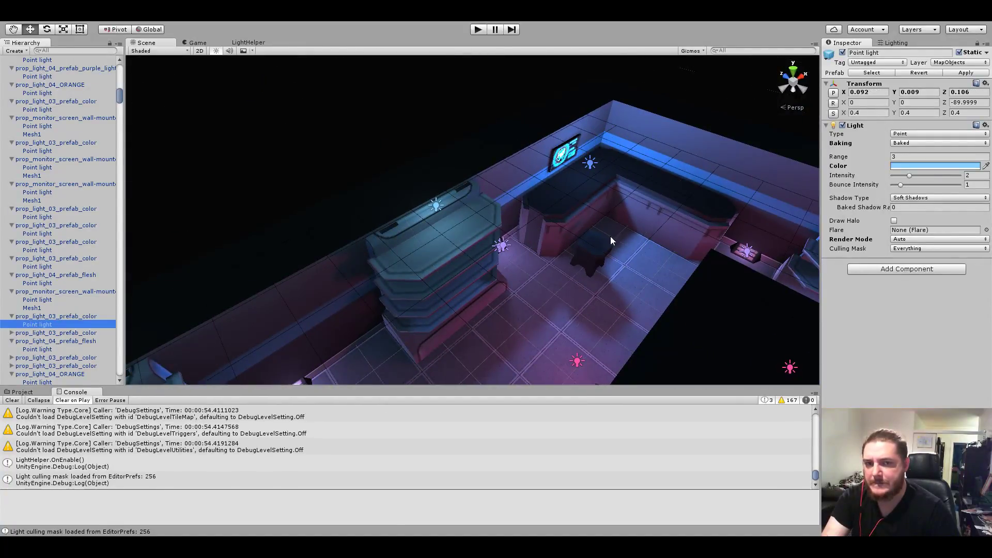
key("f")
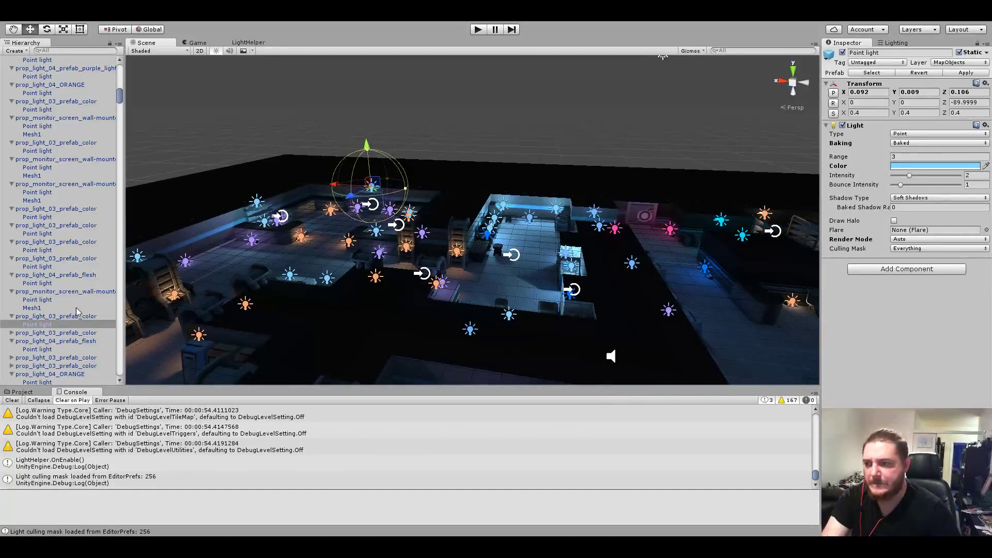
left_click(11, 332)
left_click(30, 340)
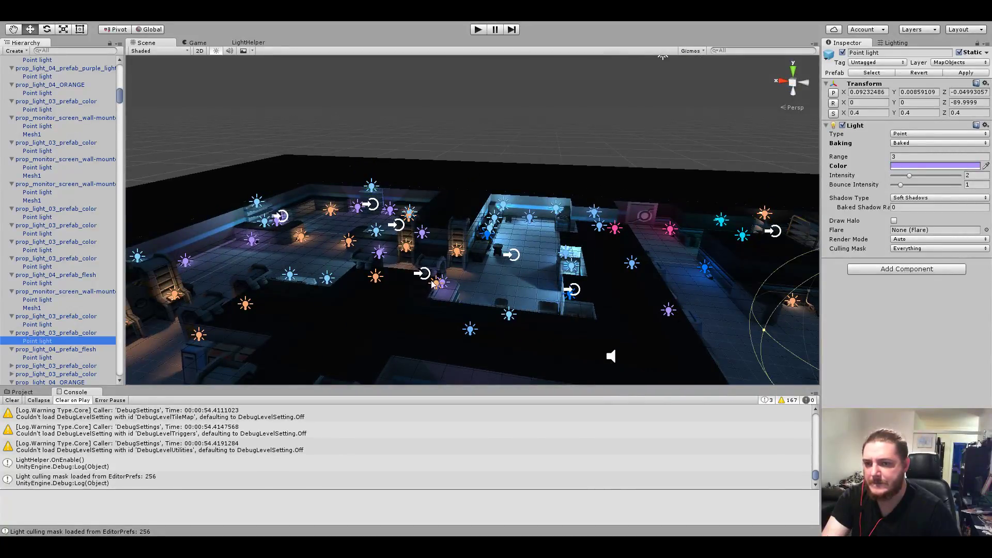
key("f")
mouse_move(433, 271)
left_mouse_down("alt")
mouse_move(452, 266)
mouse_move(392, 258)
left_mouse_up("alt")
Inspect the flesh prop's orange light, then the purple and next colour prop point lights.
left_click(32, 357)
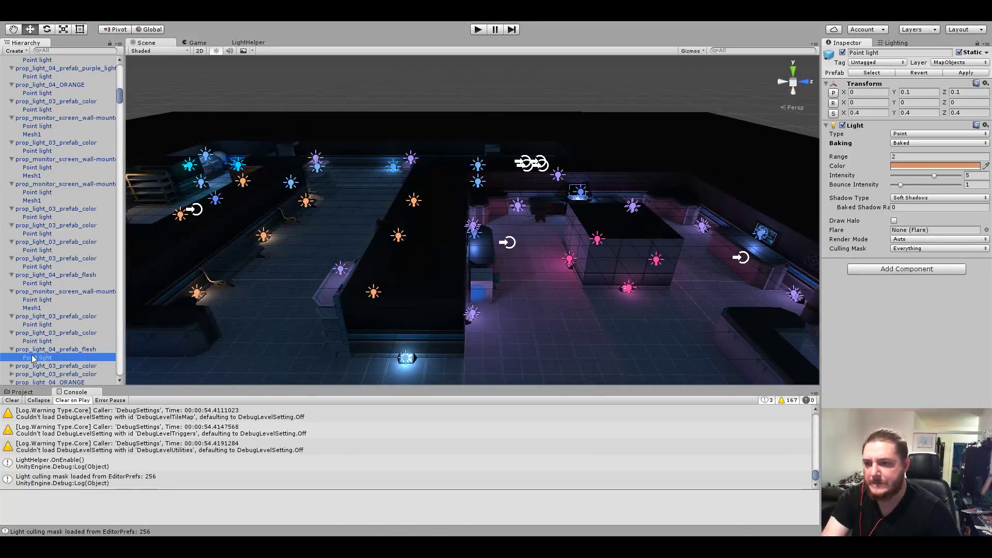
key("f")
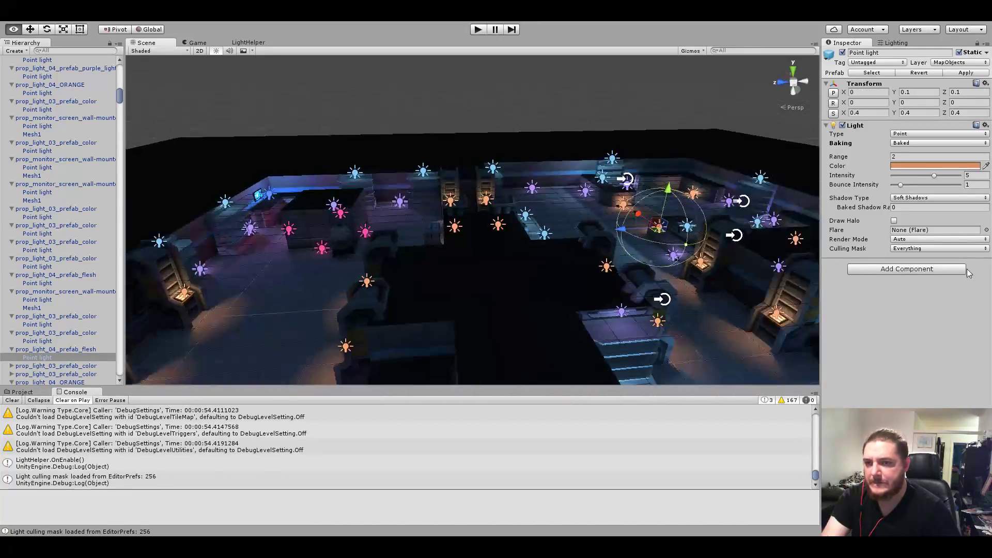
scroll(53, 307, "down", 3)
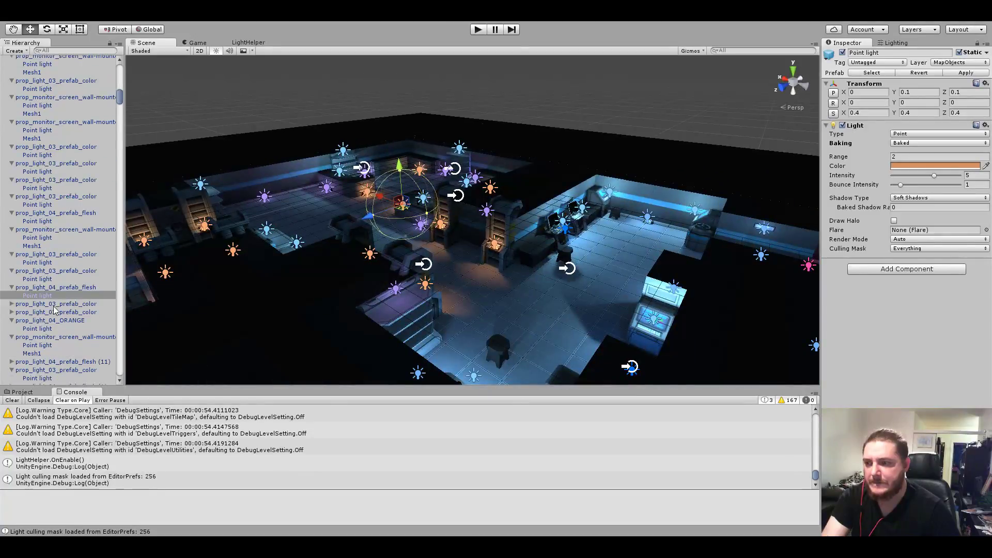
left_click(12, 304)
left_click(32, 313)
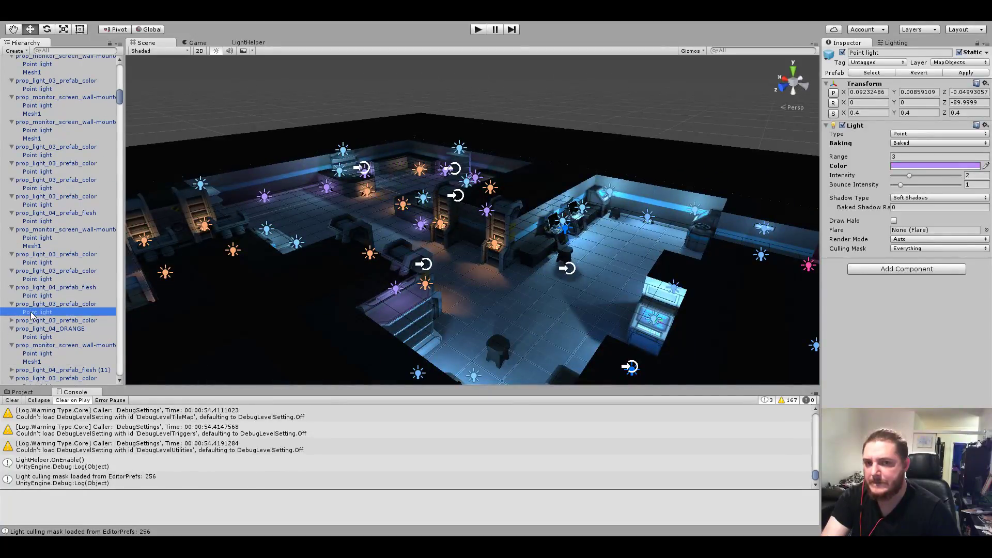
left_click(12, 321)
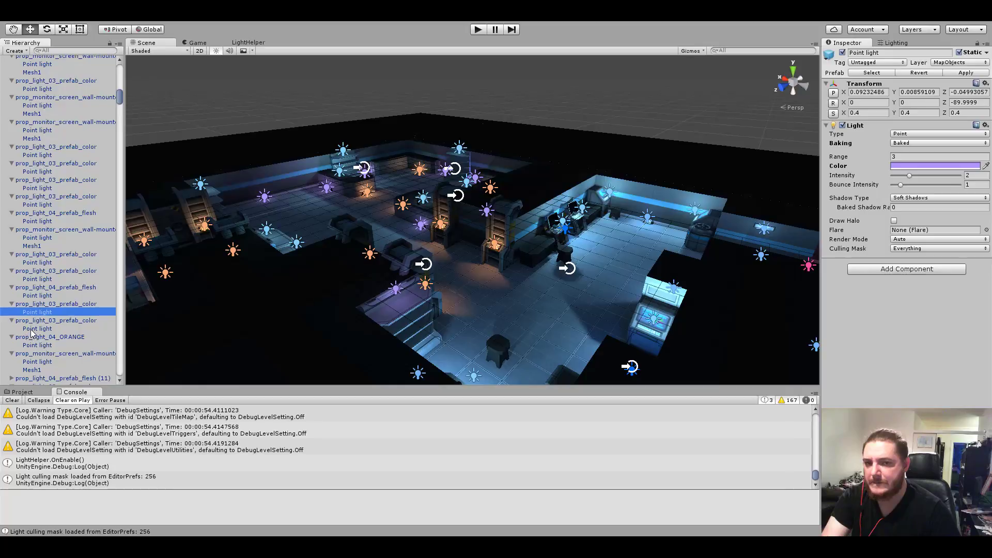
left_click(31, 329)
Verify prop_light_04_ORANGE is Realtime, hard shadows, range 2.8, intensity 4, then check the monitor's blue light.
left_click(31, 345)
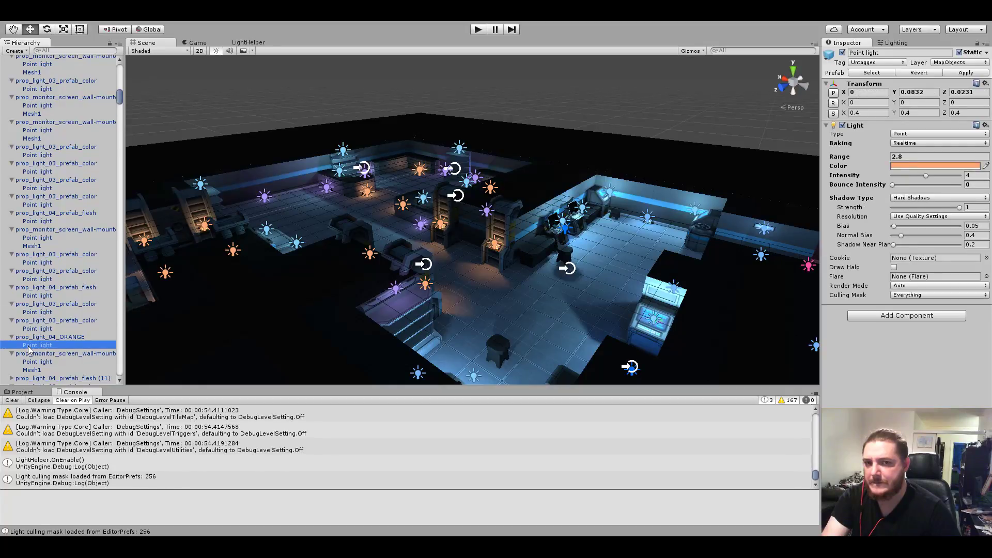
key("f")
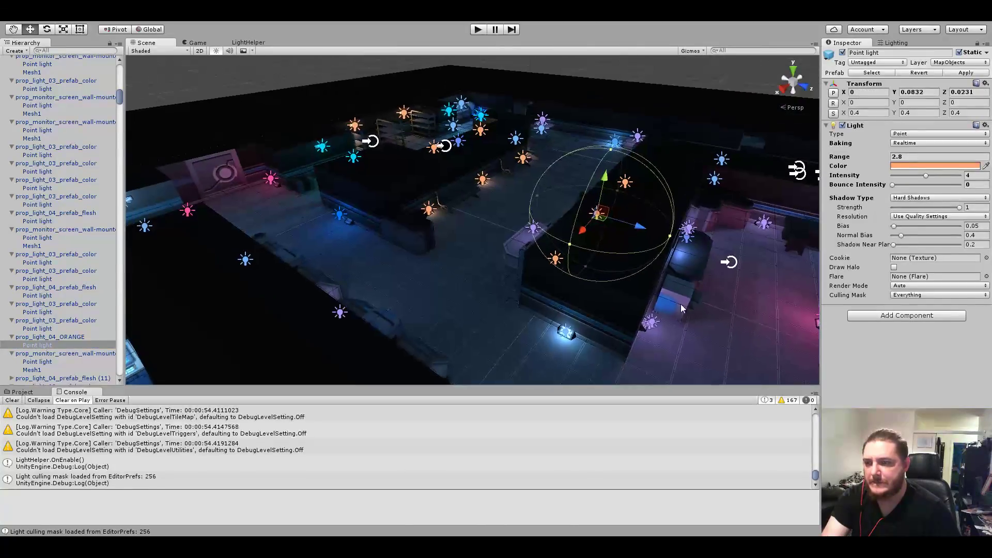
left_click(62, 362)
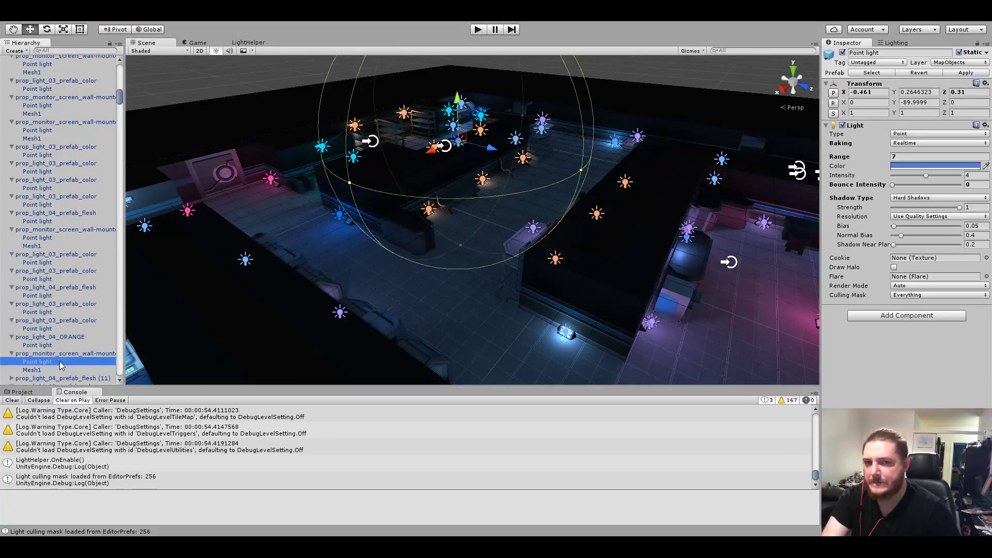
scroll(46, 365, "down", 2)
Inspect flesh (11)'s orange light and the next colour prop's blue light, framing each.
scroll(54, 342, "down", 2)
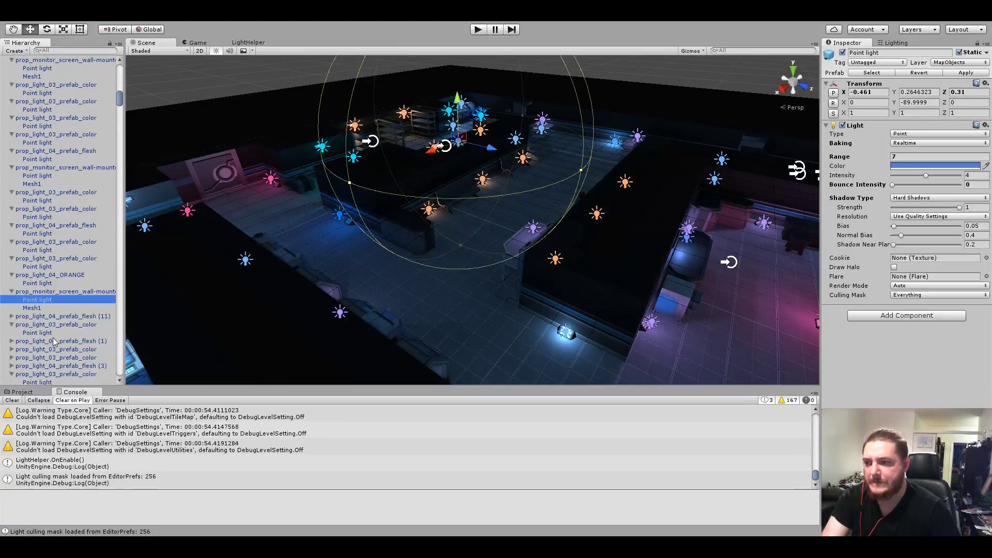
left_click(11, 317)
left_click(32, 325)
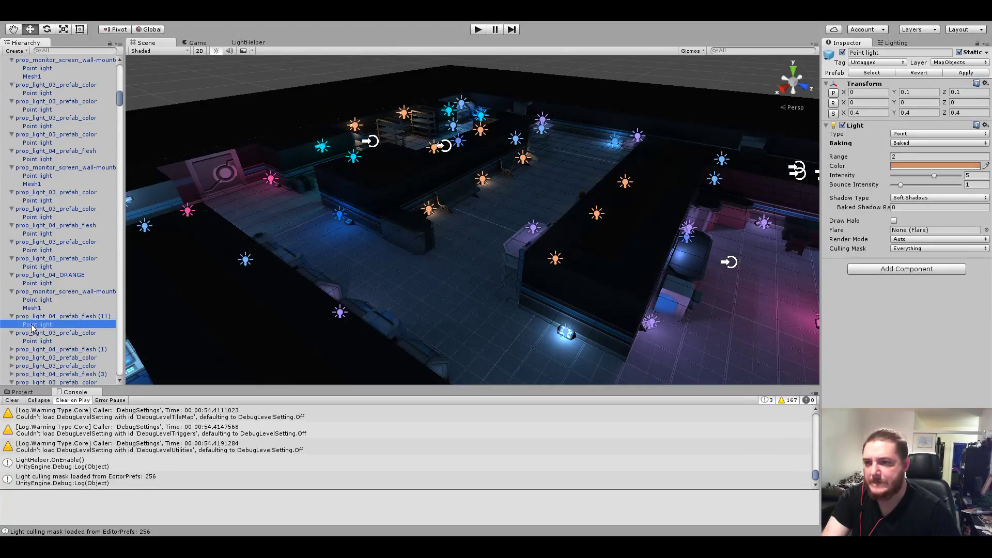
key("f")
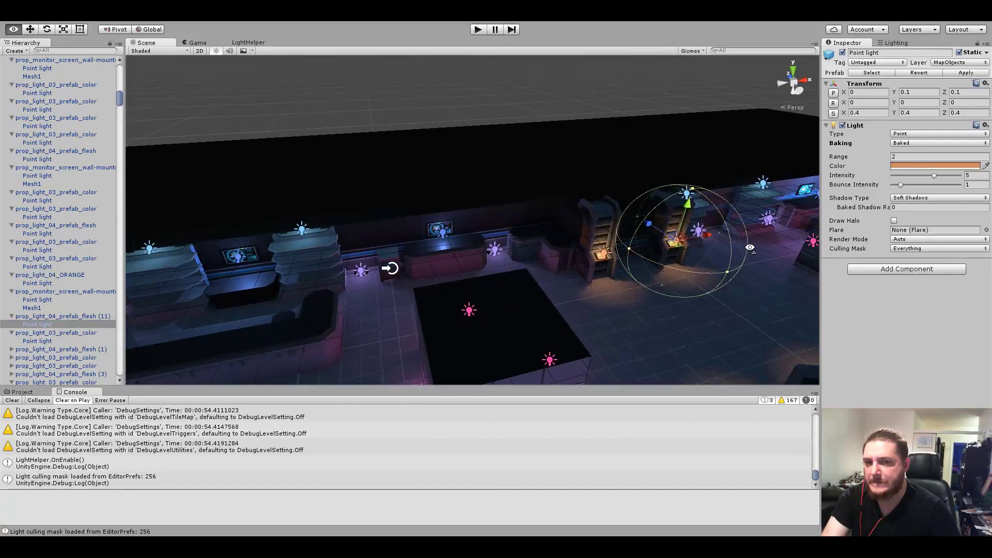
left_click(36, 342)
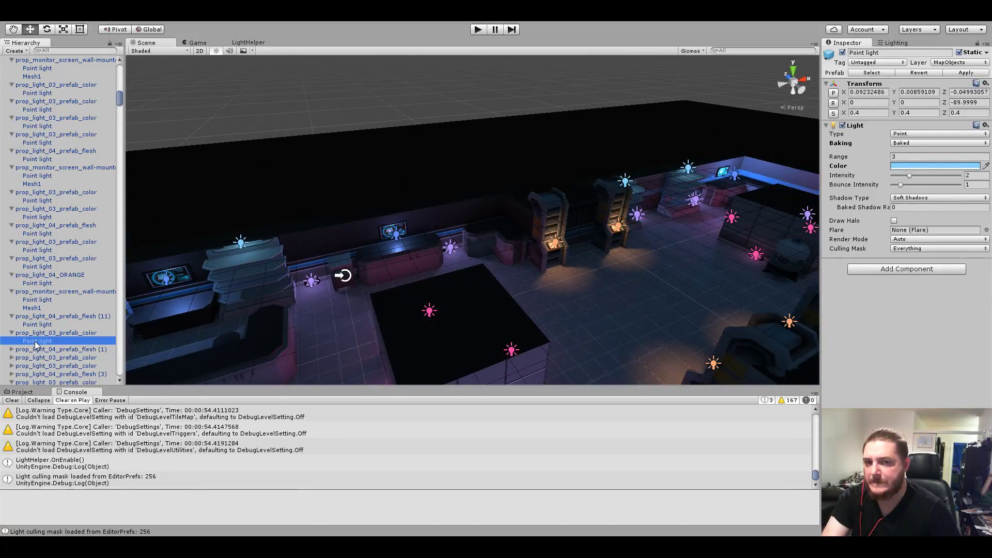
key("f")
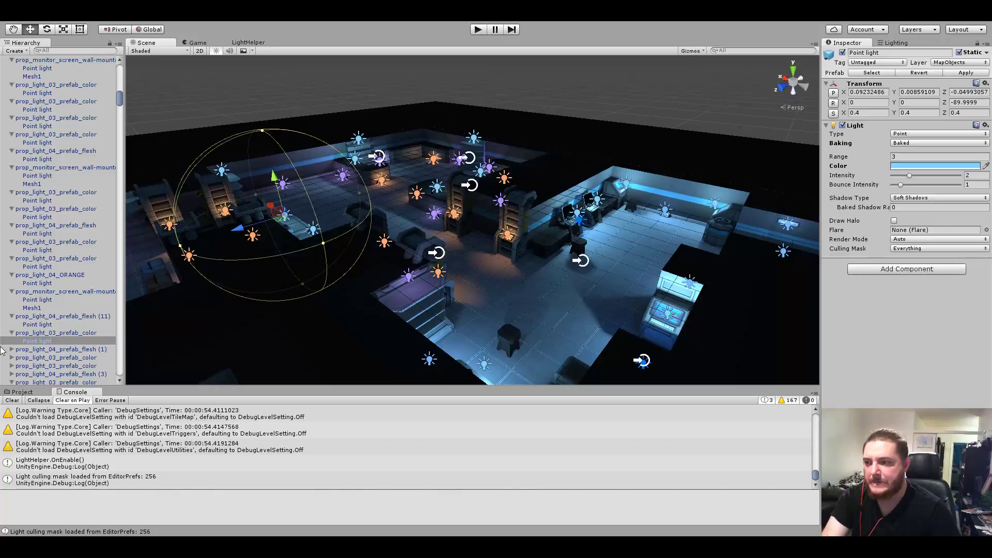
Check flesh (1), the purple and light-blue colour lights (Baked, soft shadows, range 3), and flesh (3).
left_click(11, 350)
left_click(31, 357)
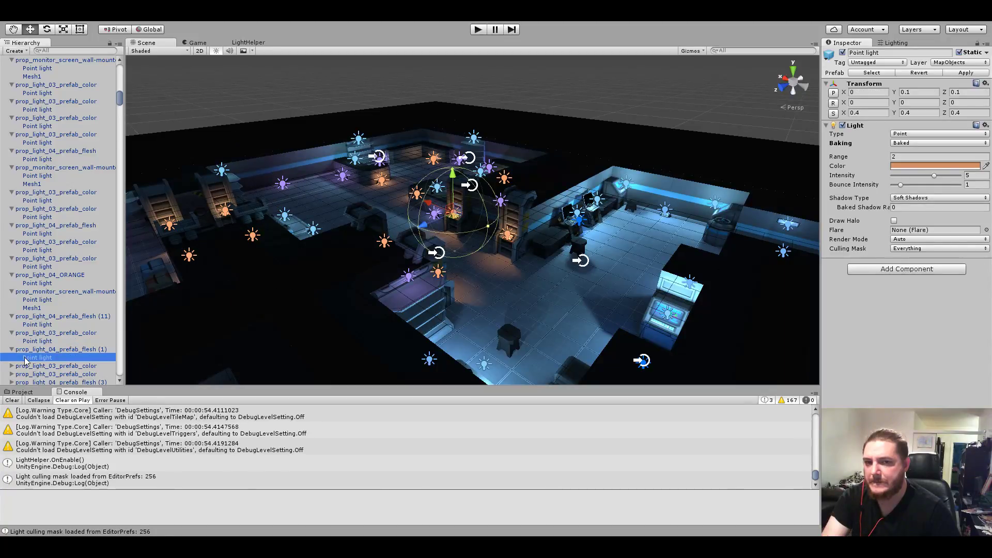
scroll(18, 355, "down", 3)
left_click(11, 334)
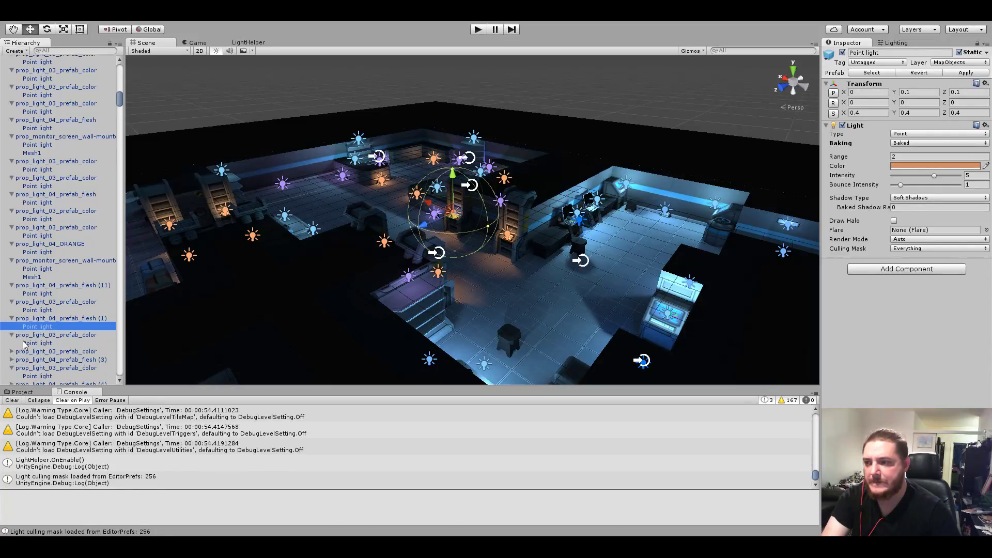
left_click(23, 343)
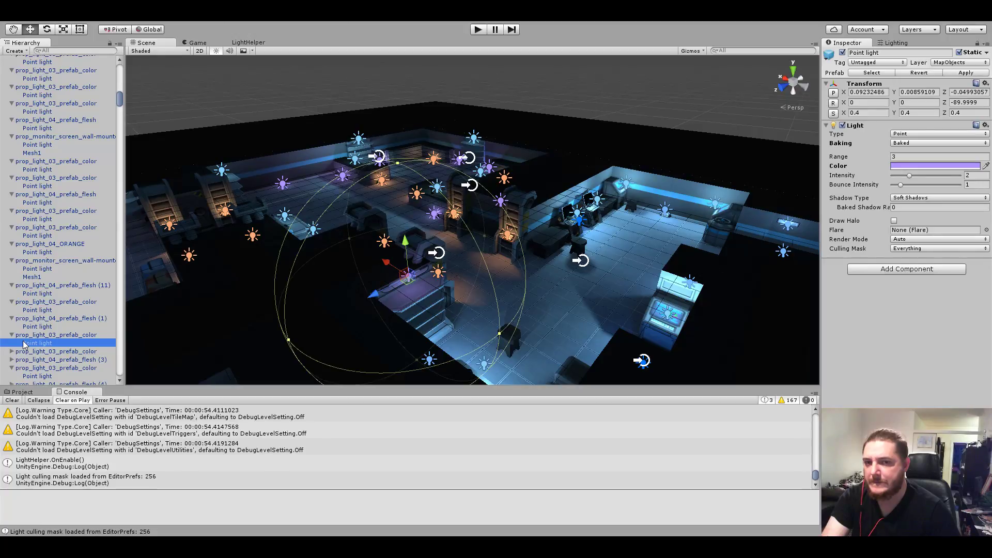
left_click(11, 351)
left_click(29, 359)
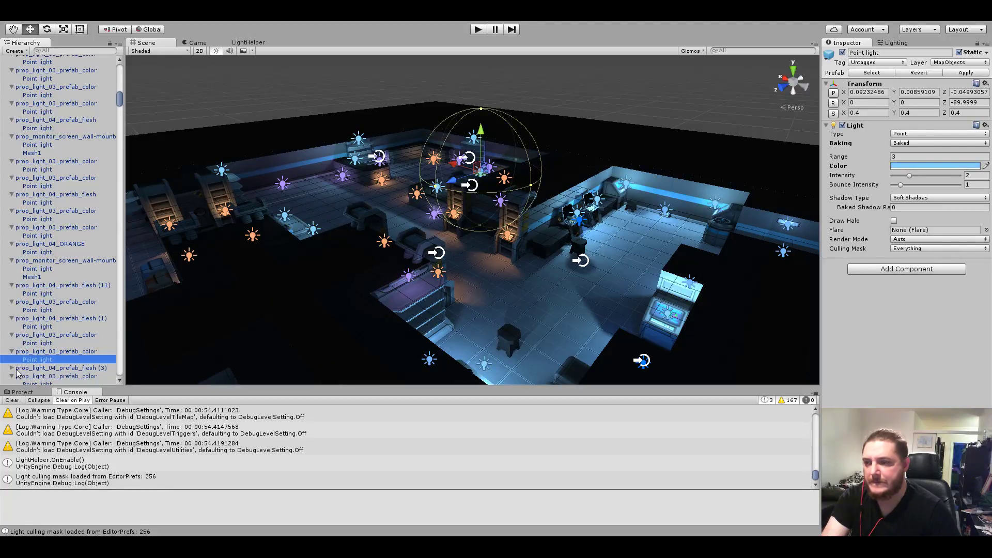
left_click(11, 368)
left_click(26, 376)
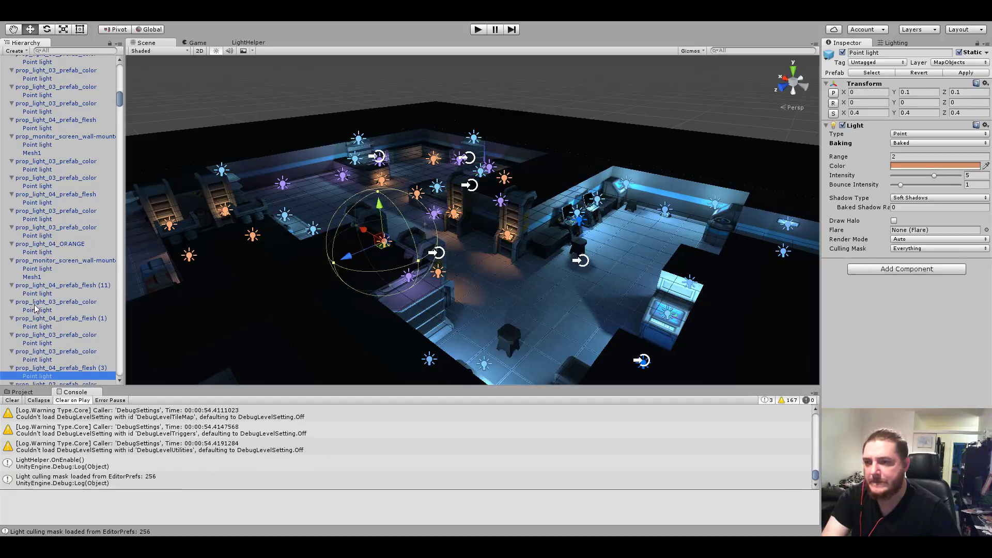
Scroll further down the Hierarchy to the next lights.
scroll(35, 308, "down", 15)
Inspect the blue lights and the orange lights of flesh (4) and flesh (9), plus the purple light.
left_click(38, 237)
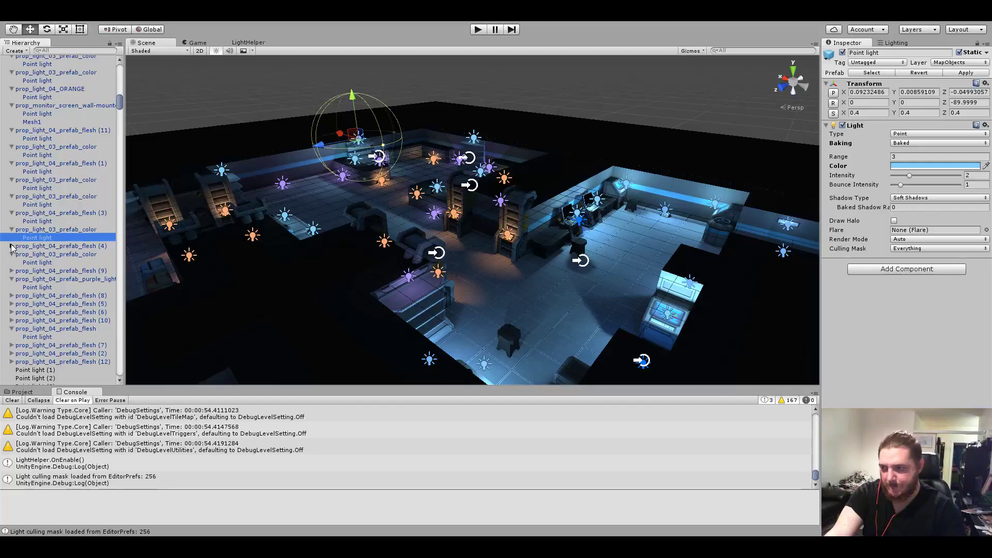
left_click(12, 246)
left_click(28, 255)
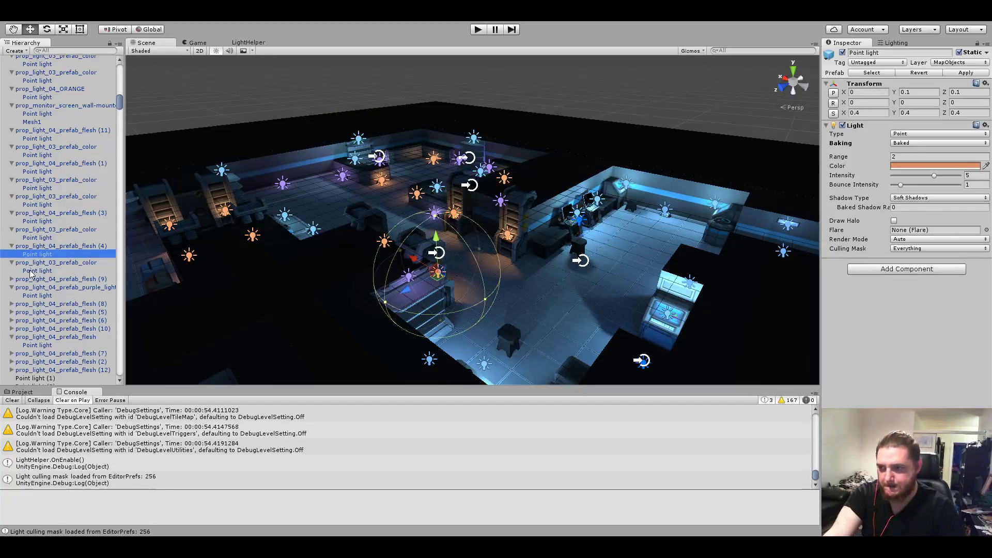
left_click(30, 272)
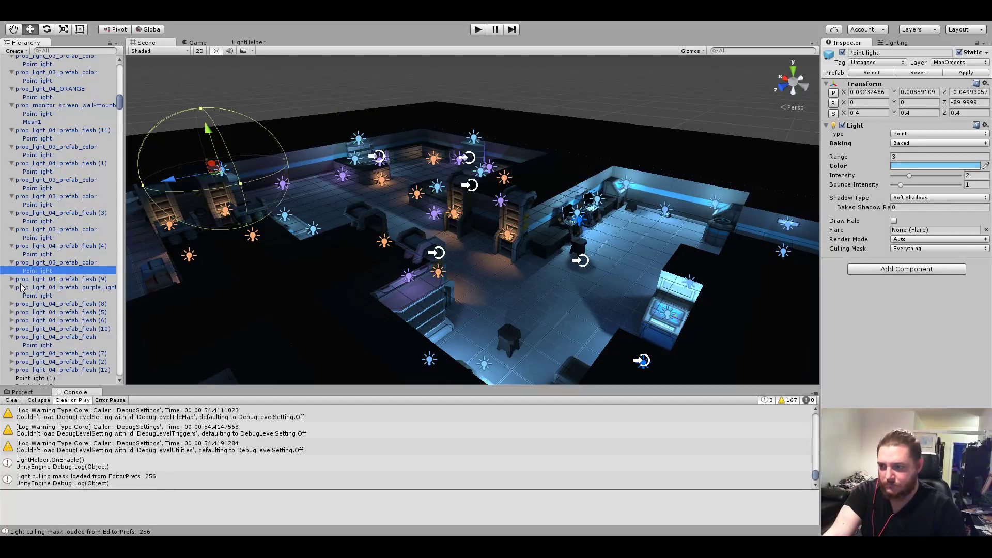
left_click(12, 279)
left_click(26, 288)
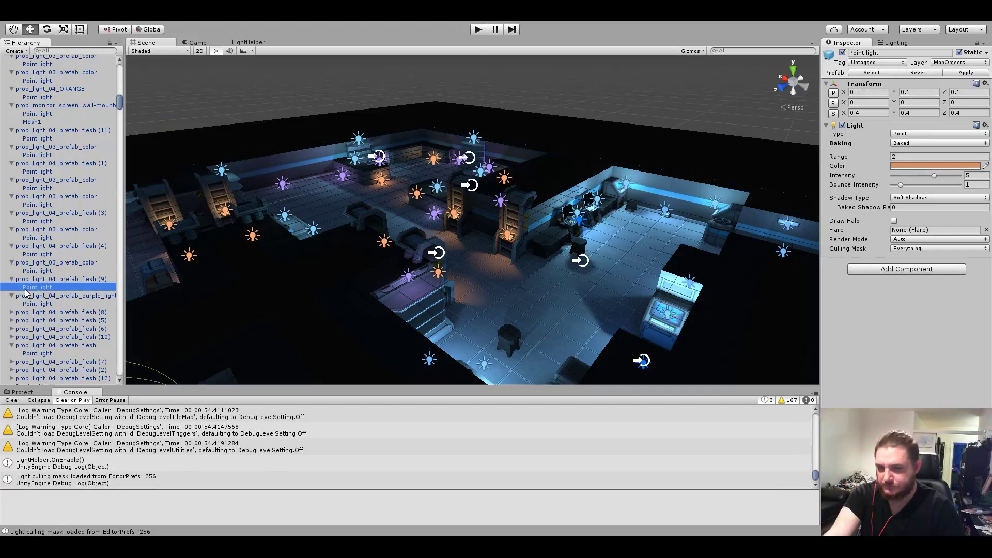
left_click(33, 305)
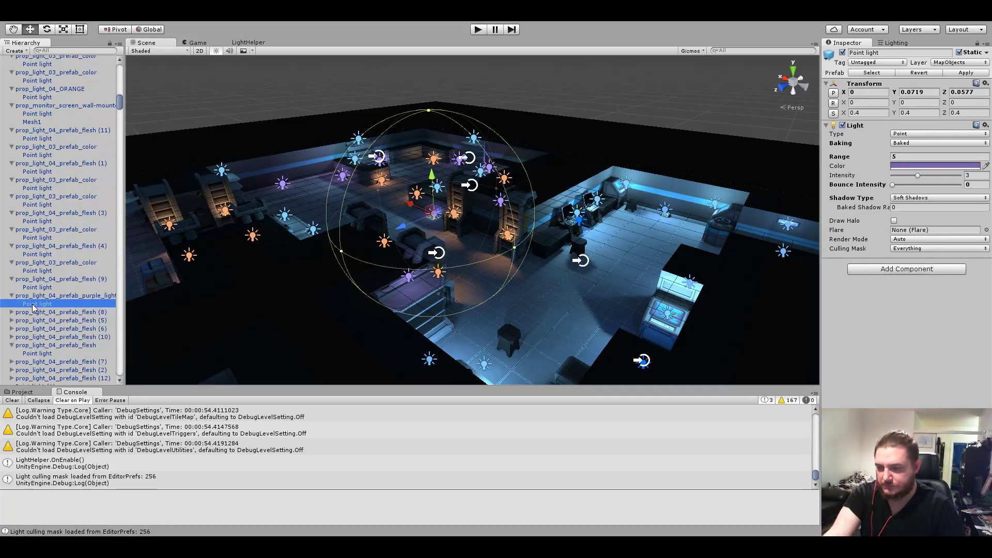
Inspect the point lights inside flesh (8), (5), (6) and (10).
left_click(12, 312)
left_click(34, 320)
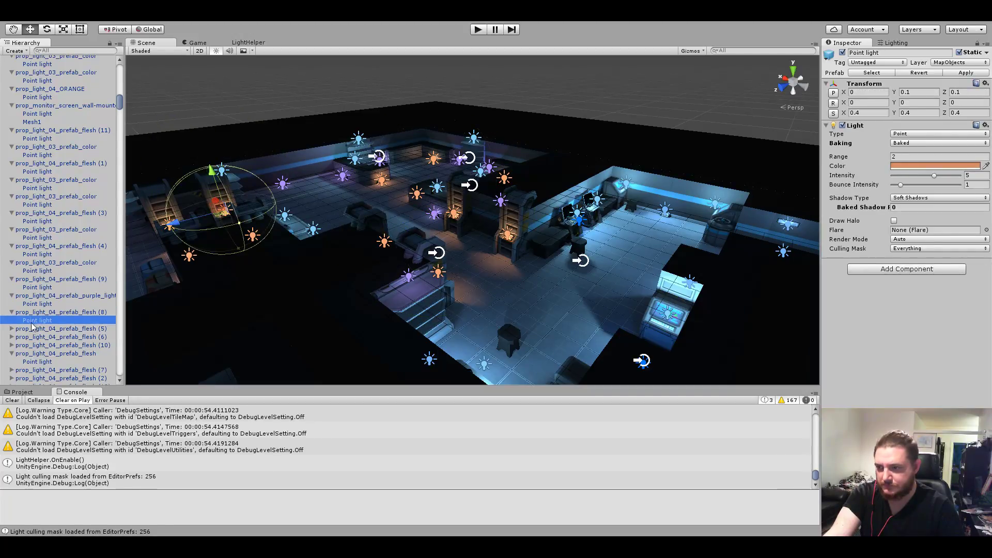
left_click(11, 329)
left_click(26, 337)
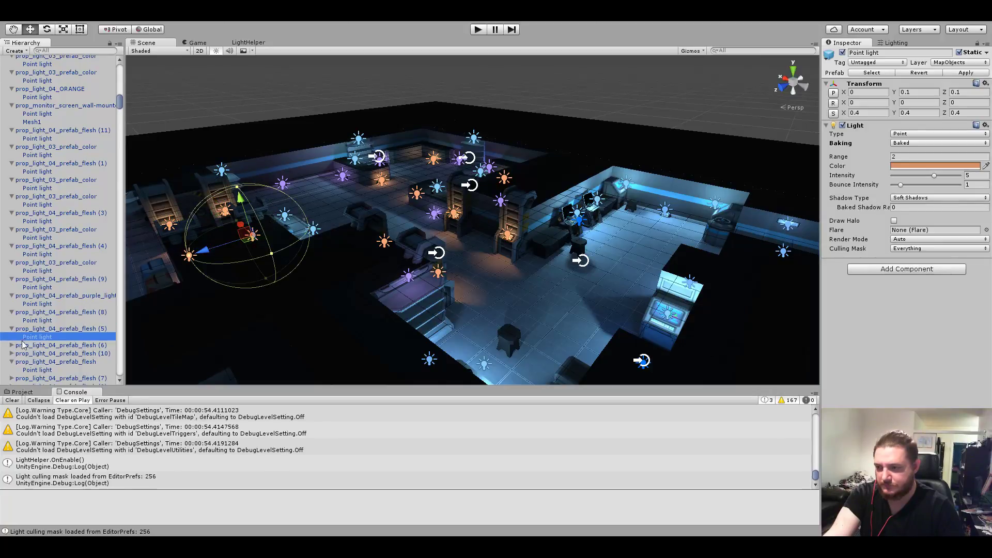
left_click(12, 345)
left_click(24, 354)
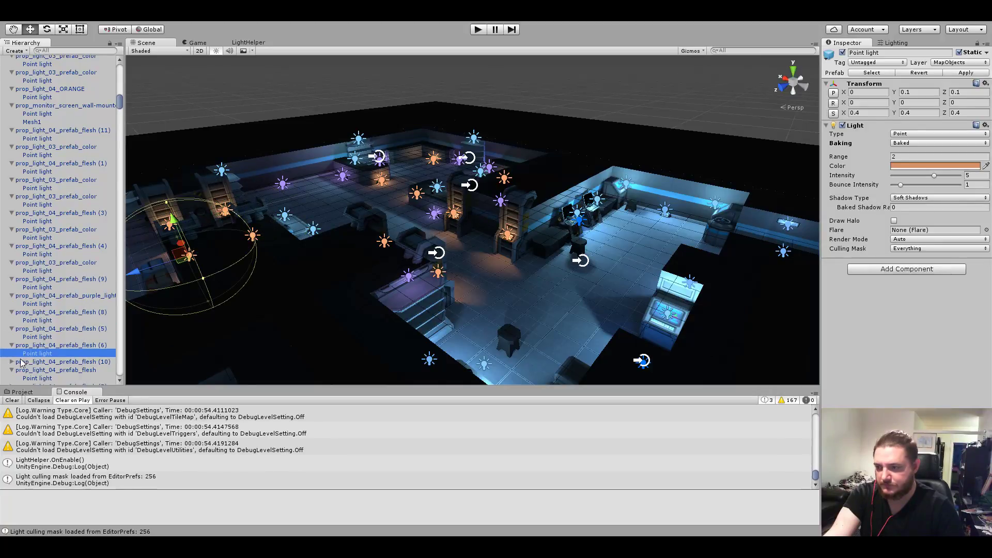
left_click(11, 361)
left_click(36, 370)
left_click(72, 337)
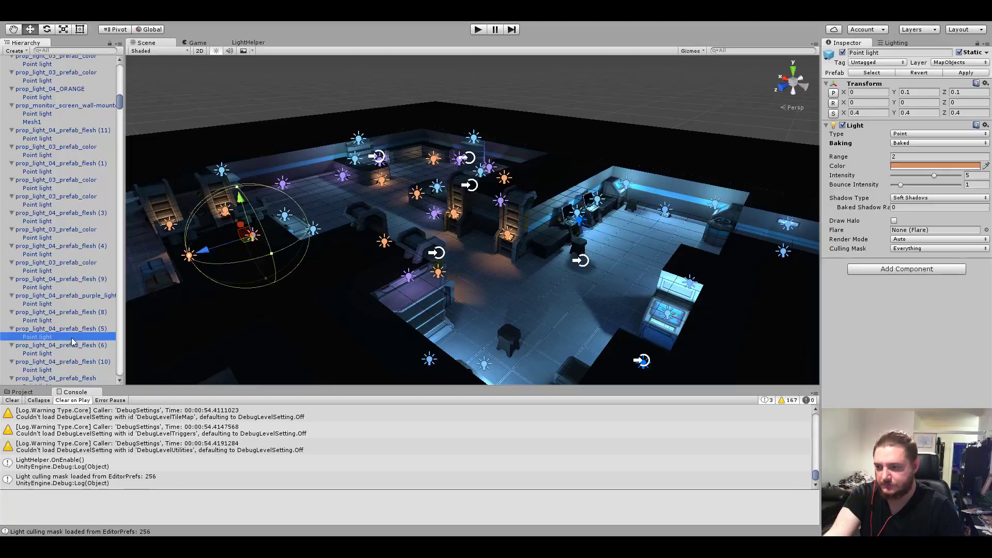
left_click(58, 370)
Check the prop_light_04_prefab_flesh light, then the lights of flesh (7) and flesh (2).
scroll(62, 305, "down", 5)
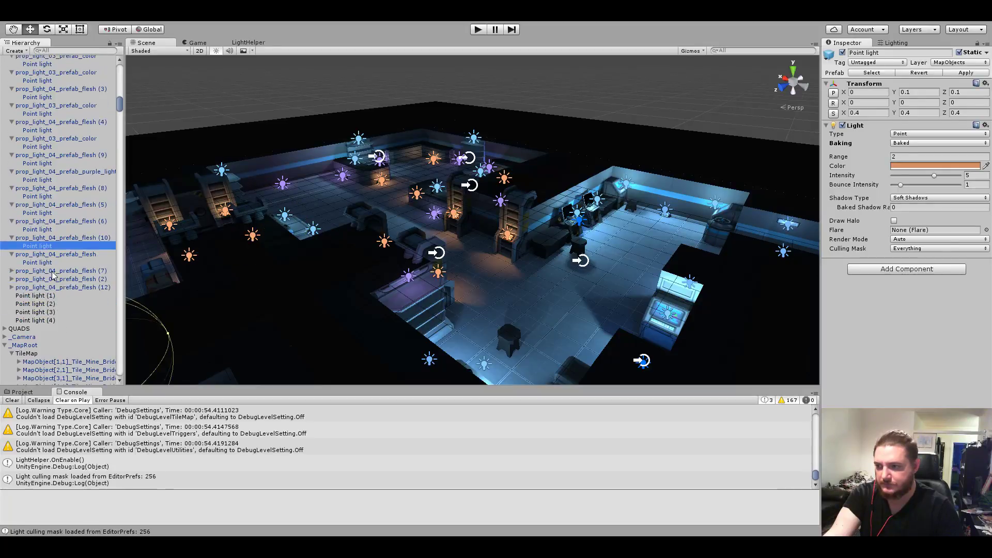
left_click(48, 262)
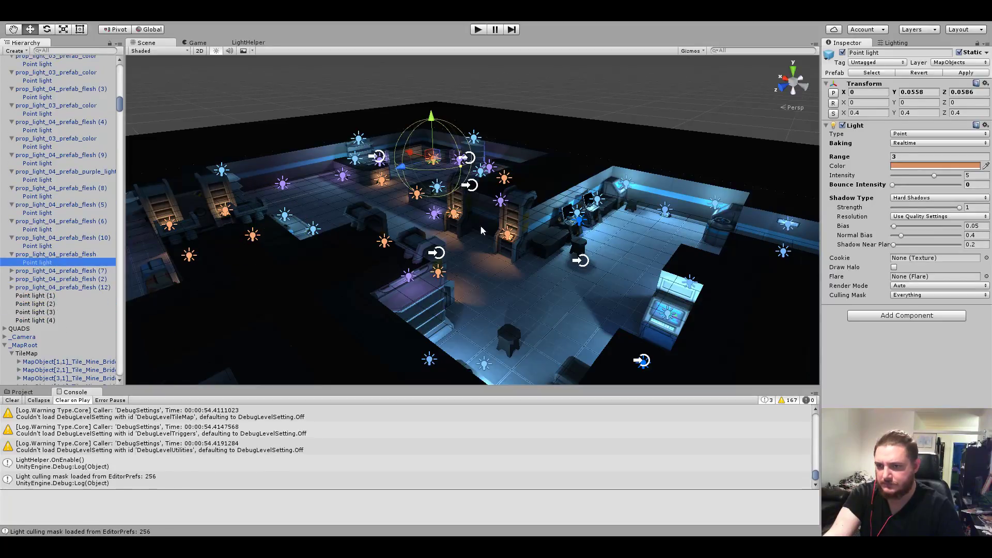
scroll(480, 230, "up", 10)
left_click_drag(481, 230, 602, 235, "alt")
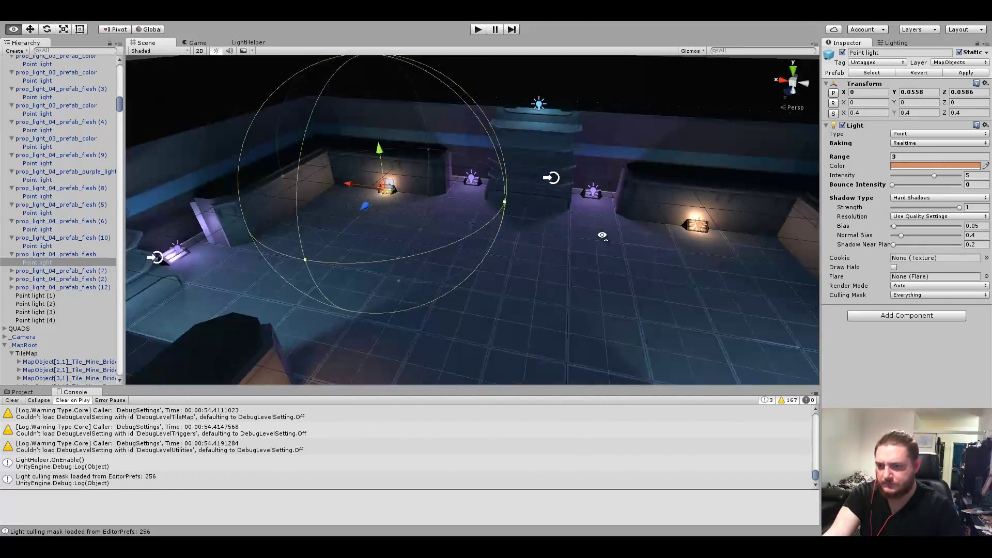
left_click(12, 271)
left_click(24, 279)
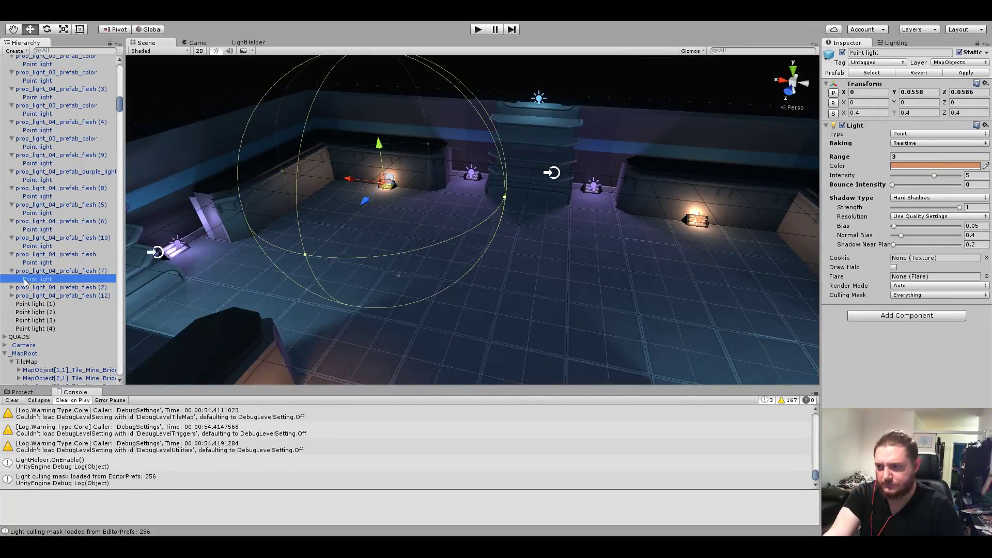
left_click(12, 288)
left_click(30, 296)
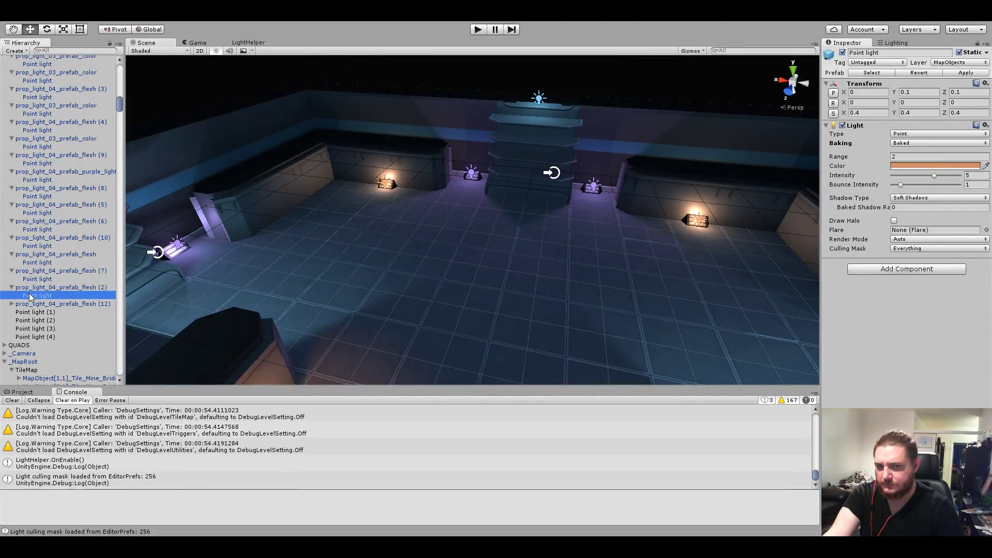
Review standalone Point lights (1) through (4) near the consoles, framing Point light (3).
double_click(31, 313)
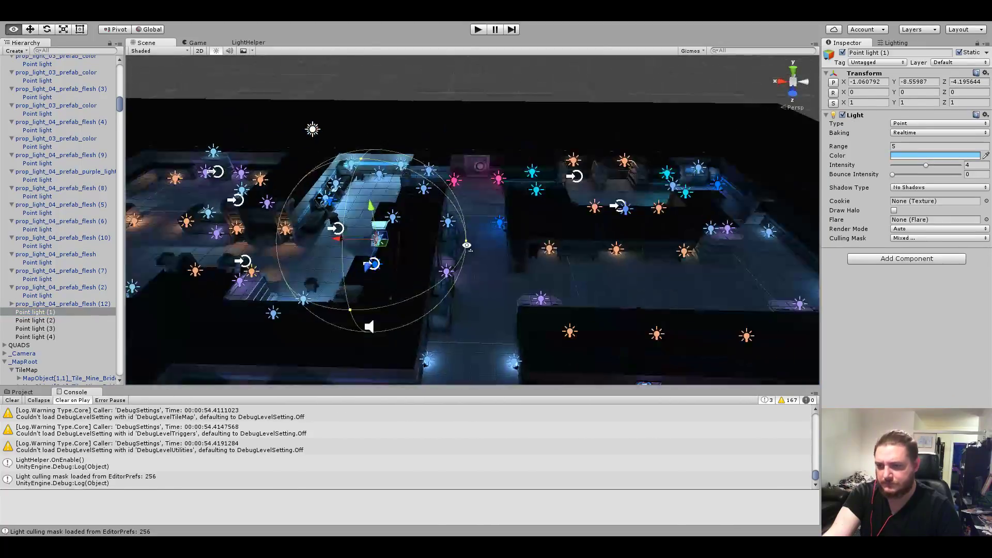
mouse_move(467, 246)
right_mouse_down()
mouse_move(722, 167)
mouse_move(689, 287)
right_mouse_up()
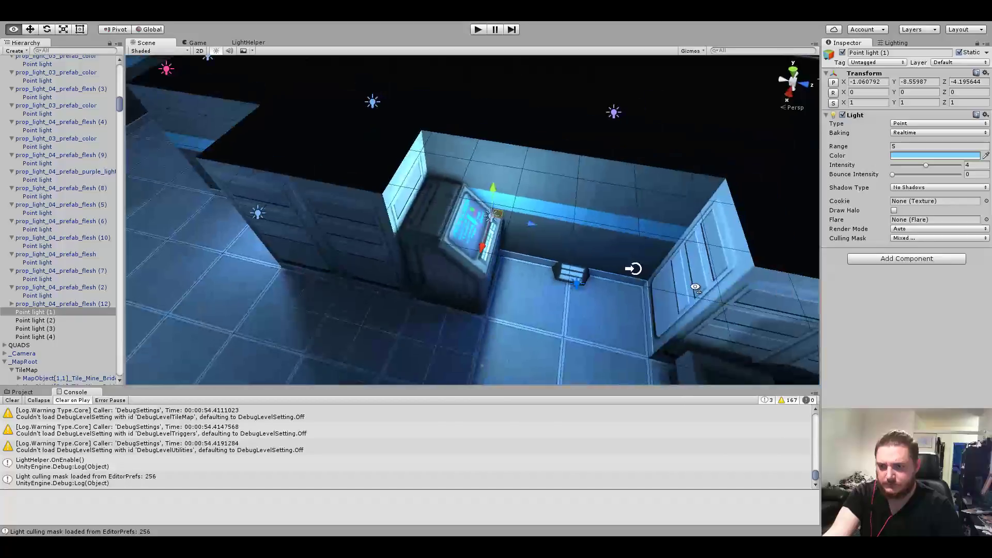
left_click(36, 321)
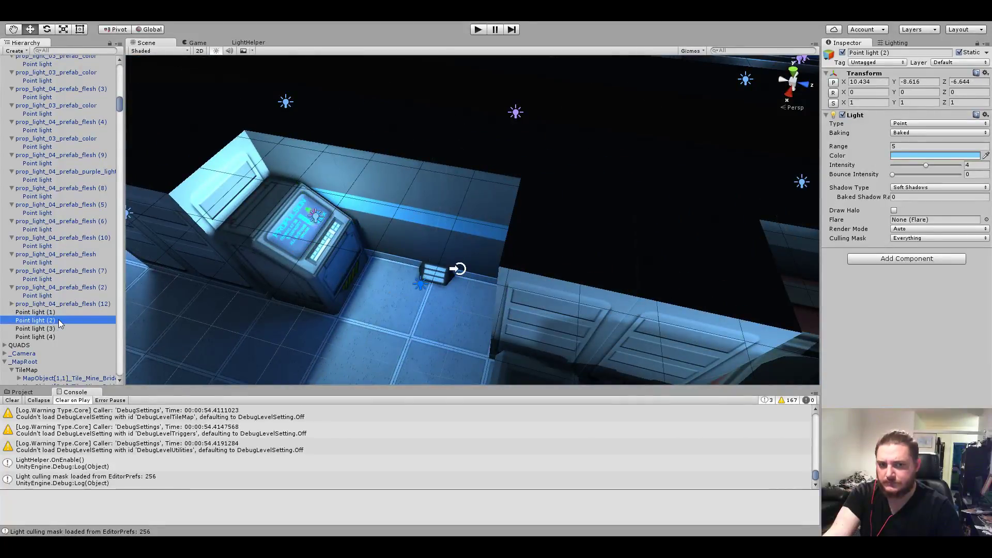
right_click_drag(387, 257, 596, 245)
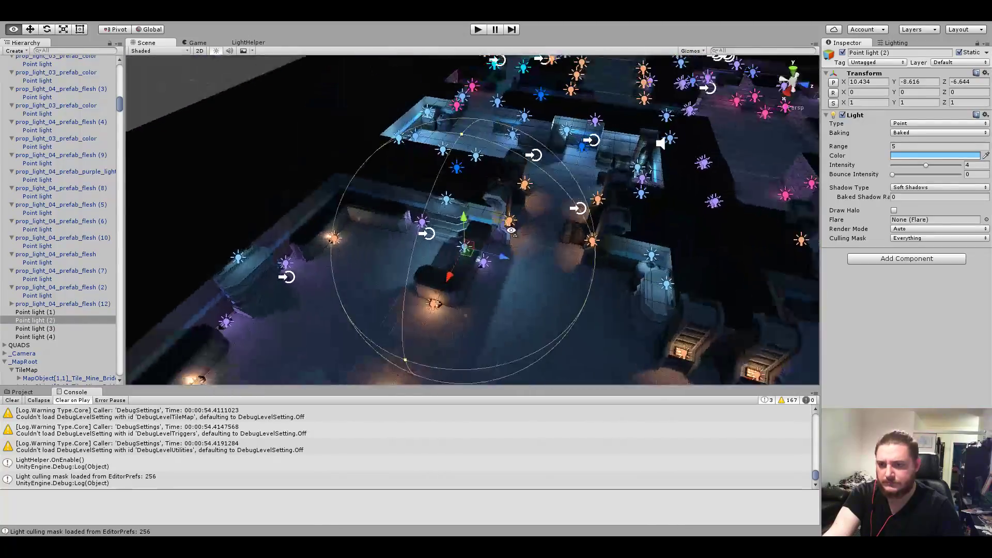
right_click_drag(597, 244, 579, 248)
left_click(55, 329)
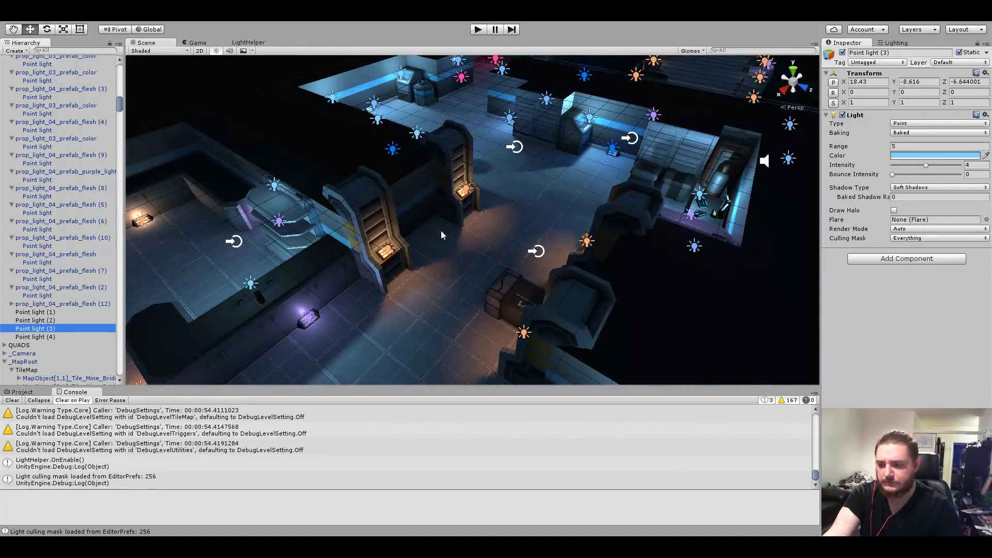
key("f")
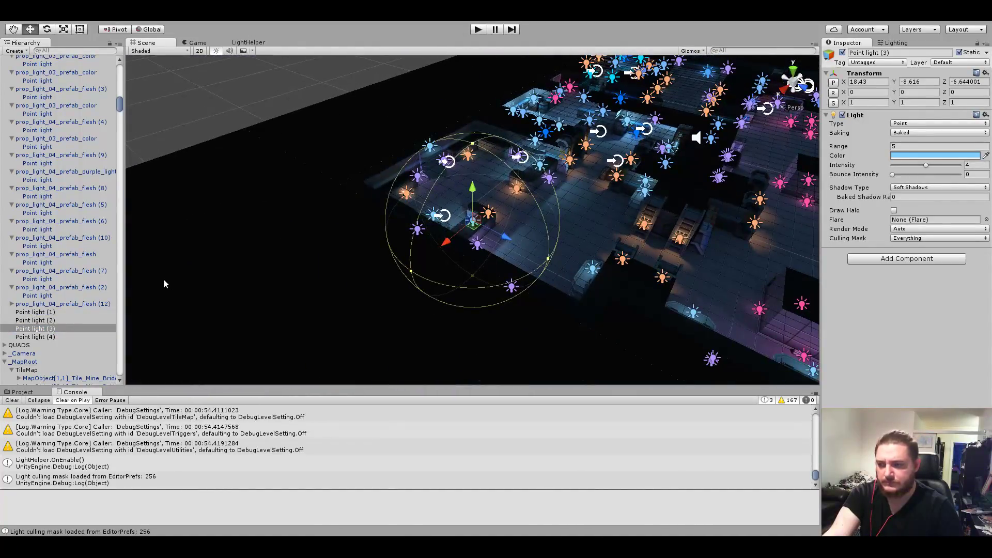
left_click(67, 336)
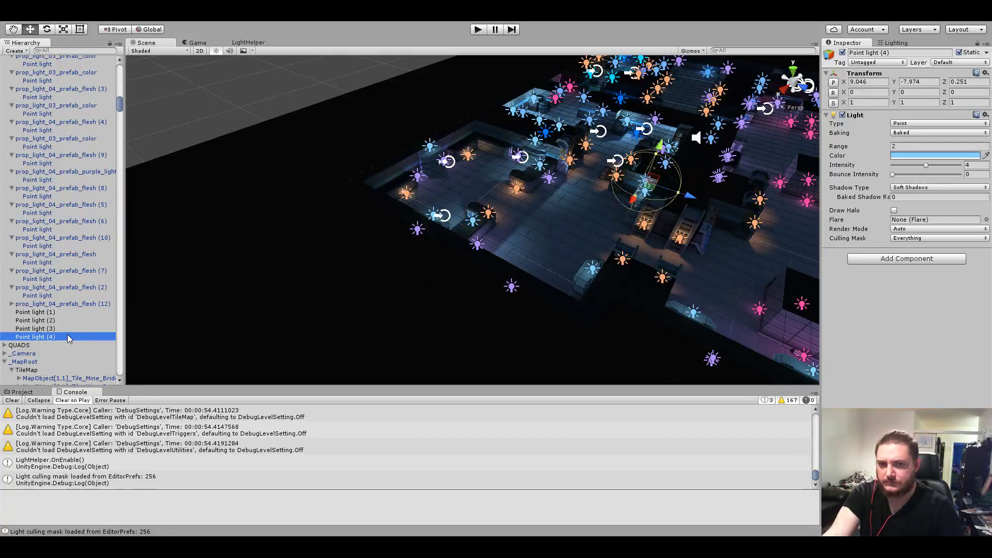
Frame the light-blue Point light (1) and switch off its Light component.
left_click(52, 312)
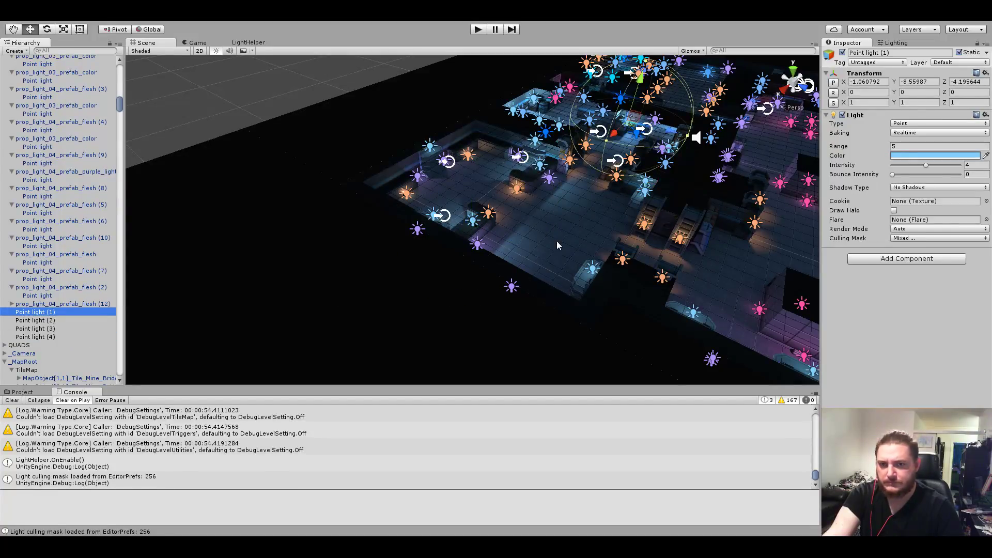
key("f")
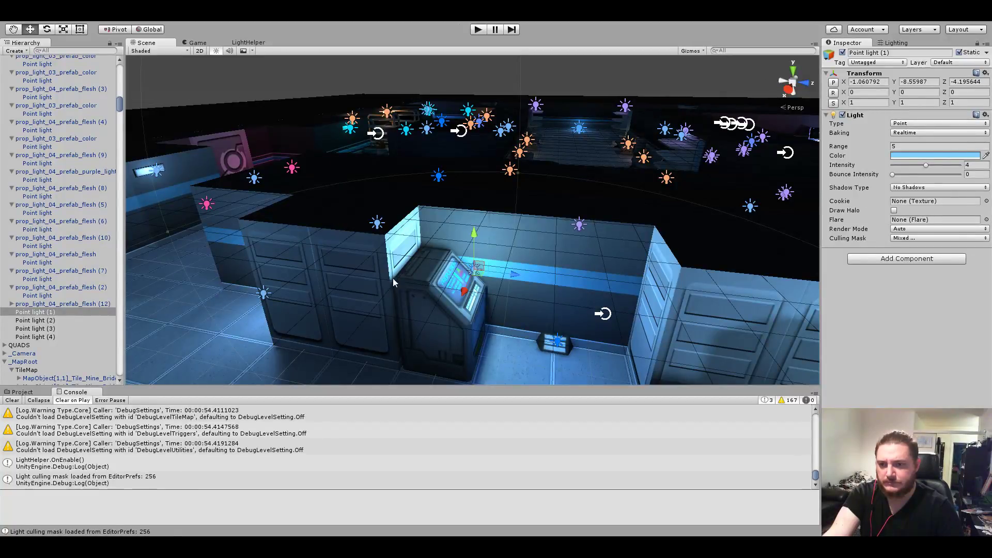
left_click(843, 115)
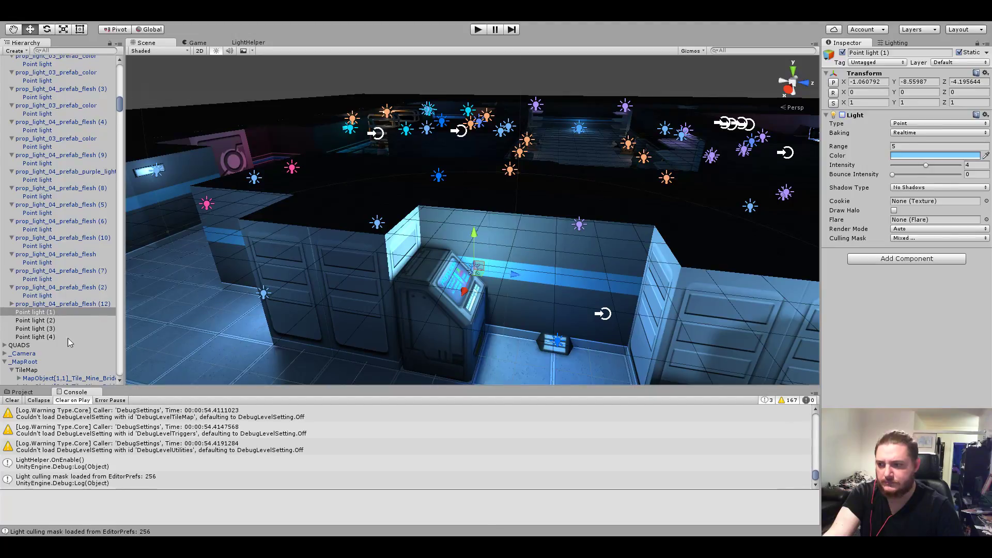
Frame the blue light prop's point light in the Scene view and zoom in close.
scroll(69, 327, "up", 5)
scroll(71, 316, "up", 5)
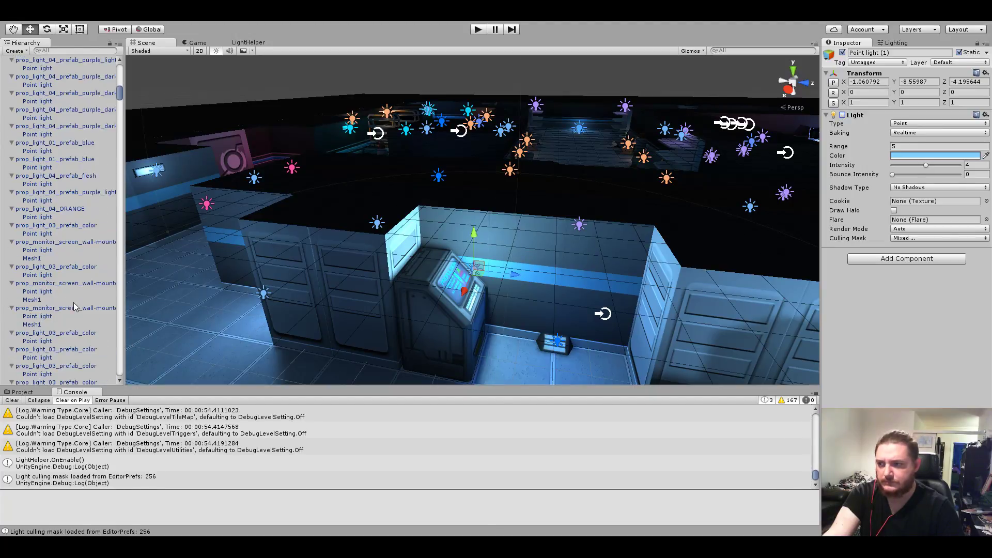
scroll(73, 306, "up", 5)
scroll(75, 307, "up", 5)
scroll(78, 307, "up", 5)
scroll(81, 310, "up", 5)
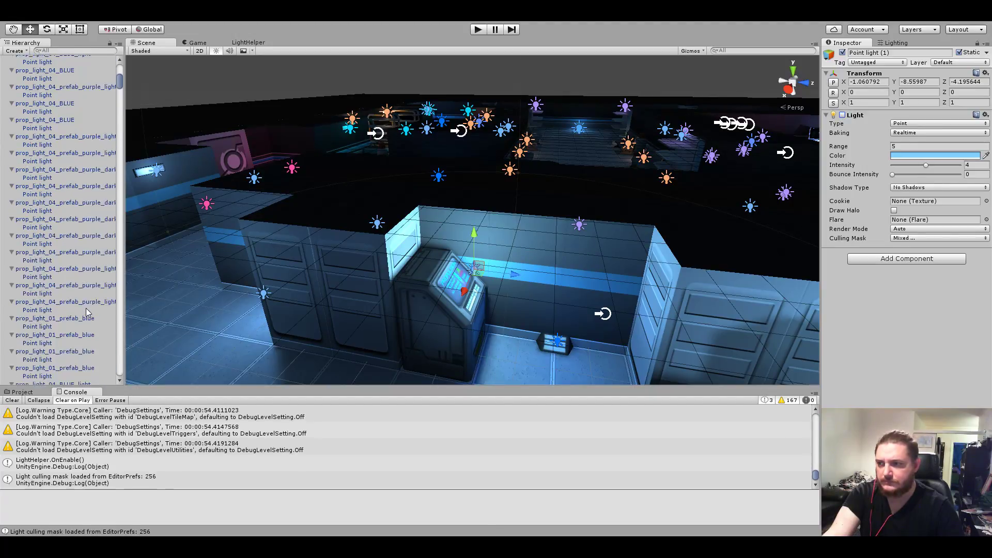
scroll(85, 312, "up", 5)
scroll(86, 309, "up", 5)
scroll(70, 219, "up", 5)
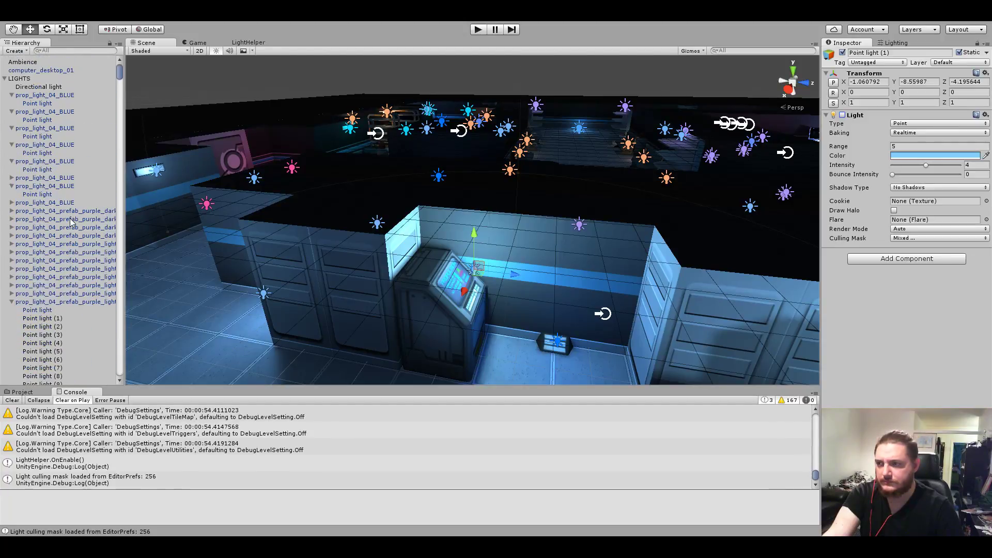
left_click(11, 203)
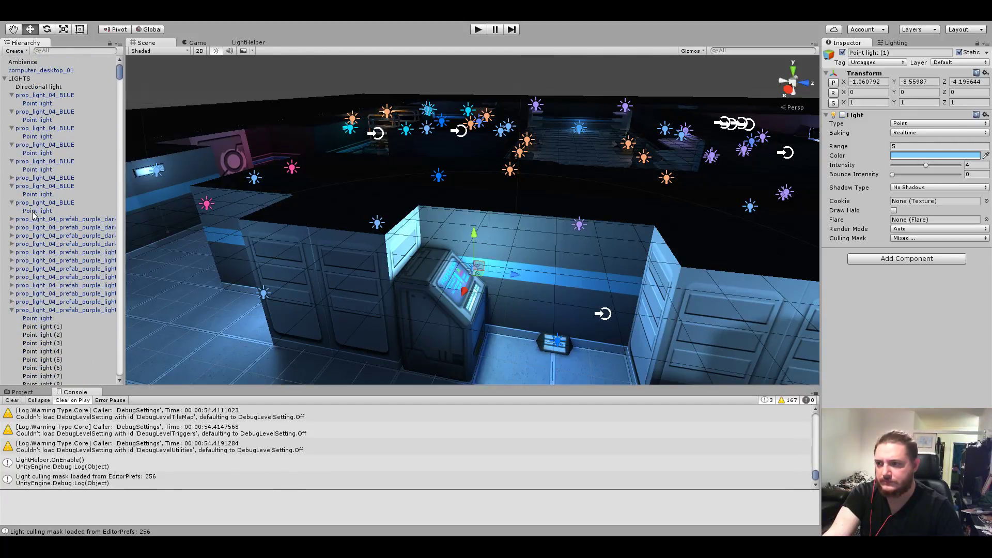
left_click(32, 212)
key("f")
right_click_drag(367, 285, 420, 236)
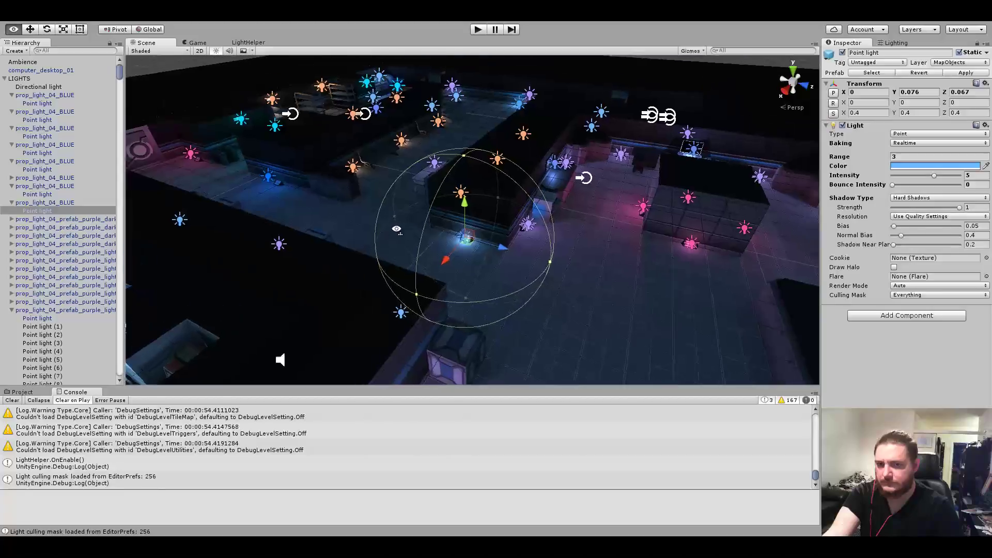
Inspect the point lights of the four prop_light_04_prefab_purple_dark props one by one.
left_click(11, 219)
left_click(32, 227)
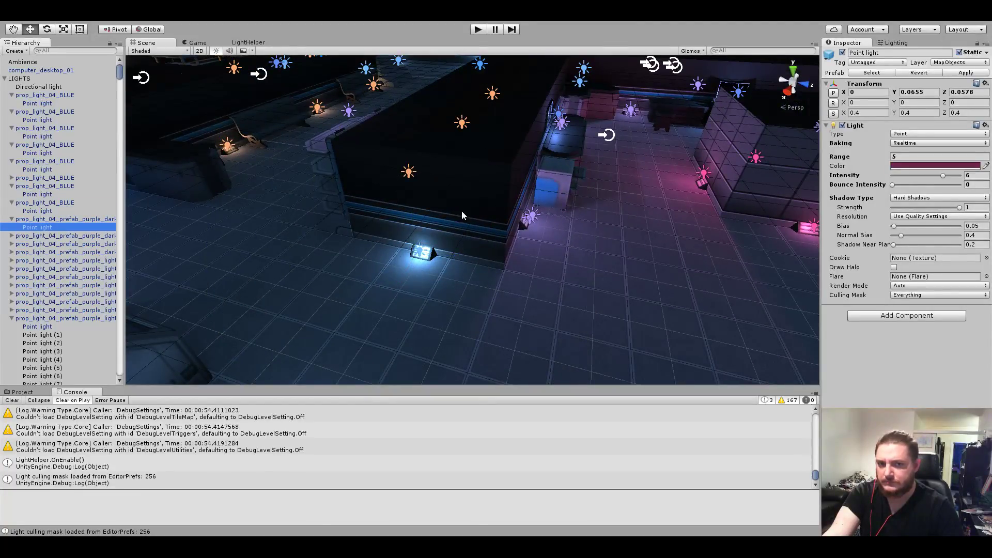
key("f")
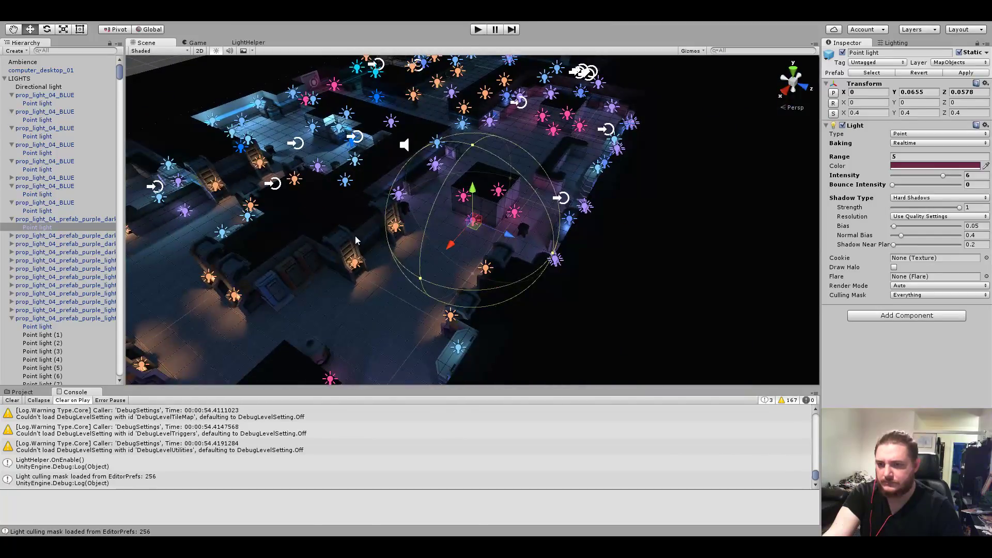
left_click(11, 235)
left_click(42, 246)
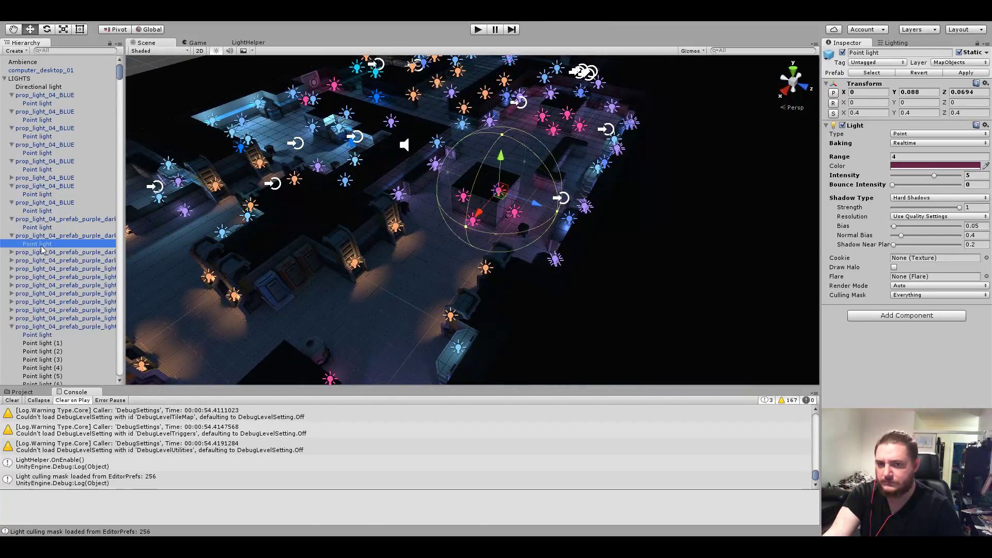
left_click(12, 252)
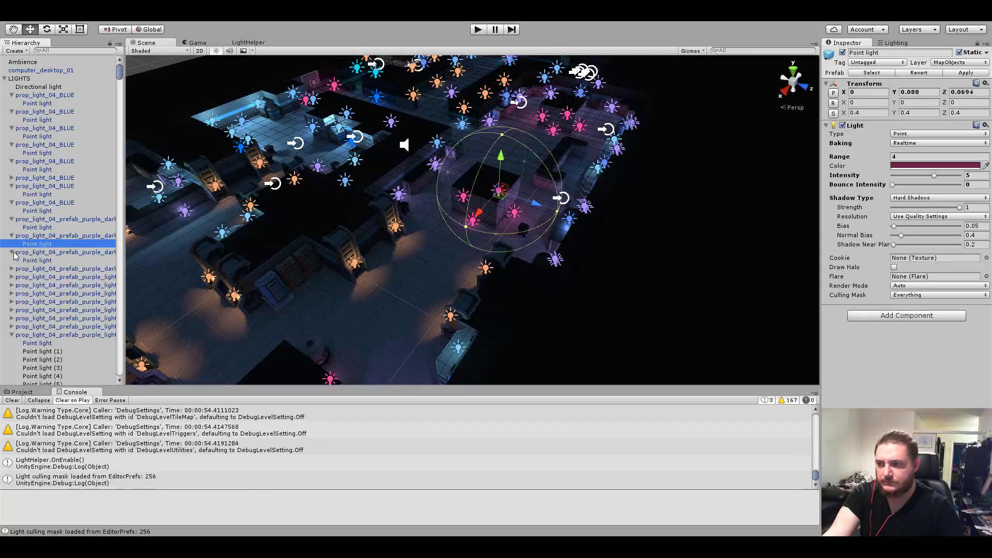
left_click(31, 260)
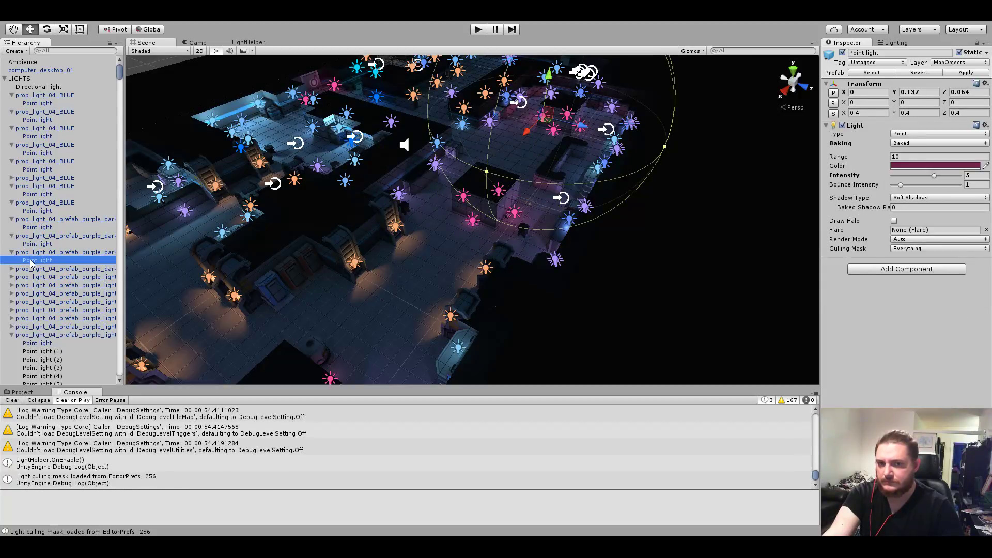
left_click(12, 269)
left_click(23, 277)
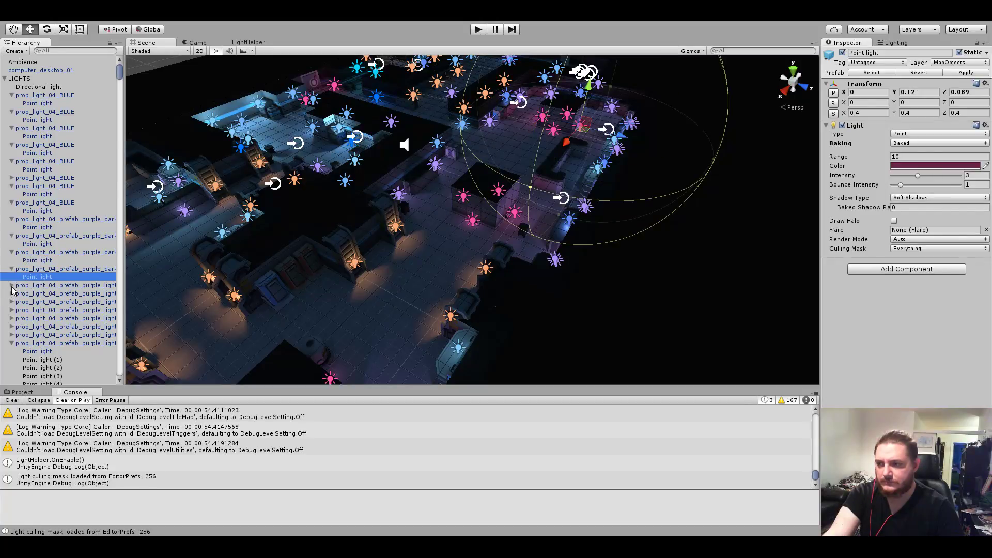
Inspect the point lights of five prop_light_04_prefab_purple_light props in turn.
left_click(12, 286)
left_click(29, 294)
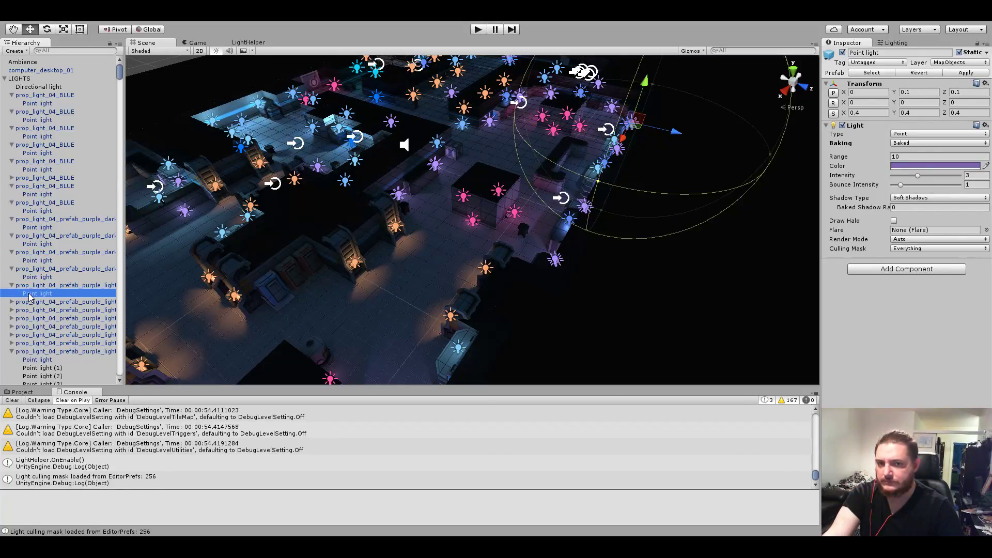
left_click(12, 302)
left_click(32, 309)
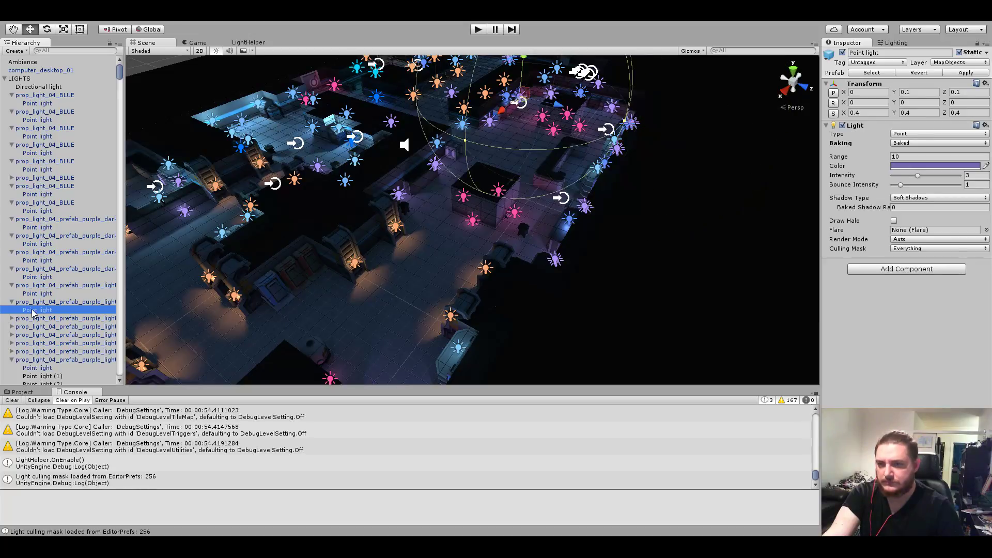
left_click(11, 319)
left_click(30, 328)
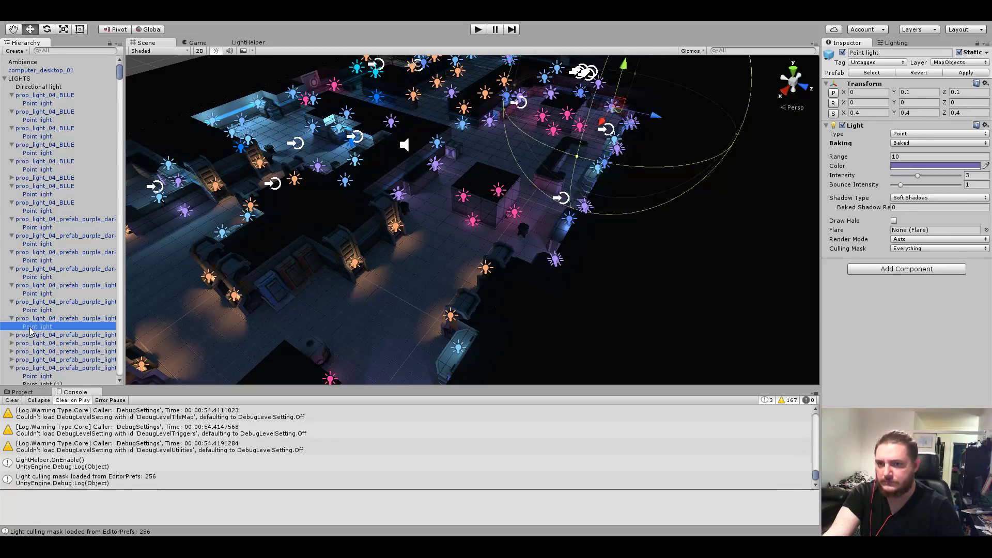
left_click(12, 335)
left_click(28, 344)
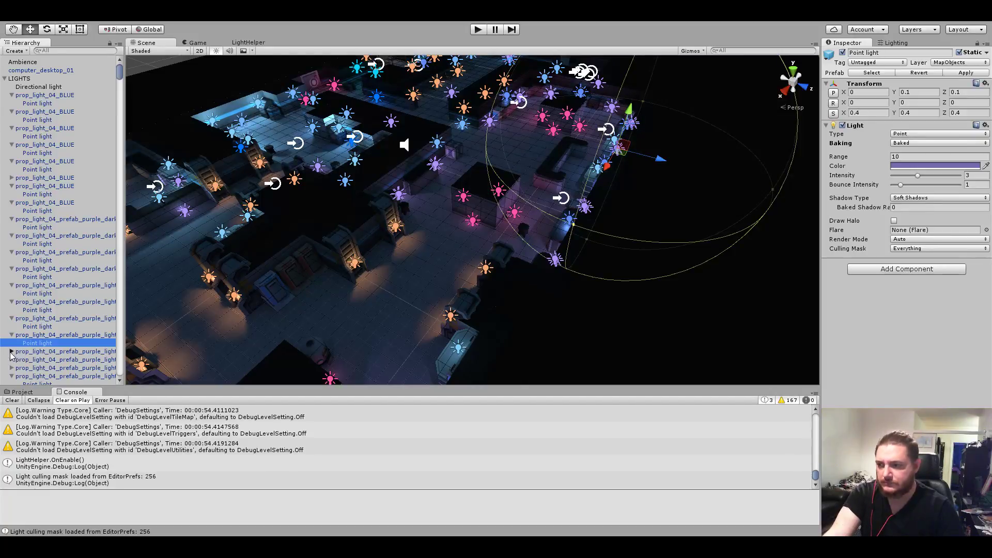
left_click(11, 351)
left_click(58, 360)
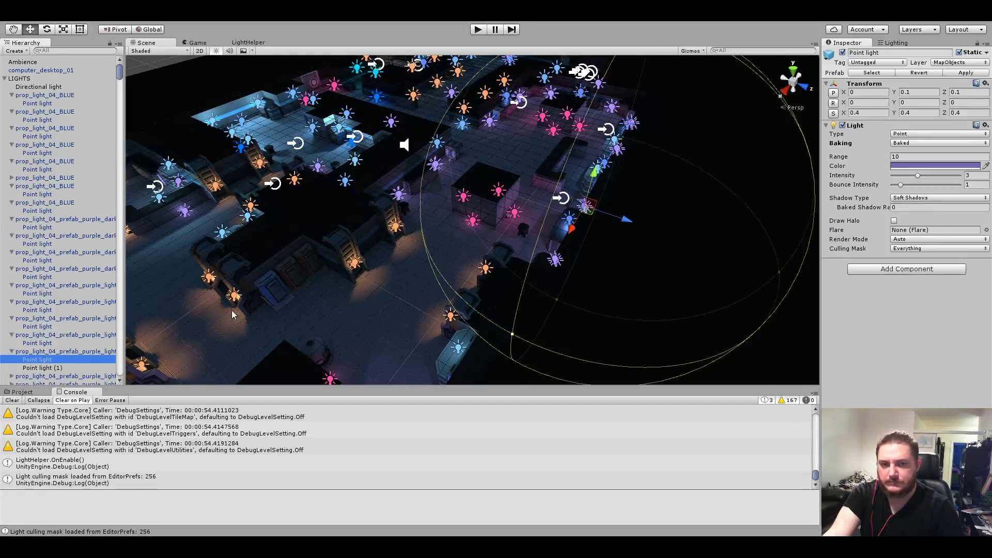
right_click_drag(232, 314, 262, 316)
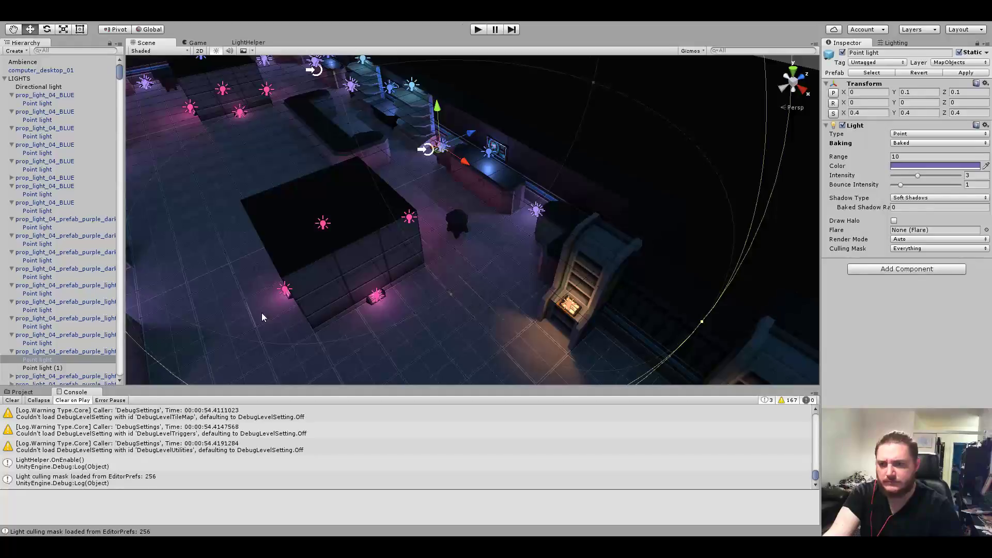
Frame Point light (1) from a low angle and switch off its Light component.
left_click(49, 367)
right_click_drag(345, 263, 727, 113)
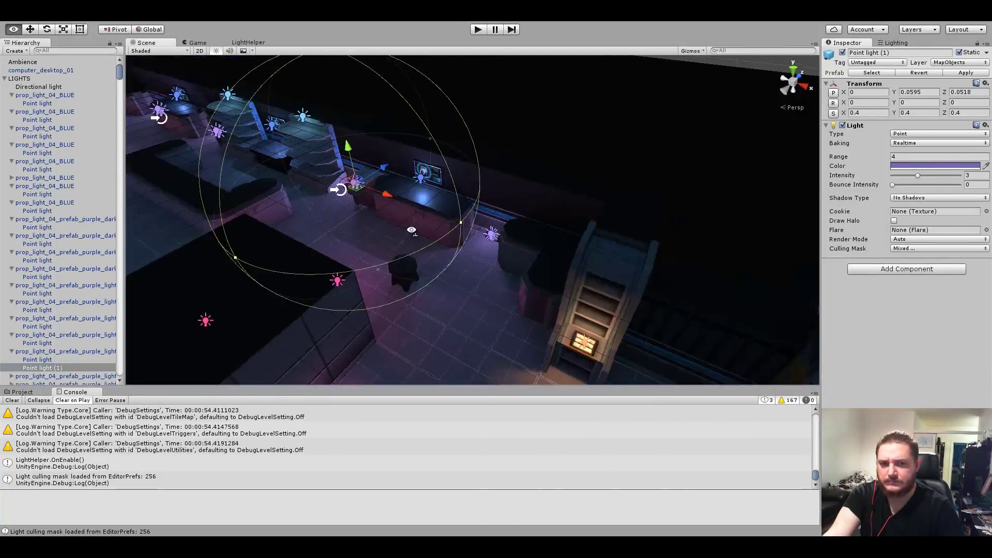
key("f")
left_click(842, 126)
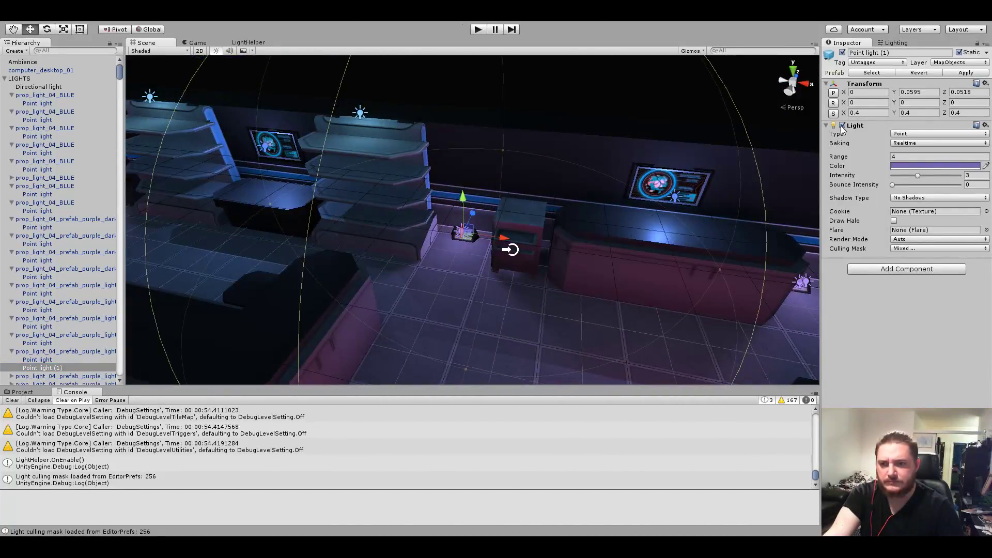
Frame and inspect the point lights of the remaining two light props.
scroll(76, 294, "down", 5)
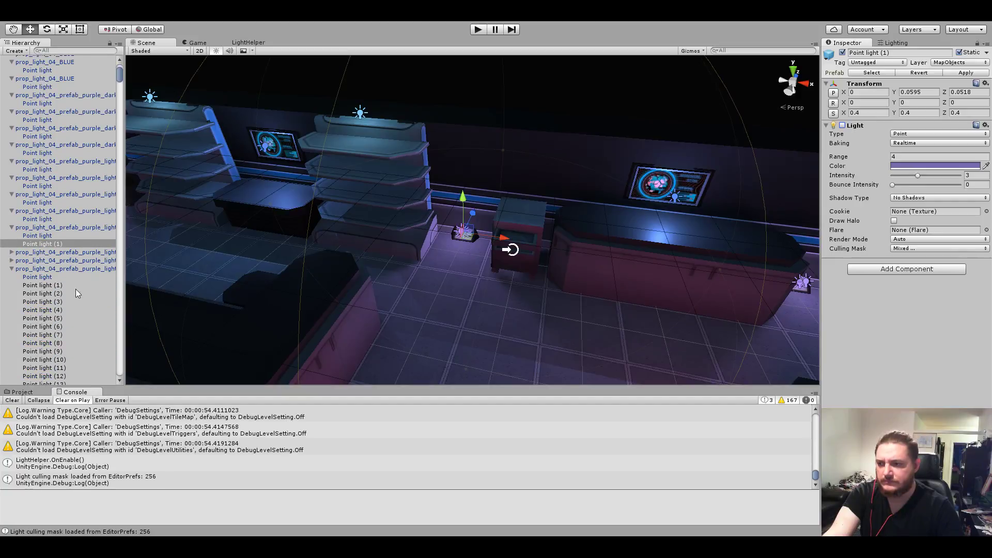
left_click(13, 252)
left_click(33, 260)
key("f")
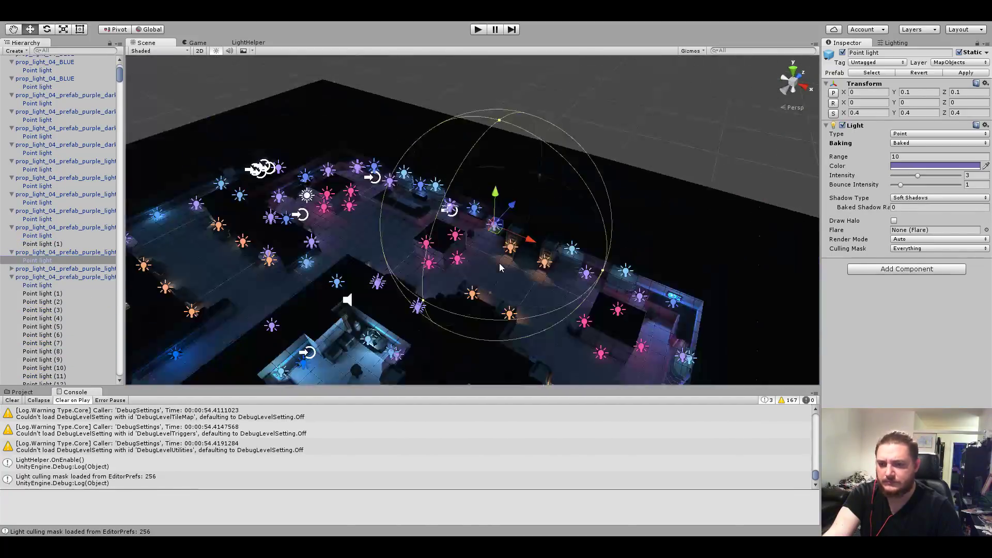
left_click_drag(499, 267, 526, 259, "alt")
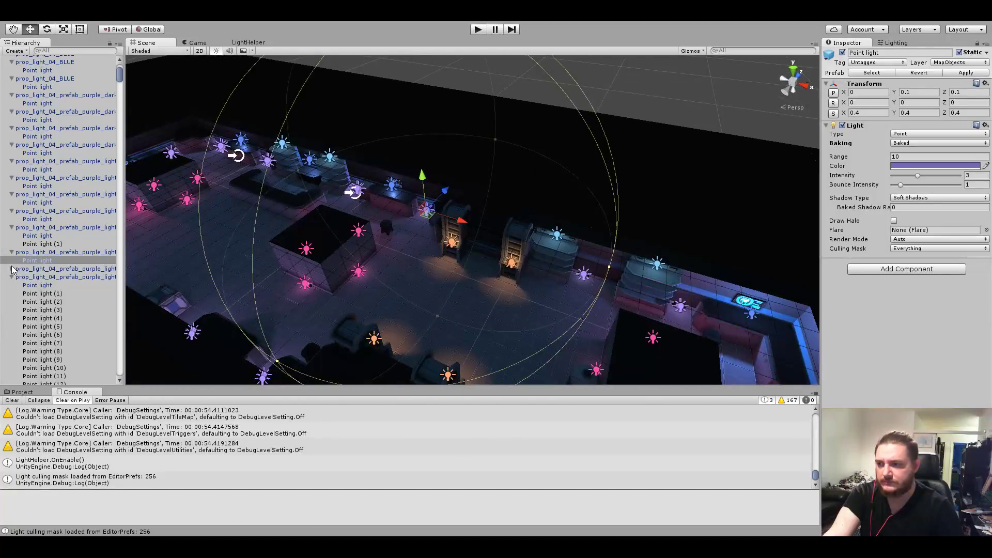
left_click(12, 269)
left_click(43, 277)
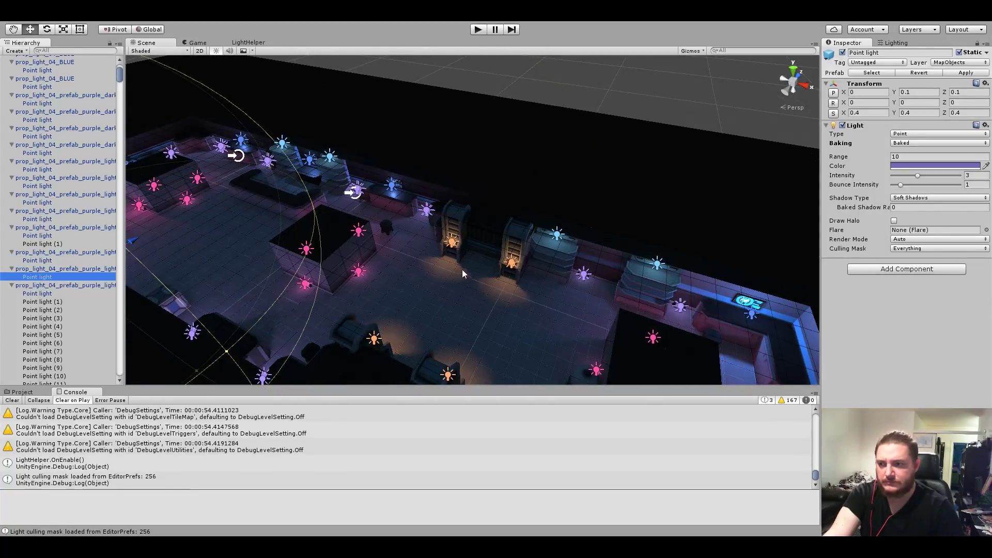
double_click(44, 278)
scroll(50, 277, "down", 5)
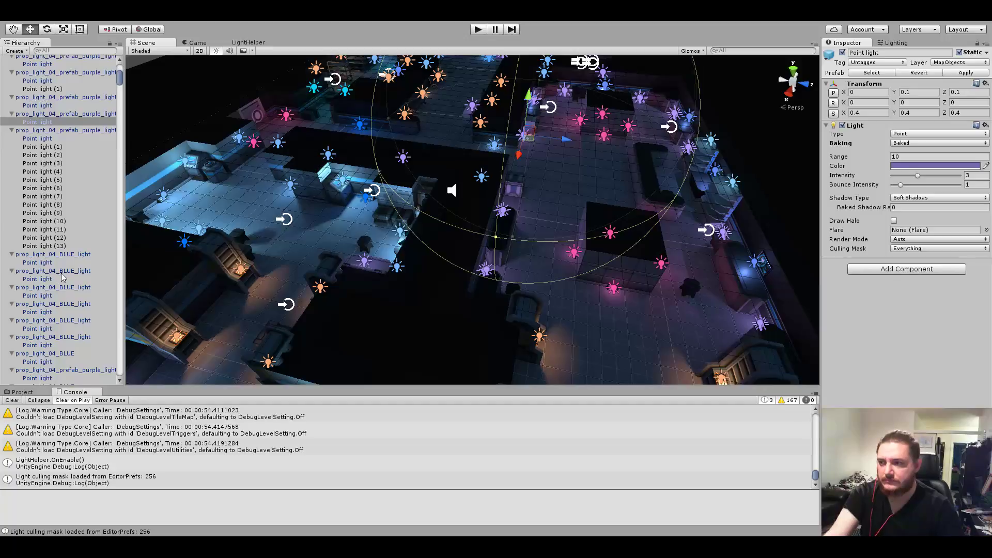
scroll(36, 165, "up", 10)
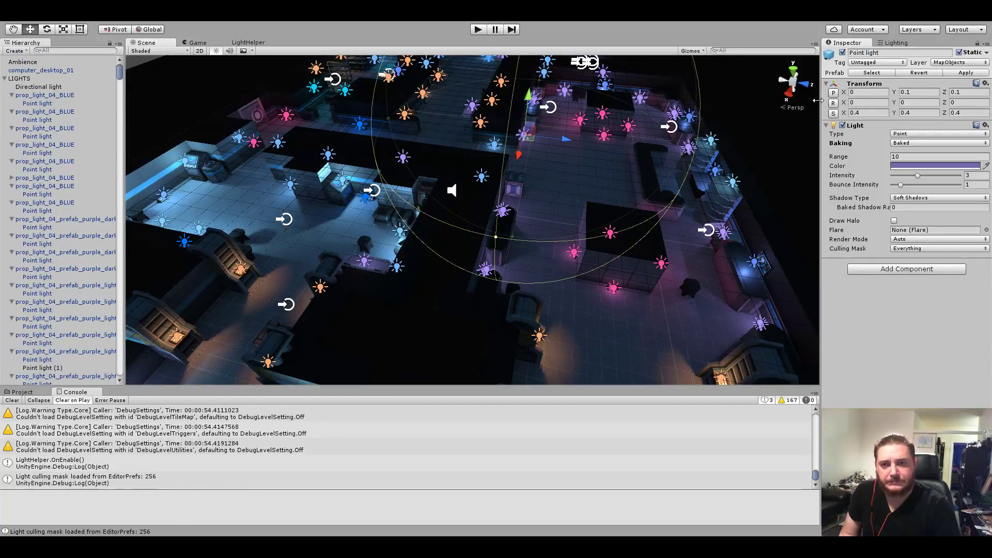
scroll(700, 188, "down", 5)
Filter the Hierarchy by t:light and select every listed light.
left_click(711, 147)
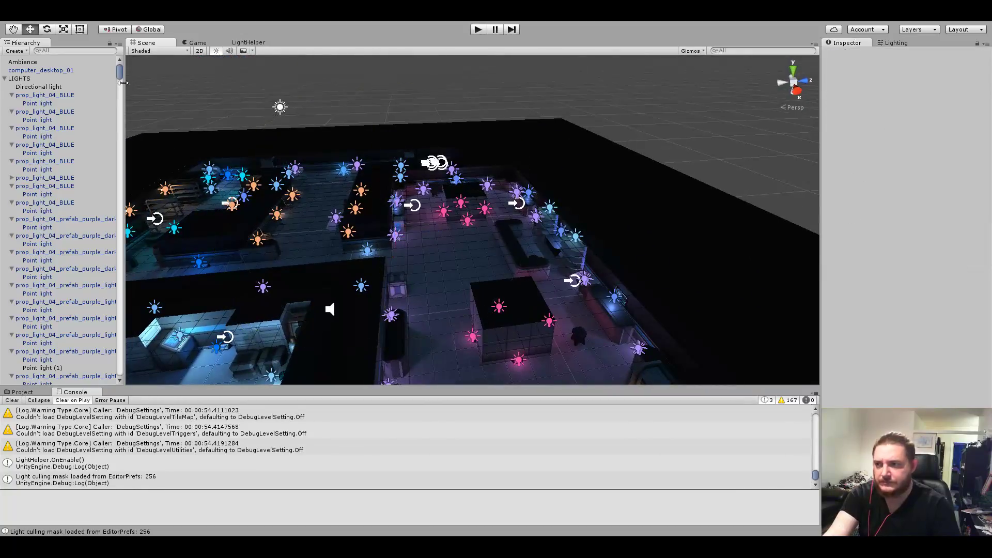
left_click(76, 51)
type("t:li")
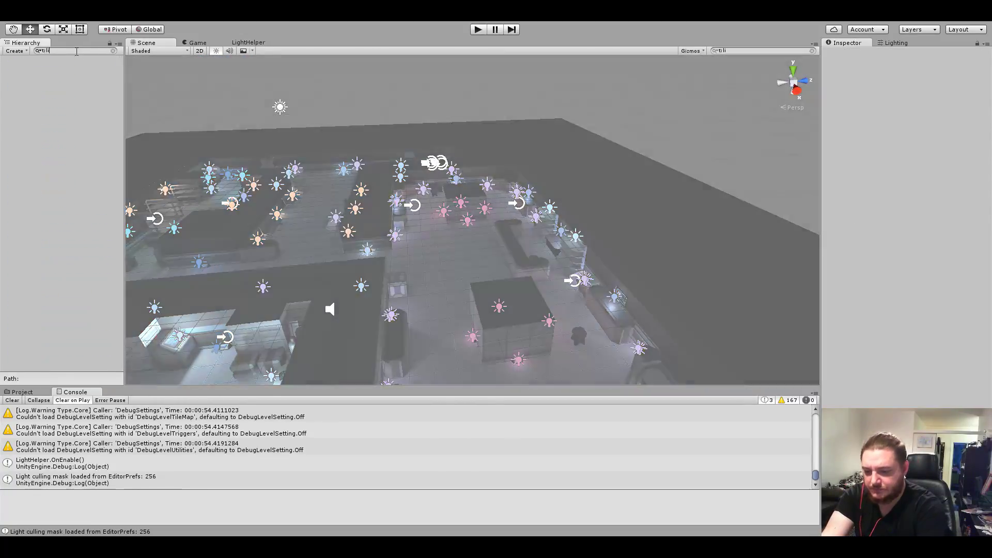
type("ght")
left_click(42, 72)
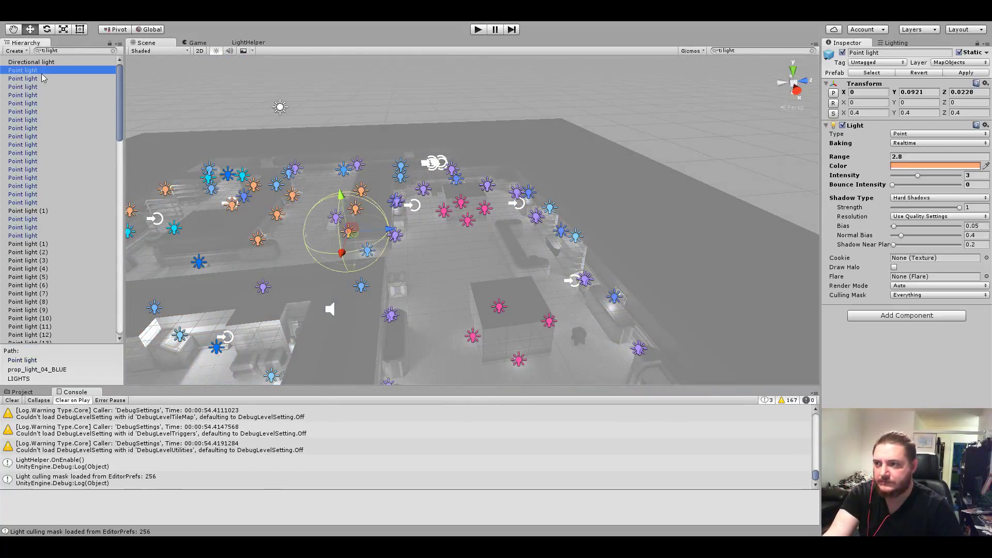
key("ctrl+a")
Orbit to look down on all the selected lights, then deselect them.
mouse_move(695, 87)
left_mouse_down("alt")
mouse_move(502, 157)
mouse_move(659, 223)
mouse_move(508, 115)
mouse_move(516, 111)
left_mouse_up("alt")
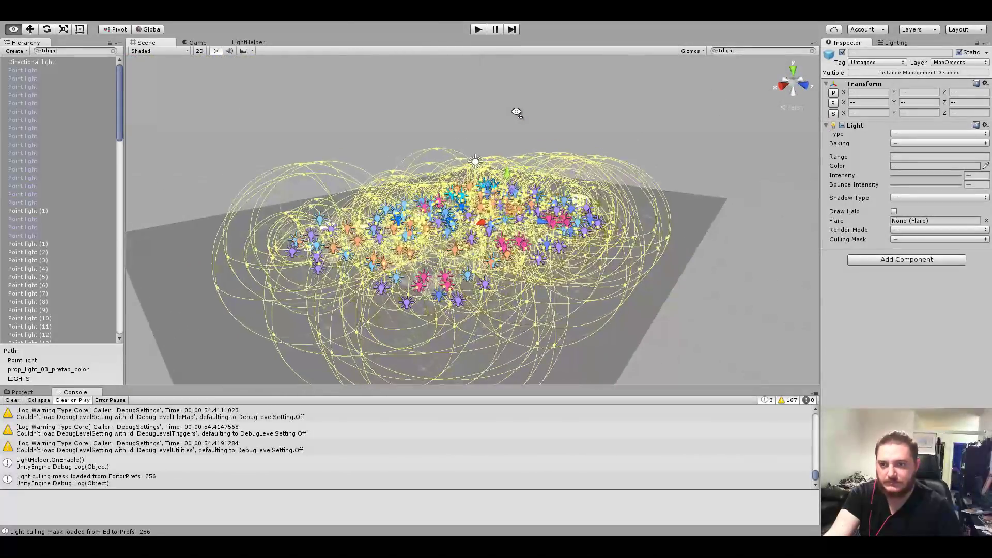
left_click_drag(627, 108, 723, 241, "alt")
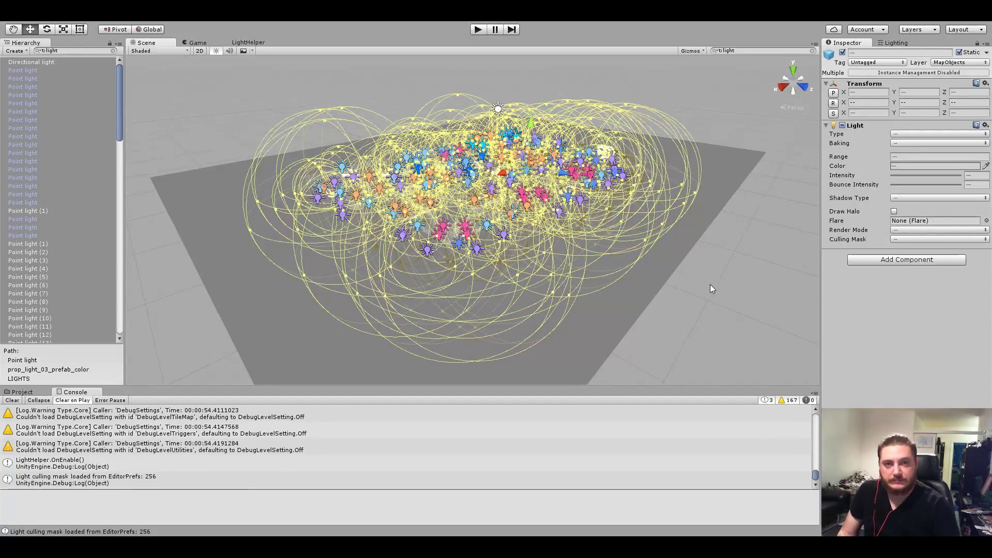
left_click(754, 203)
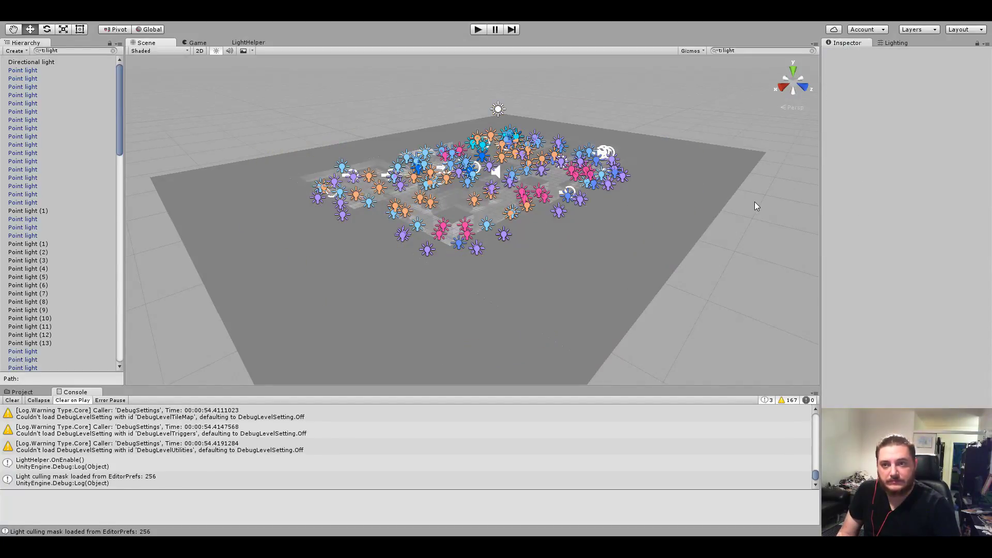
Clear the t:light Hierarchy filter and orbit down toward the lit level.
left_click(113, 50)
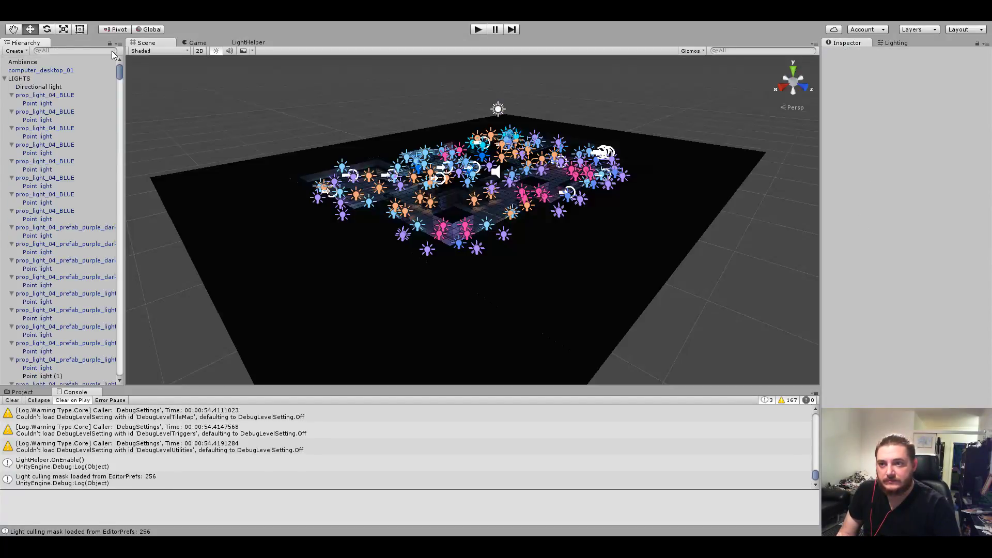
mouse_move(624, 93)
left_mouse_down("alt")
mouse_move(646, 95)
mouse_move(651, 64)
mouse_move(670, 147)
mouse_move(781, 233)
mouse_move(775, 128)
mouse_move(710, 199)
mouse_move(606, 141)
mouse_move(632, 133)
mouse_move(594, 141)
left_mouse_up("alt")
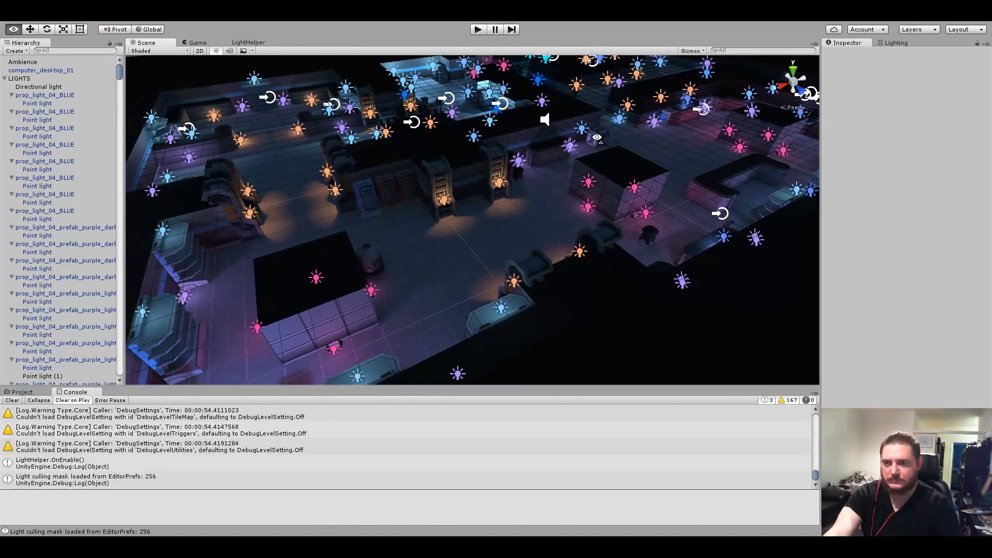
Open the Lighting window with the scene's lighting settings.
left_click(891, 43)
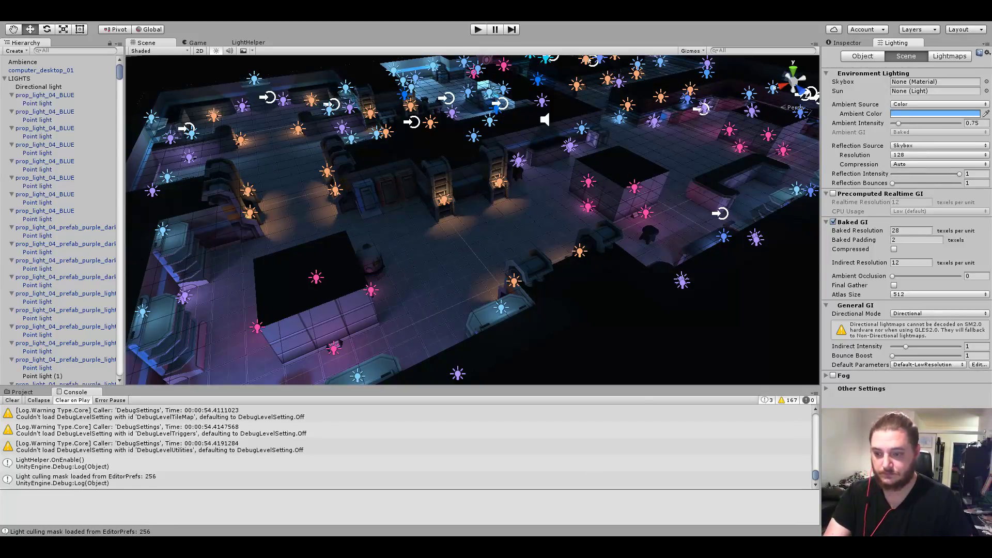
Enter Play mode and move Finn forward two tiles in the Game view.
left_click(476, 33)
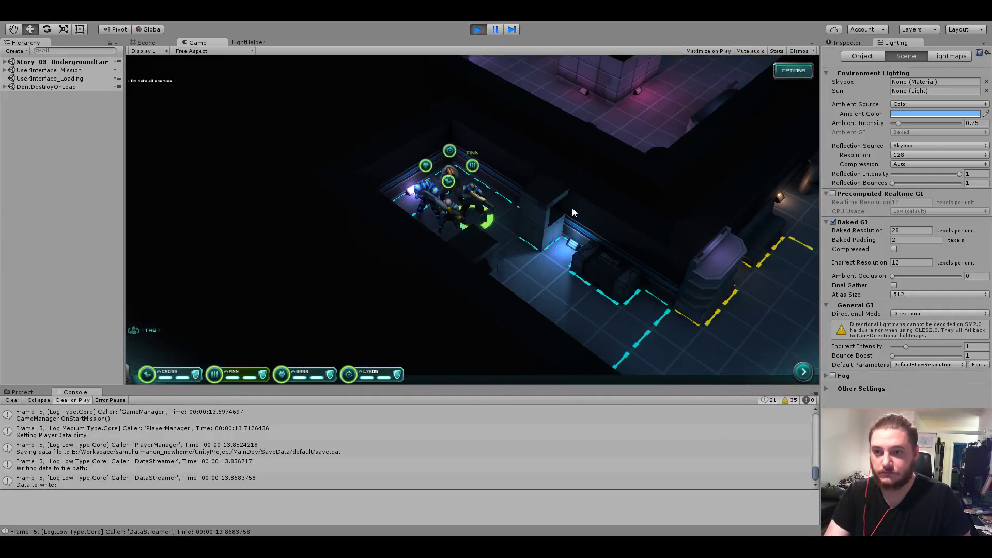
left_click_drag(571, 206, 463, 186)
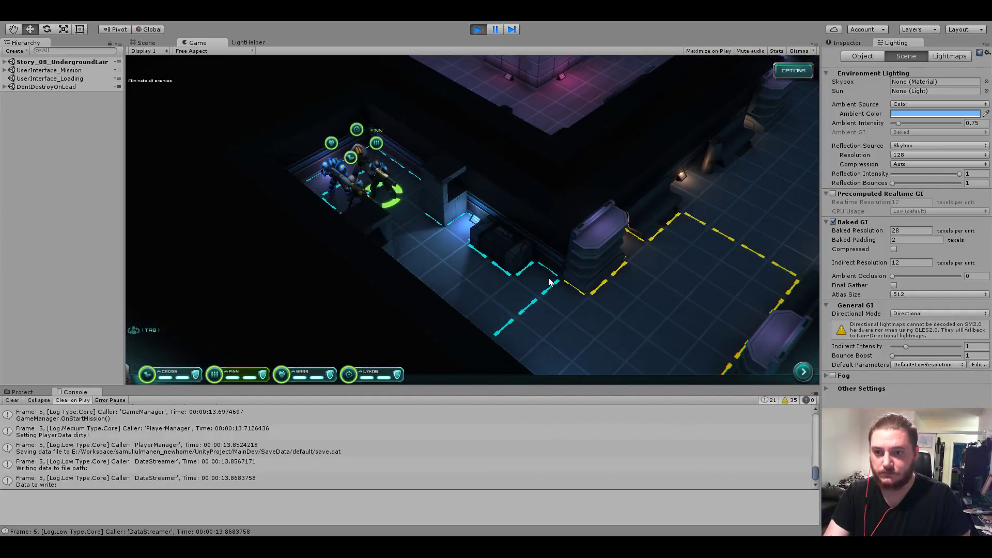
left_click(548, 282)
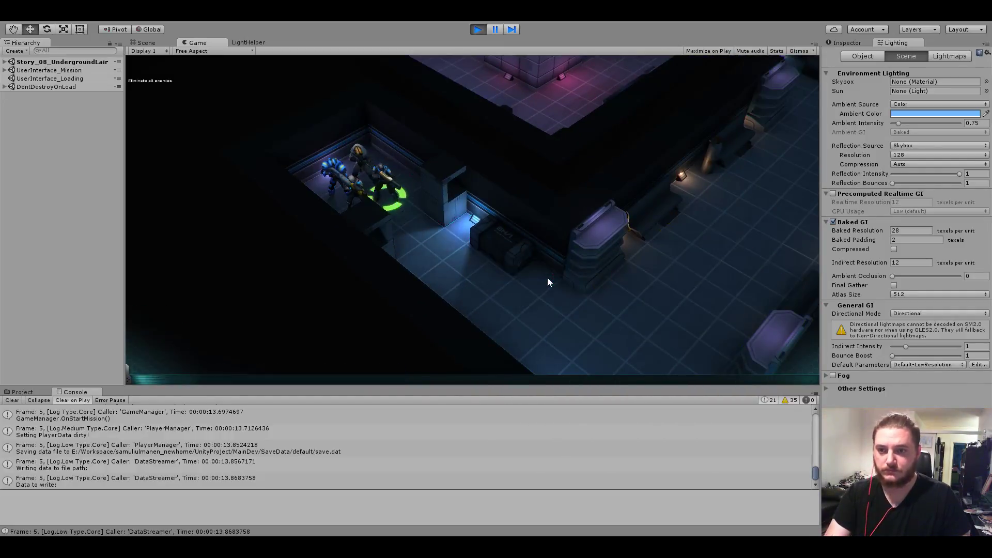
left_click_drag(595, 268, 591, 289)
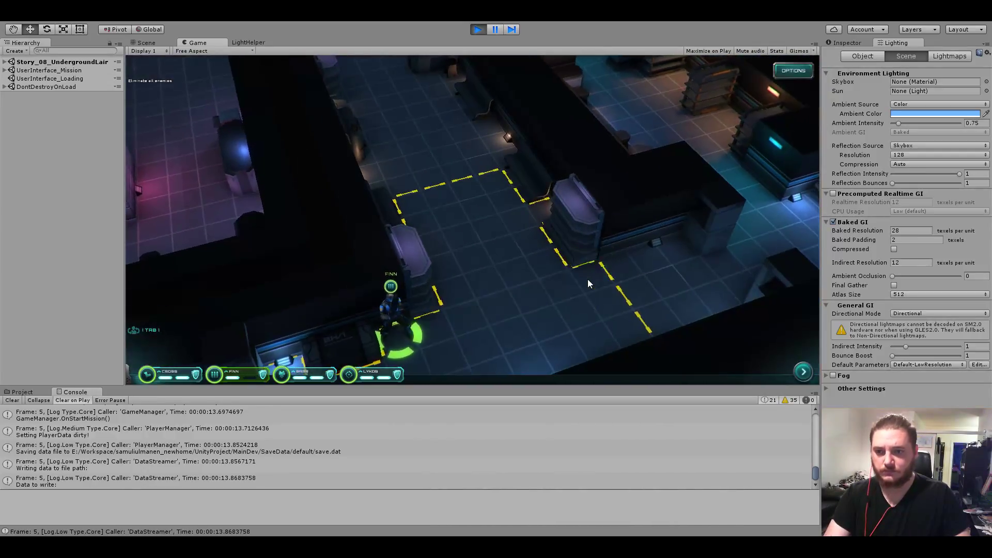
left_click(560, 276)
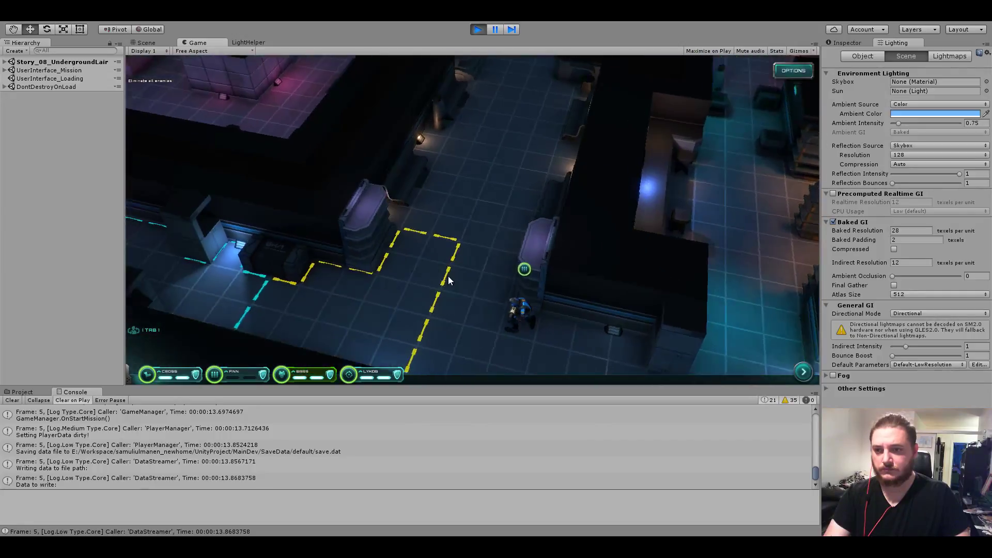
Pan and rotate the game camera, then move the soldier to a new spot.
left_click_drag(477, 327, 327, 236)
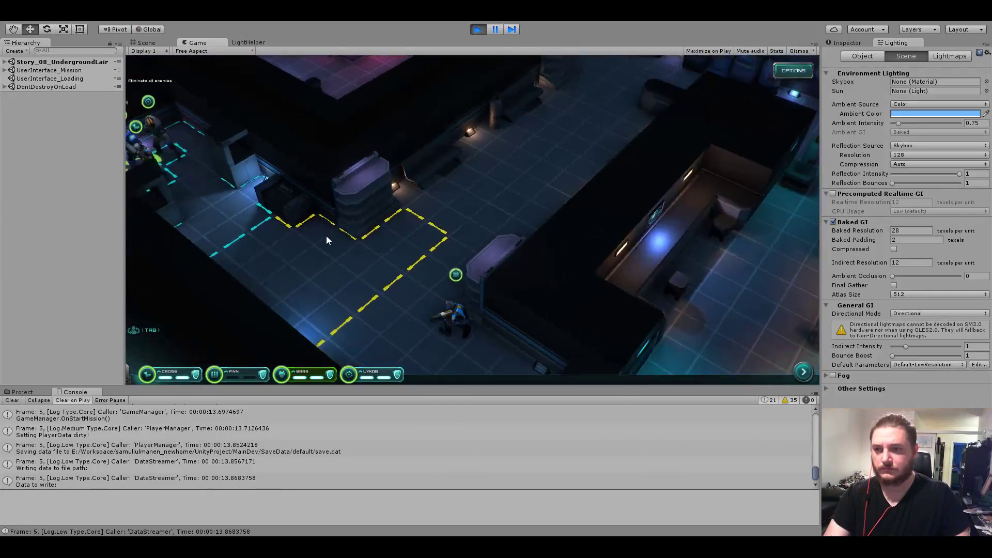
left_click(334, 239)
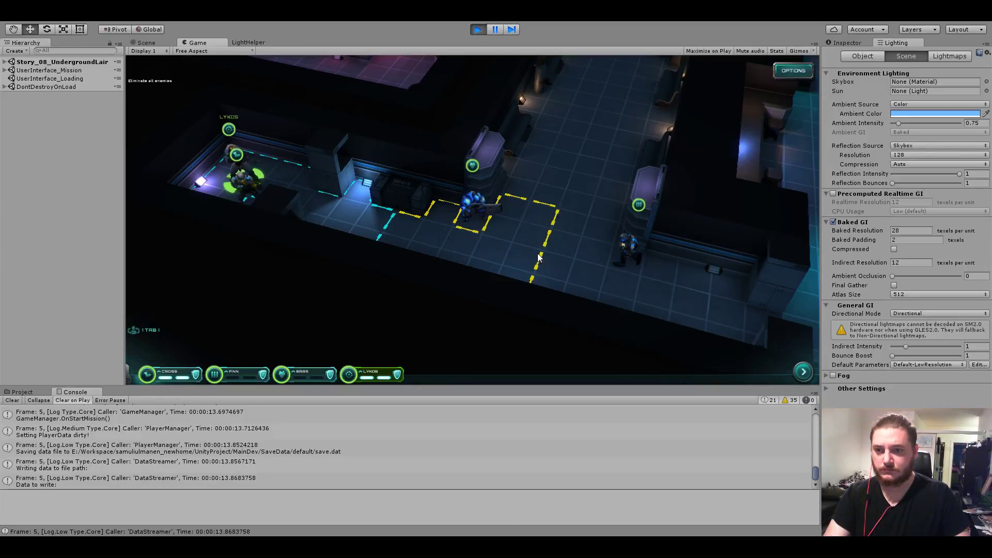
key("e")
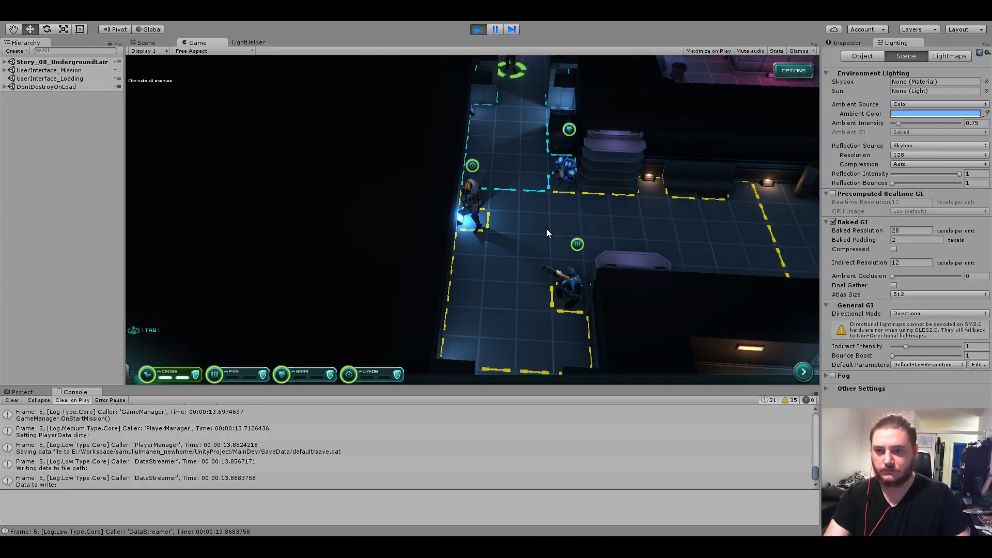
left_click(581, 355)
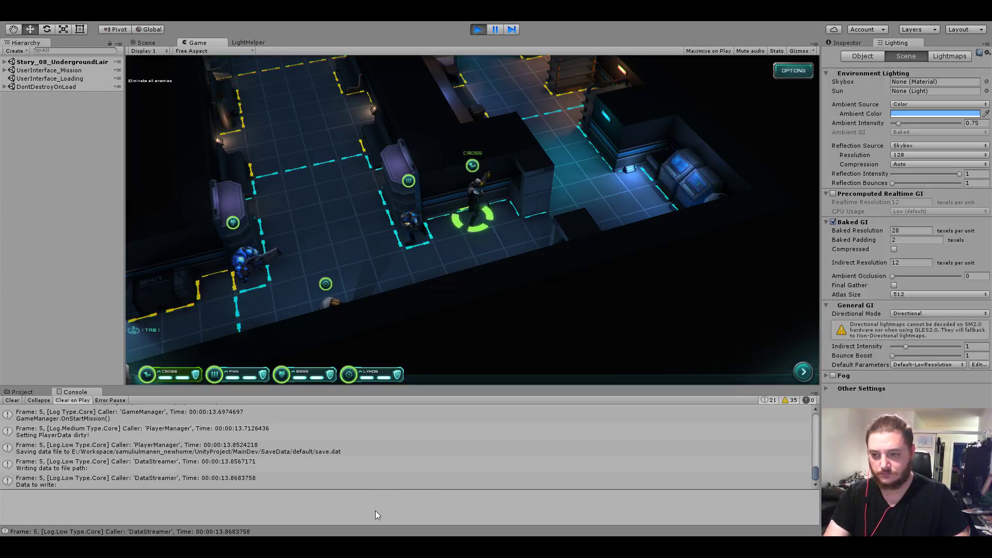
Select Finn, rotate the camera, hide the HUD and target the nearby enemy.
scroll(512, 360, "up", 3)
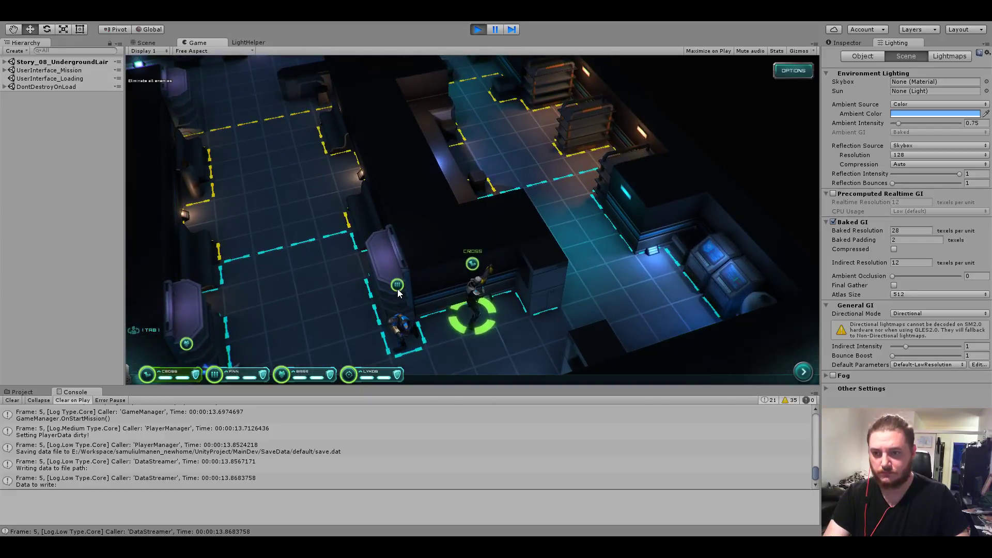
left_click(397, 293)
middle_click_drag(398, 293, 648, 333)
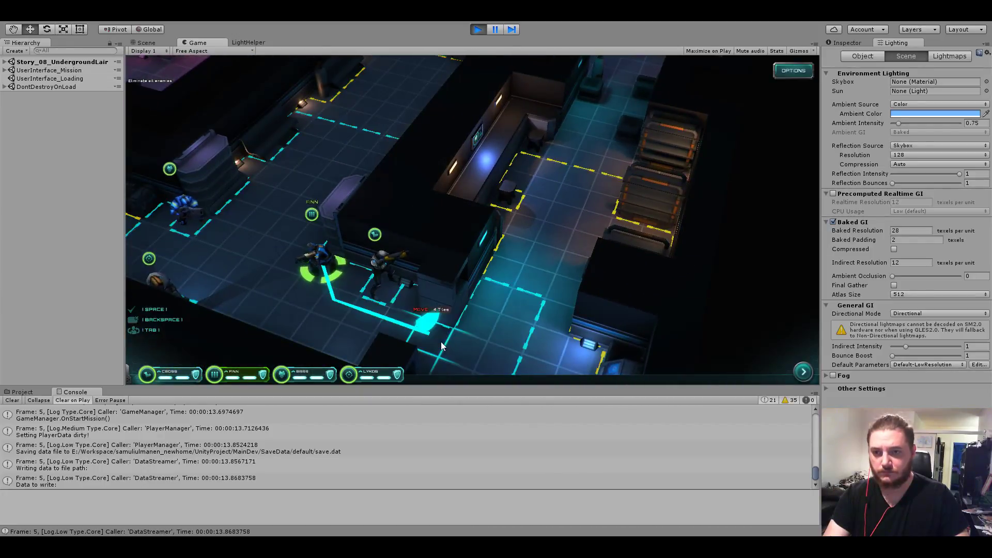
key("Tab")
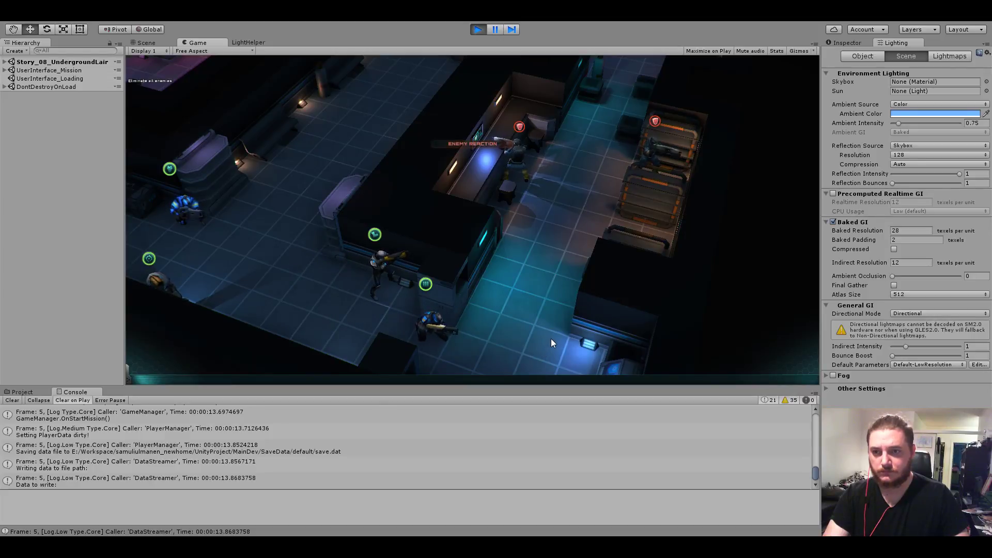
left_click(563, 313)
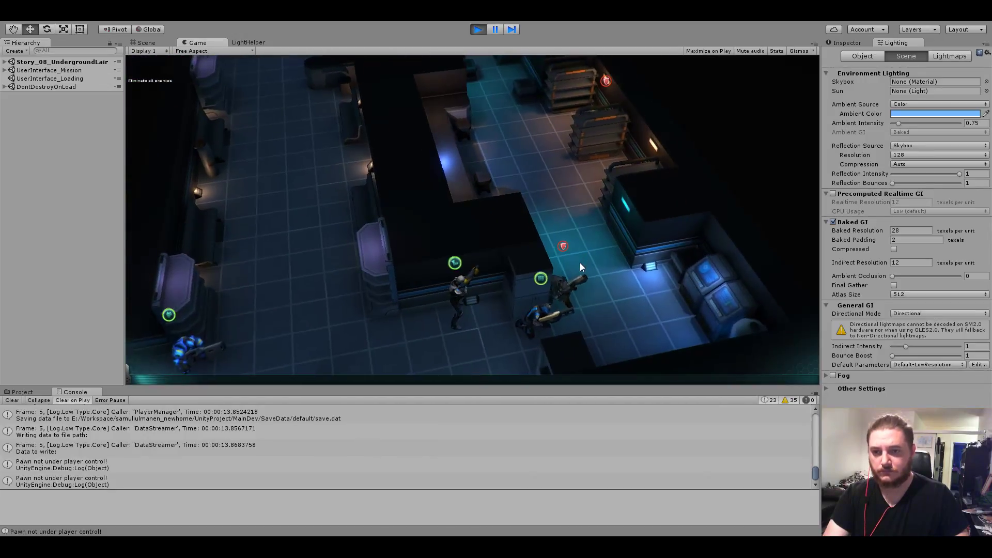
left_click(578, 175)
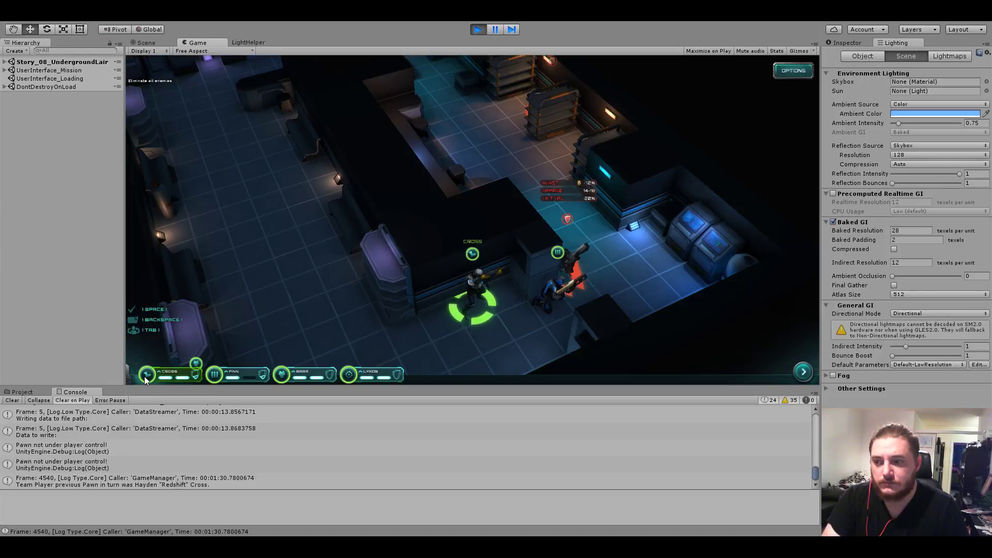
middle_click_drag(144, 376, 603, 300)
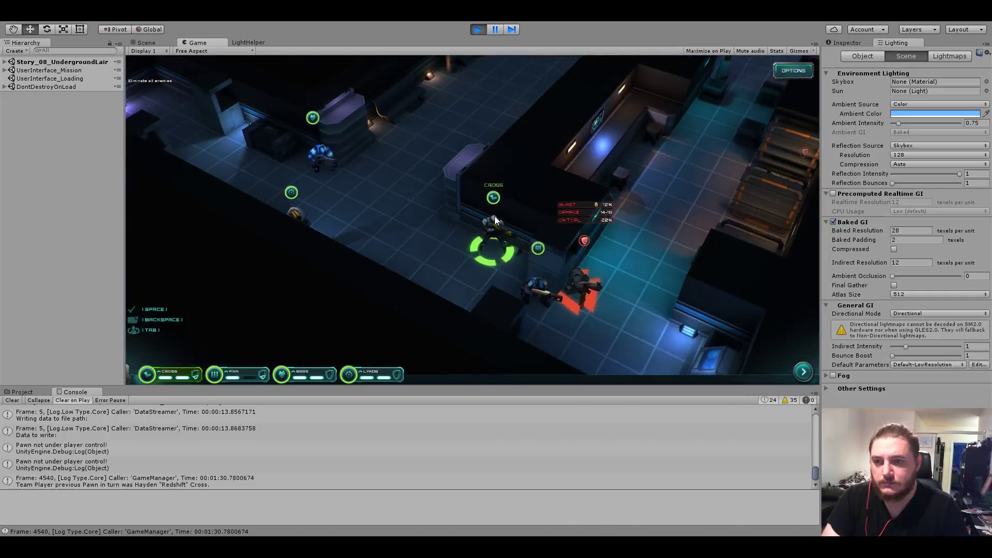
left_click(537, 251)
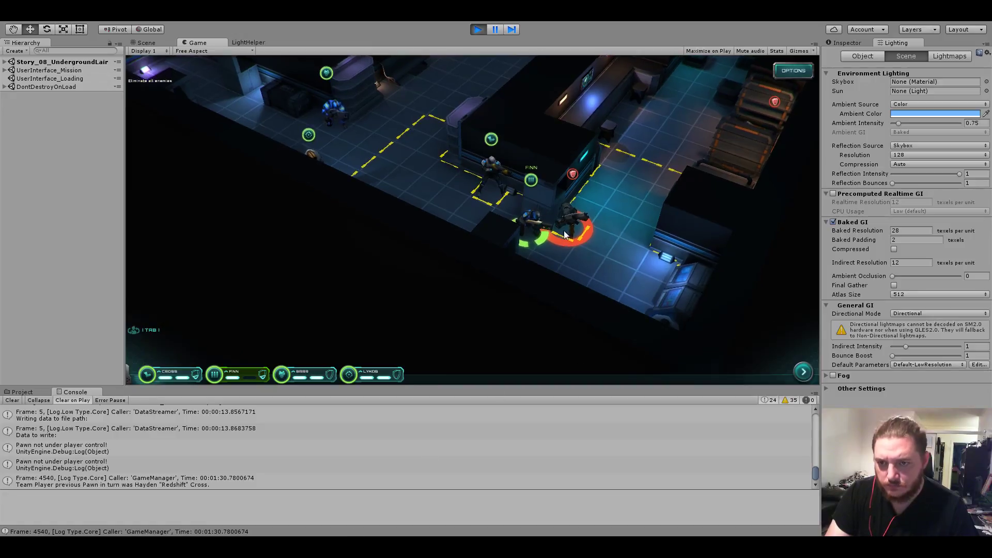
Have Finn fire on the targeted enemy, then attack the next enemy with Space.
left_click(569, 218)
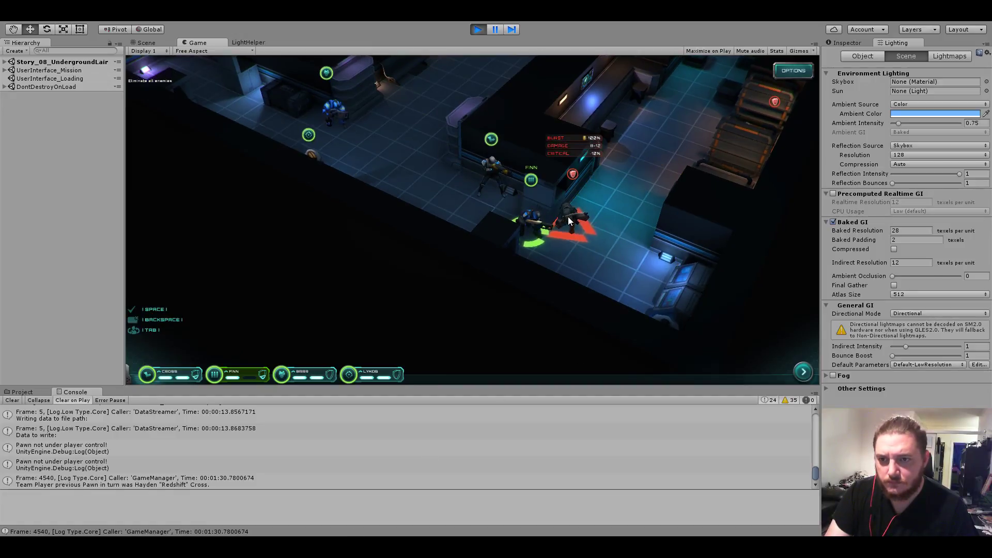
scroll(568, 216, "up", 3)
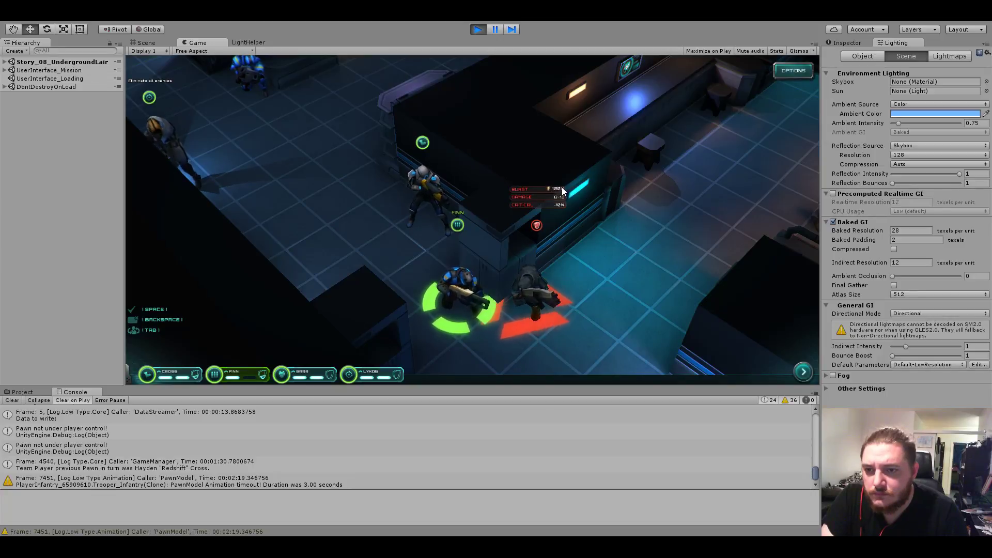
mouse_move(557, 198)
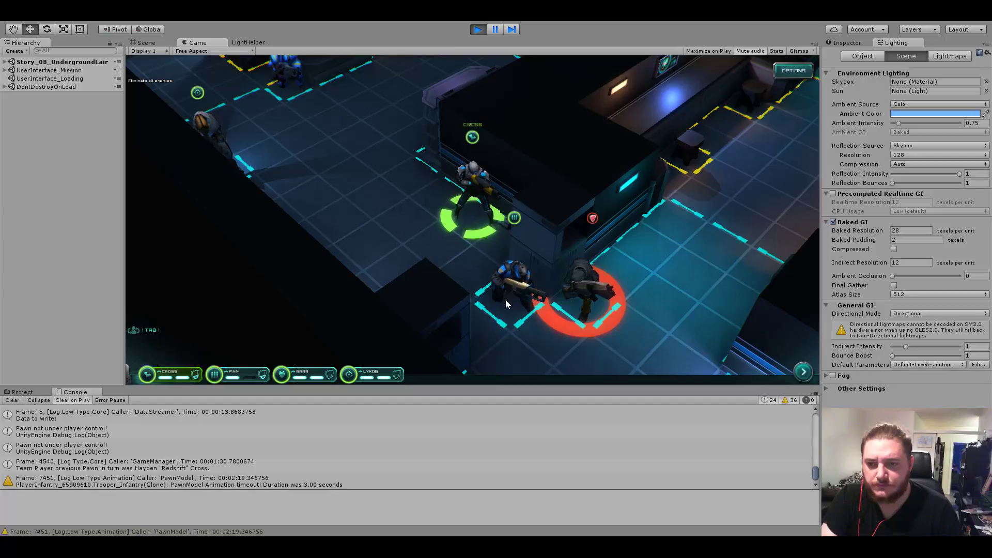
left_click(591, 222)
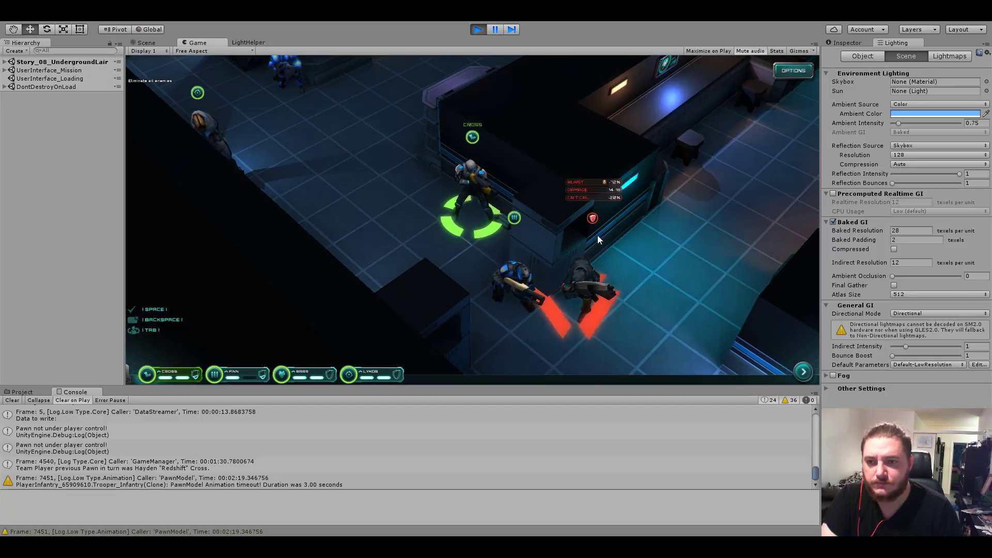
left_click(582, 291)
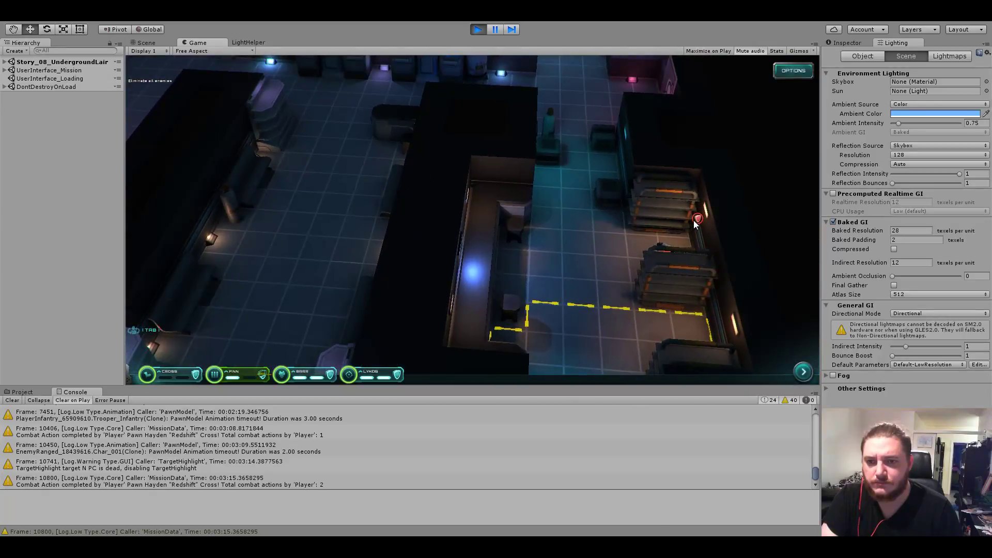
left_click(696, 220)
key("space")
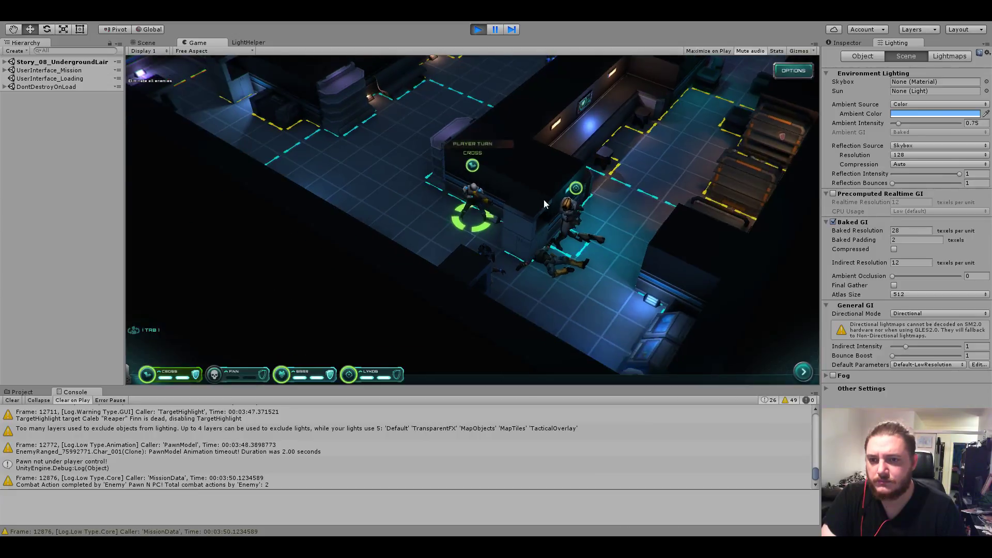
Order moves for Lykos and Cross, then send Barr to a corridor tile.
left_click(574, 192)
left_click(783, 135)
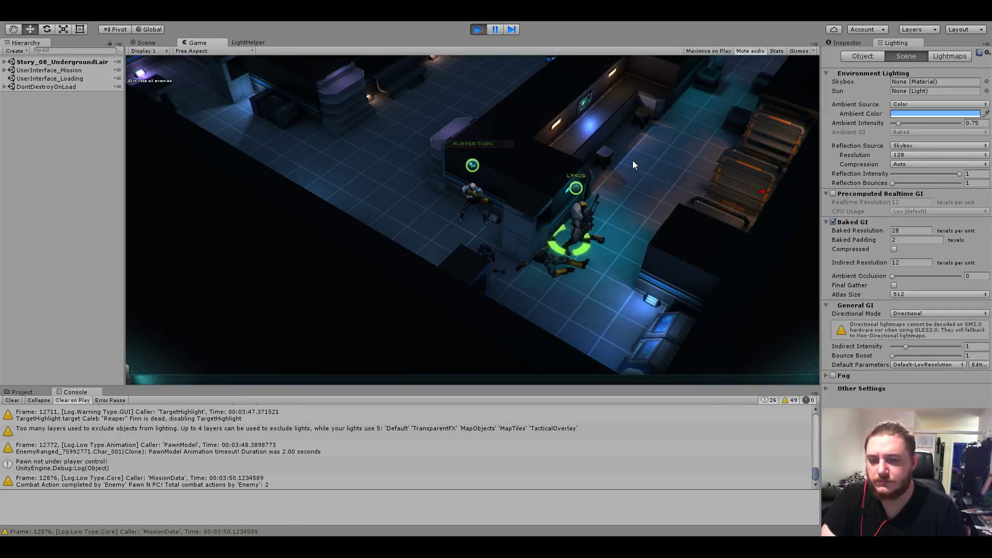
left_click(632, 194)
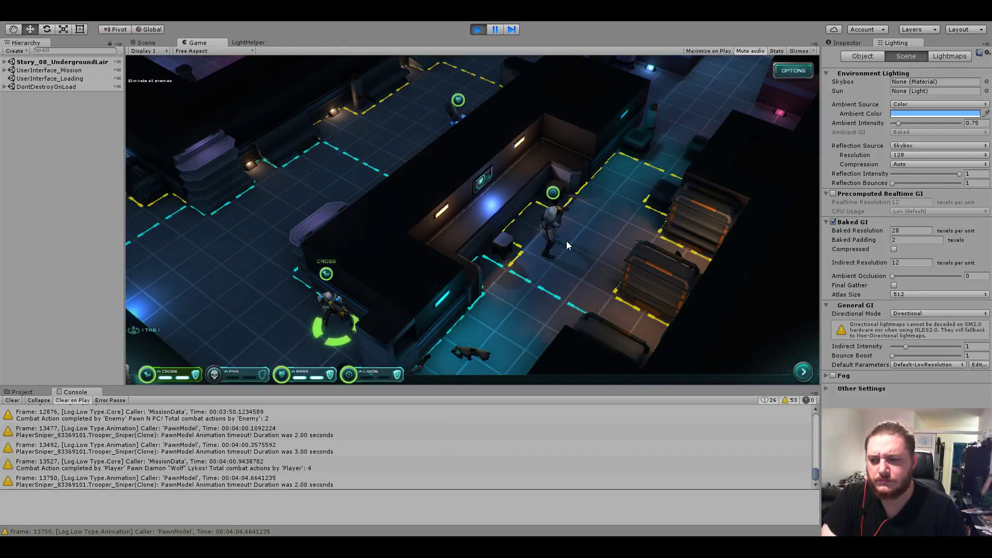
left_click(628, 165)
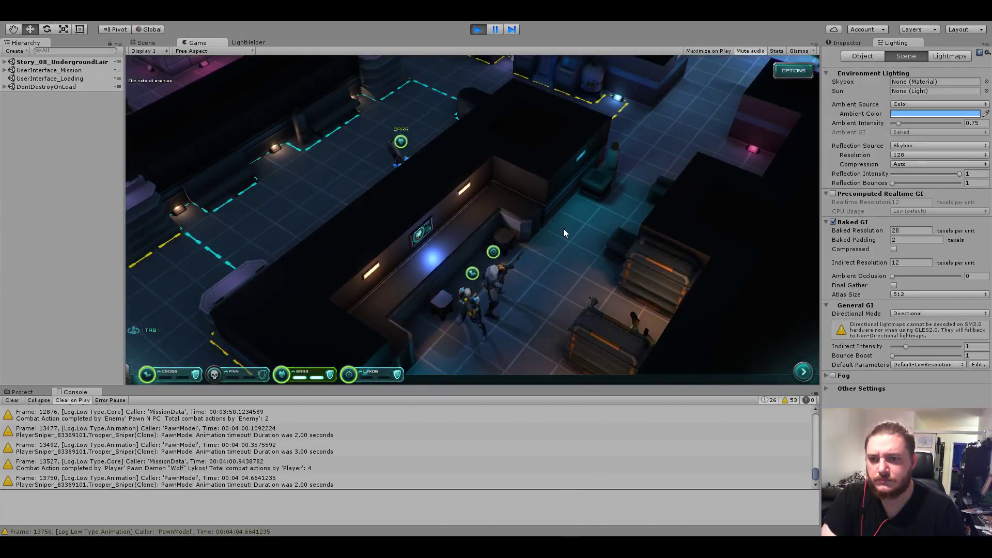
key("a")
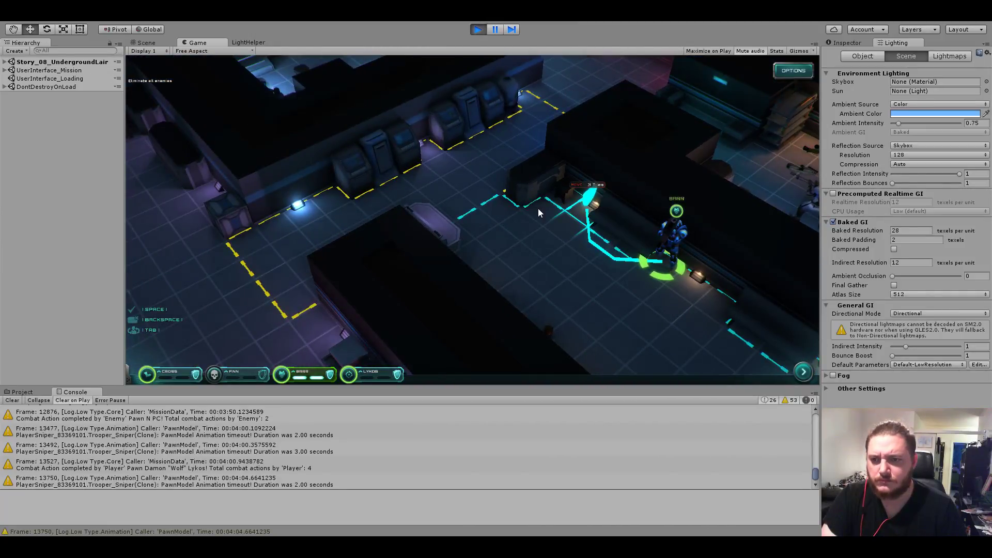
left_click(538, 208)
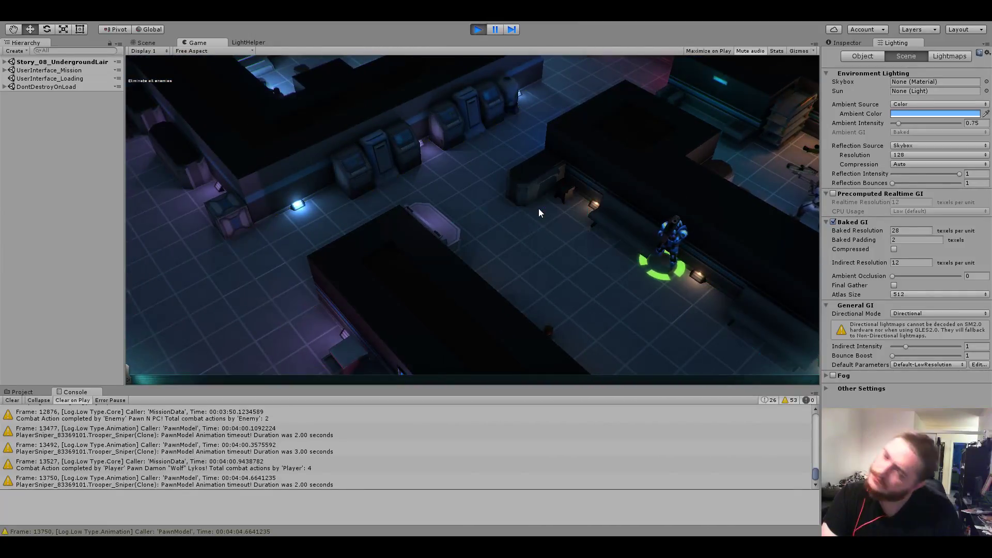
left_click(539, 210)
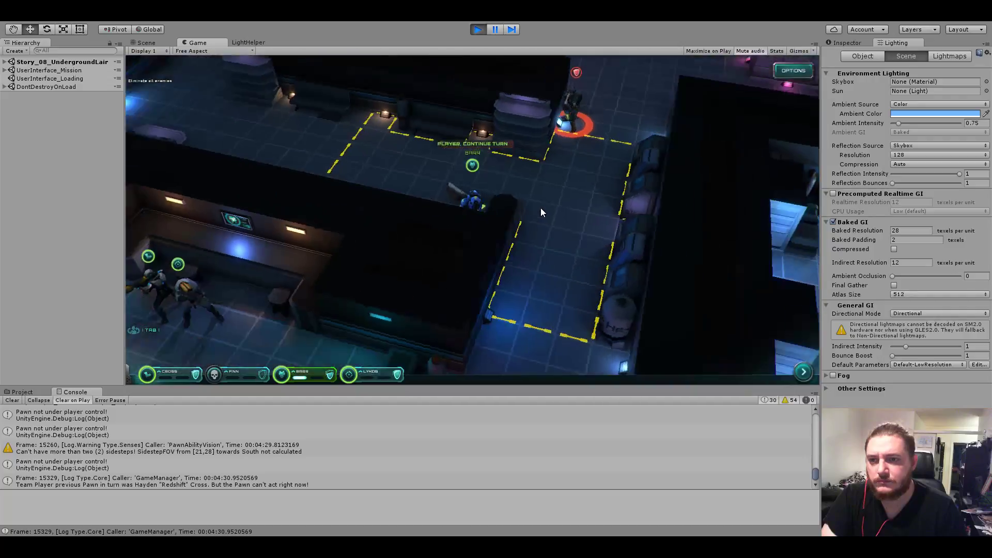
Continue the turn, move Lykos to a new tile, then advance Cross along the corridor.
left_click(602, 150)
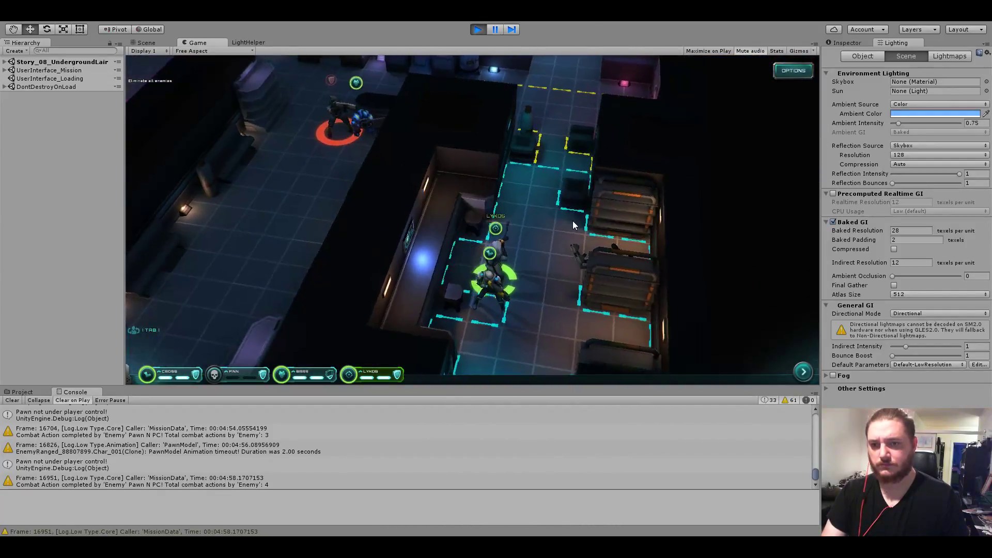
left_click(563, 220)
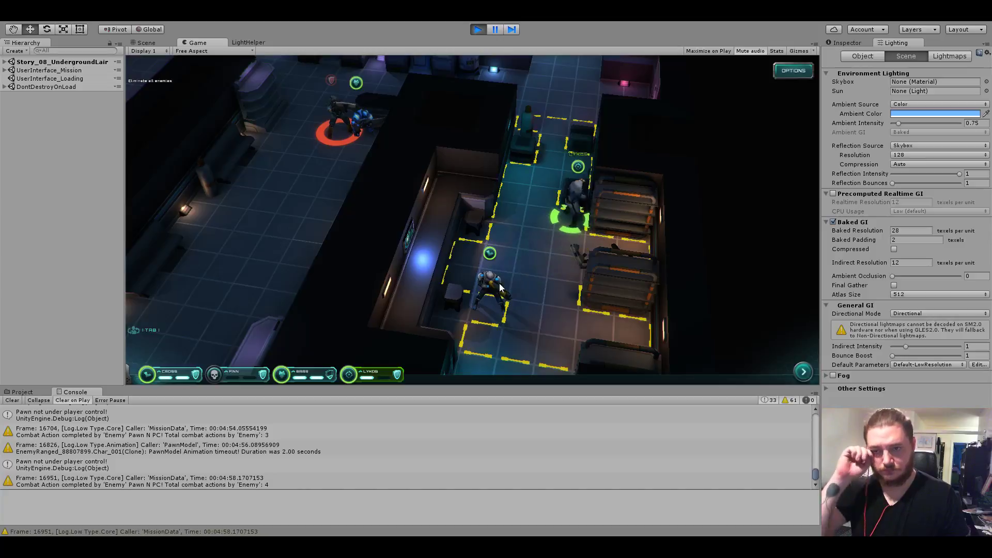
left_click(490, 255)
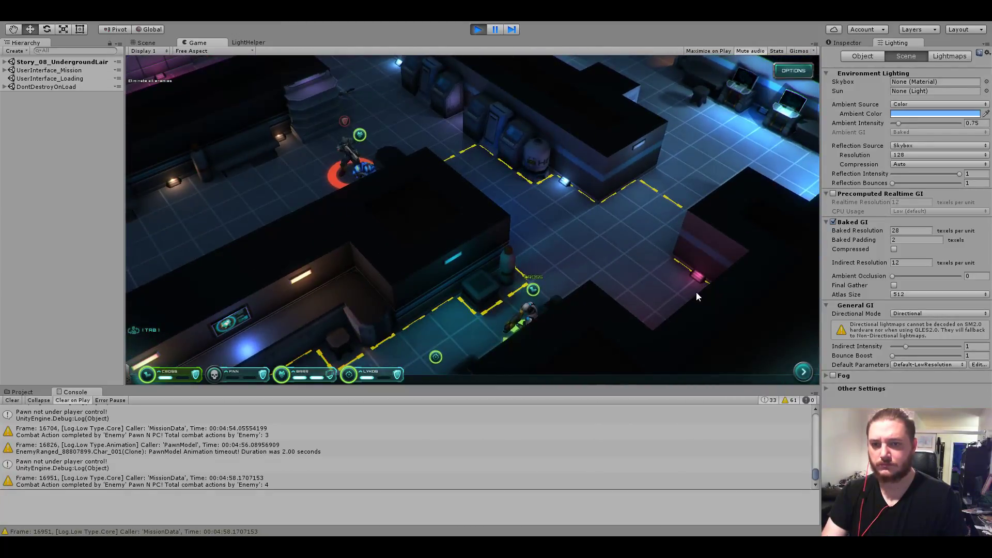
left_click(697, 295)
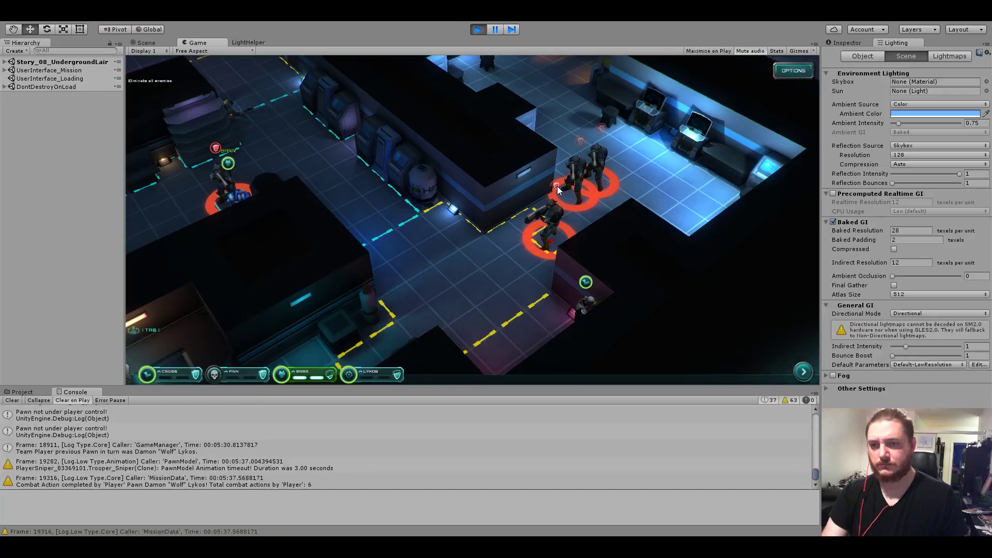
Check the enemy's hit stats and launch the attack on it.
mouse_move(572, 147)
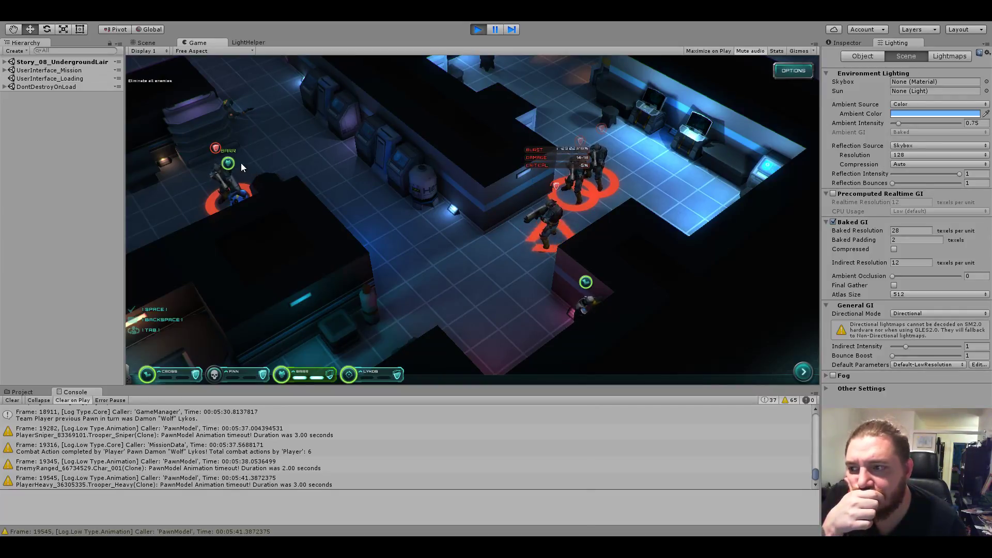
left_click(216, 149)
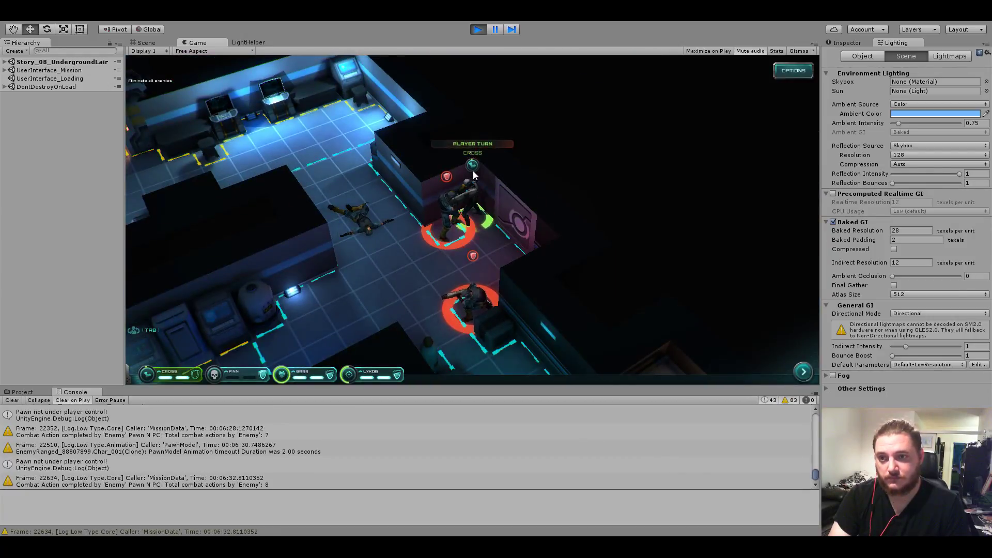
Attack the corridor enemies with Cross once and Lykos twice.
left_click(446, 180)
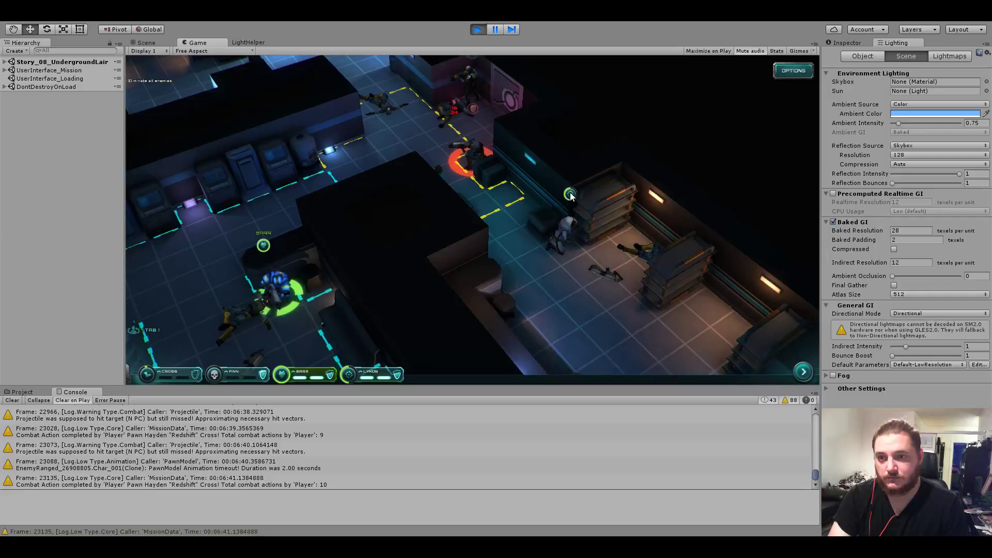
left_click(474, 117)
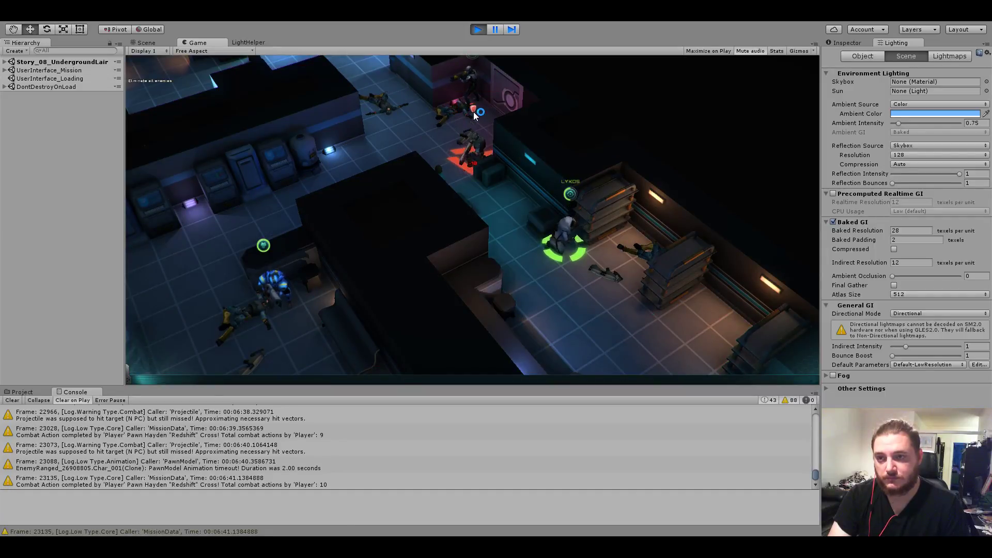
left_click(474, 113)
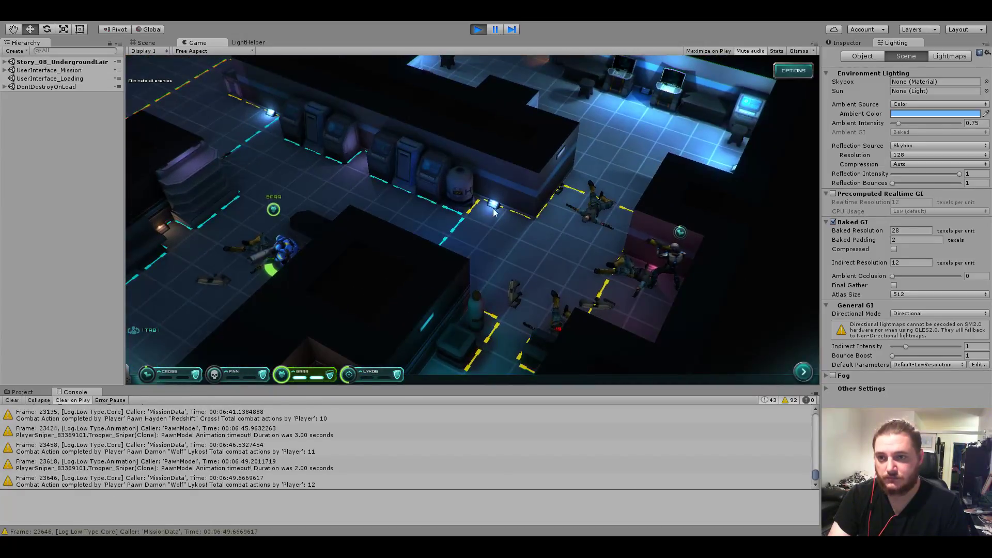
Switch to Barr and move him to a tile further left.
left_click(556, 196)
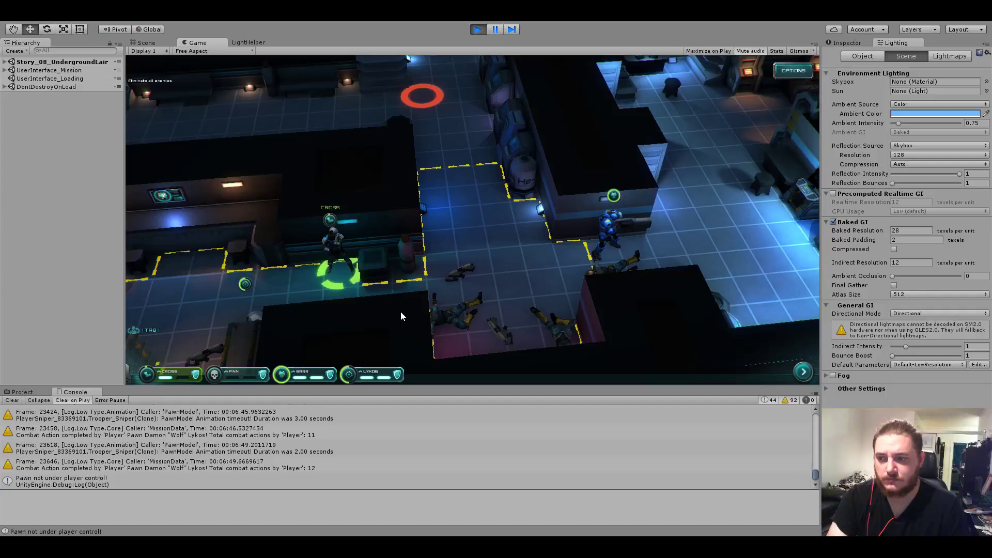
key("Tab")
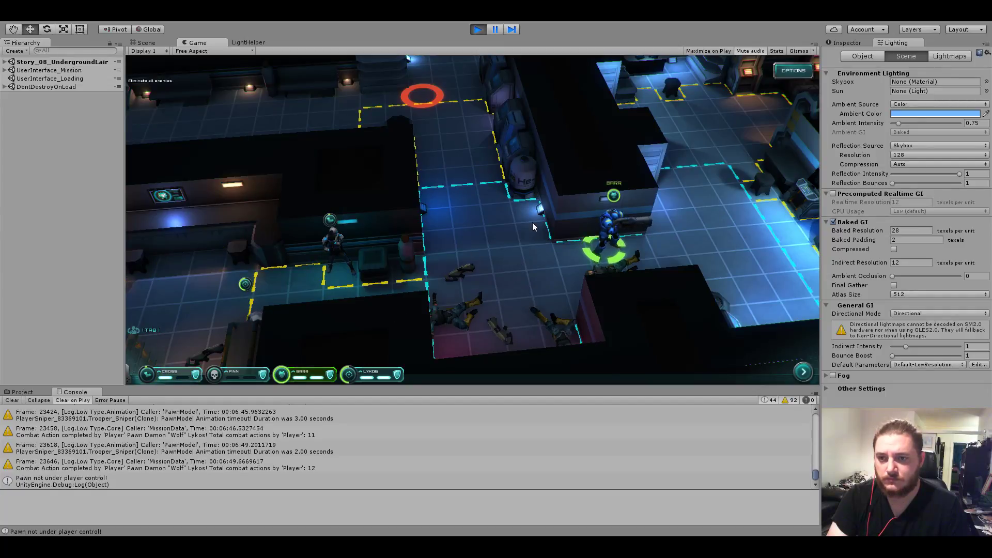
left_click(563, 252)
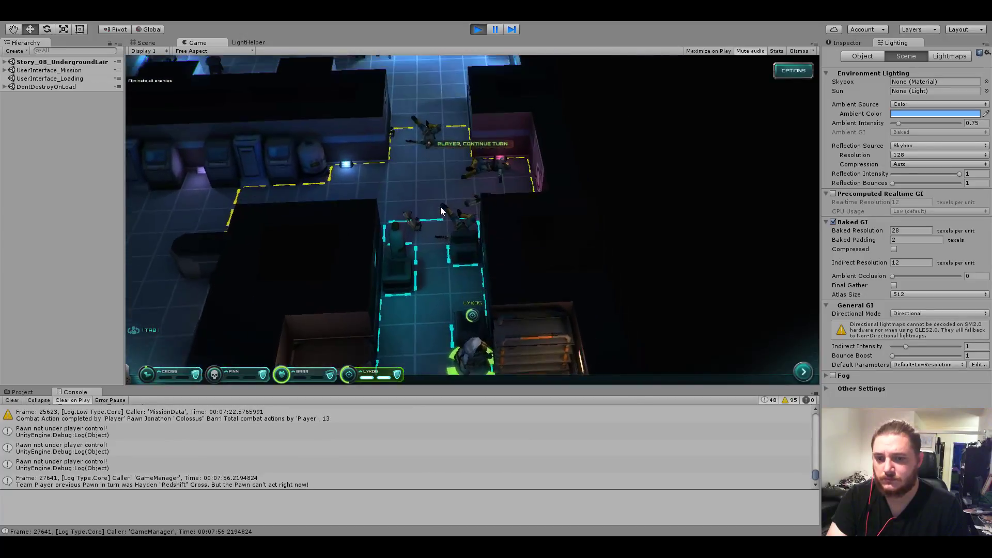
Pan over the cleared rooms, then cycle the squad to Cross facing the next enemy.
key("w")
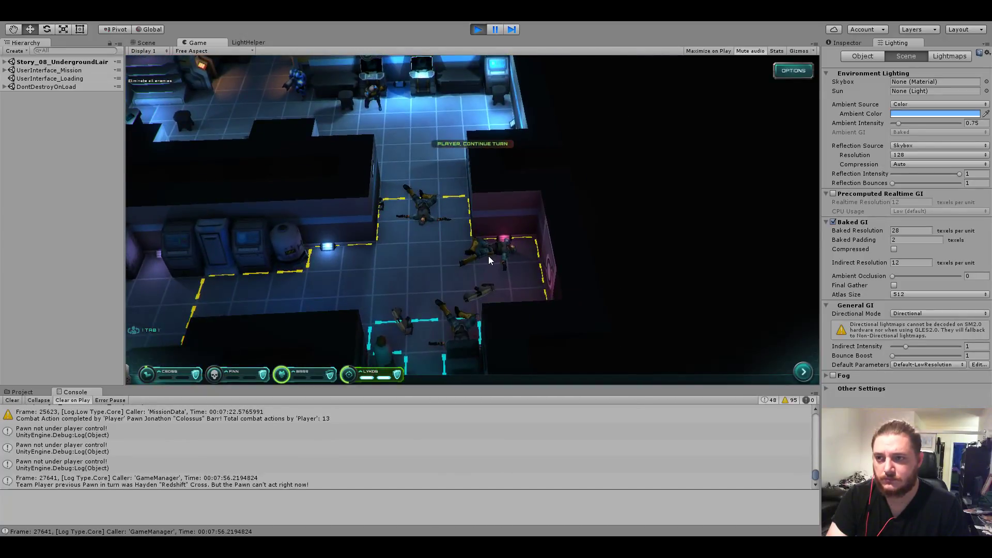
key("s")
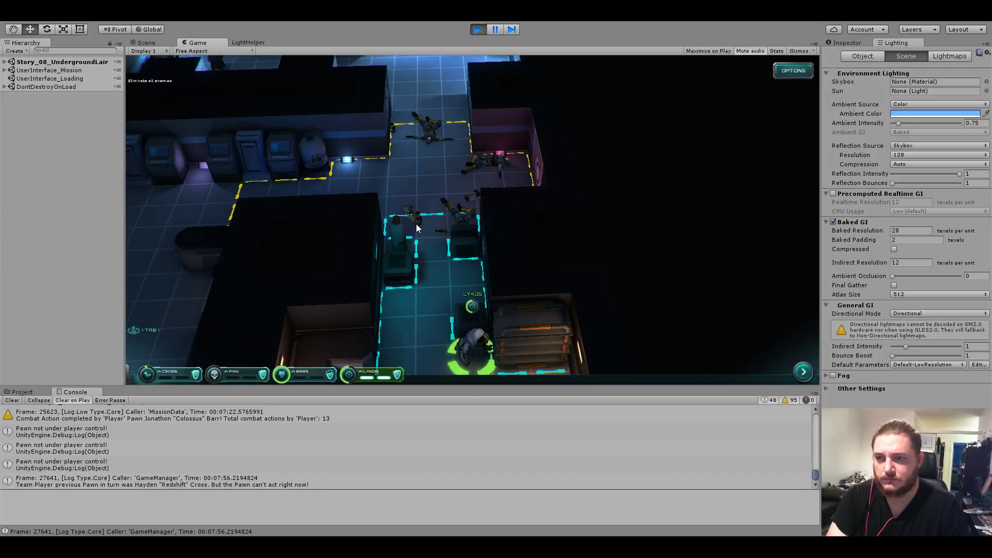
key("Tab")
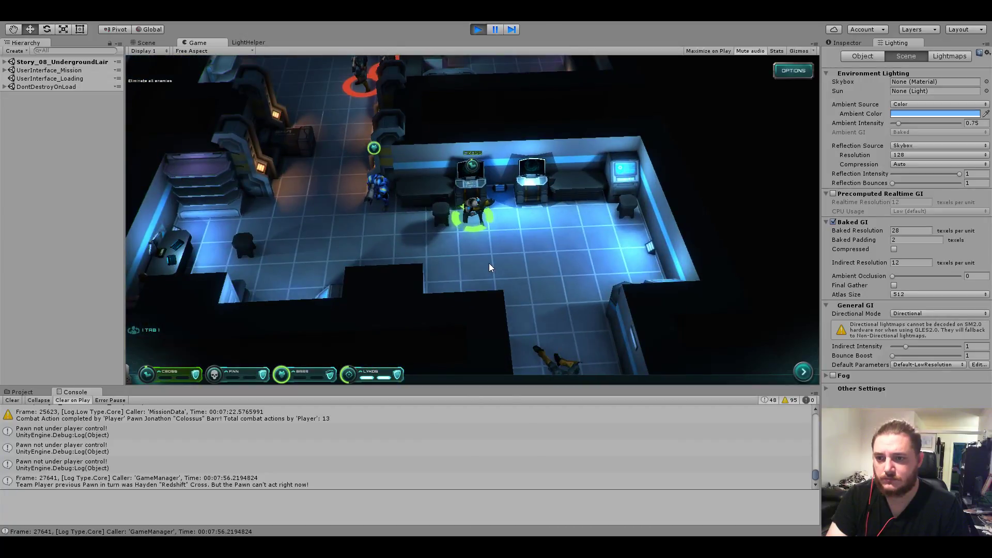
key("Tab")
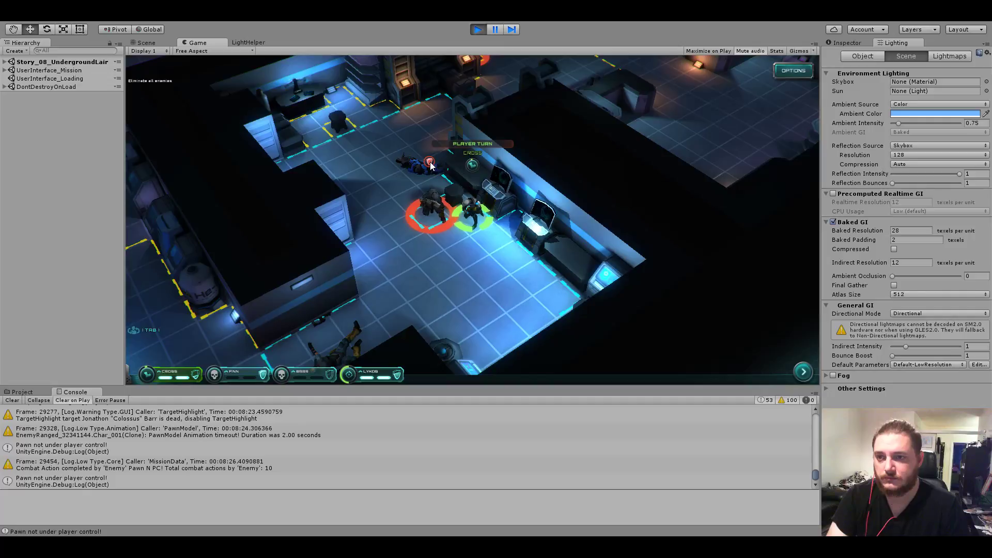
Attack the red-marked enemy and the one by the terminals, then end the turn.
left_click(430, 164)
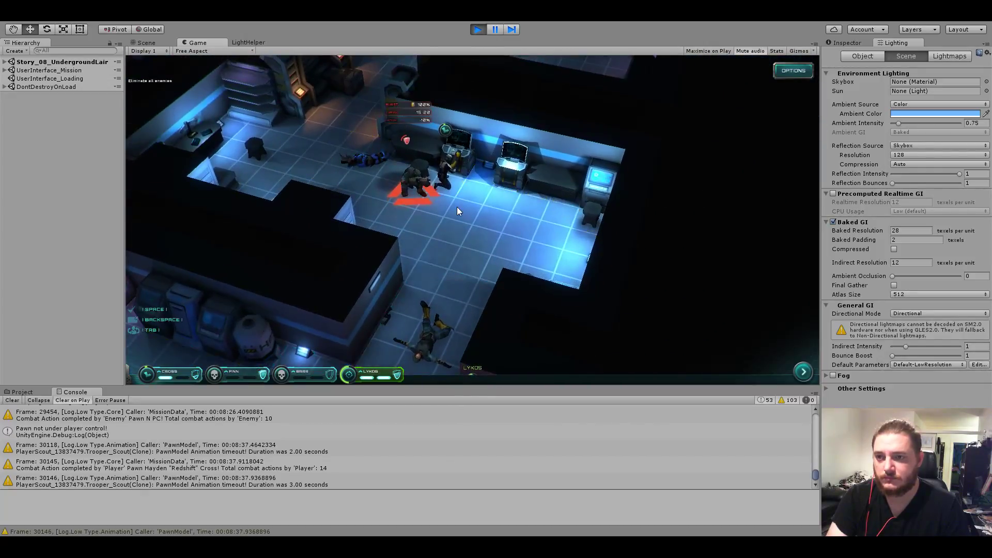
left_click(406, 143)
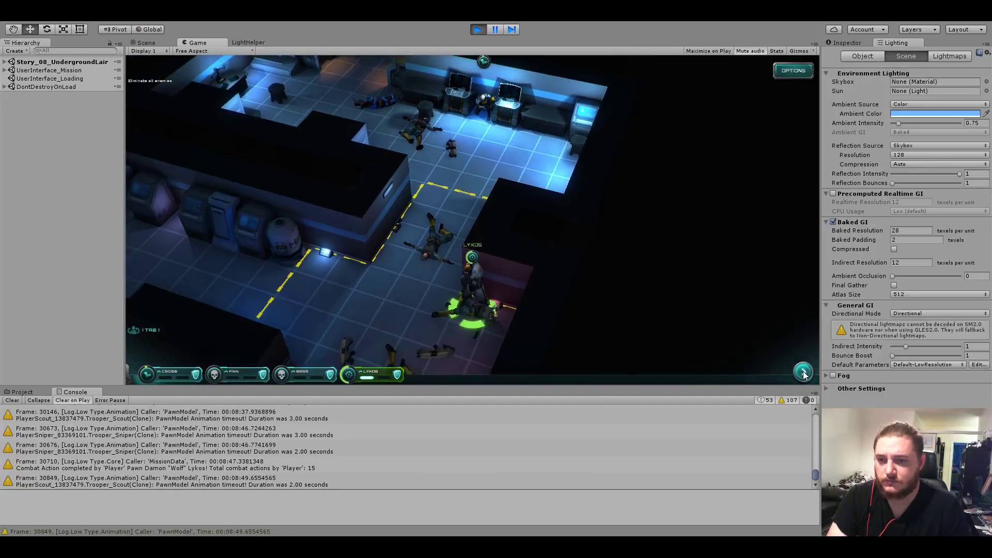
left_click(803, 373)
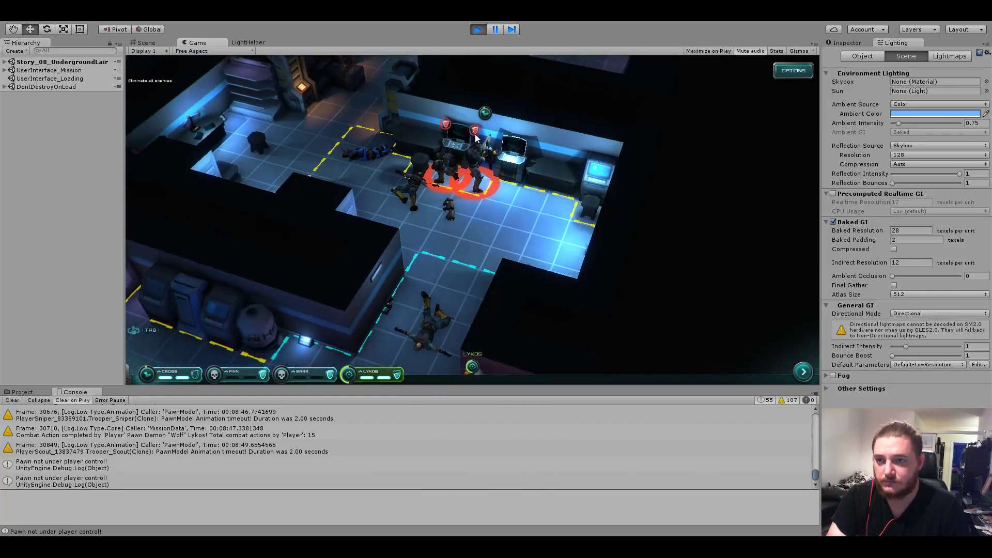
Defeat the last enemy by the terminals with Cross, then exit Play mode.
left_click(475, 134)
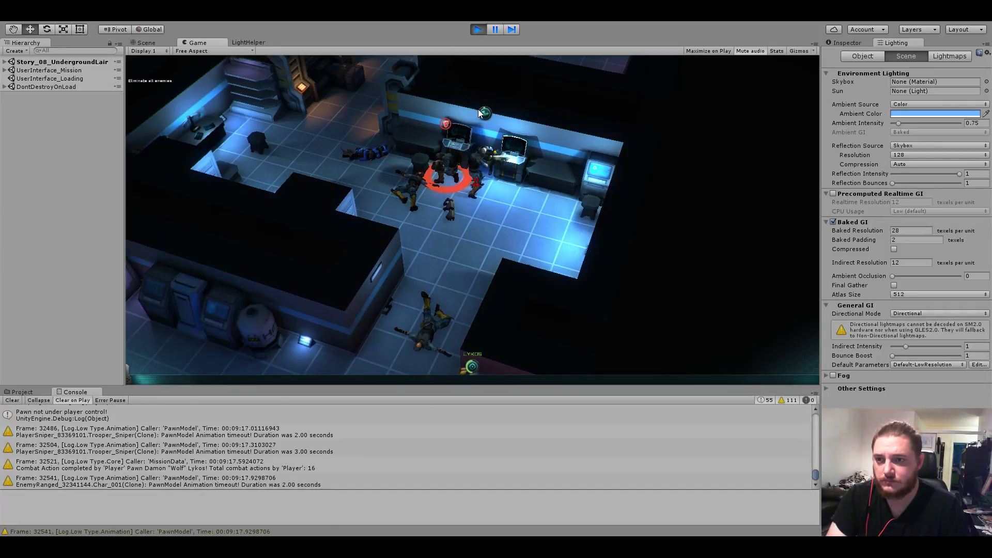
left_click(483, 113)
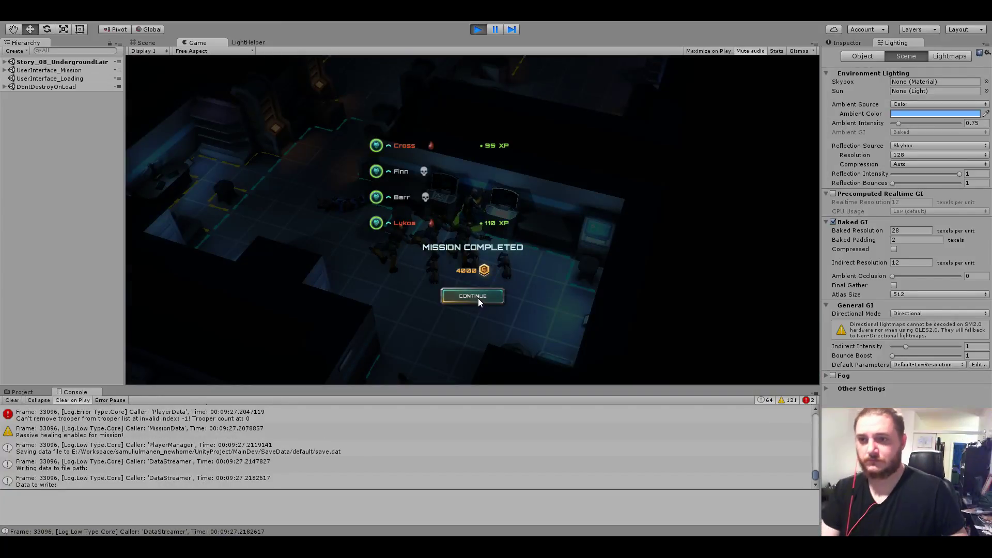
left_click(478, 29)
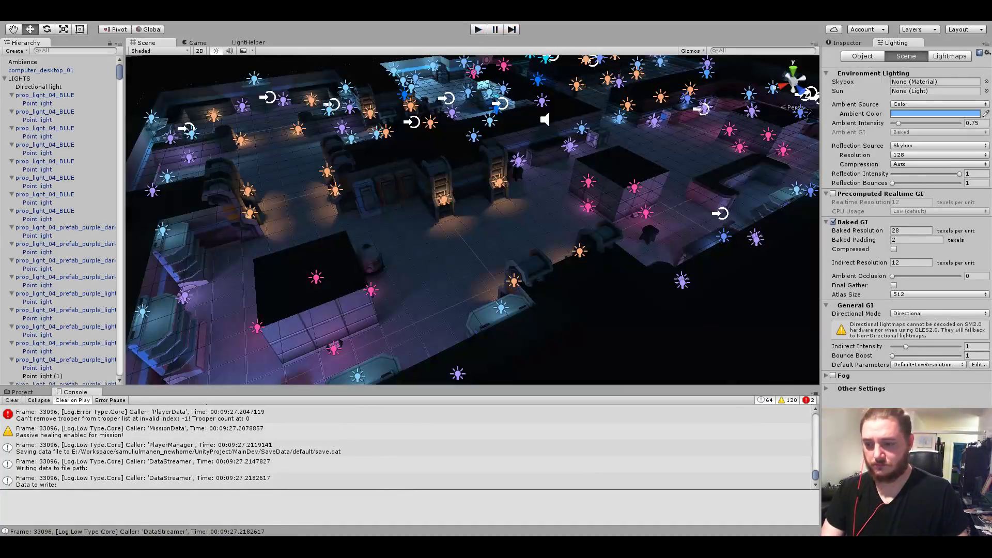
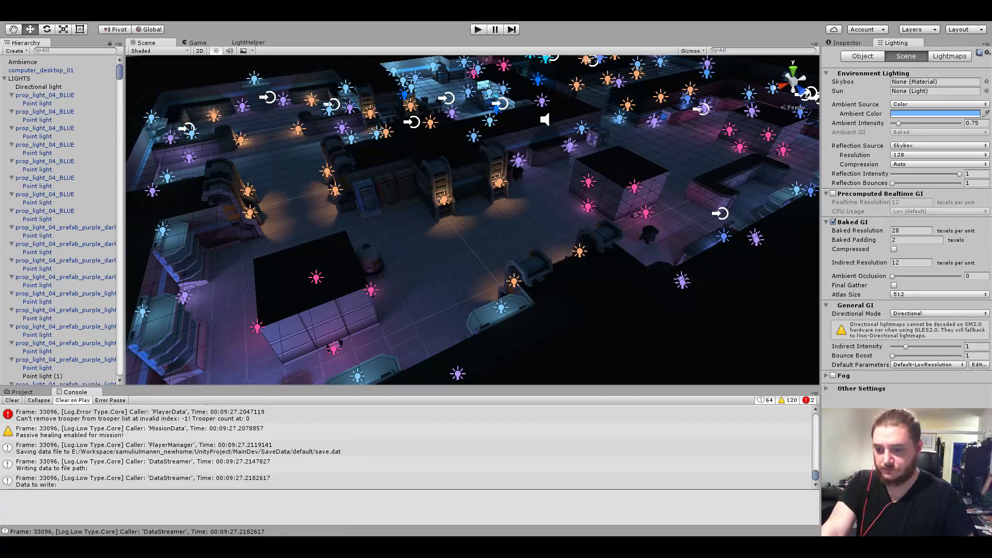
Start the level in Play mode, stop it, then start it again.
key("ctrl+p")
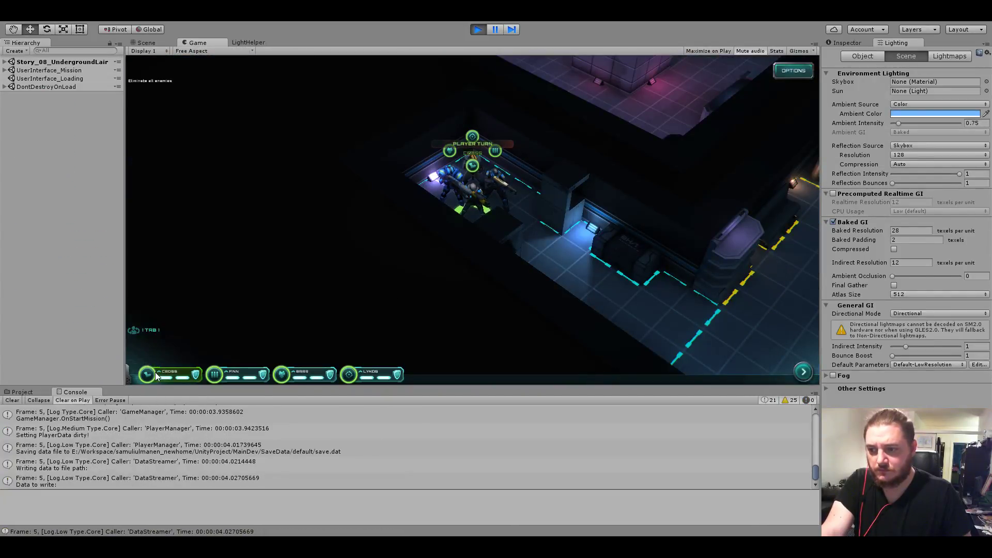
left_click(479, 29)
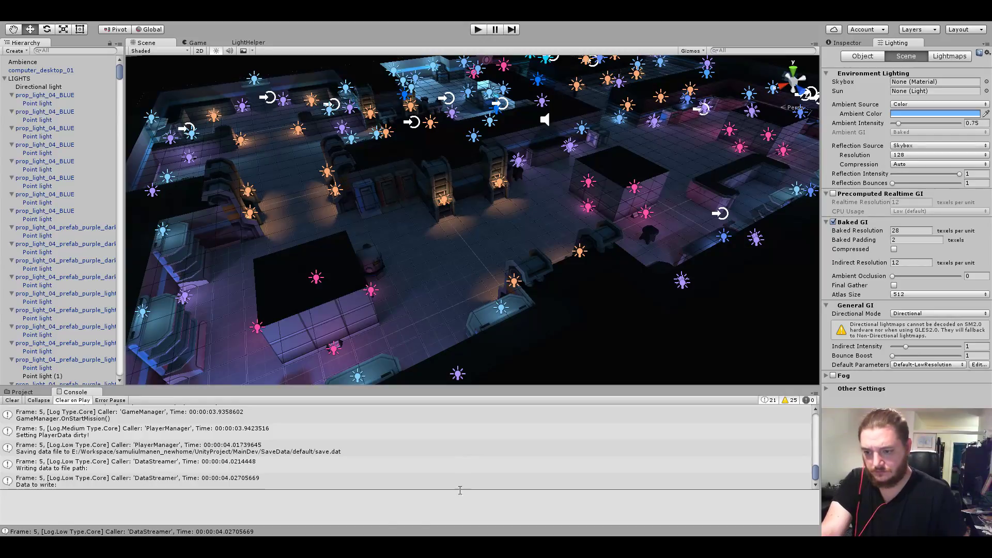
left_click(475, 30)
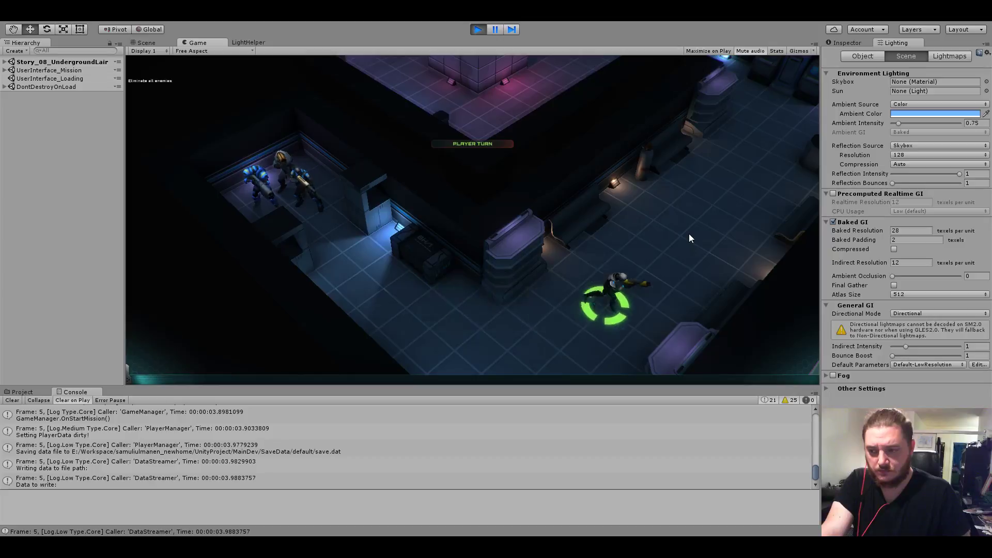
Move three soldiers out of the upper-left room and bring the squad back into view.
left_click(656, 253)
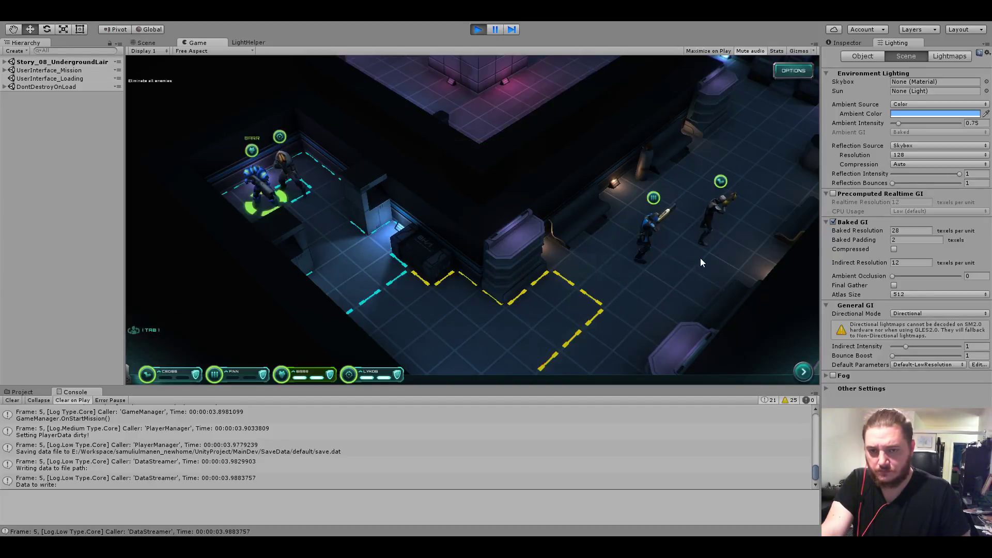
left_click(652, 292)
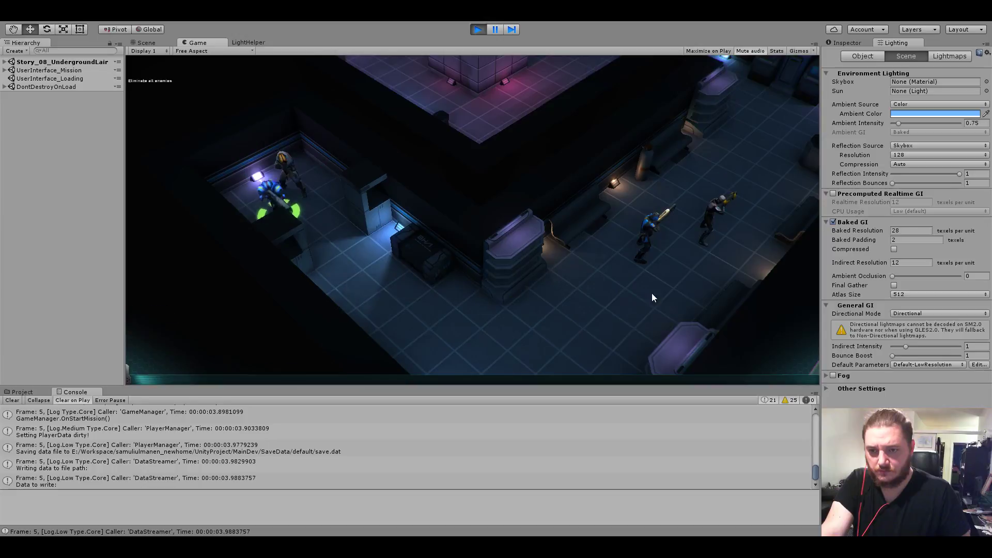
left_click(702, 271)
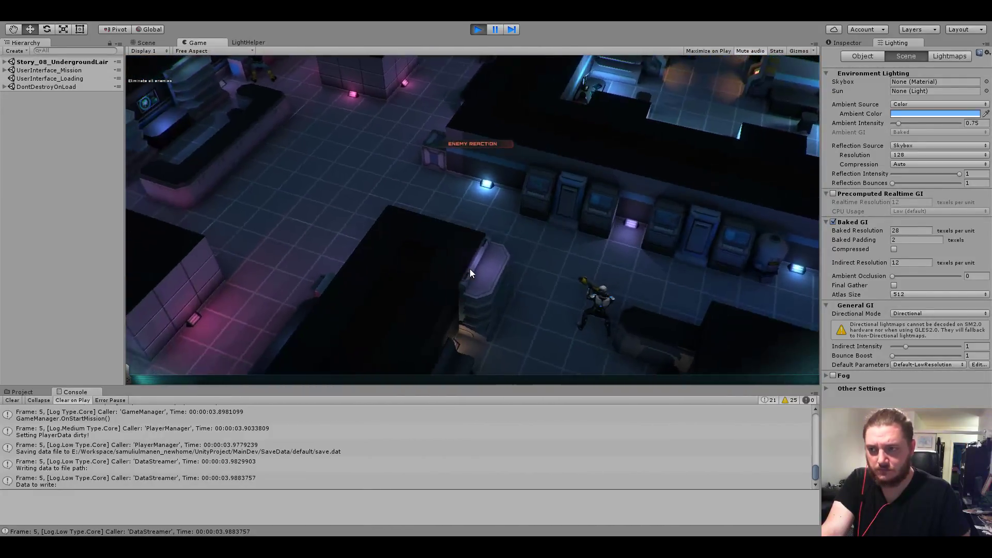
left_click(577, 266)
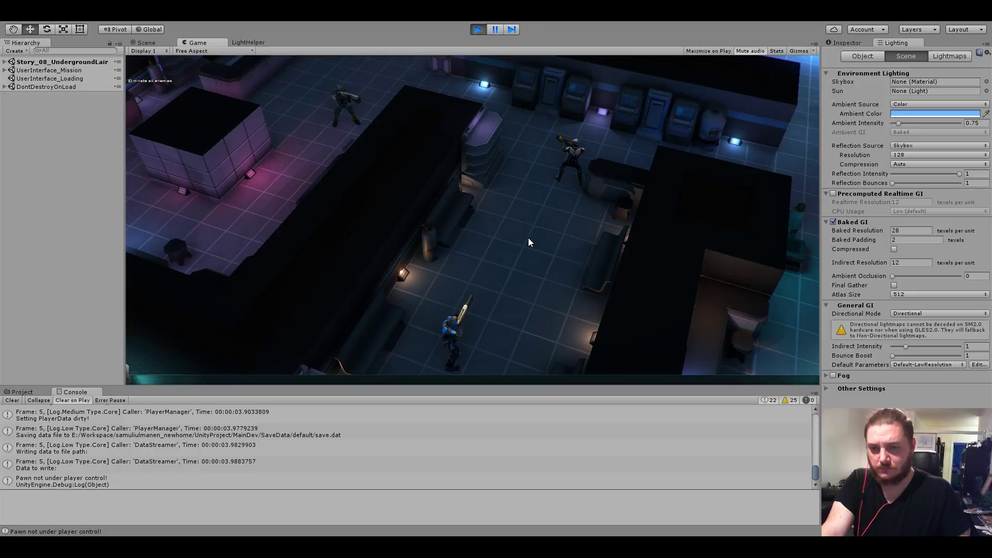
Move Finn beside the pillar and Barr up the corridor, then select Lykos.
left_click(528, 238)
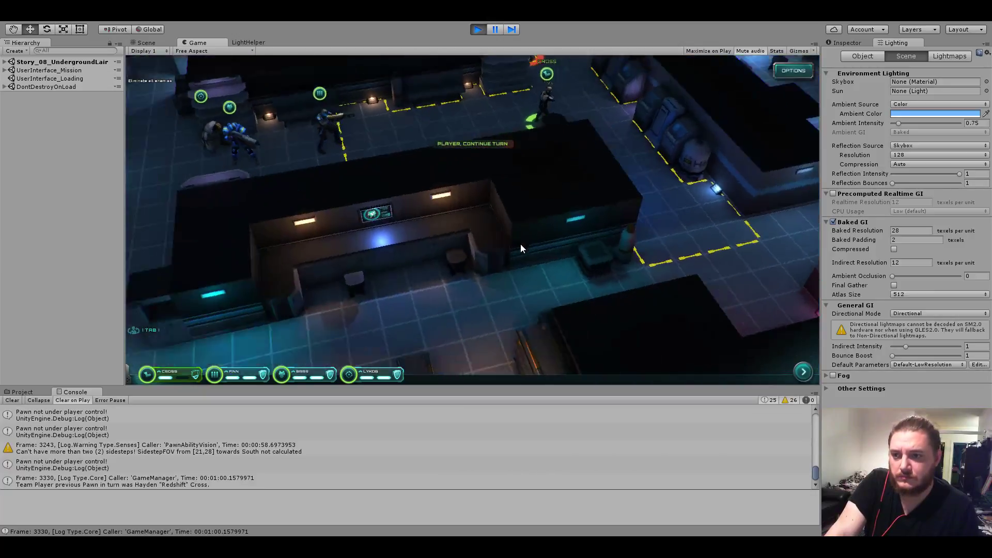
left_click(278, 151)
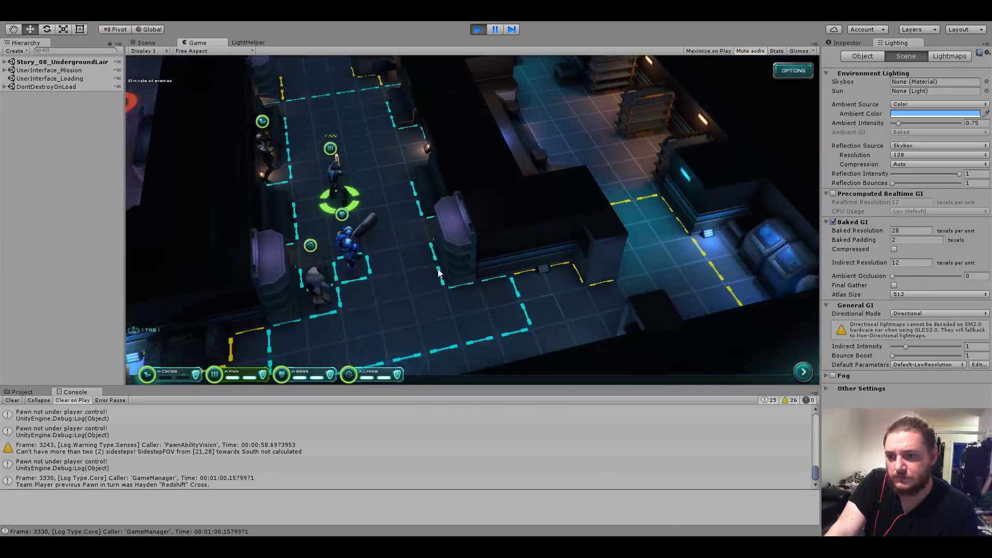
left_click(434, 212)
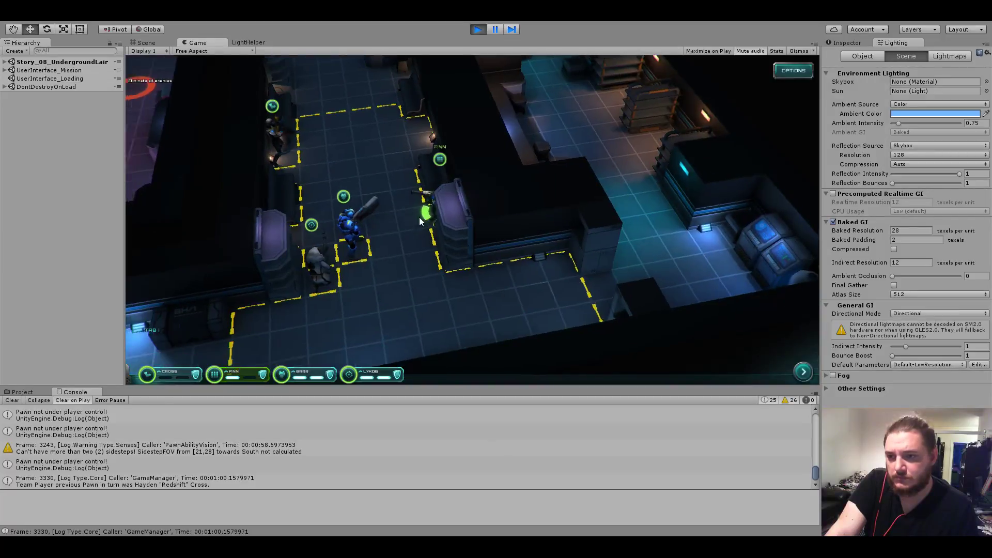
left_click(358, 211)
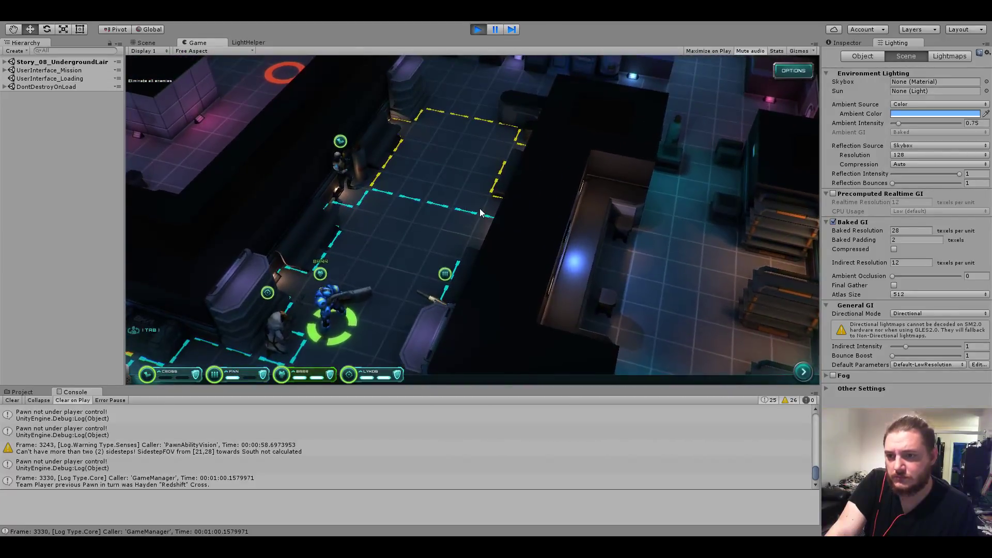
left_click(467, 223)
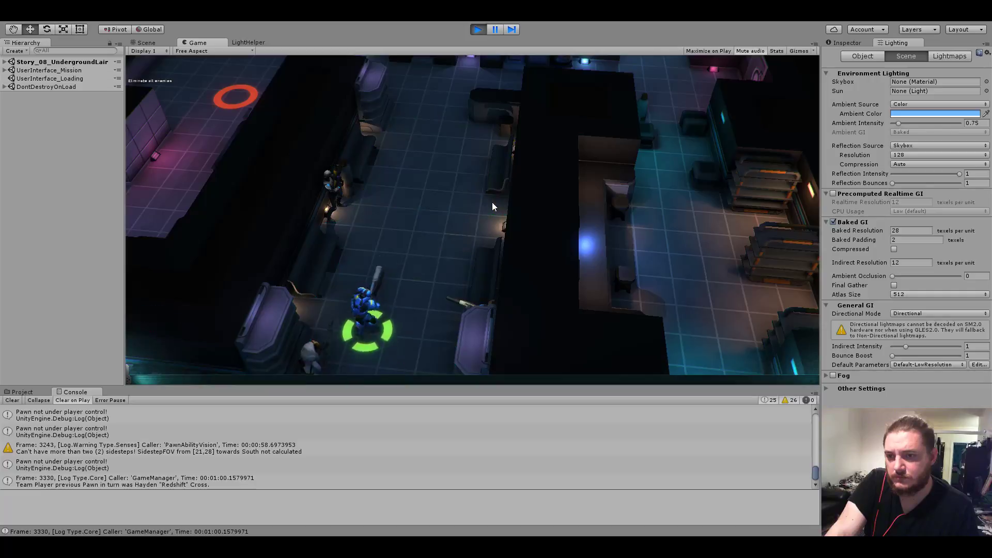
left_click(281, 317)
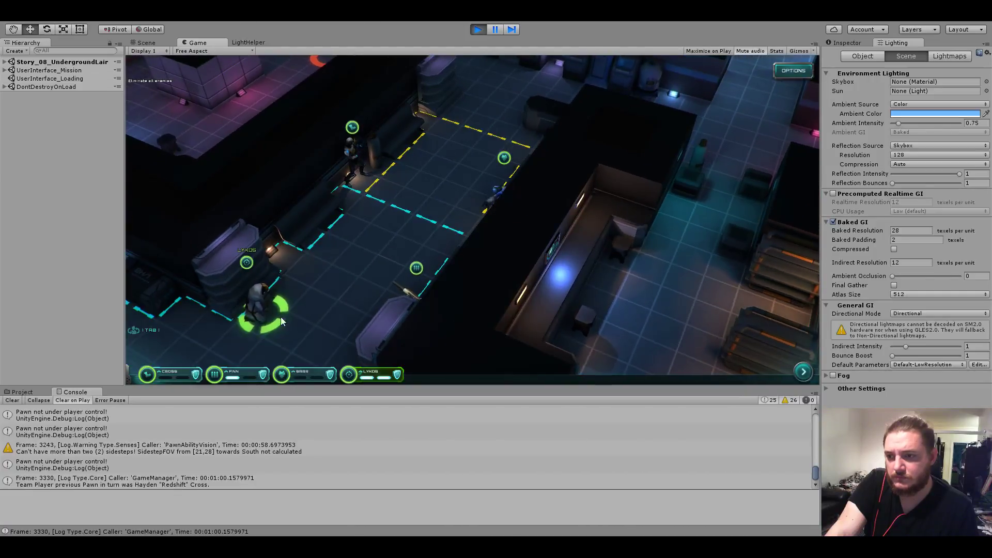
left_click(289, 248)
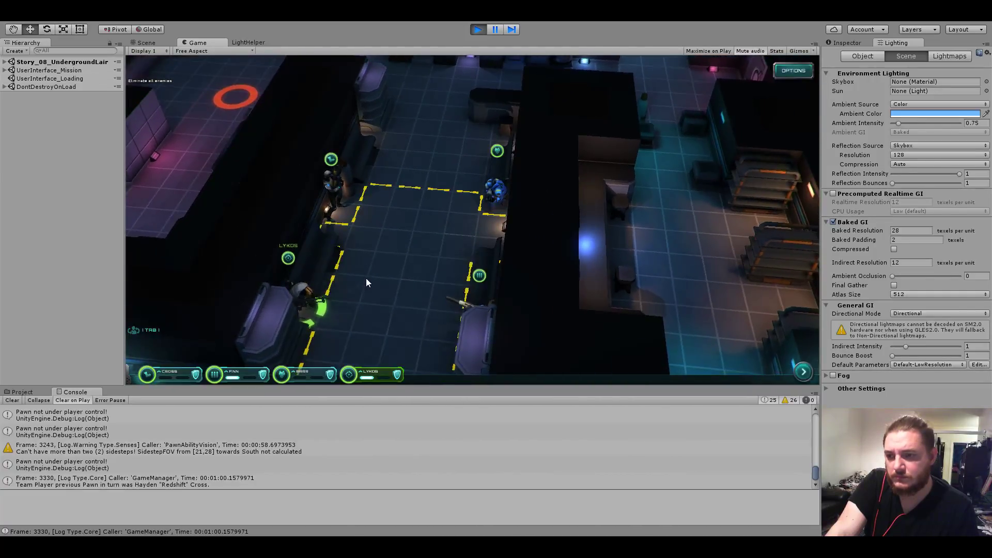
End the player's turn, then target the nearby enemy and confirm the attack.
left_click(803, 371)
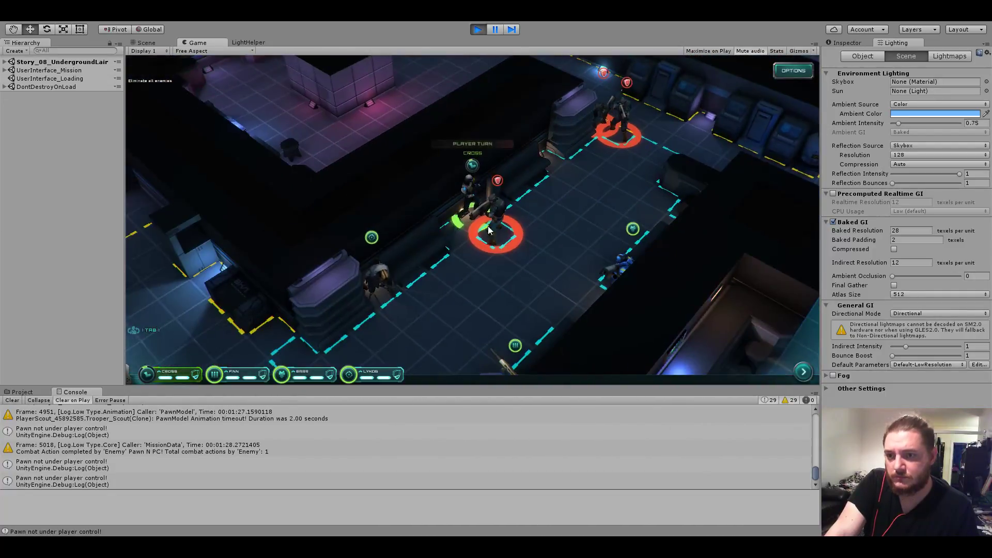
left_click(500, 182)
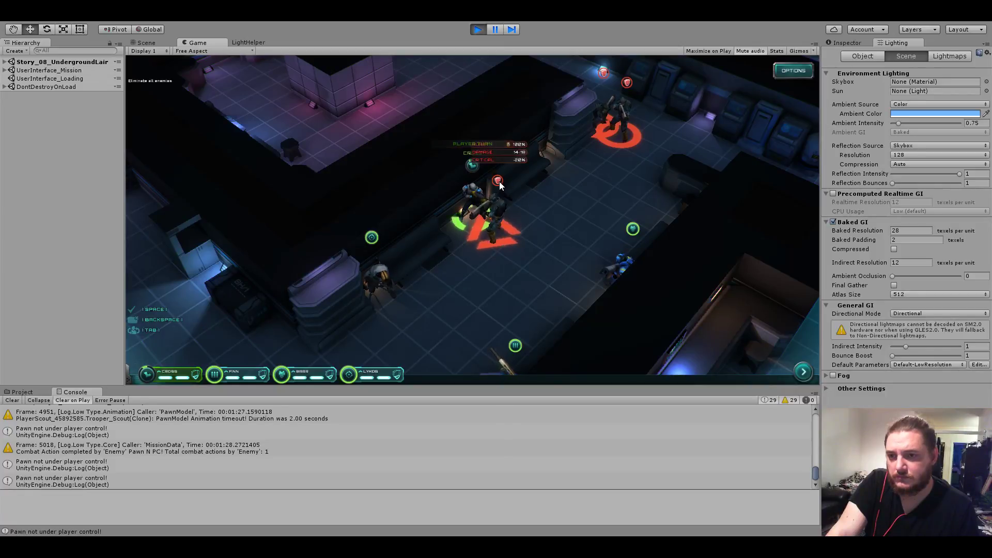
key("space")
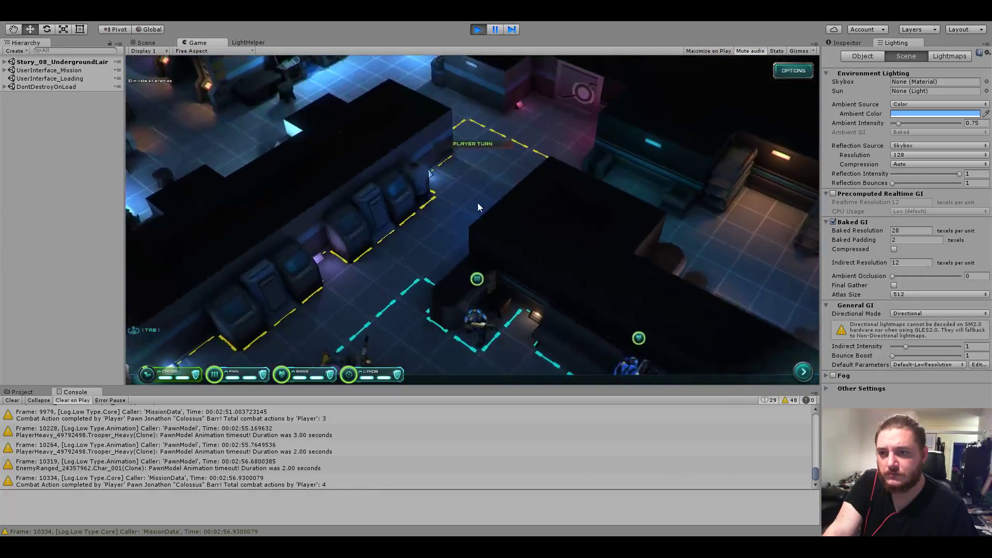
Move the active squad member to a new tile, then select Lykos and aim at the shielded enemy.
left_click(451, 170)
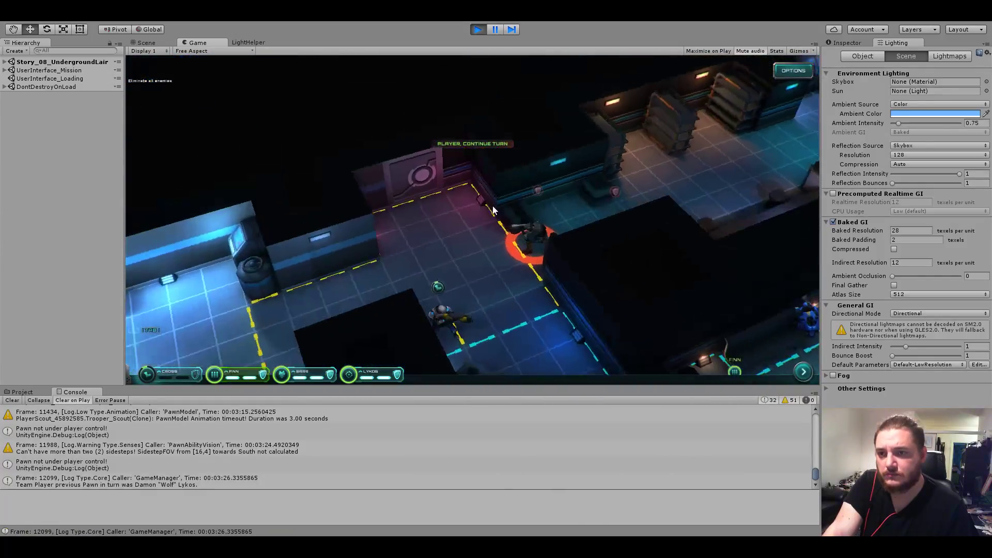
left_click(445, 295)
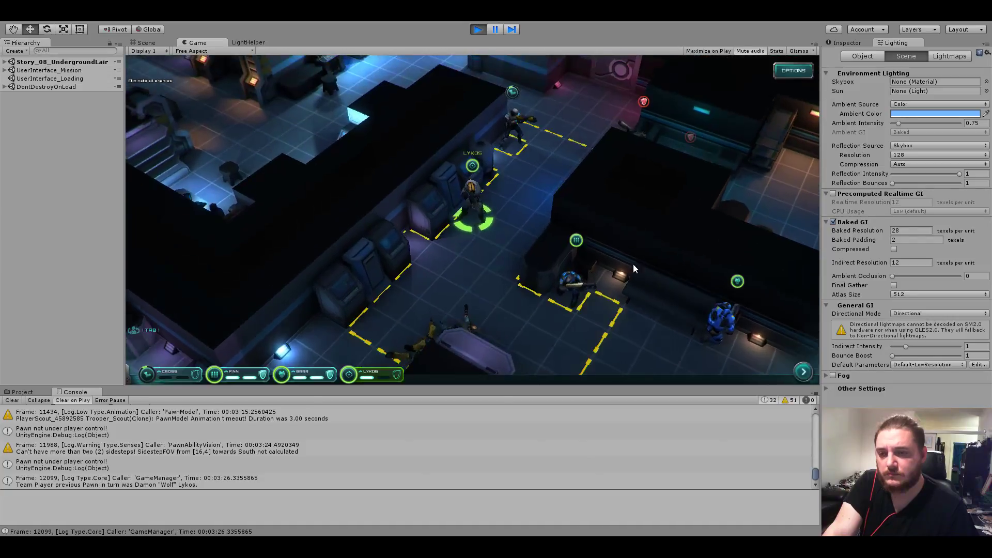
mouse_move(680, 213)
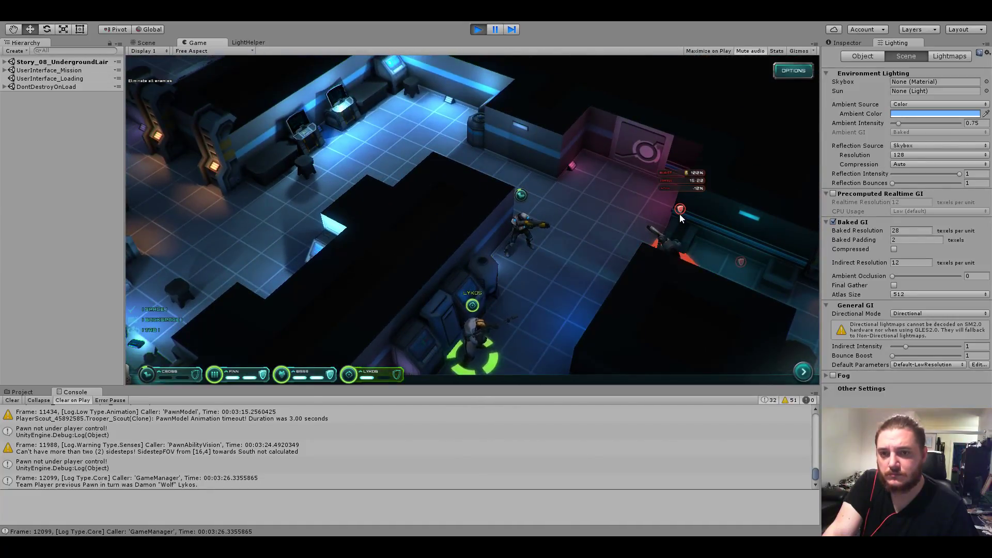
Have Lykos fire at the targeted shielded enemy and let the action resolve.
left_click(679, 214)
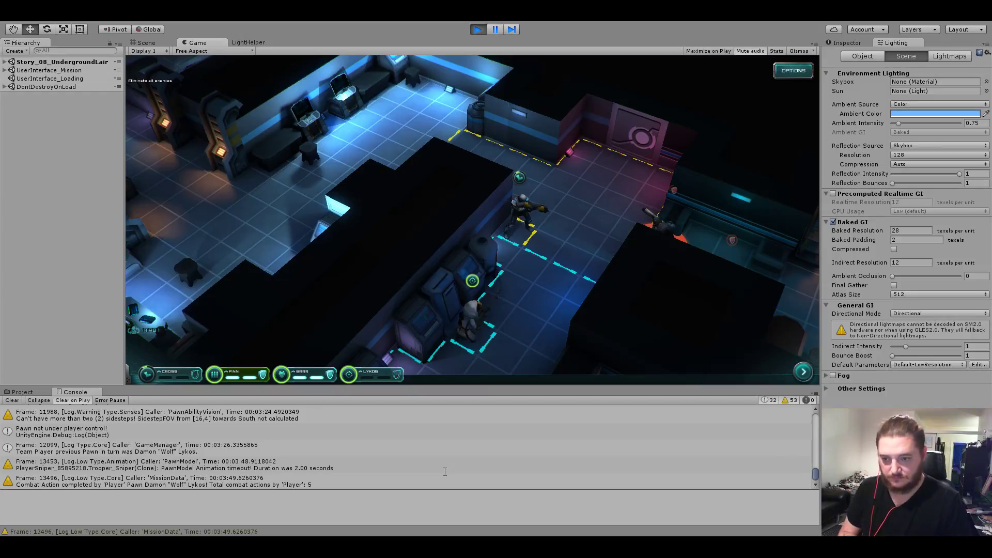
Pan the camera leftward across the lair's dim rooms to check the baked lighting.
mouse_move(118, 310)
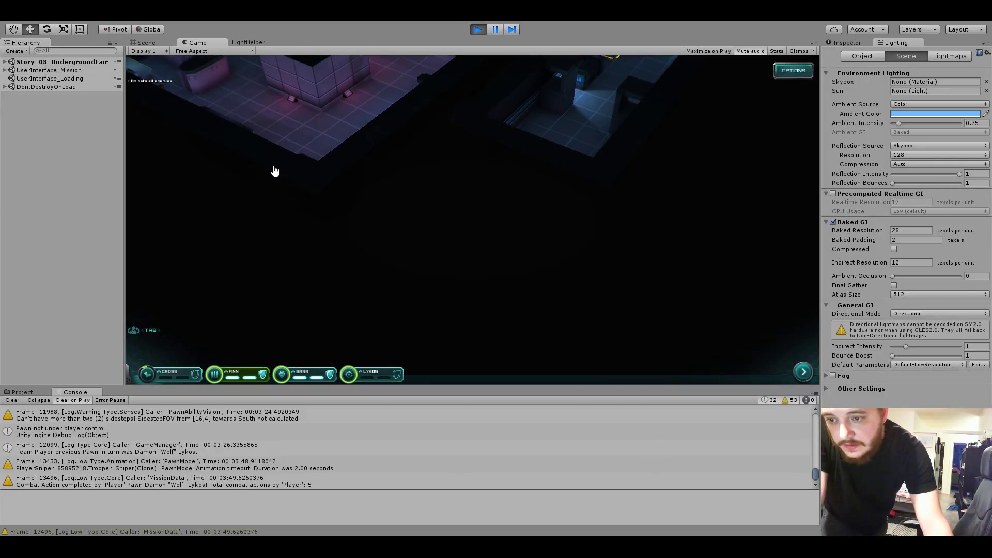
mouse_move(128, 217)
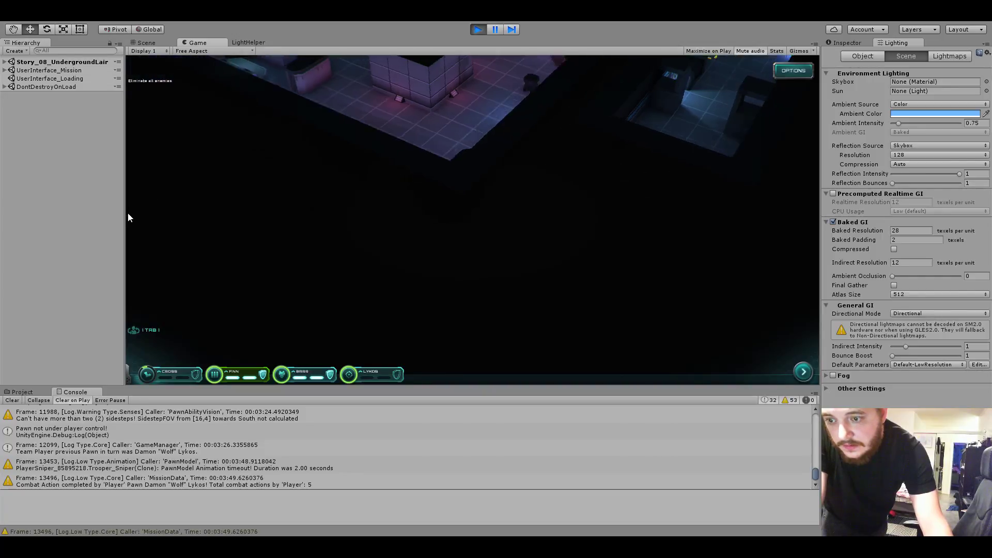
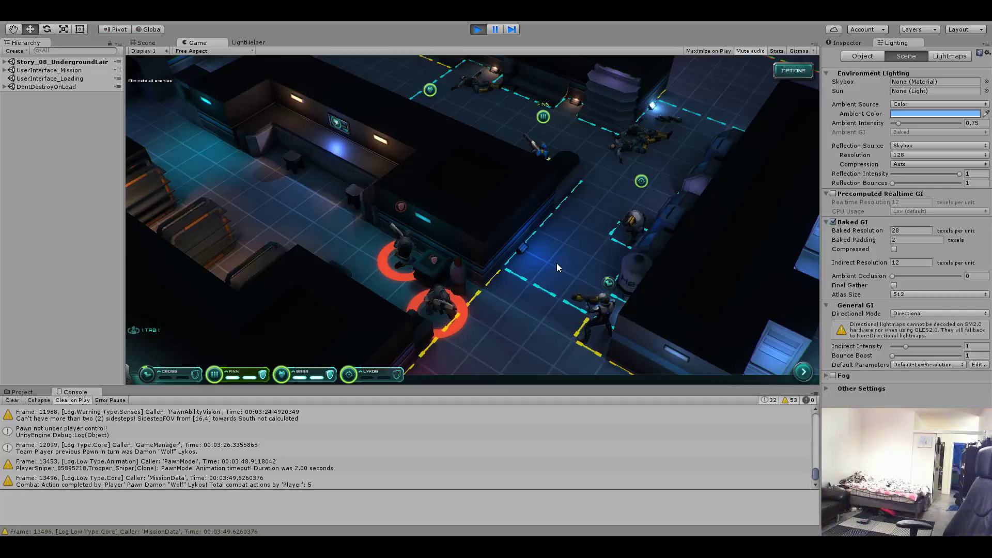
left_click(558, 266)
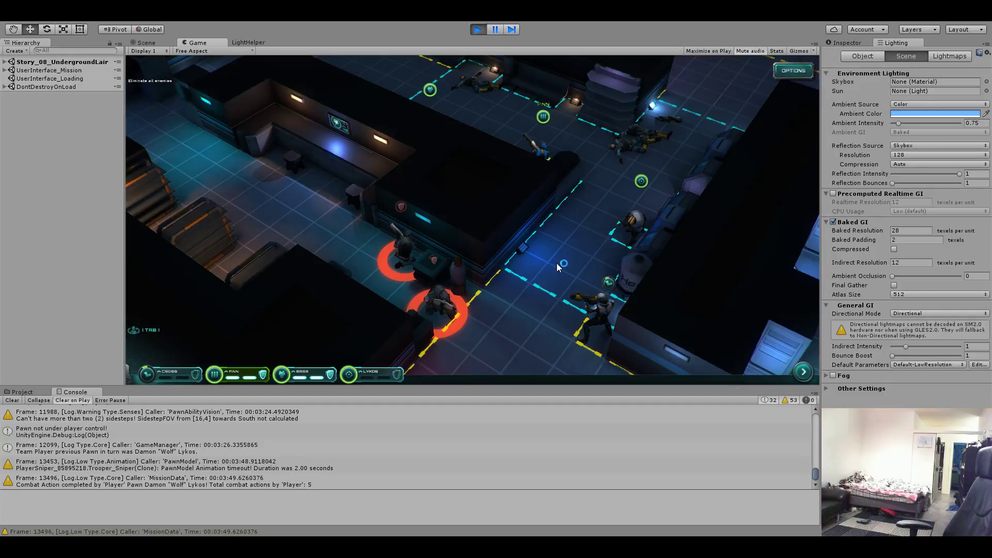